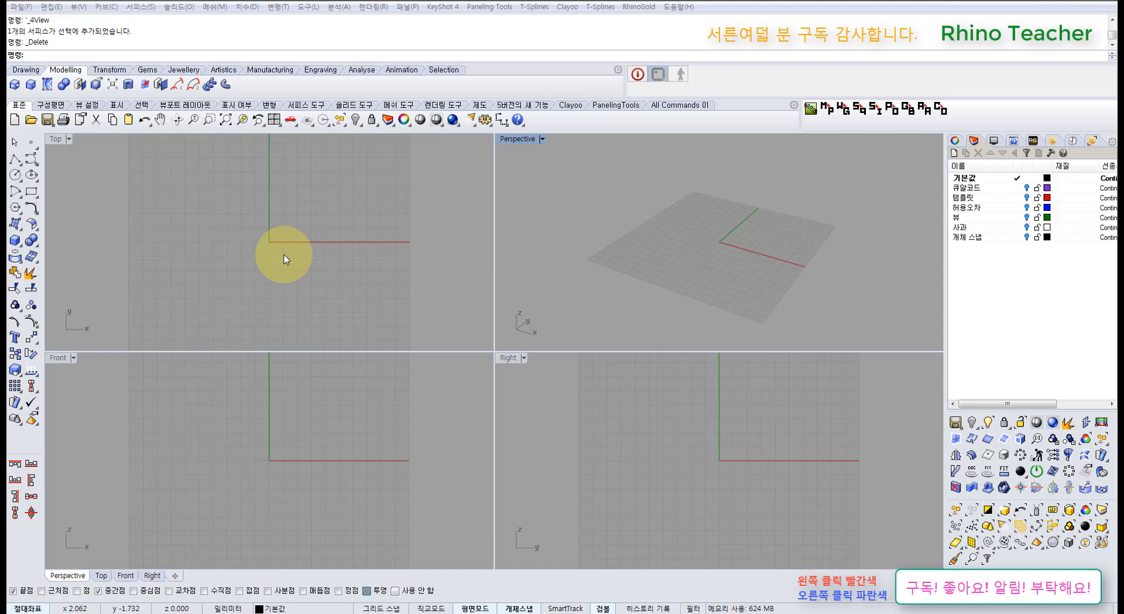
# - Maximize the Top viewport and sketch a gently sloped polyline segment about 16.9 mm long across the vertical axis
pyautogui.click(252, 245)
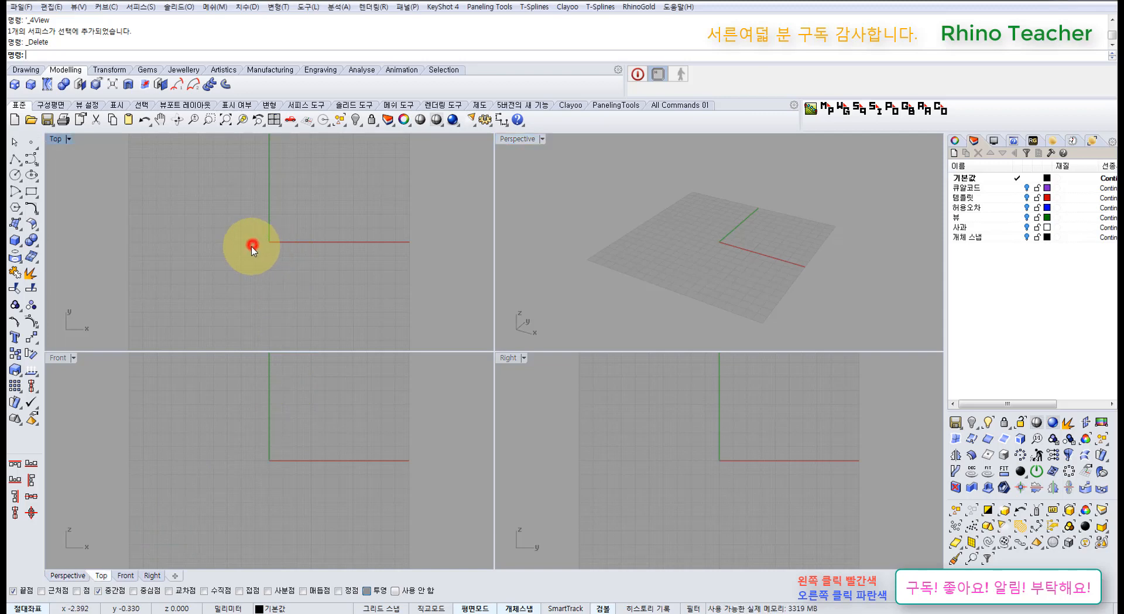
pyautogui.click(15, 160)
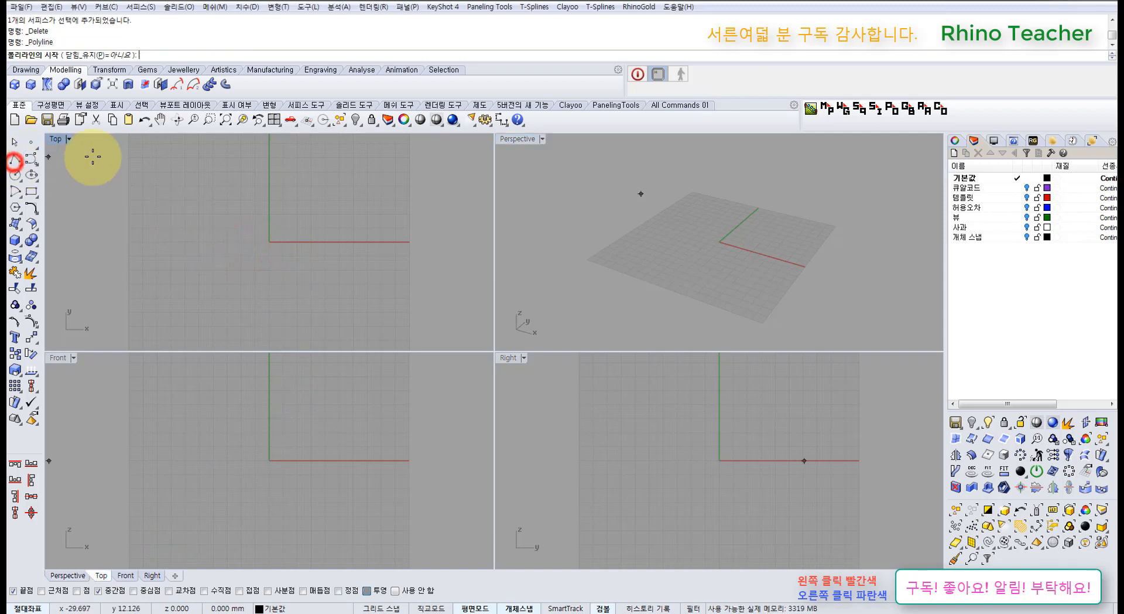
pyautogui.doubleClick(56, 139)
pyautogui.moveTo(265, 291); pyautogui.dragTo(248, 337, button='right')
pyautogui.click(275, 358)
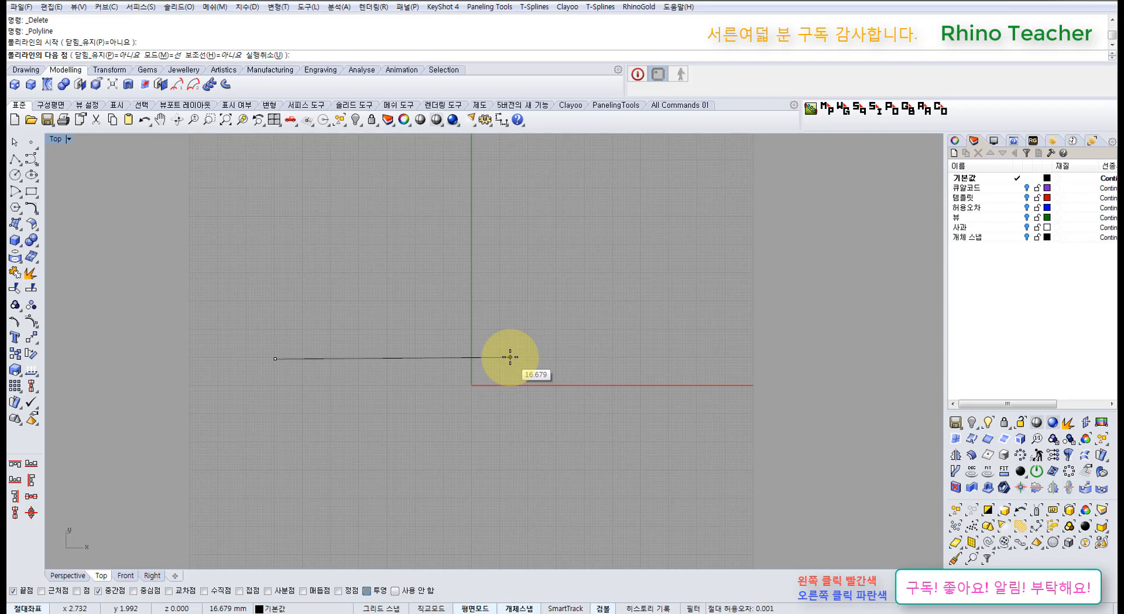
pyautogui.click(512, 335)
pyautogui.rightClick(512, 334)
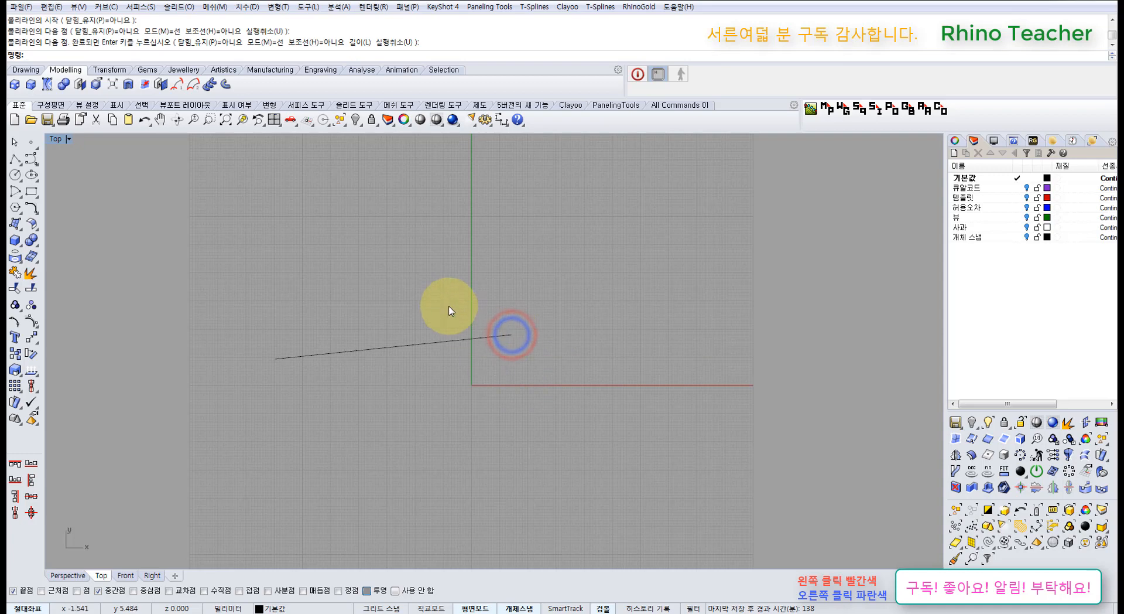
pyautogui.moveTo(449, 306); pyautogui.dragTo(438, 338, button='right')
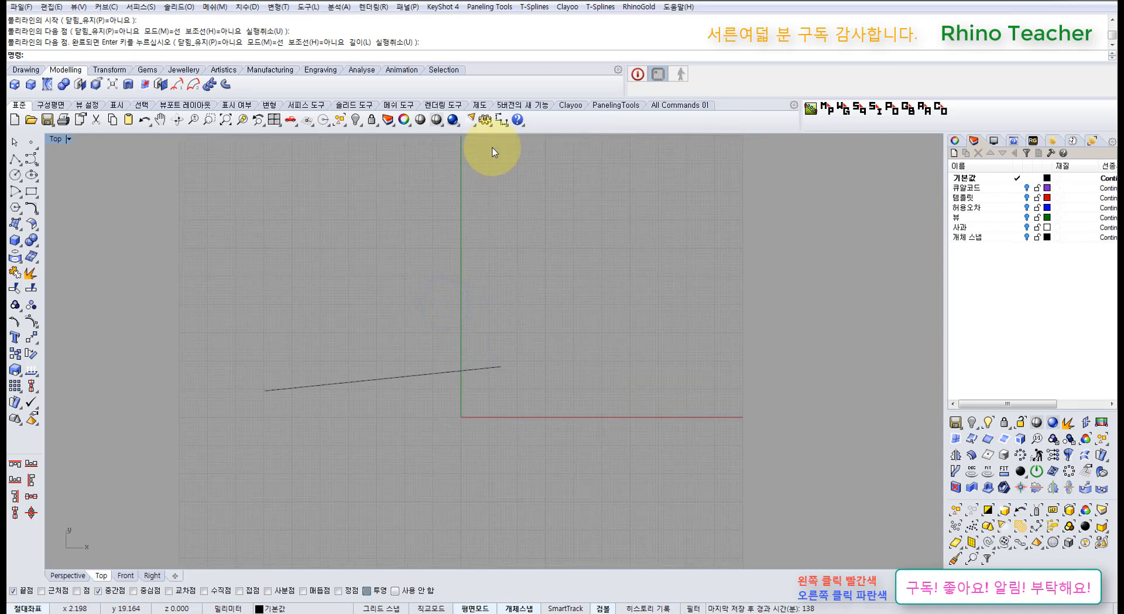
# - Add a horizontal linear dimension between the sloped line's endpoints, placed above the line
pyautogui.click(501, 121)
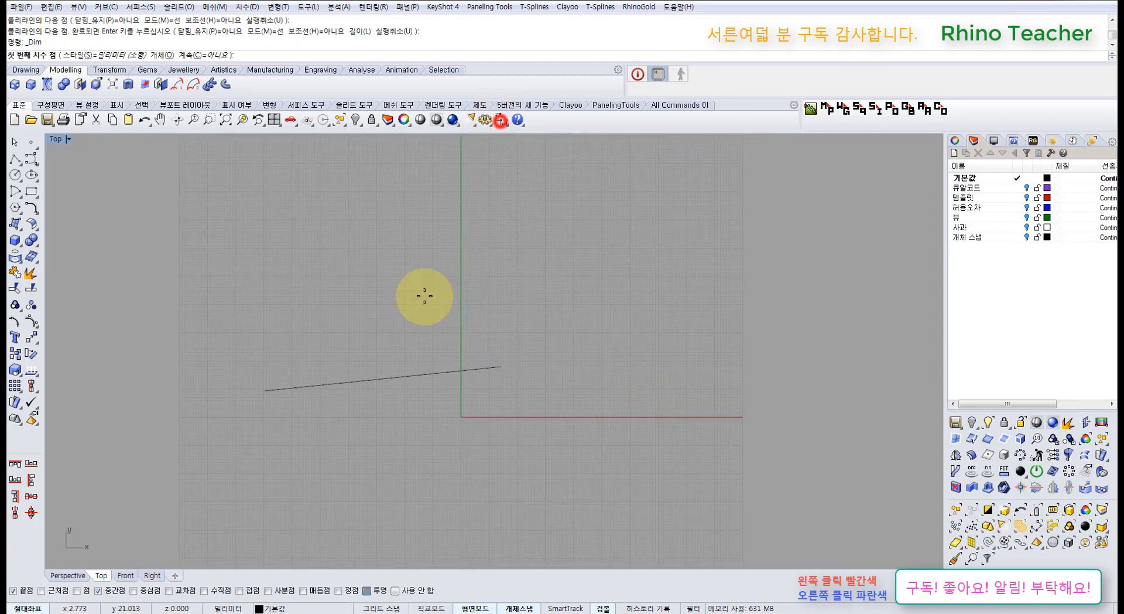
pyautogui.click(264, 390)
pyautogui.click(501, 366)
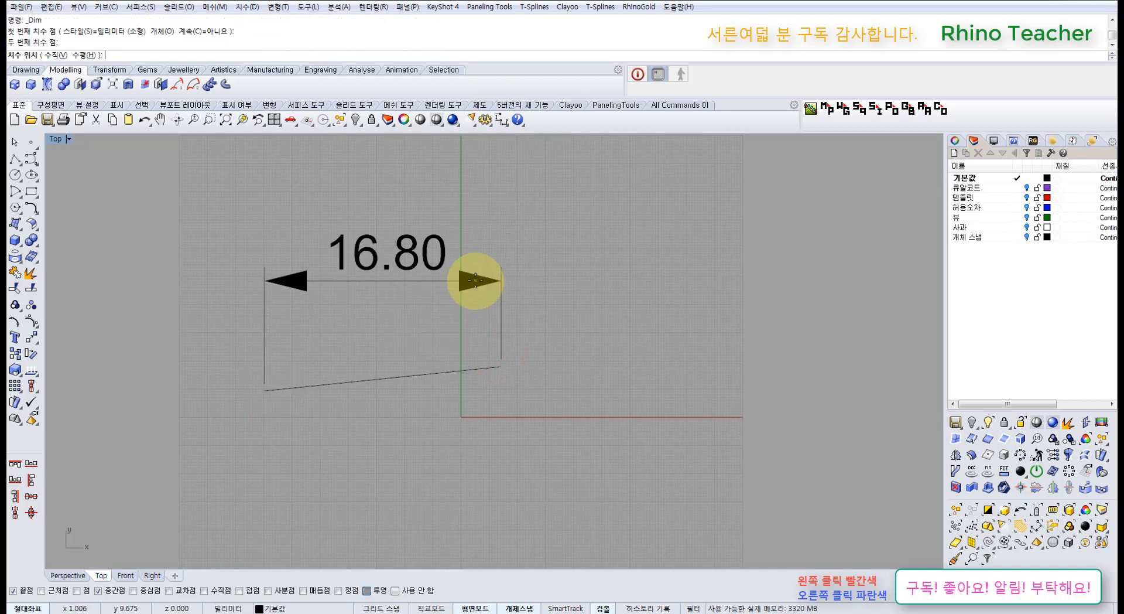
pyautogui.click(471, 253)
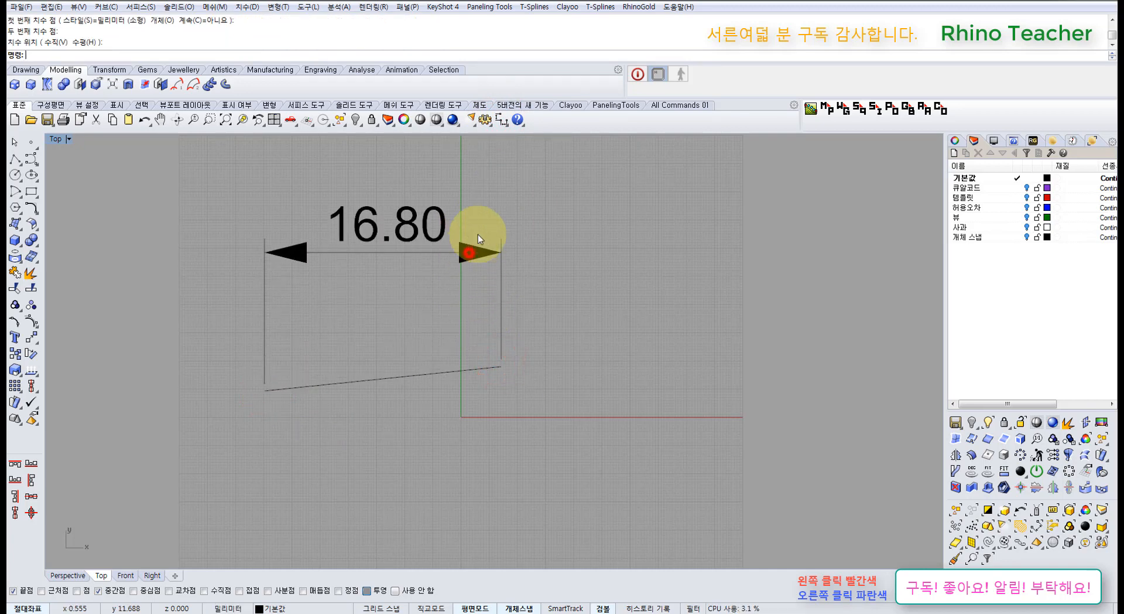
# - Float the dimension toolset over the viewport and sketch a nearly horizontal line about 13.3 mm long below the sloped one
pyautogui.click(506, 120)
pyautogui.moveTo(532, 133); pyautogui.dragTo(576, 319)
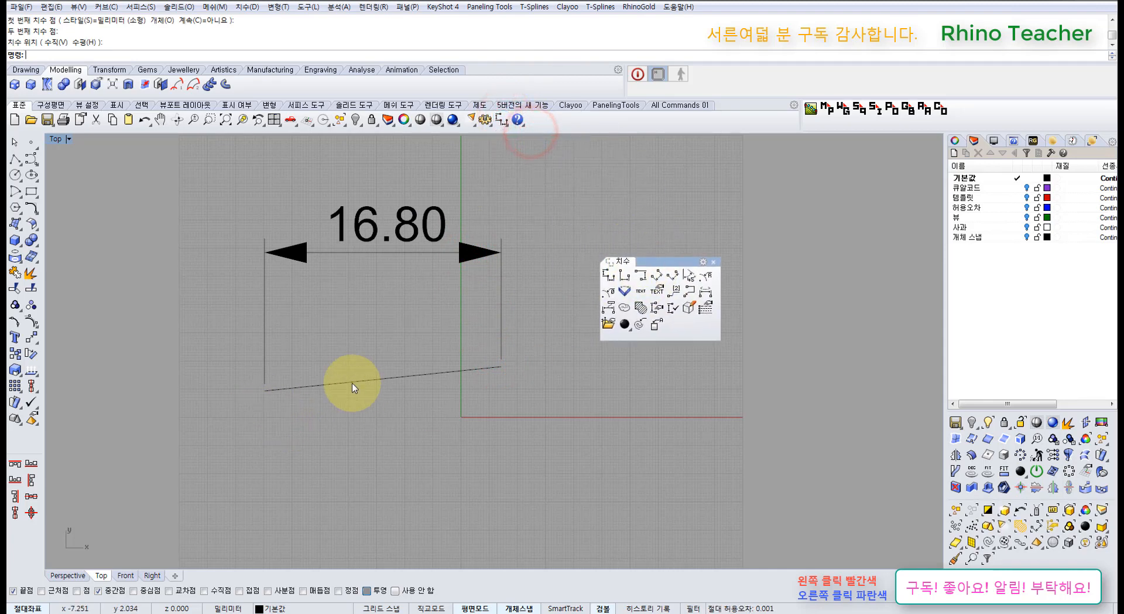
pyautogui.click(16, 159)
pyautogui.click(317, 421)
pyautogui.click(503, 431)
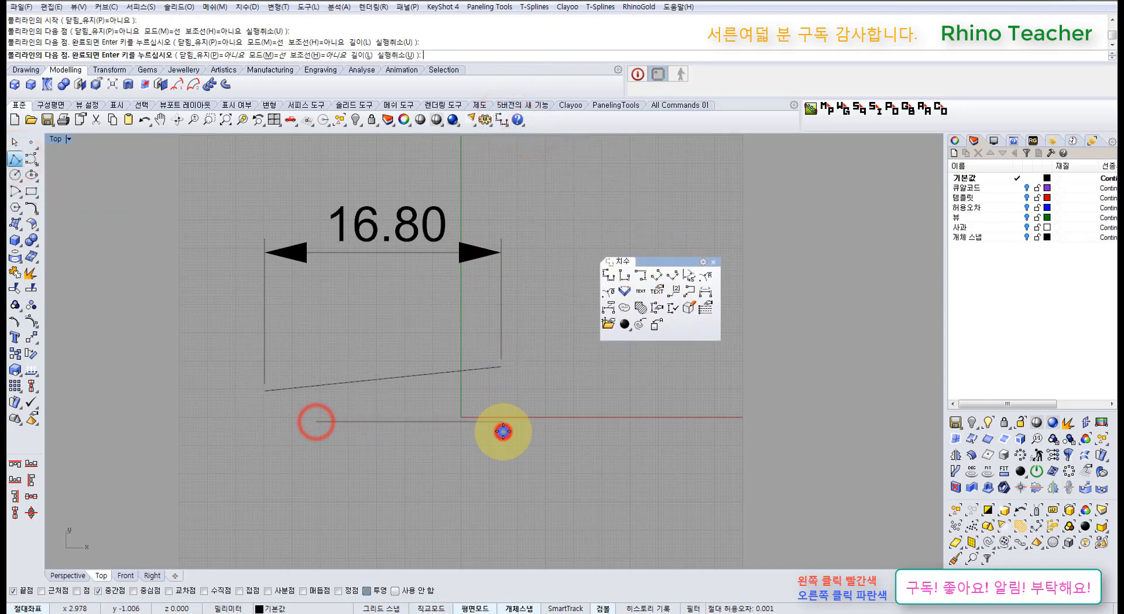
pyautogui.rightClick(503, 431)
pyautogui.moveTo(453, 452); pyautogui.dragTo(431, 417)
pyautogui.click(566, 401)
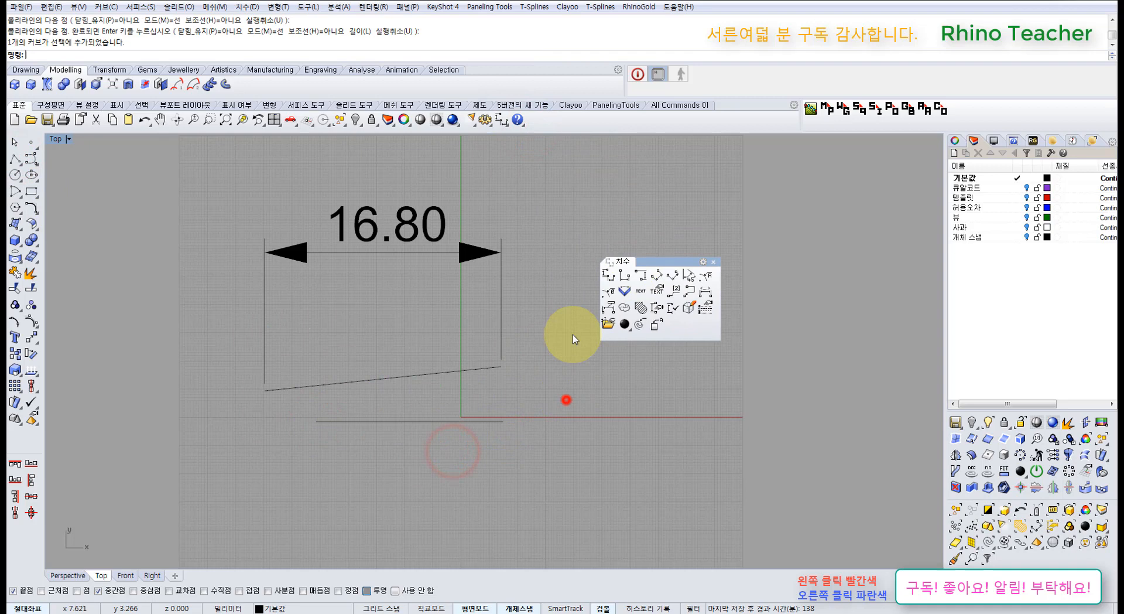
# - Add a linear dimension between the endpoints of the lower, nearly horizontal line, placed above it
pyautogui.click(612, 275)
pyautogui.click(316, 421)
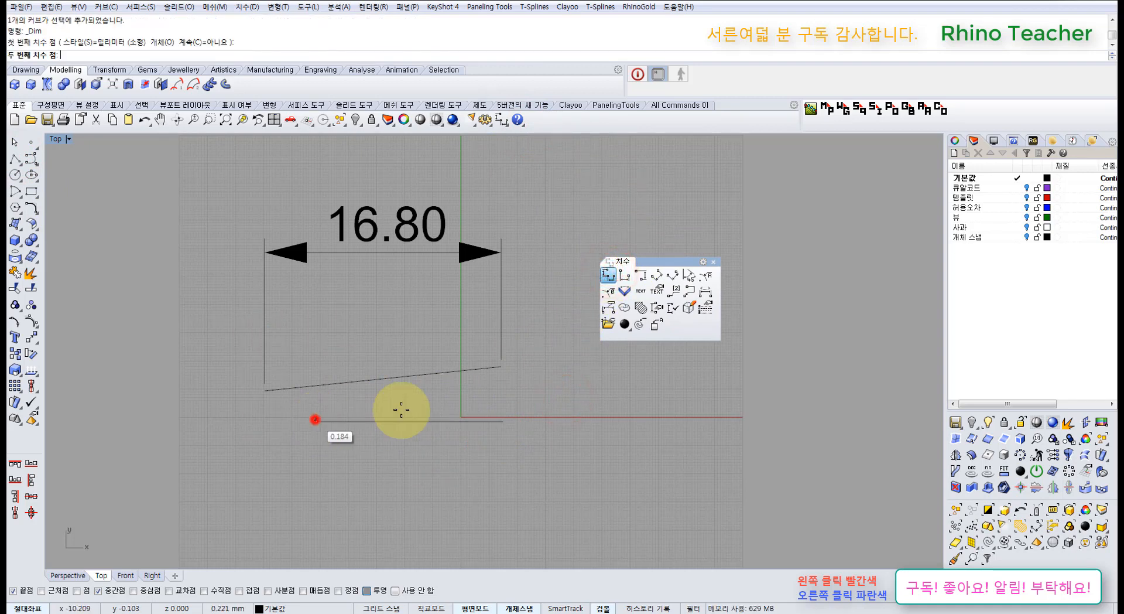
pyautogui.click(502, 417)
pyautogui.click(490, 346)
# - Delete both linear dimensions, keeping the two lines
pyautogui.moveTo(521, 346); pyautogui.dragTo(468, 367)
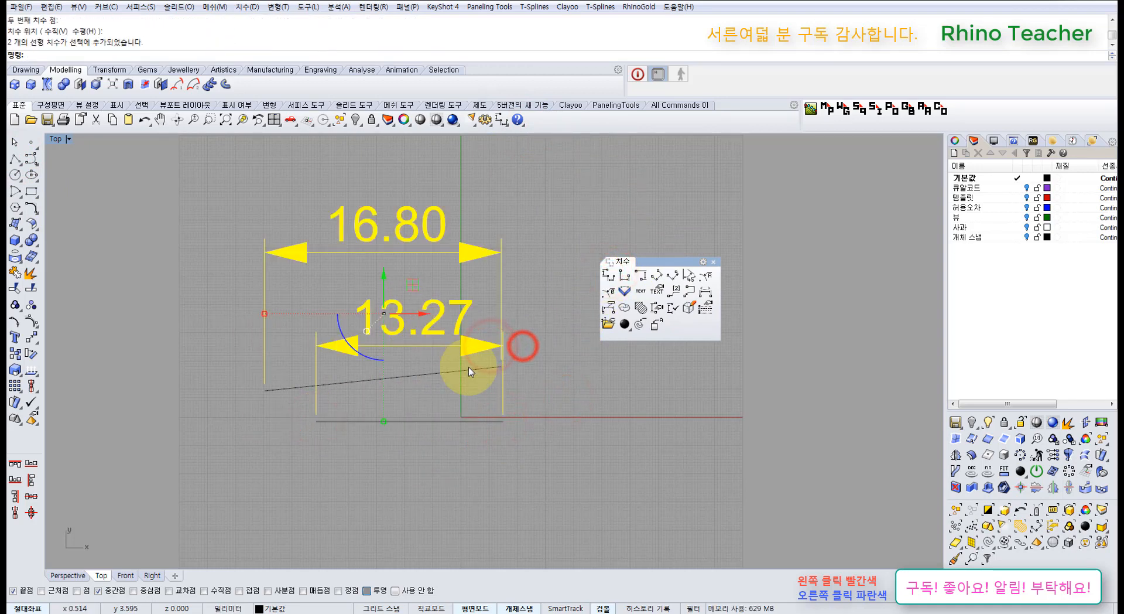
pyautogui.moveTo(468, 366); pyautogui.dragTo(463, 378, button='right')
pyautogui.press('Delete')
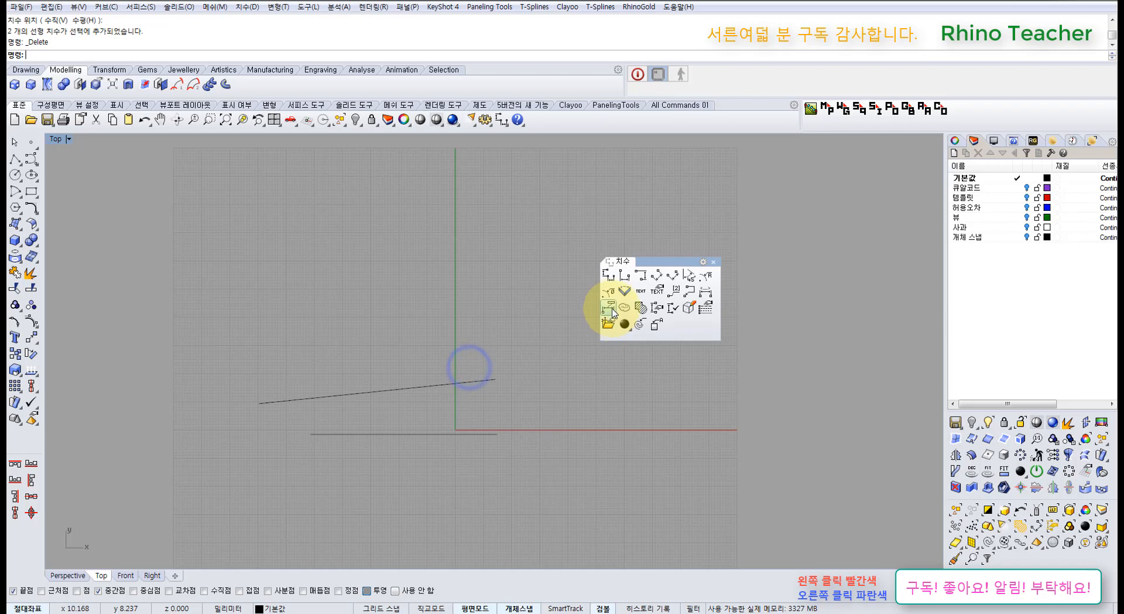
# - Add an aligned dimension between the sloped line's endpoints, placed parallel above the line
pyautogui.click(656, 275)
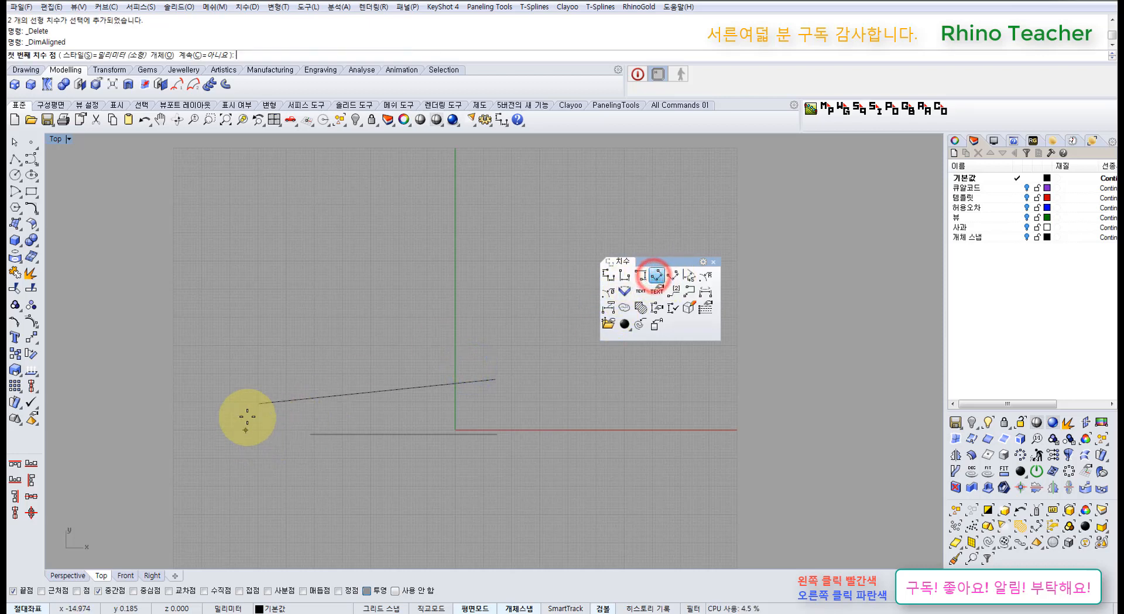
pyautogui.click(258, 405)
pyautogui.click(494, 379)
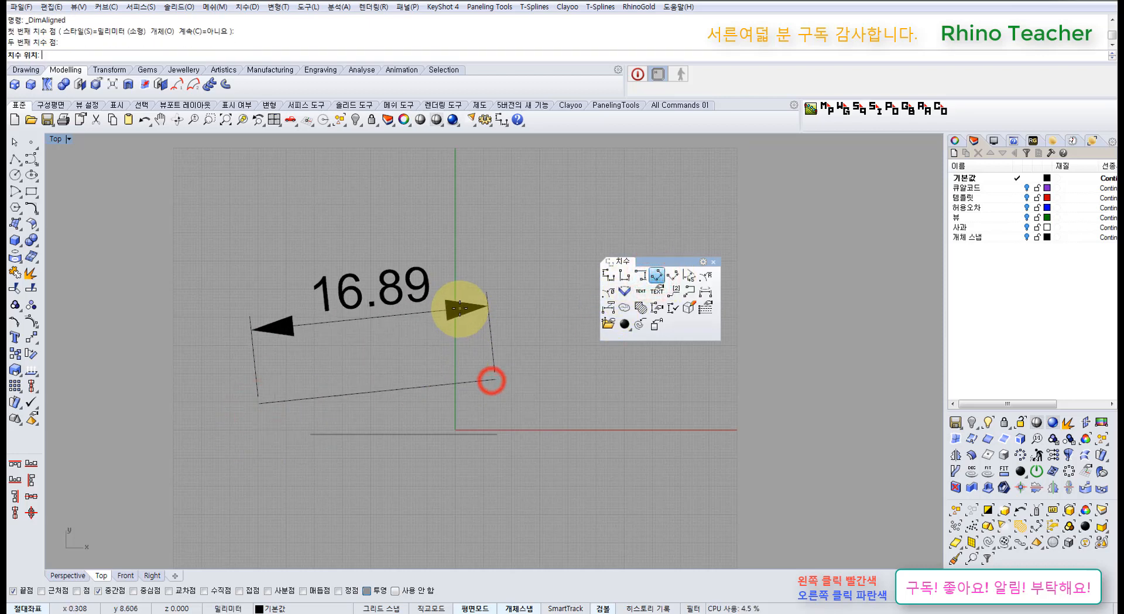
pyautogui.click(460, 308)
# - Delete the aligned dimension above the sloped line
pyautogui.moveTo(518, 322); pyautogui.dragTo(356, 274)
pyautogui.moveTo(354, 280); pyautogui.dragTo(318, 309, button='right')
pyautogui.press('Delete')
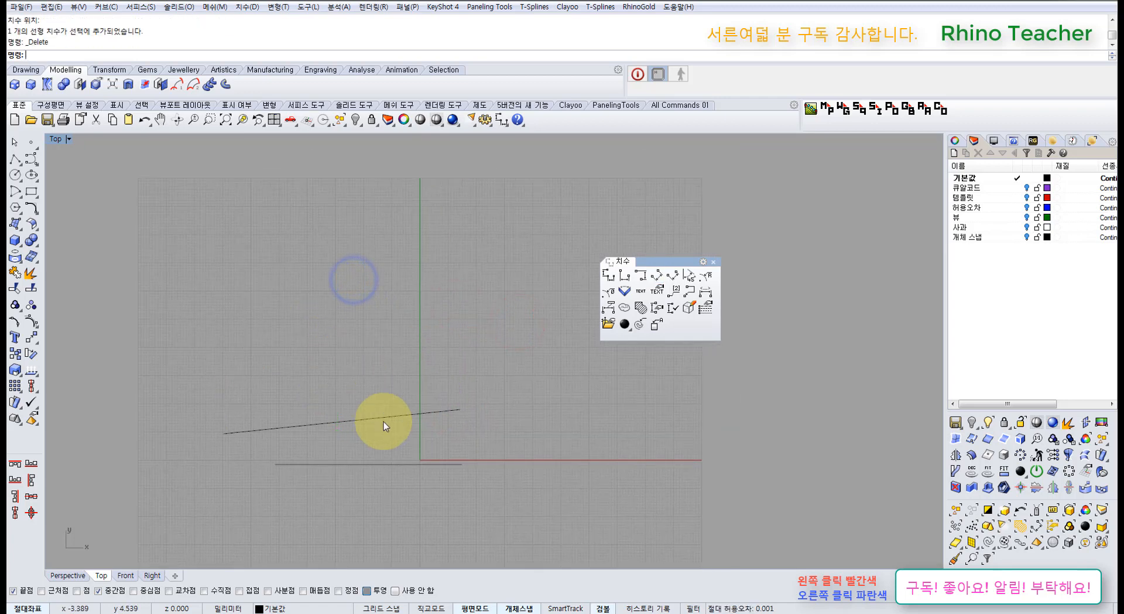
# - Delete both sketched lines and close the floating dimension toolset
pyautogui.moveTo(437, 487); pyautogui.dragTo(353, 389)
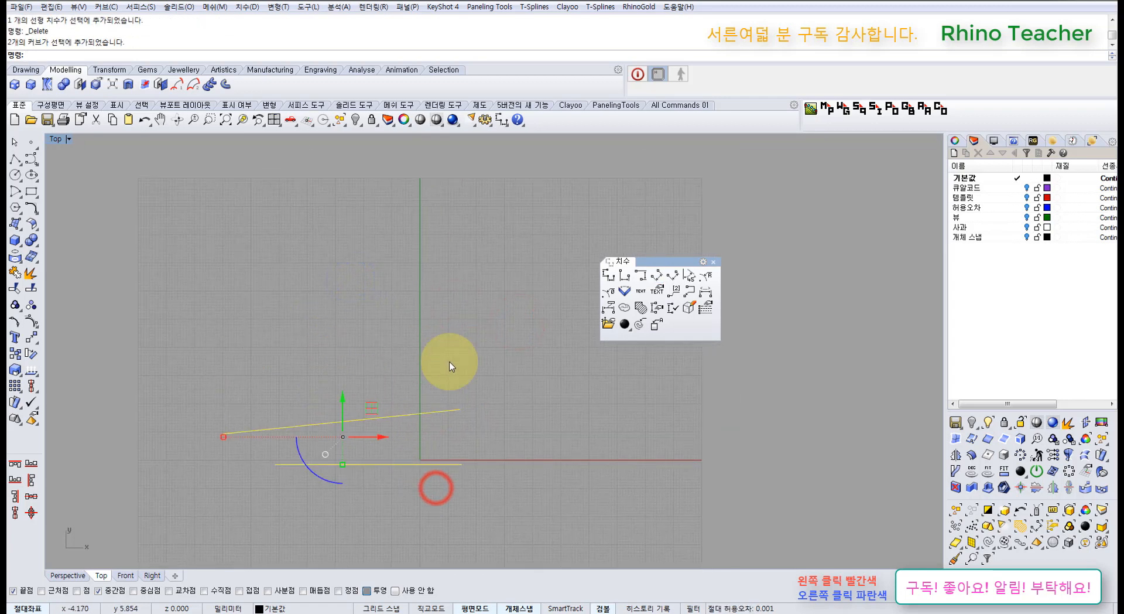
pyautogui.click(713, 262)
pyautogui.press('Delete')
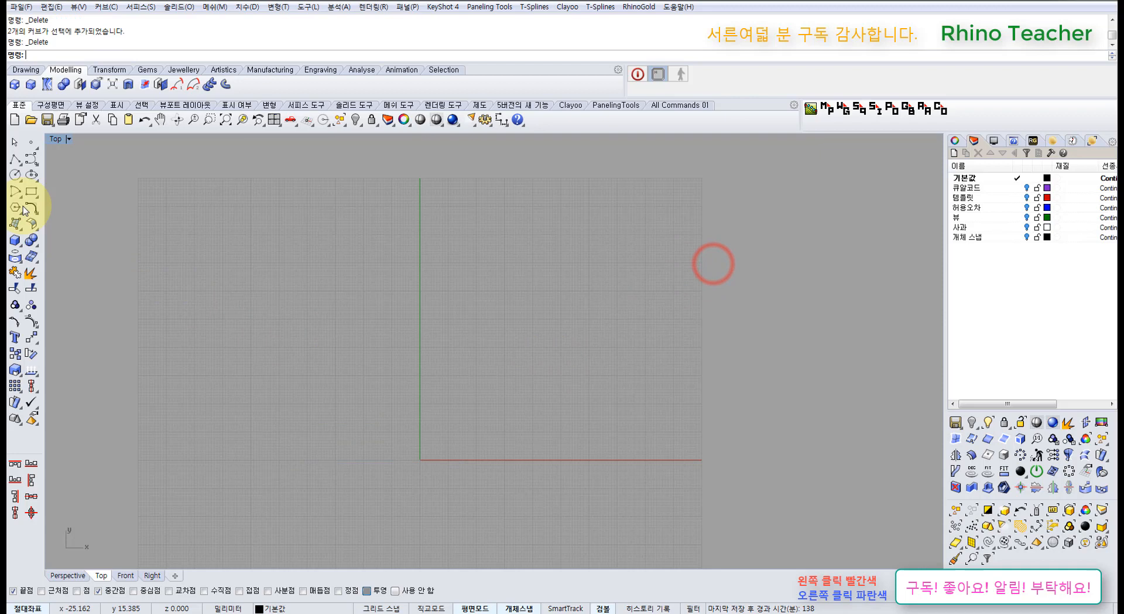
# - Sketch a single sloped polyline segment across the vertical axis, ending near x 5.0, y 8.8
pyautogui.click(13, 159)
pyautogui.click(253, 366)
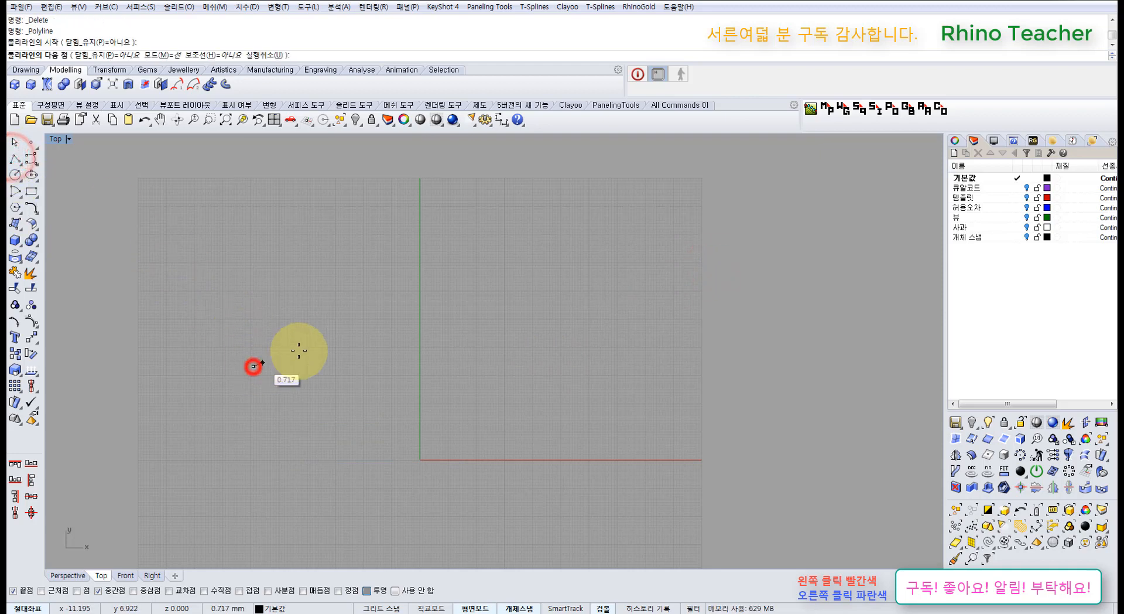
pyautogui.click(491, 336)
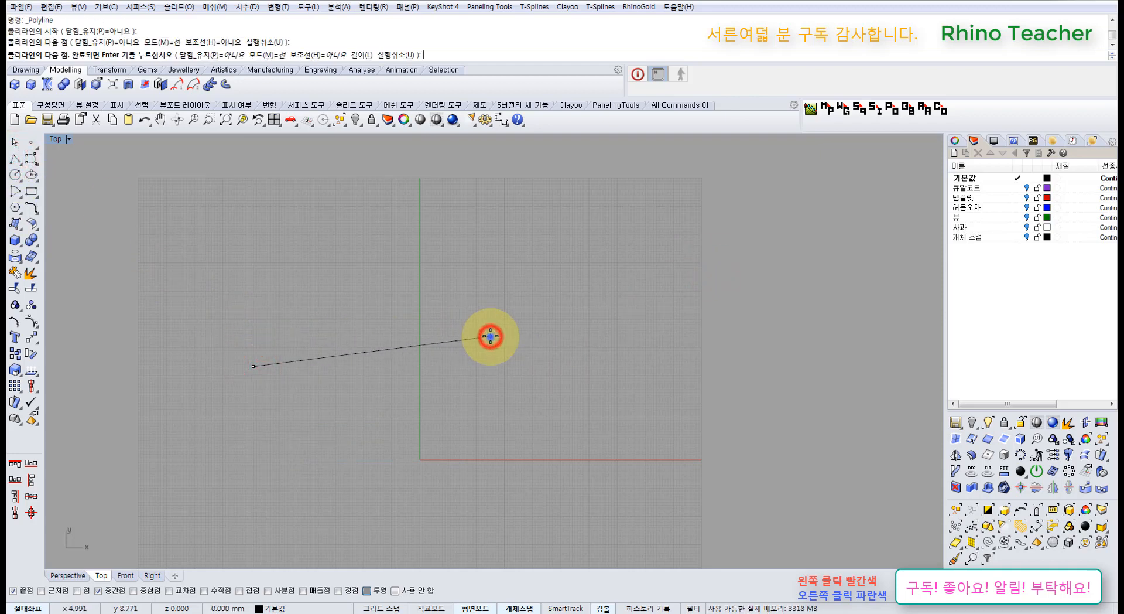
pyautogui.rightClick(491, 335)
# - Preview the midpoint snap on the sloped line with the Polyline tool, cancel the command and delete the line
pyautogui.click(14, 159)
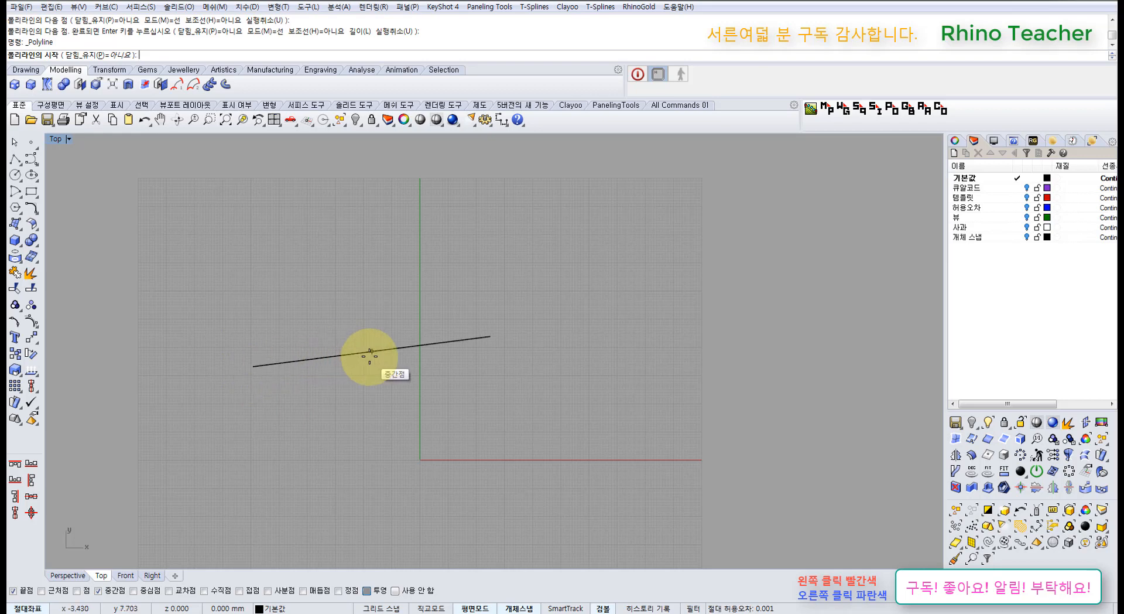
pyautogui.rightClick(346, 405)
pyautogui.moveTo(399, 417); pyautogui.dragTo(350, 341)
pyautogui.press('Delete')
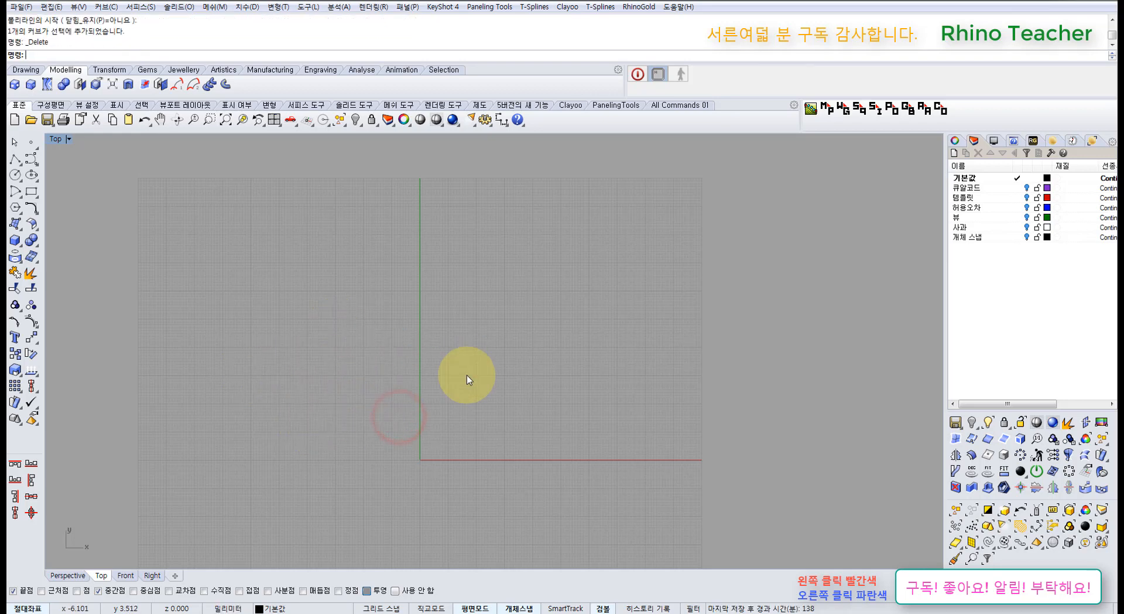
# - Open the Rhino options, review the Modeling Aids and Nudge settings, and go to the Cursor Tooltips settings
pyautogui.click(488, 120)
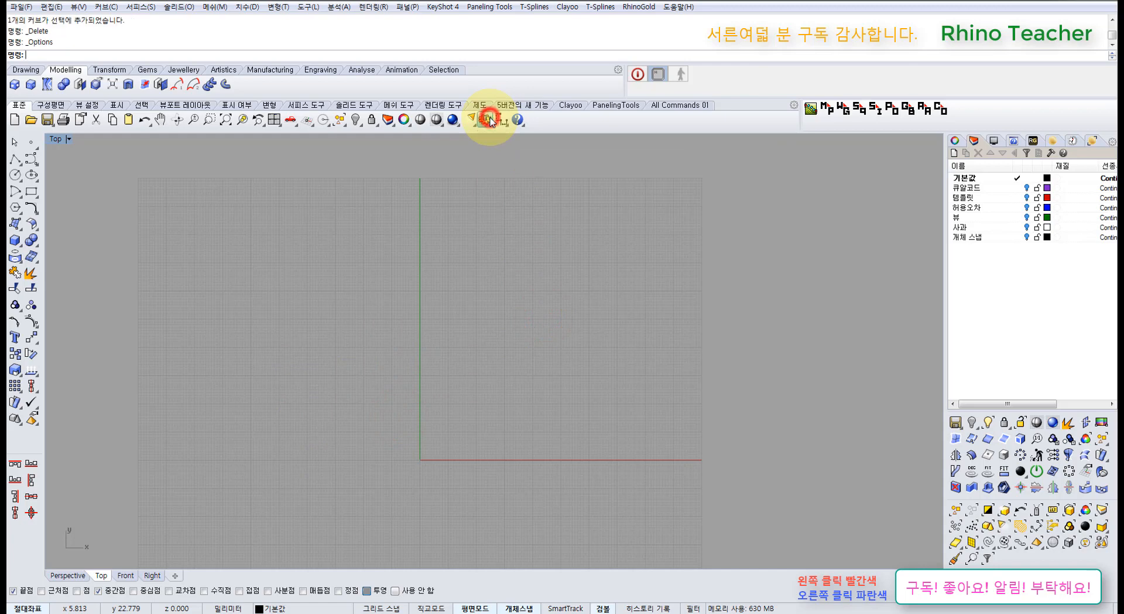
pyautogui.moveTo(630, 203); pyautogui.dragTo(601, 200)
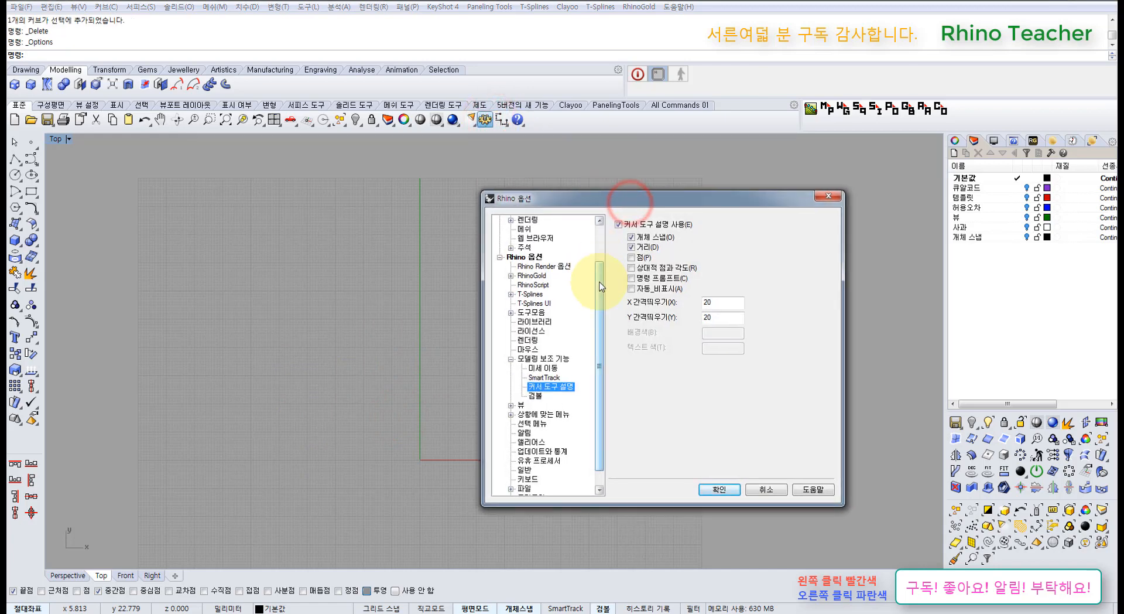
pyautogui.moveTo(600, 287); pyautogui.dragTo(588, 270)
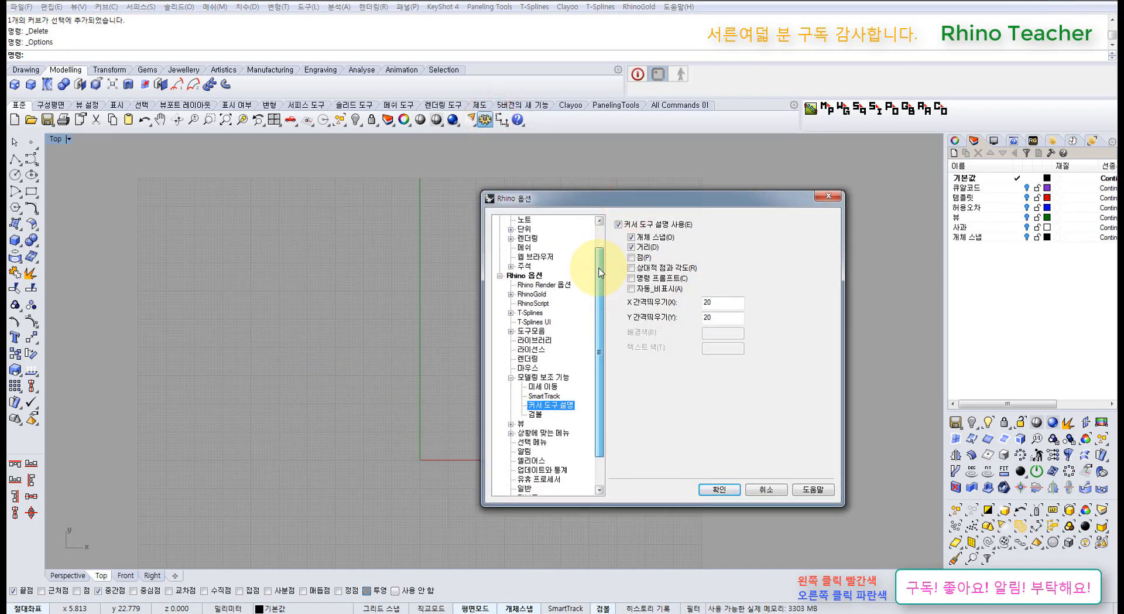
pyautogui.click(510, 378)
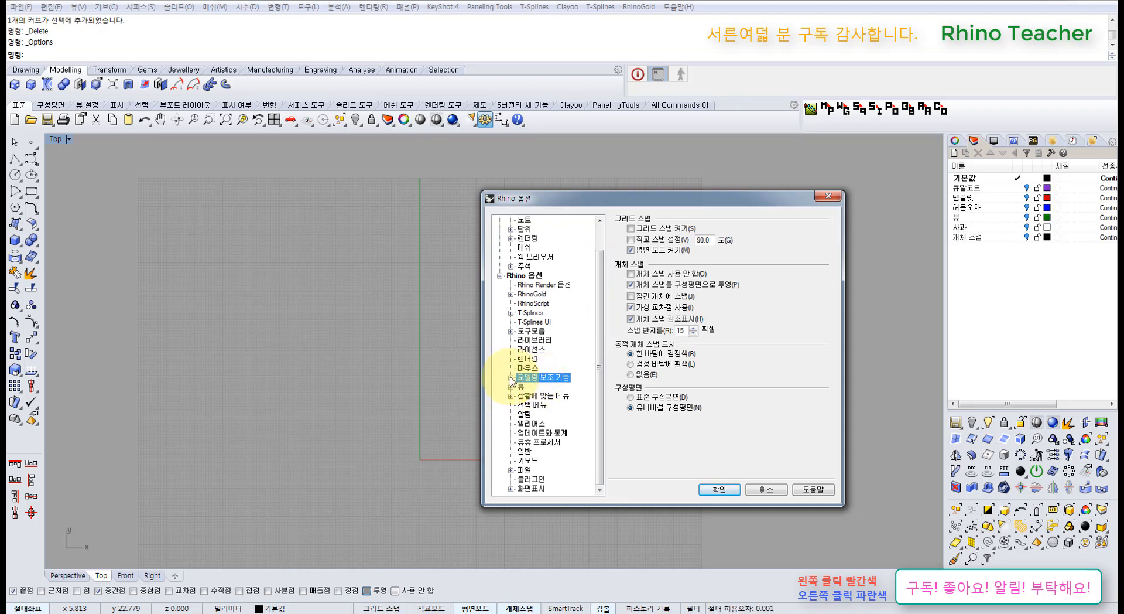
pyautogui.click(511, 378)
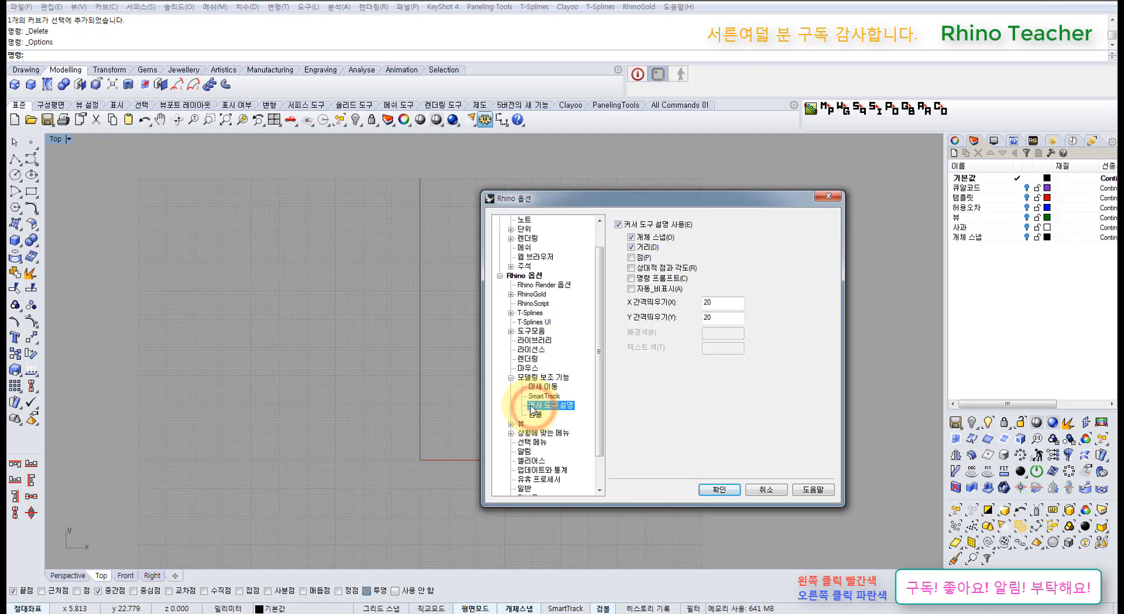
pyautogui.click(537, 388)
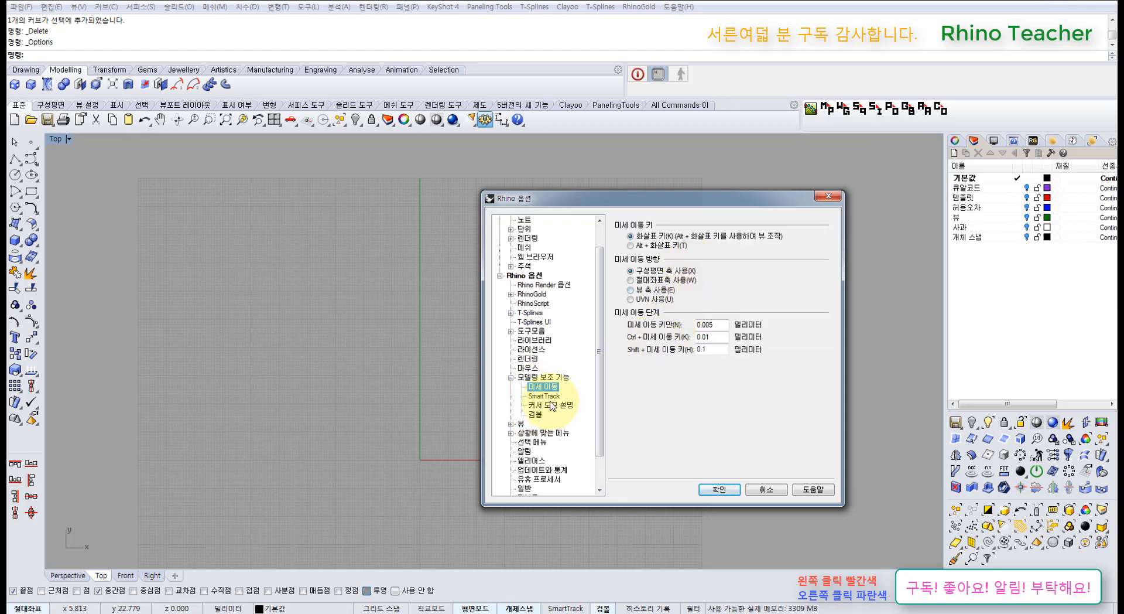
pyautogui.click(549, 406)
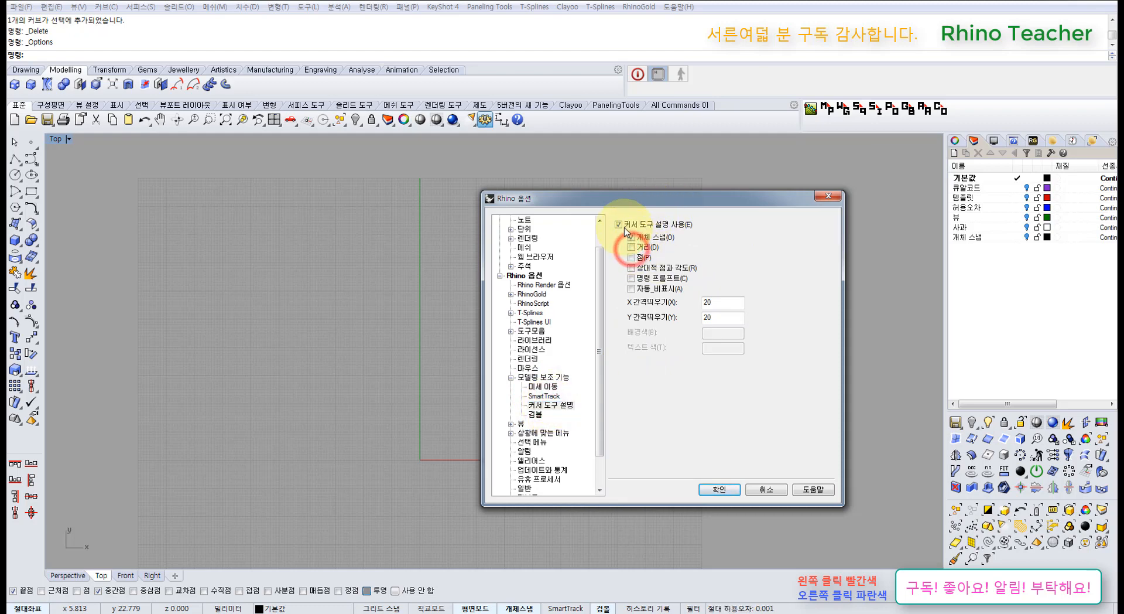
# - Toggle cursor tooltips off and back on, enable the Distance tooltip, and apply the options
pyautogui.click(619, 224)
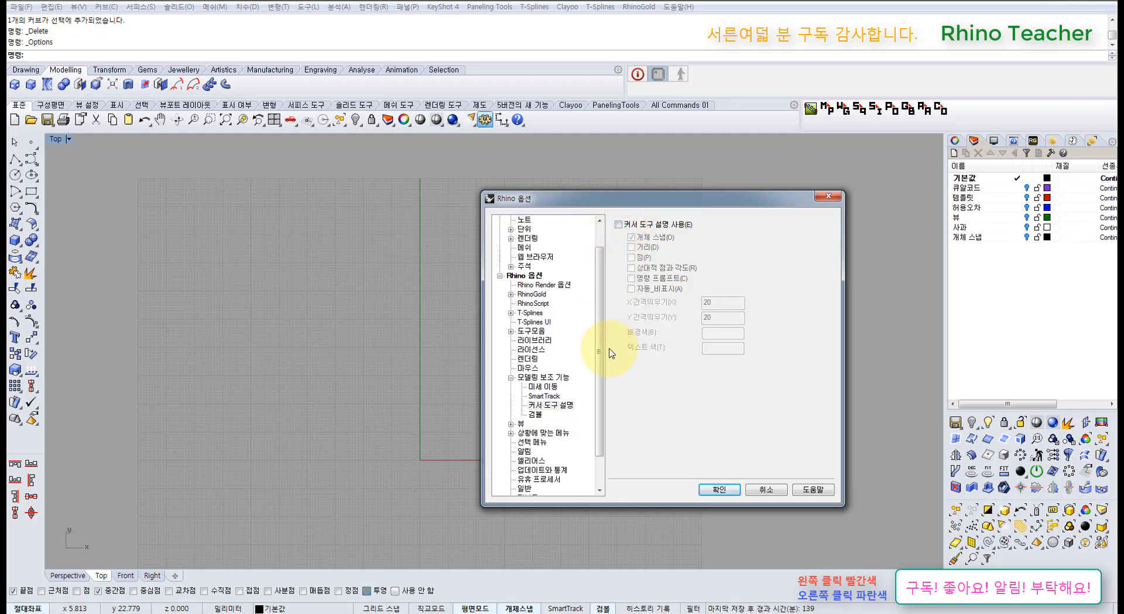
pyautogui.click(618, 225)
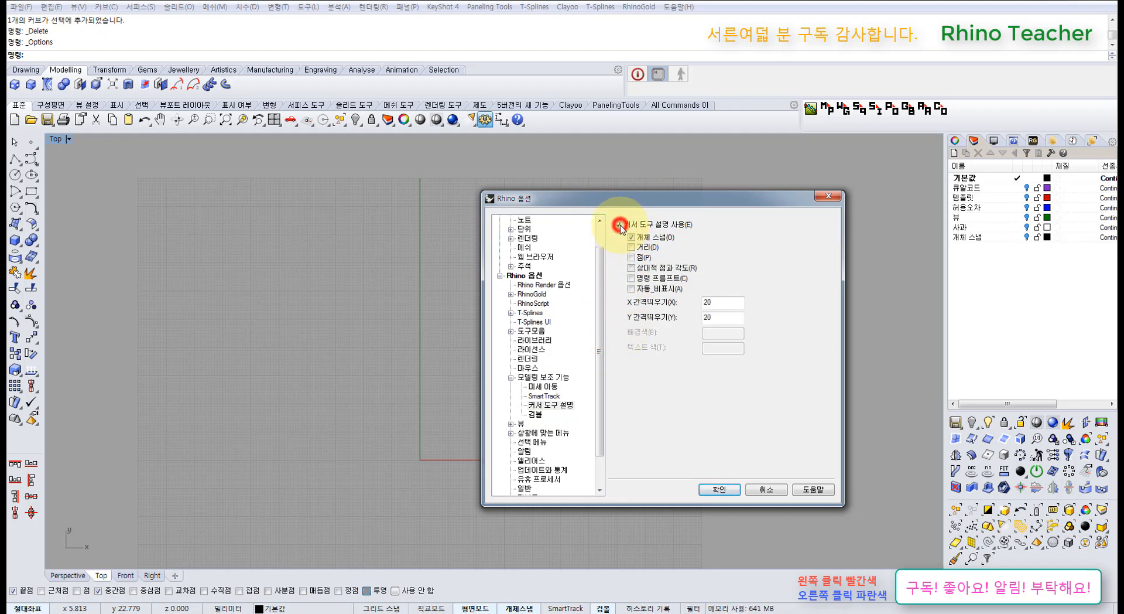
pyautogui.click(632, 246)
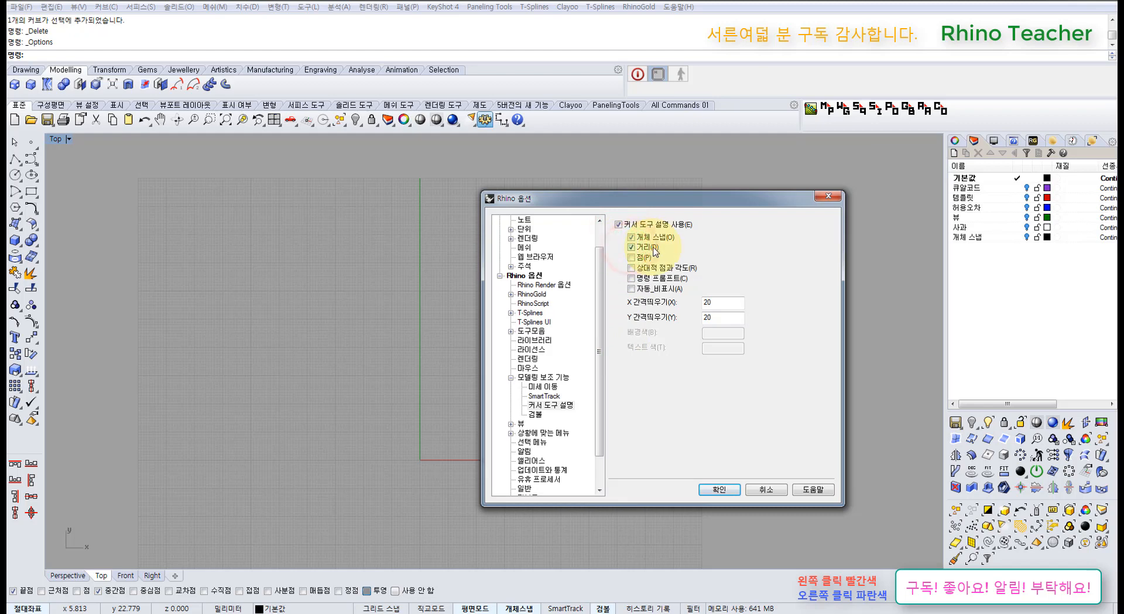
pyautogui.click(720, 489)
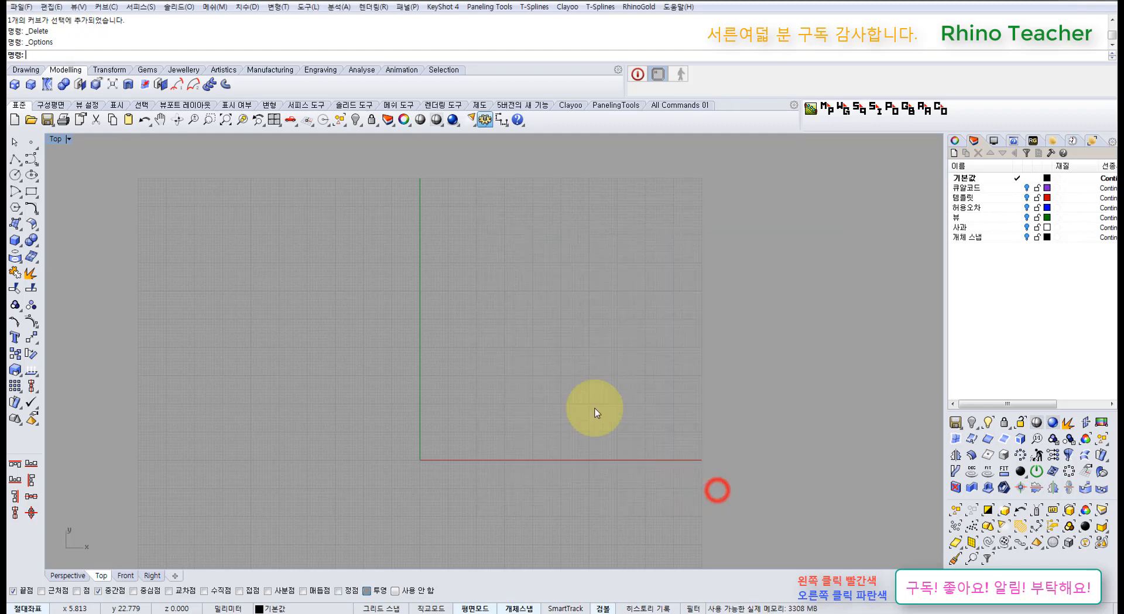
# - Sketch a nearly horizontal polyline segment across the vertical axis, ending near x 4.9, y 6.2, and delete it
pyautogui.click(14, 159)
pyautogui.click(314, 379)
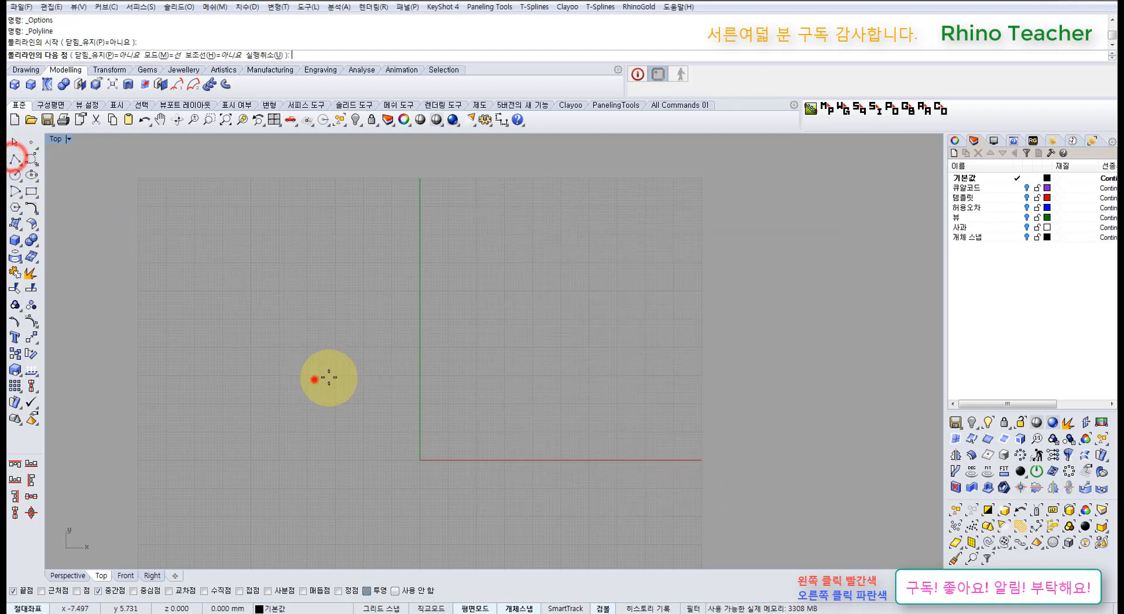
pyautogui.click(489, 373)
pyautogui.rightClick(490, 375)
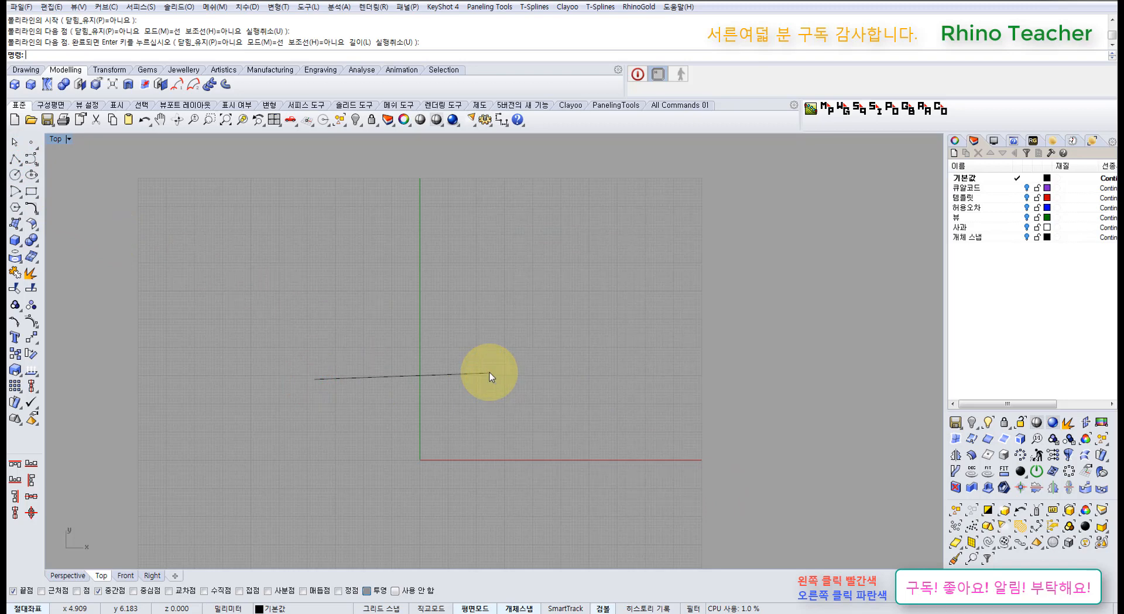
pyautogui.moveTo(463, 340); pyautogui.dragTo(379, 449)
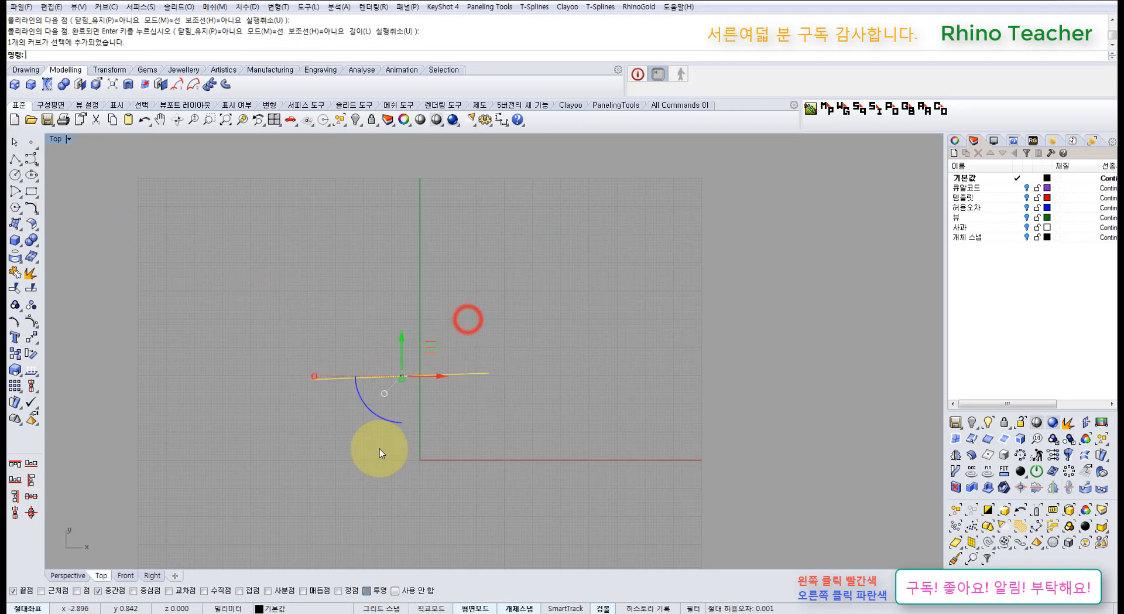
pyautogui.press('Delete')
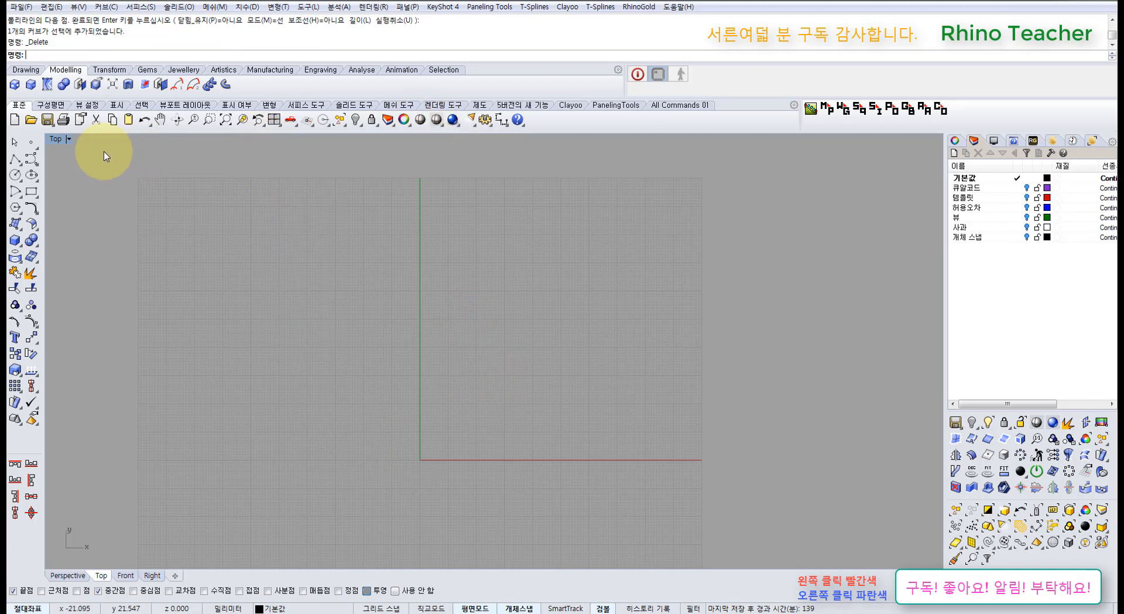
# - Create a solid sphere near the origin in the Top viewport by picking its center and size
pyautogui.click(16, 239)
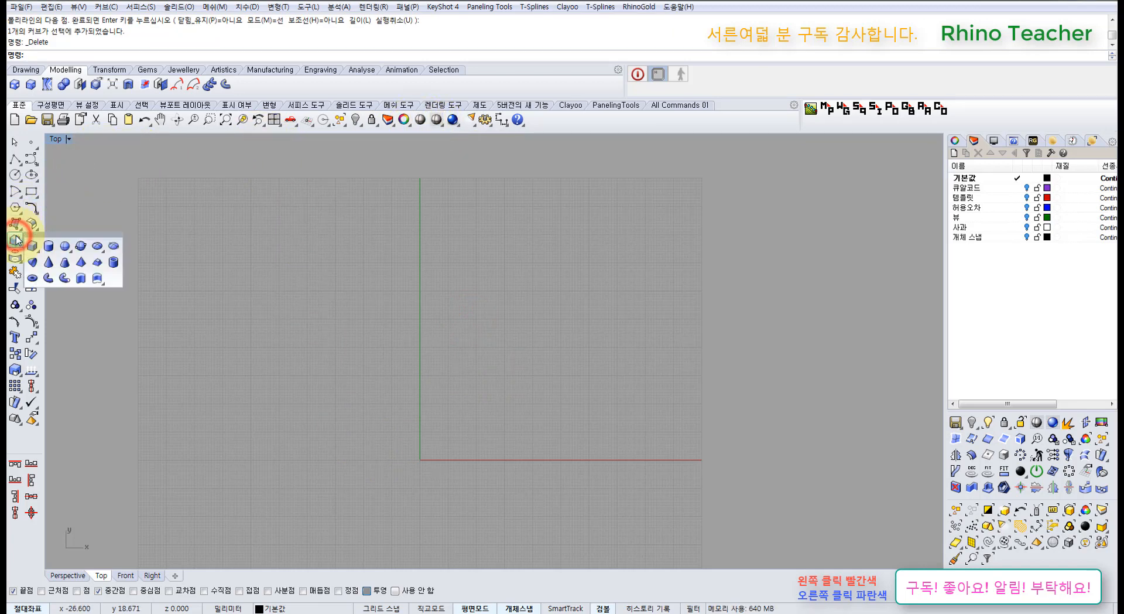
pyautogui.click(65, 245)
pyautogui.click(414, 428)
pyautogui.click(464, 429)
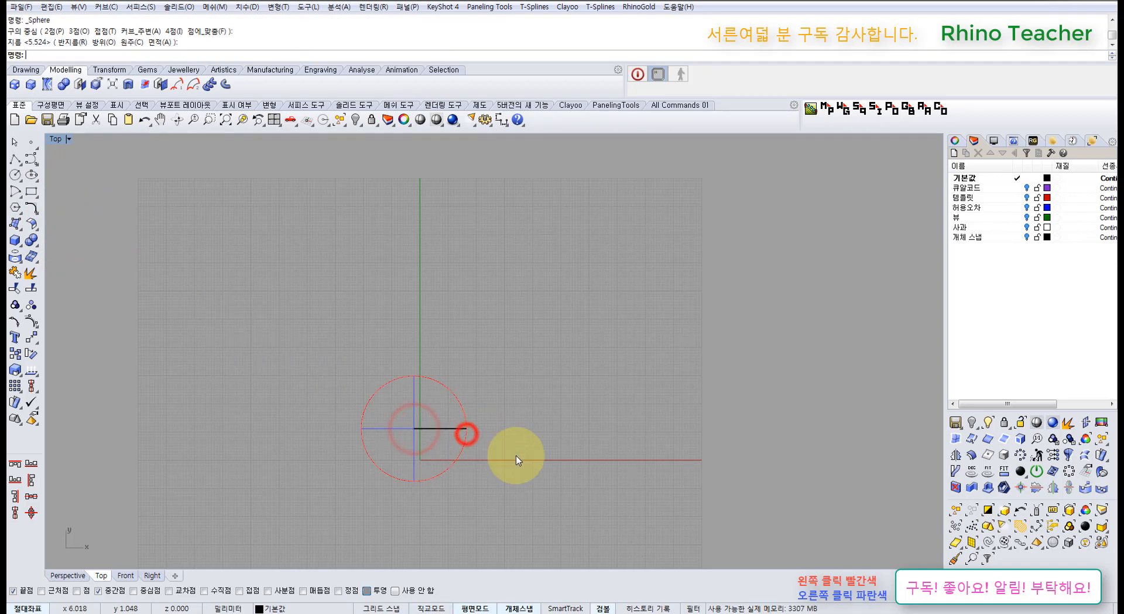
# - Zoom to the extents, switch to the four-viewport layout and make the Perspective viewport active
pyautogui.click(258, 120)
pyautogui.click(283, 283)
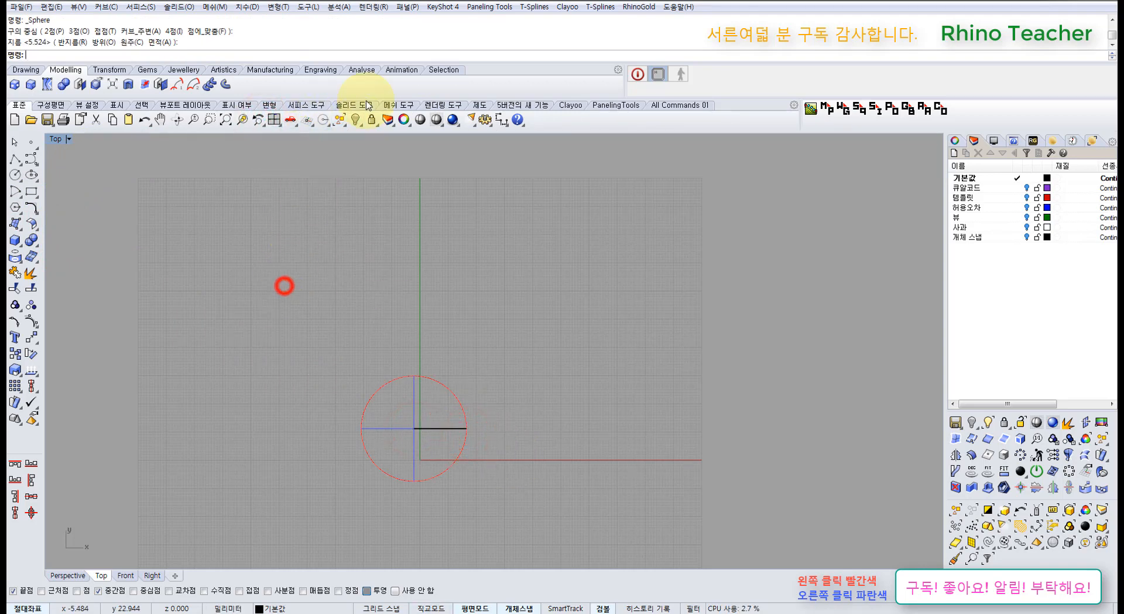
pyautogui.click(274, 121)
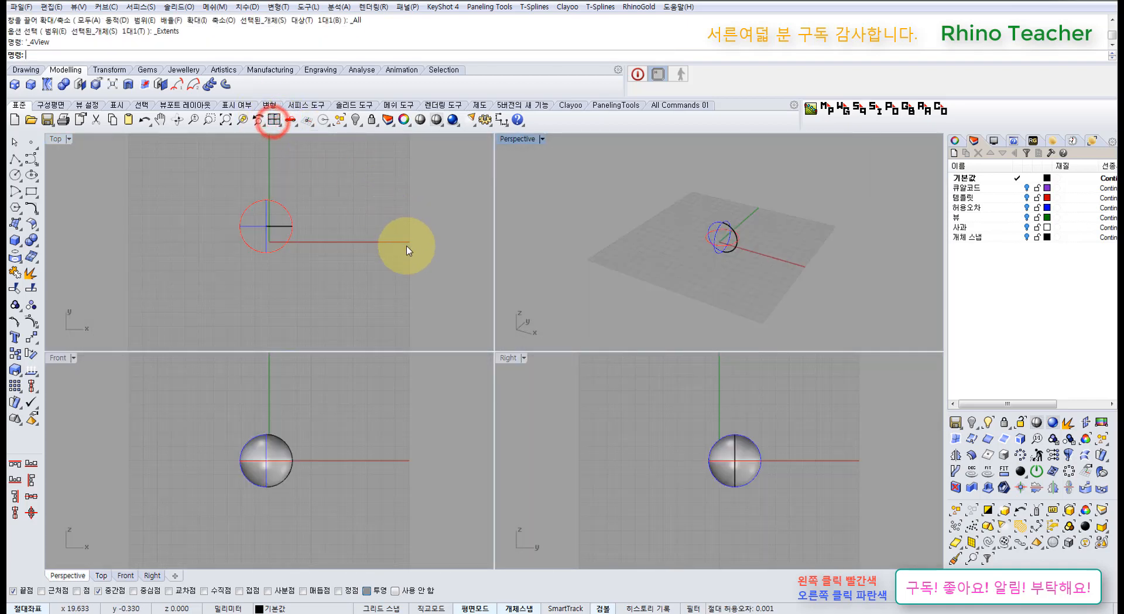
pyautogui.click(406, 245)
pyautogui.click(645, 271)
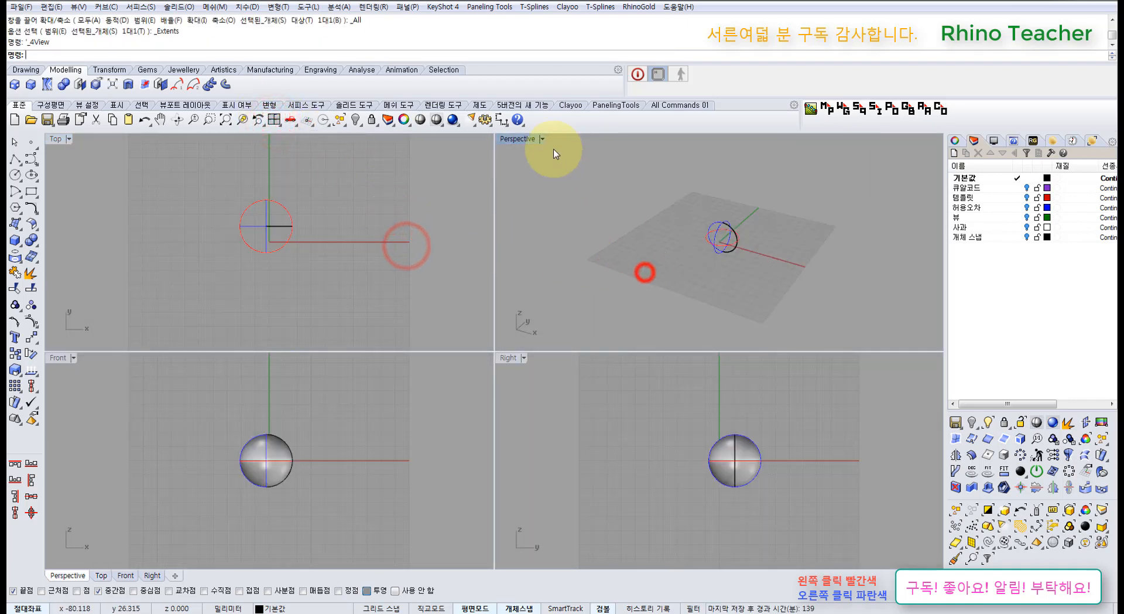
# - Preview the sphere in the Perspective viewport with the Shade command and change the display mode to Rendered
pyautogui.click(422, 122)
pyautogui.rightClick(642, 211)
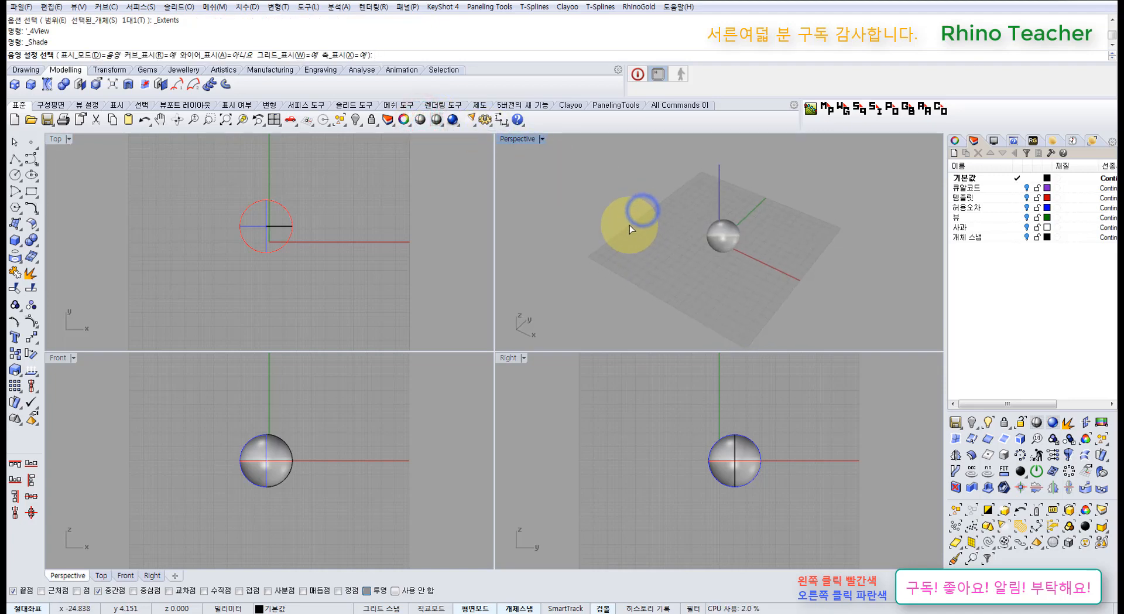
pyautogui.click(542, 140)
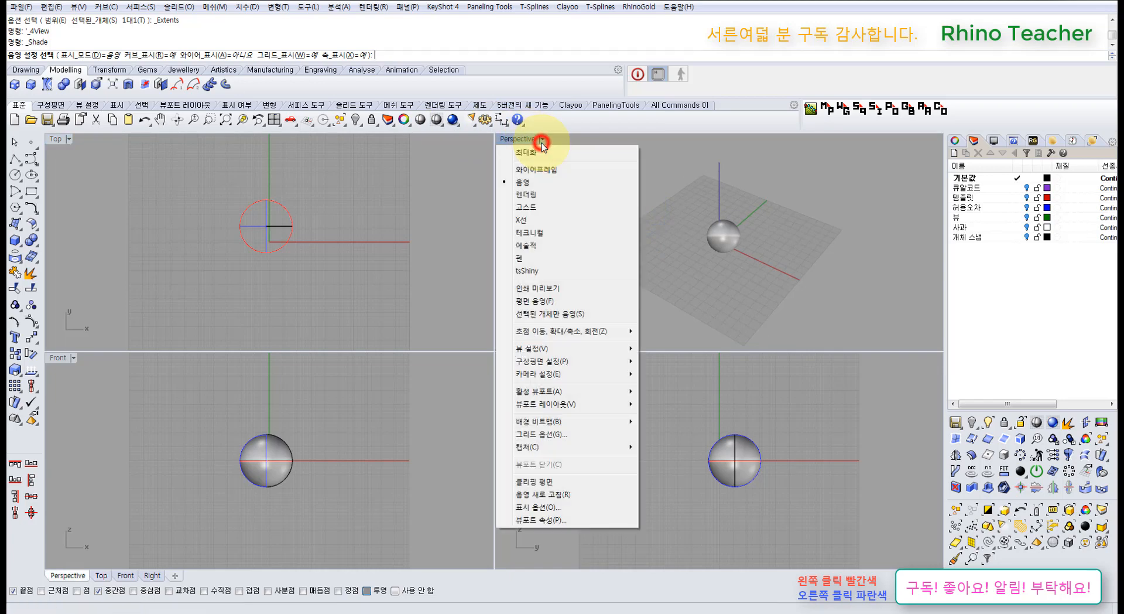
pyautogui.click(535, 196)
pyautogui.moveTo(622, 223); pyautogui.dragTo(759, 265, button='right')
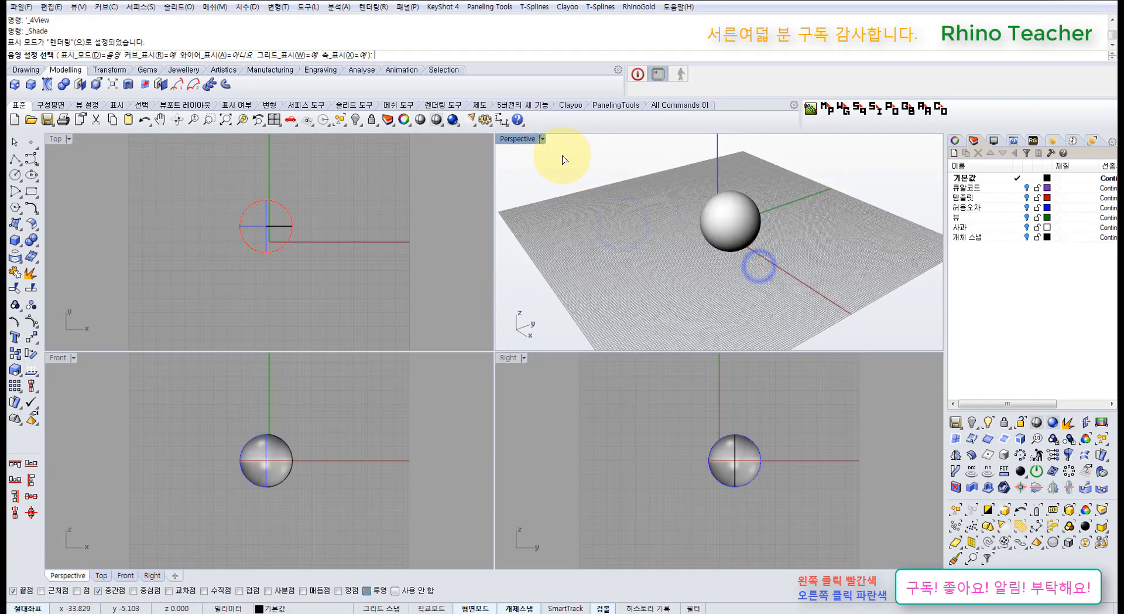
# - Change the Perspective shade preview to Ghosted display and exit the Shade command back to wireframe
pyautogui.click(542, 139)
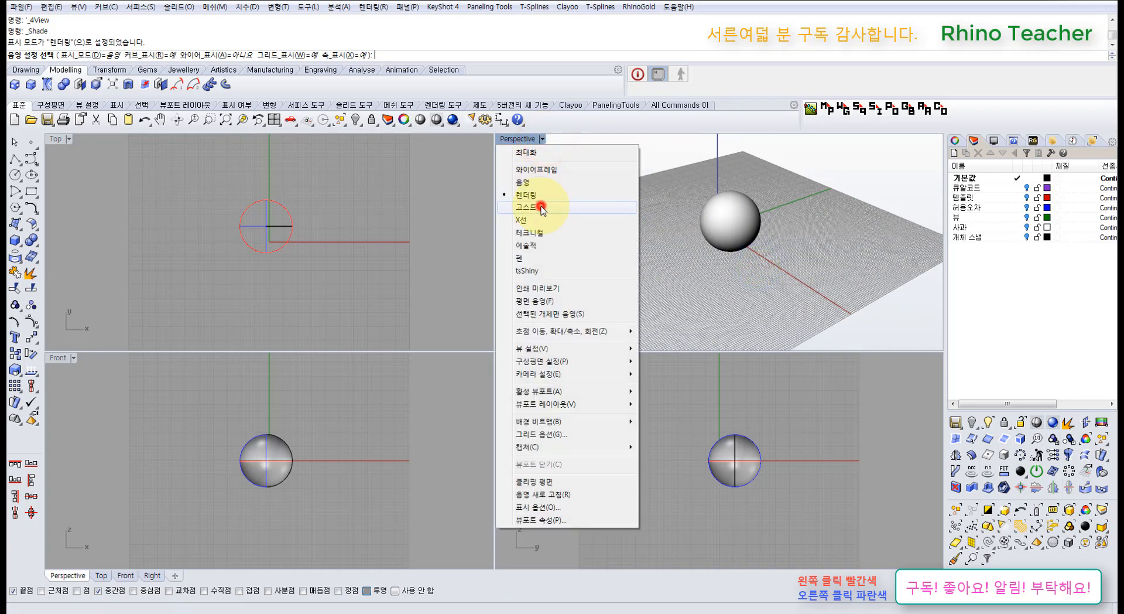
pyautogui.click(542, 206)
pyautogui.click(543, 139)
pyautogui.click(684, 231)
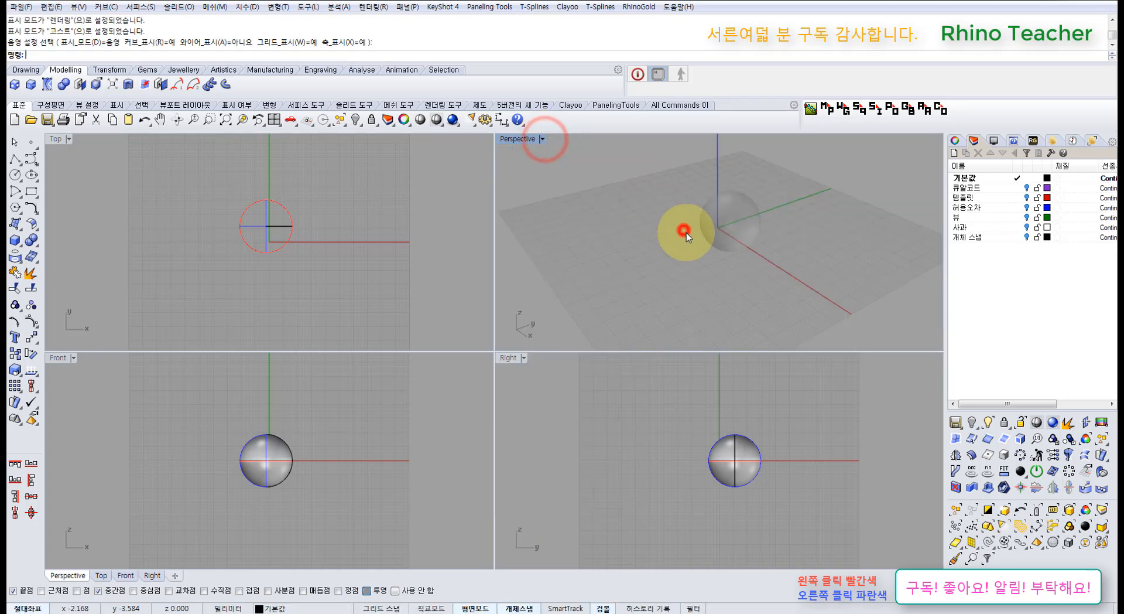
pyautogui.rightClick(684, 232)
pyautogui.moveTo(609, 212); pyautogui.dragTo(612, 234, button='right')
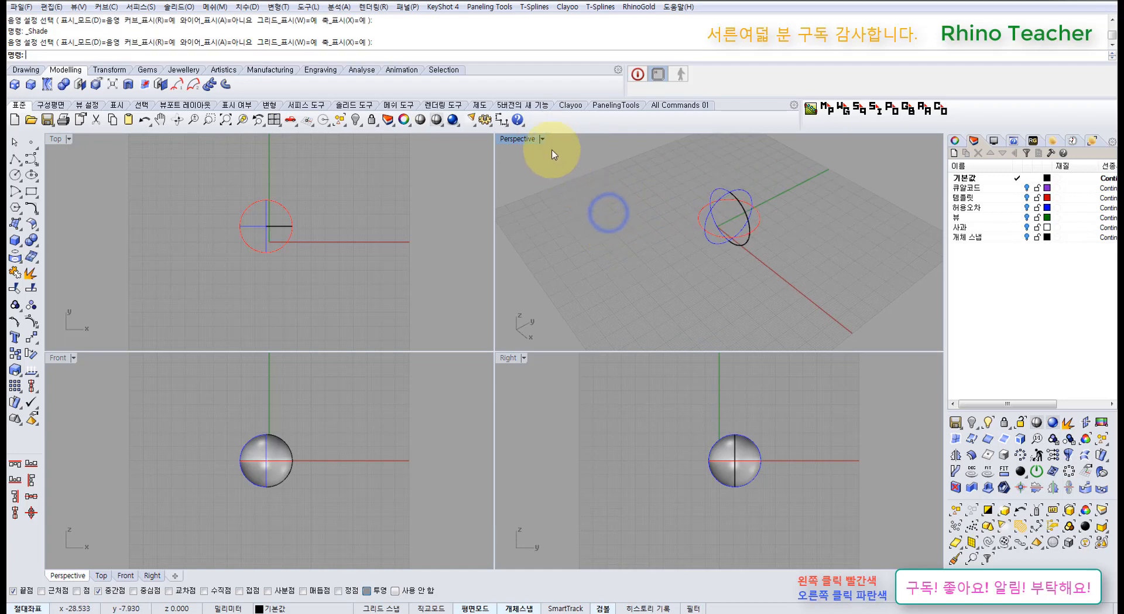
# - Maximize the Perspective viewport and set its display mode to Ghosted to inspect the sphere up close
pyautogui.doubleClick(525, 138)
pyautogui.rightClick(504, 256)
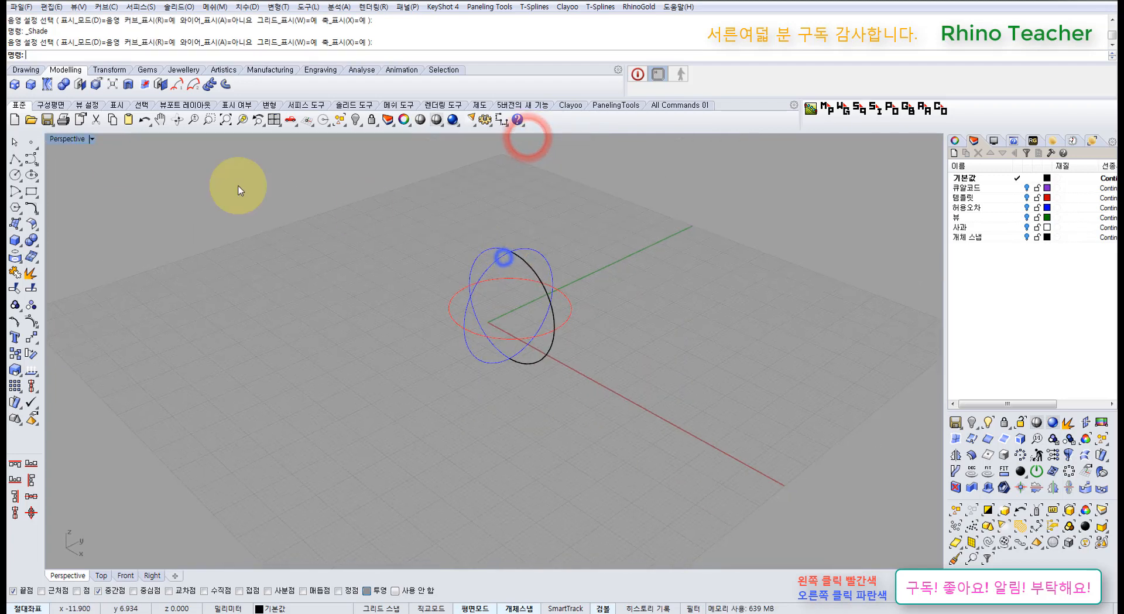
pyautogui.click(92, 139)
pyautogui.click(88, 203)
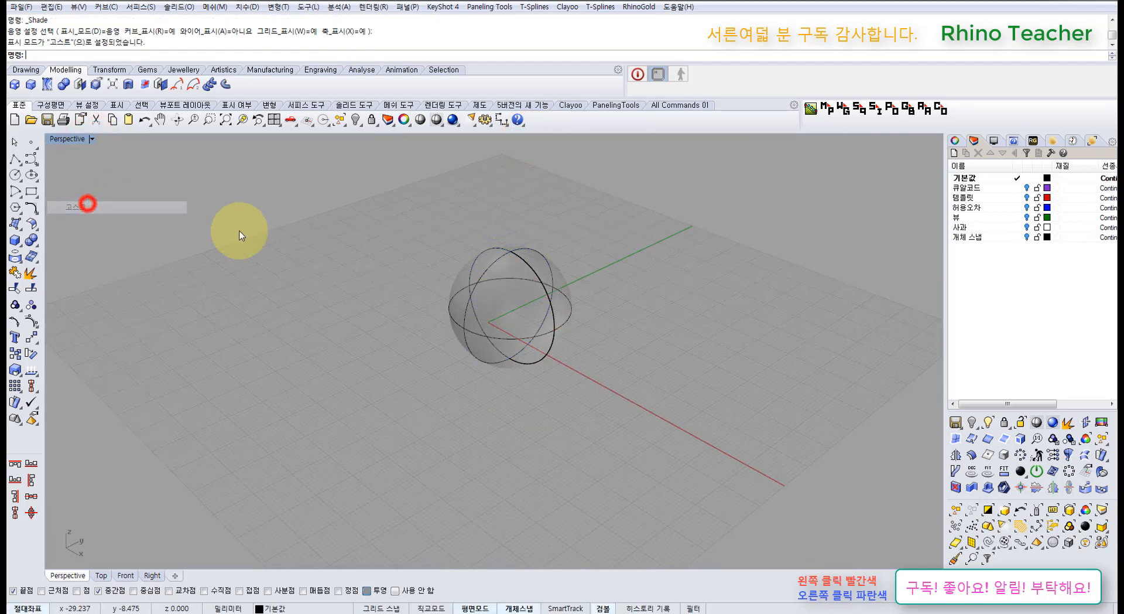
pyautogui.moveTo(451, 254); pyautogui.dragTo(522, 278, button='right')
pyautogui.scroll(7, 522, 287)
pyautogui.moveTo(469, 334); pyautogui.dragTo(565, 317, button='right')
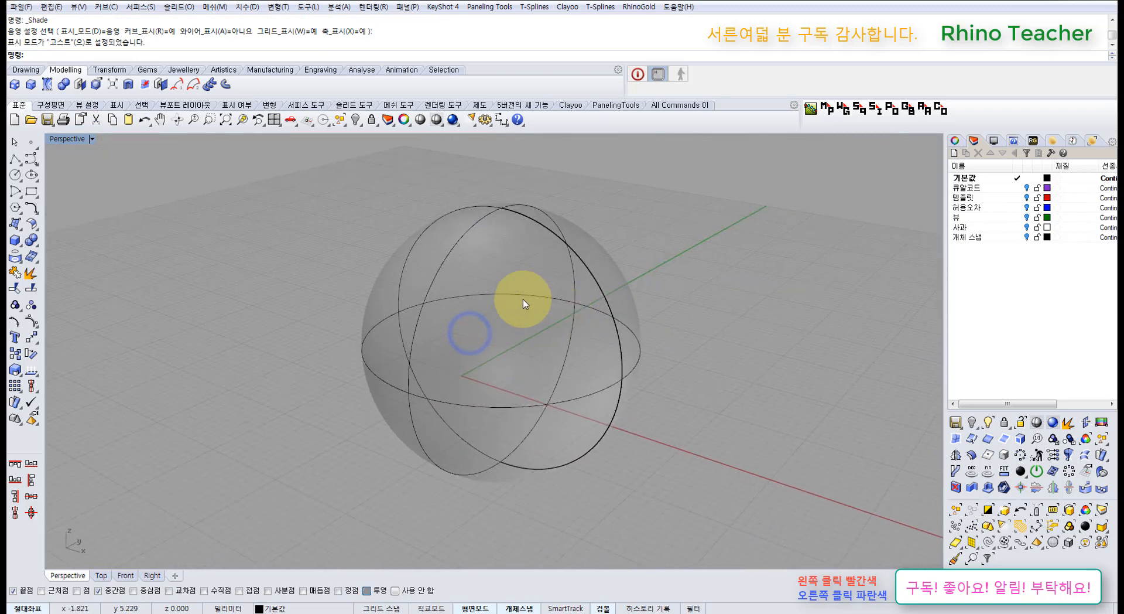
# - Show the sphere in X-Ray display mode and in Technical display mode in the maximized Perspective viewport
pyautogui.click(92, 139)
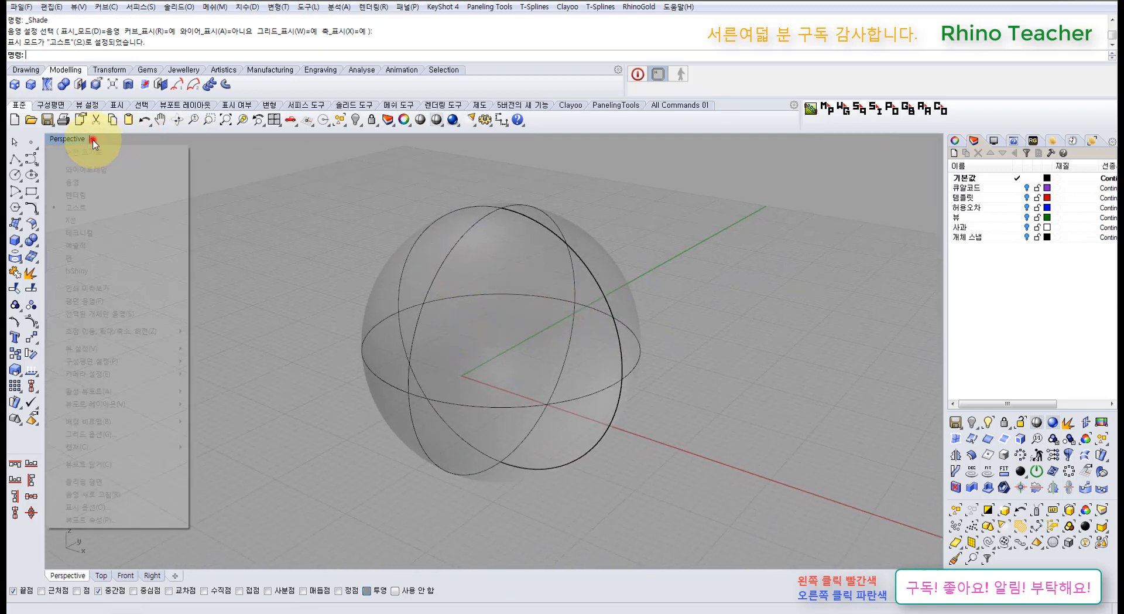
pyautogui.click(94, 221)
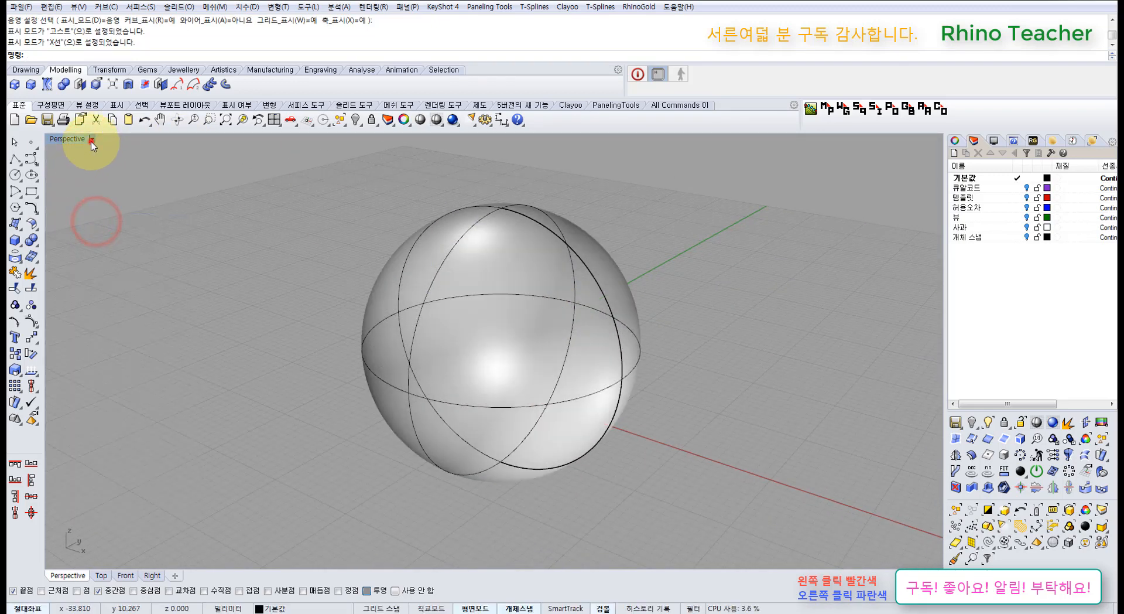
pyautogui.click(92, 141)
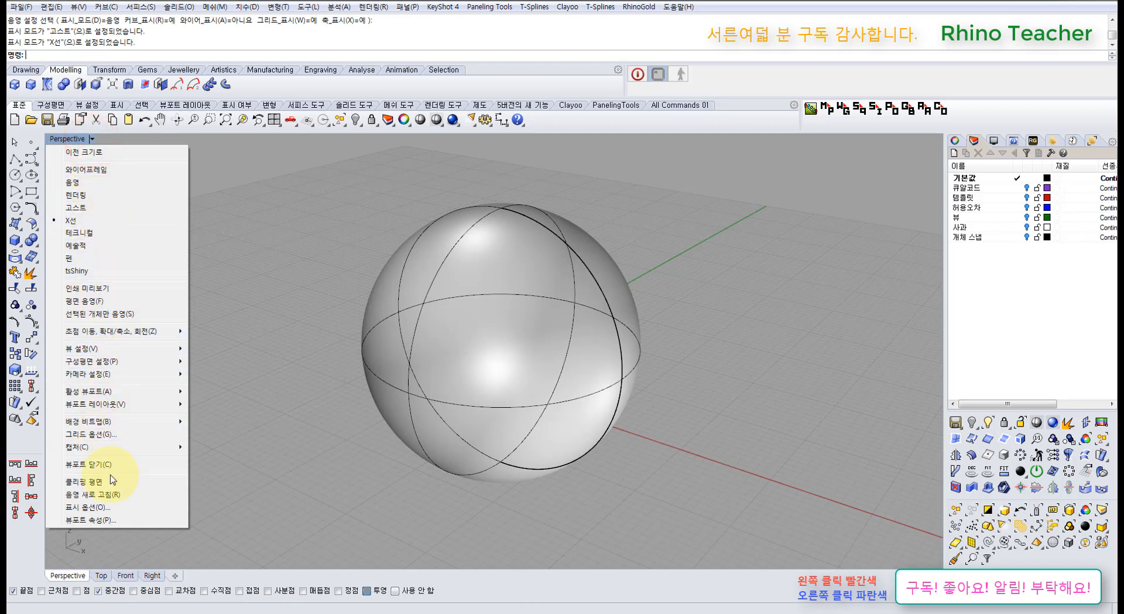
pyautogui.moveTo(102, 448)
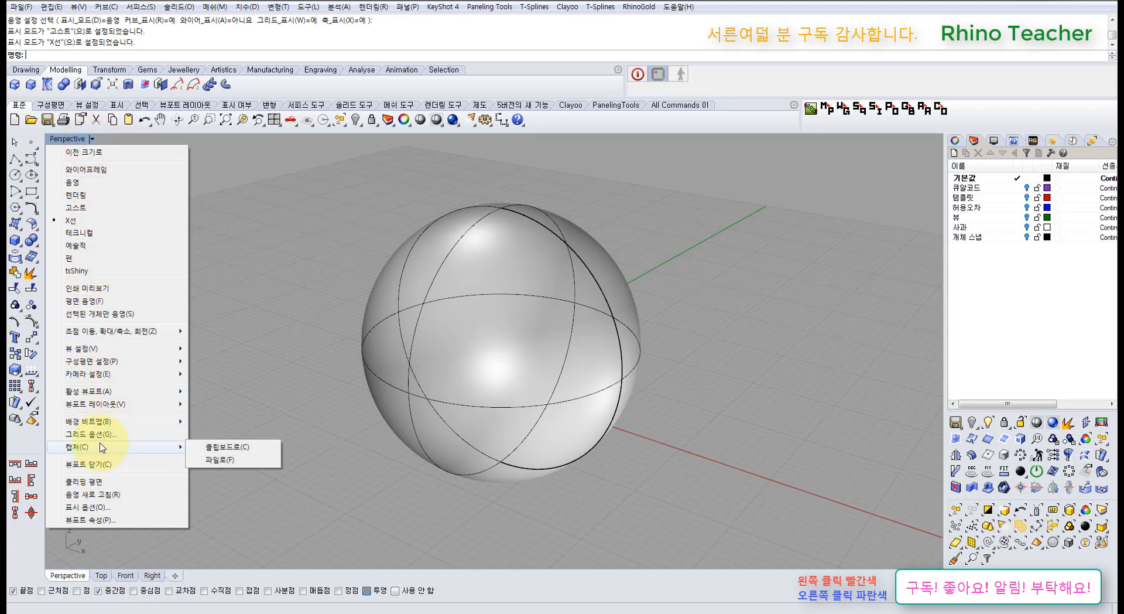
pyautogui.moveTo(99, 421)
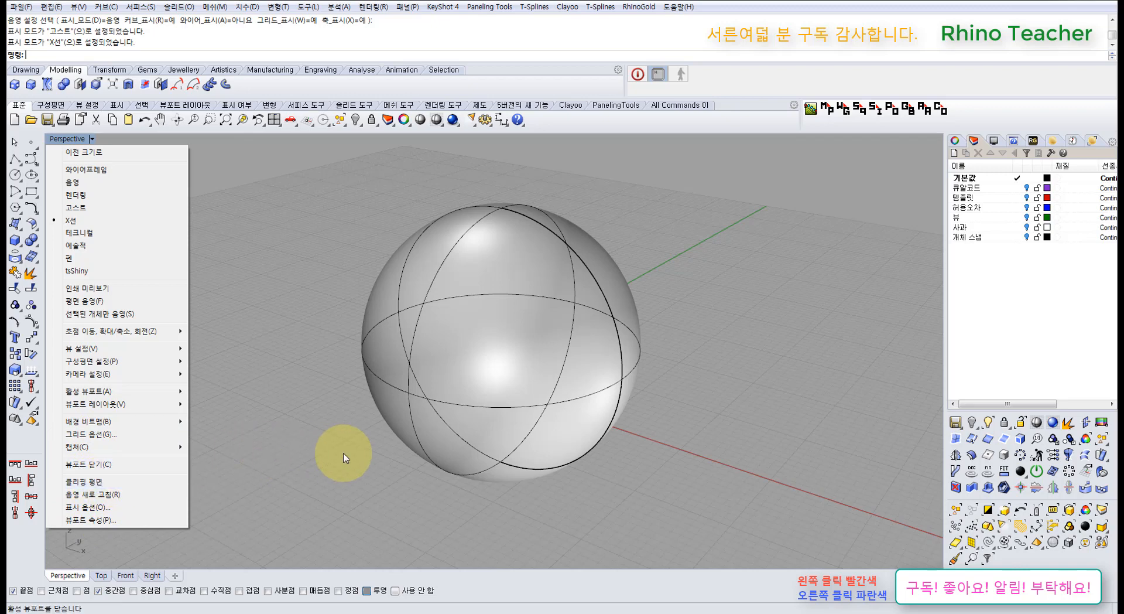
pyautogui.click(103, 234)
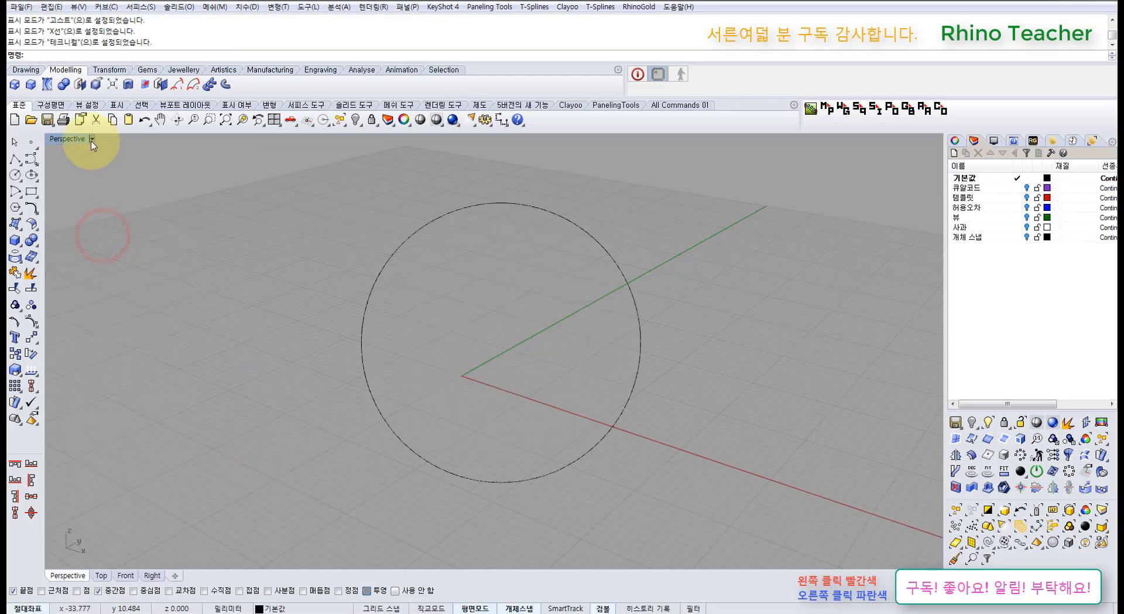
# - Return the Perspective viewport to Ghosted display and switch it to the Artistic display mode
pyautogui.click(91, 139)
pyautogui.click(100, 211)
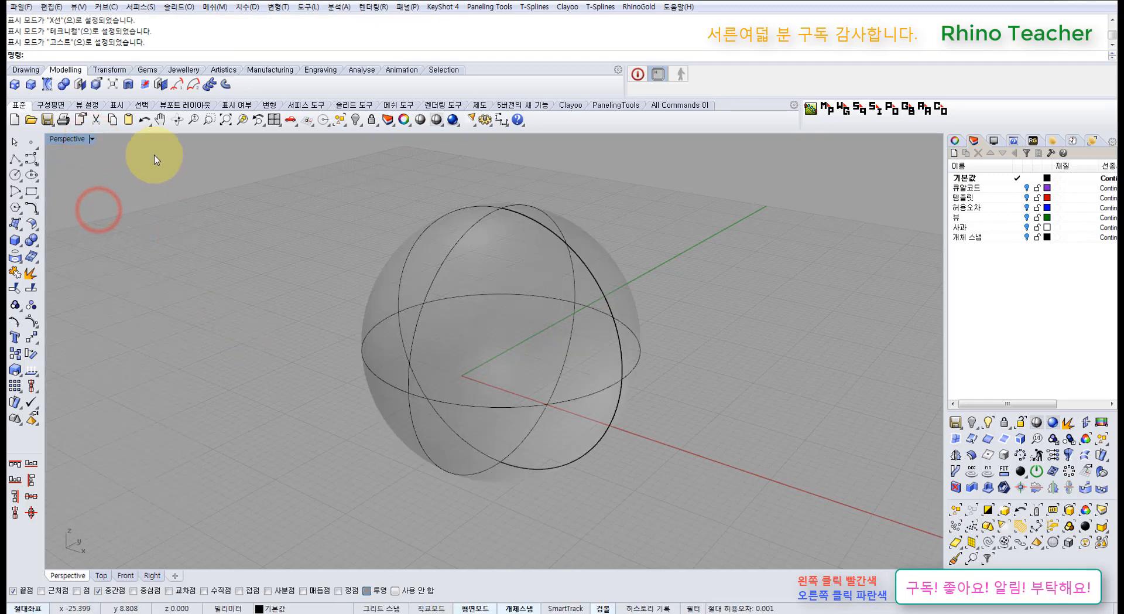
pyautogui.click(92, 138)
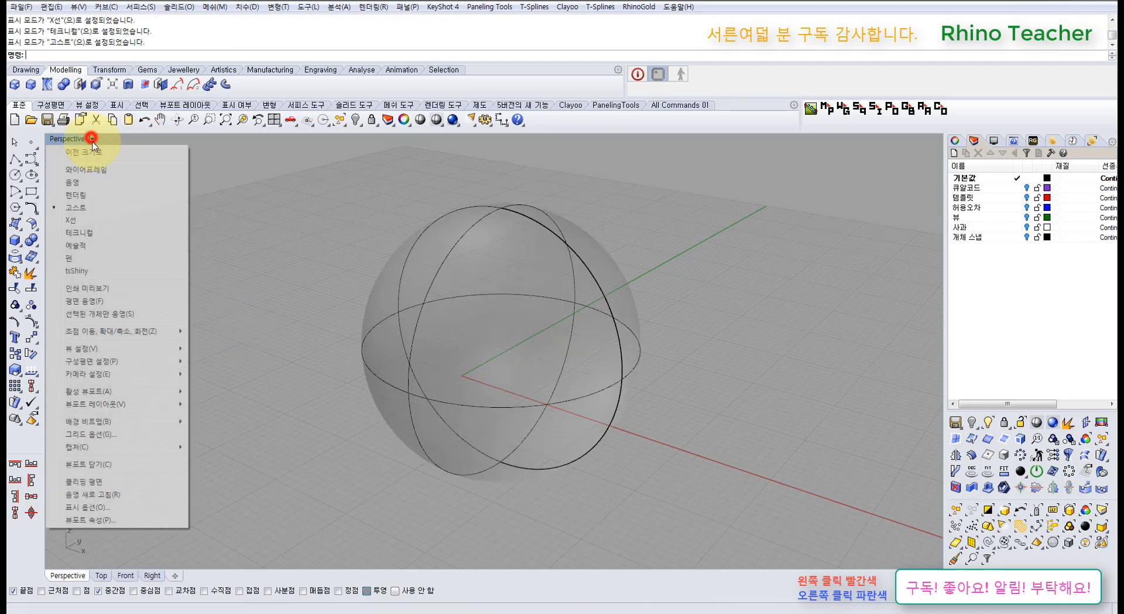
pyautogui.click(96, 245)
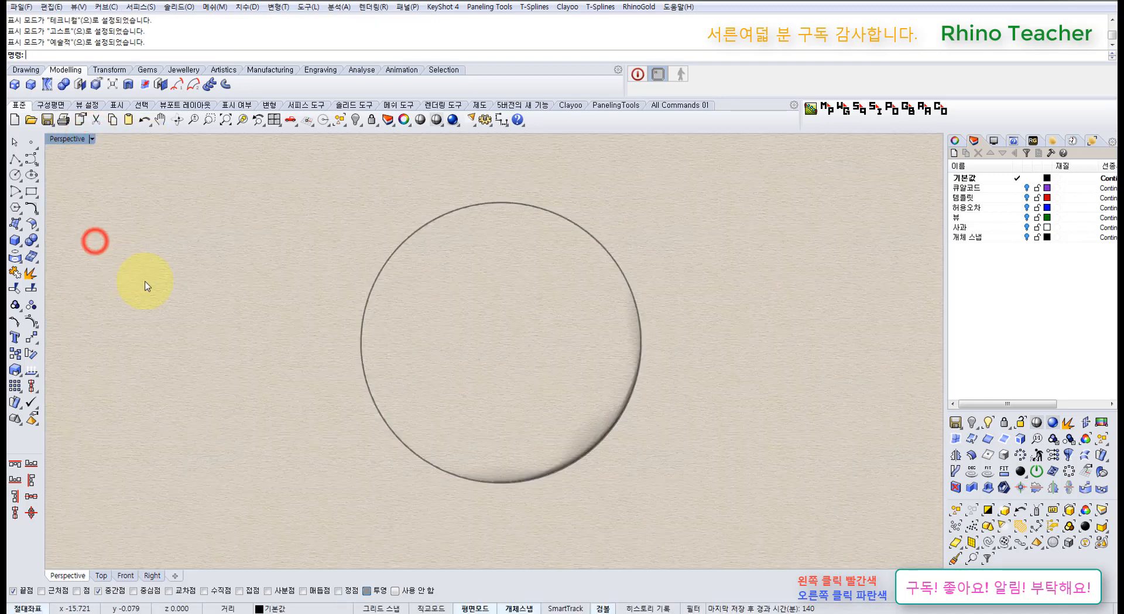
# - Restore the four-viewport layout and set the Top viewport's display mode to X-Ray
pyautogui.click(273, 117)
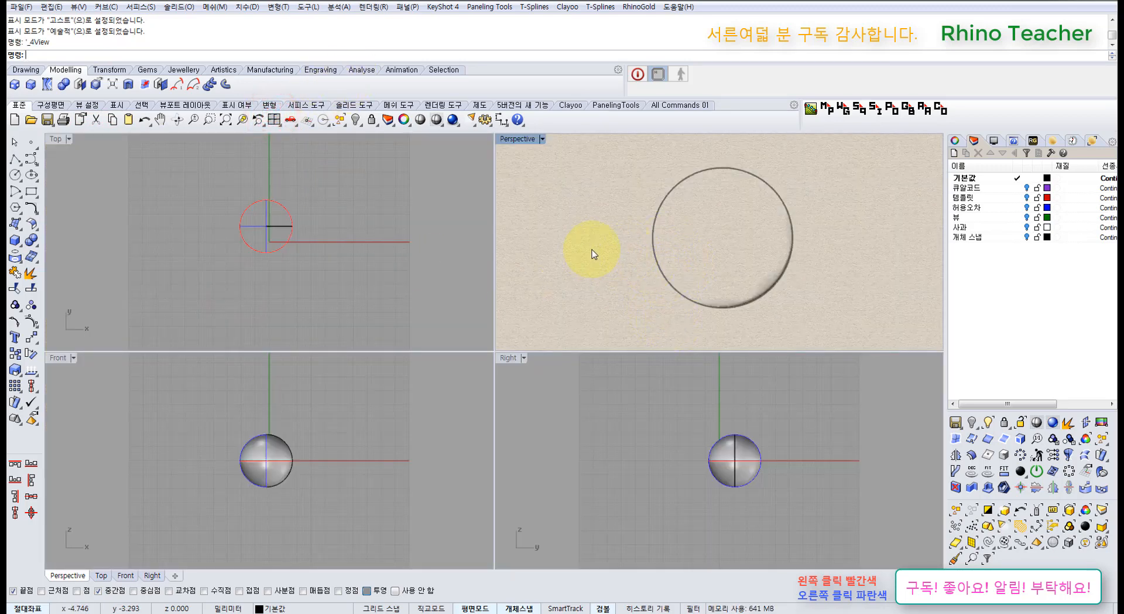
pyautogui.click(69, 139)
pyautogui.click(89, 220)
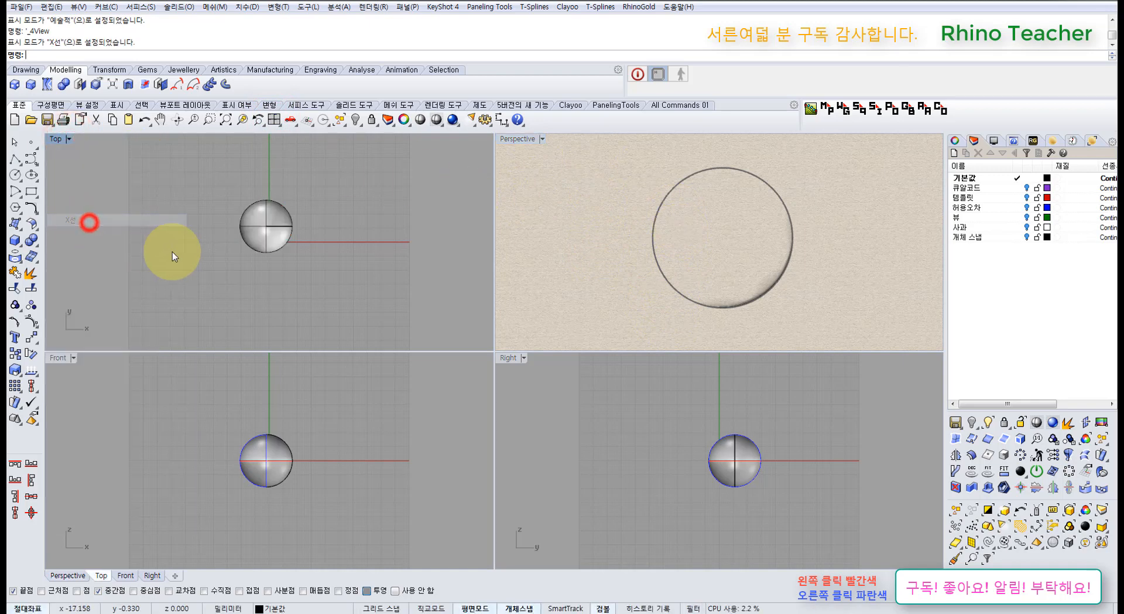
pyautogui.click(326, 282)
pyautogui.moveTo(320, 227); pyautogui.dragTo(343, 239, button='right')
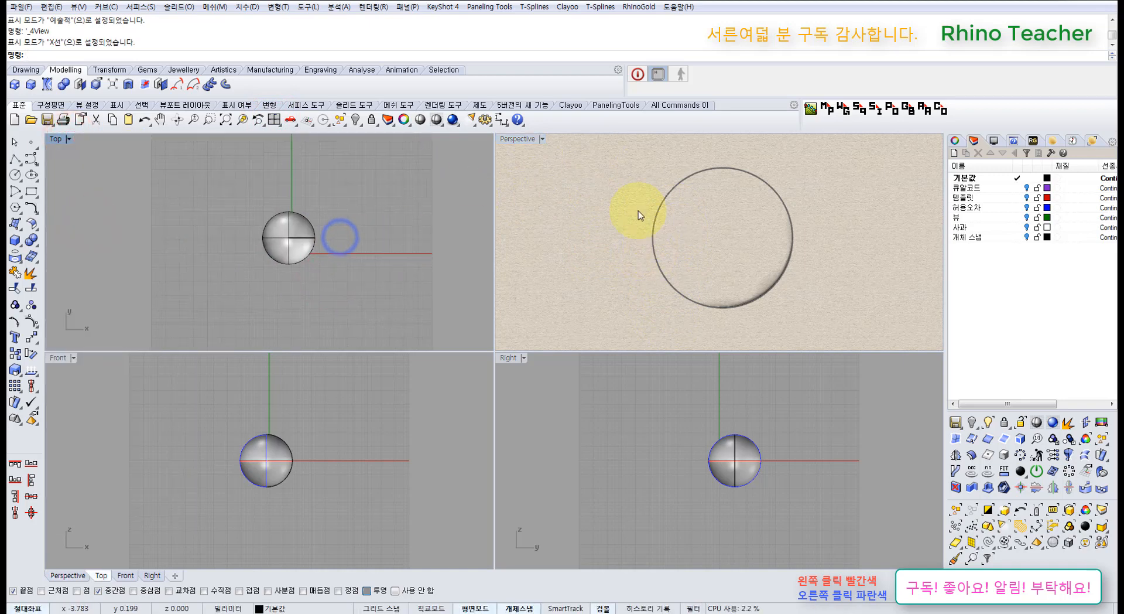
# - Set the Perspective viewport's display mode to Wireframe
pyautogui.click(542, 140)
pyautogui.click(540, 166)
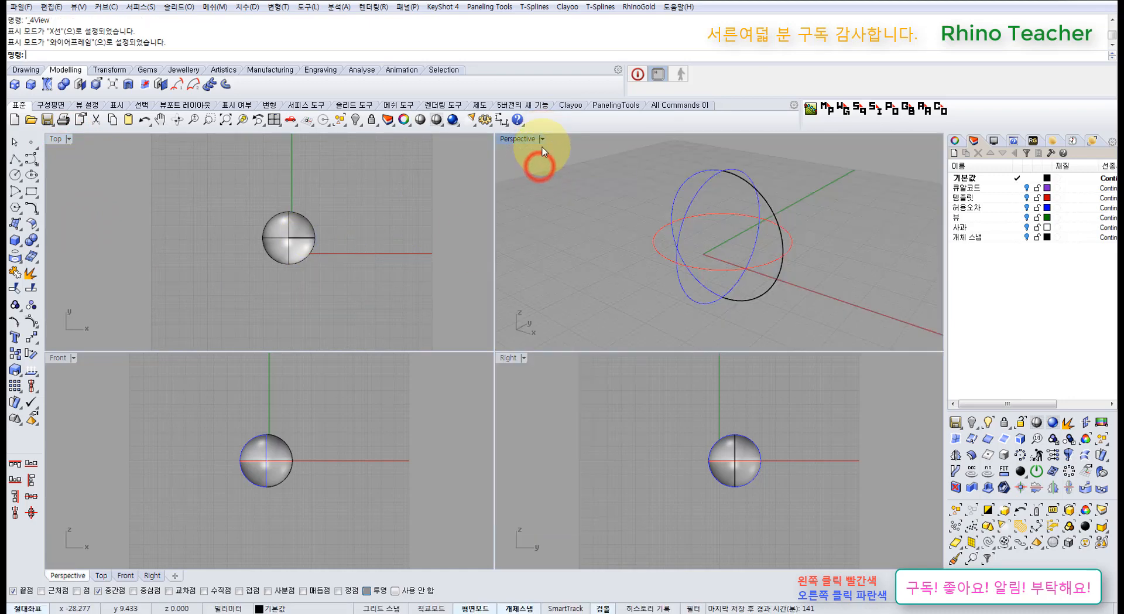
pyautogui.rightClick(554, 194)
# - Undo the creation of the sphere and redo it
pyautogui.hotkey('ctrl', 'z')
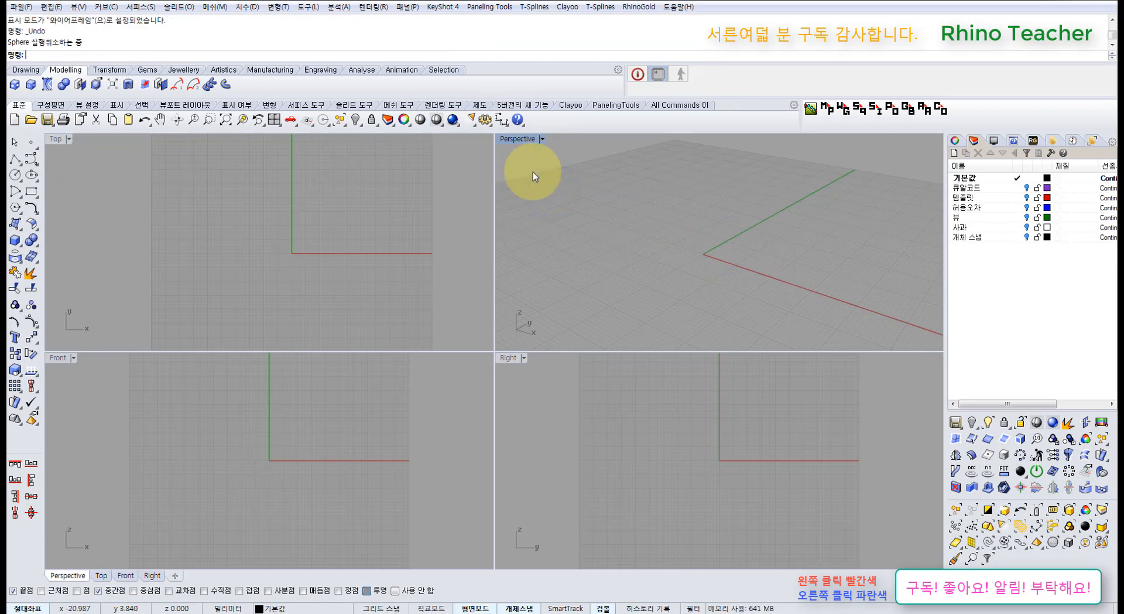
pyautogui.hotkey('ctrl', 'y')
pyautogui.click(566, 203)
# - Set the Perspective viewport's display mode to Artistic and shade all four viewports with the Shade command
pyautogui.click(542, 138)
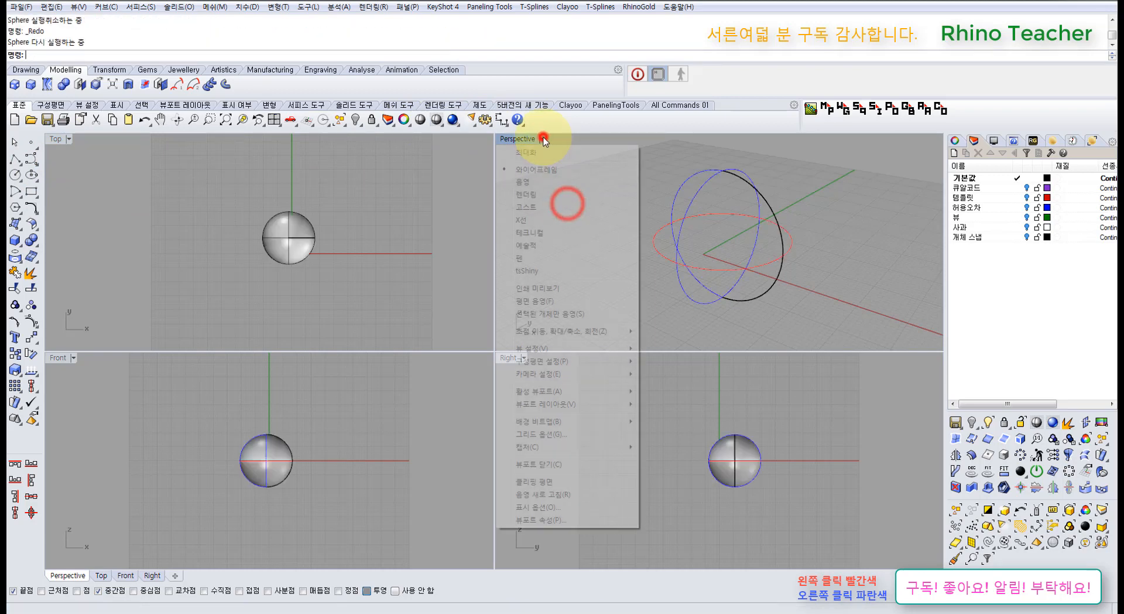
pyautogui.click(542, 245)
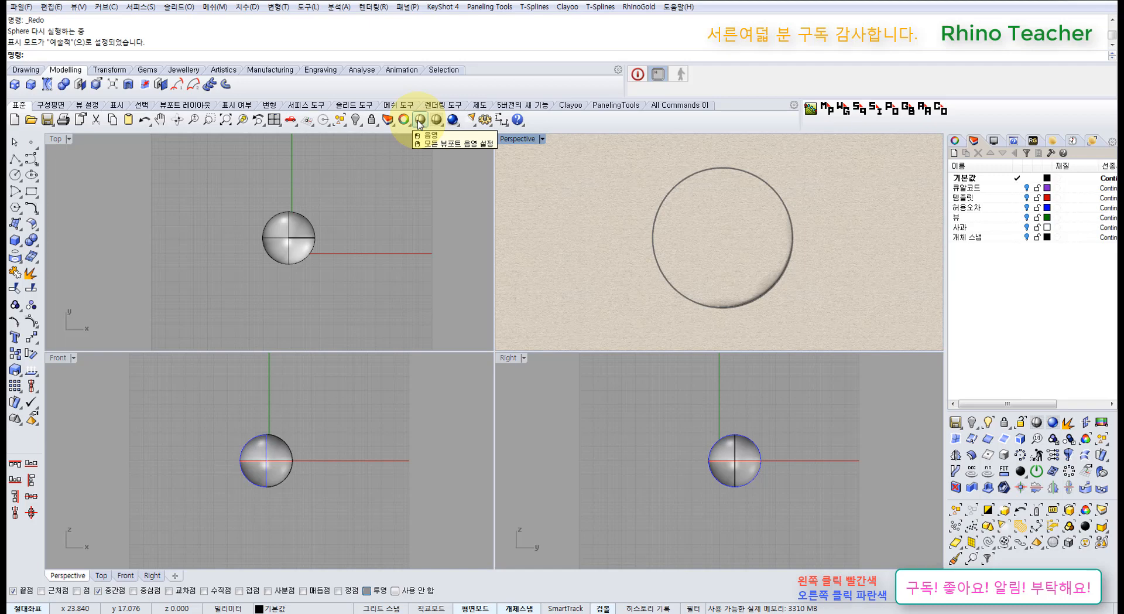
pyautogui.click(419, 121)
pyautogui.rightClick(611, 218)
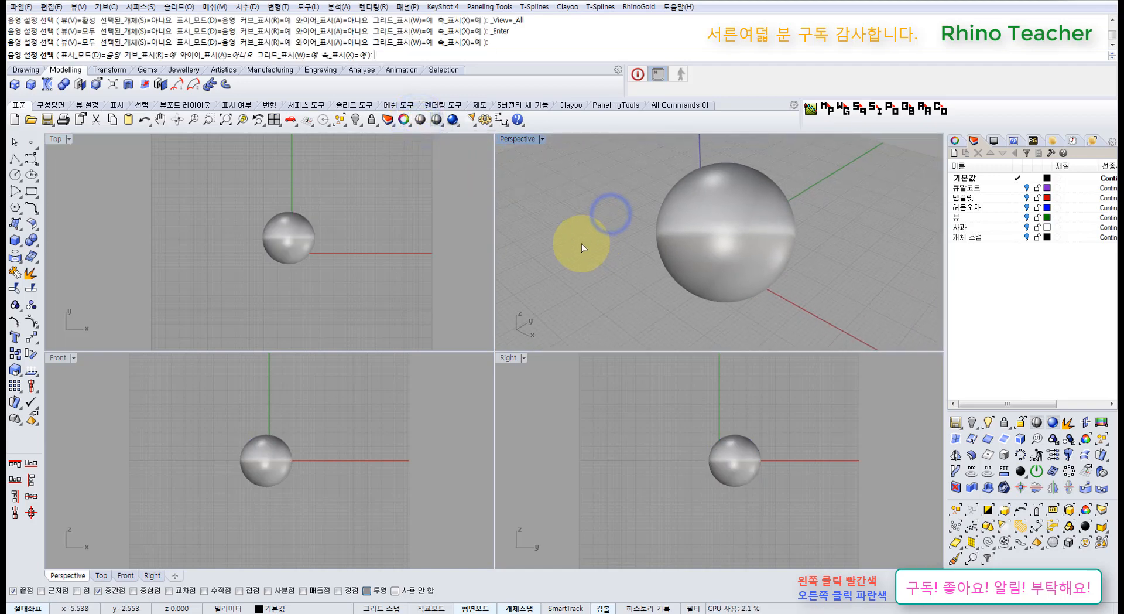
# - End the Shade preview and set the display mode of all four viewports to Shaded
pyautogui.click(580, 244)
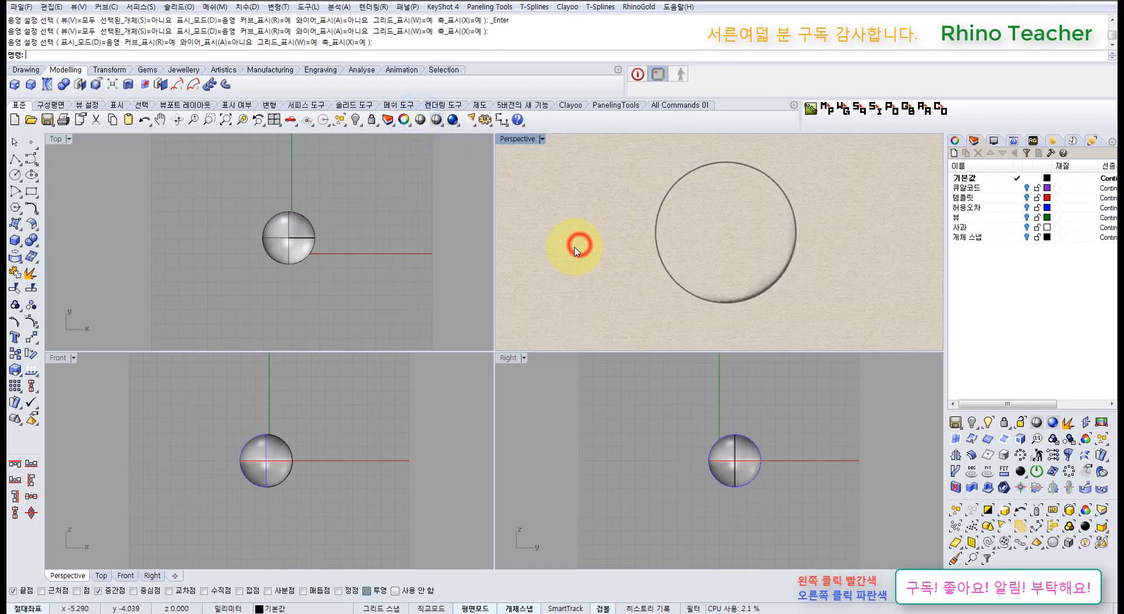
pyautogui.click(440, 124)
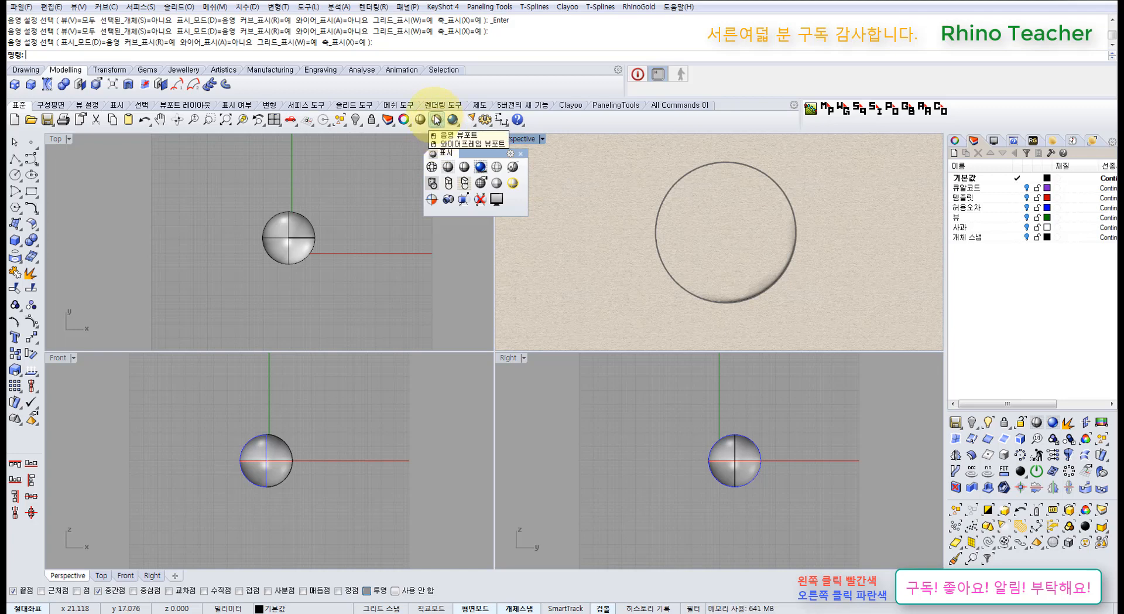
pyautogui.click(448, 168)
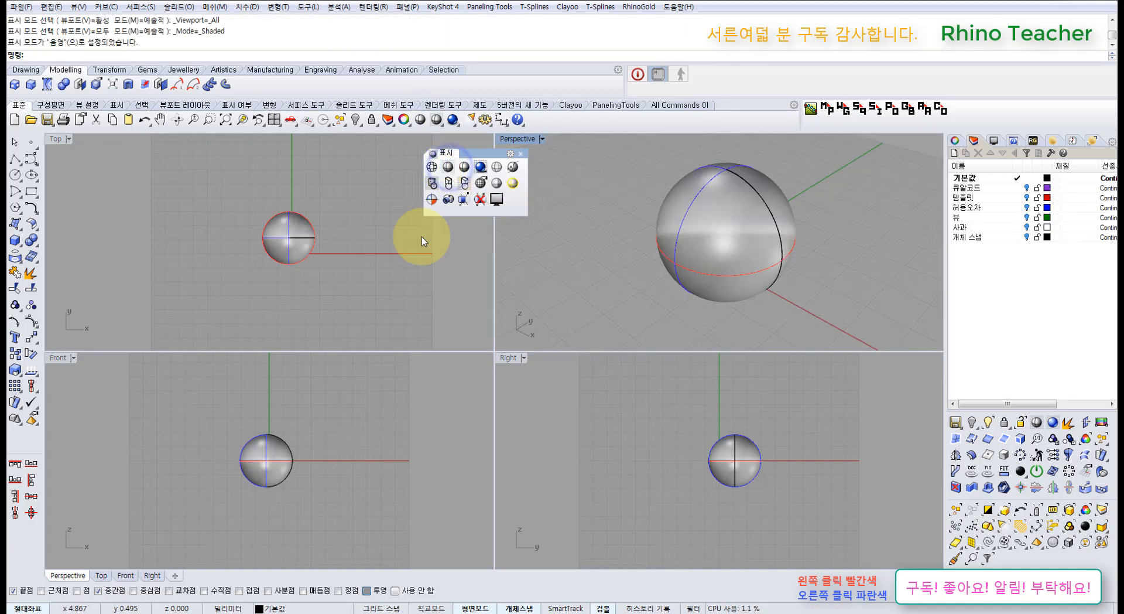
pyautogui.click(521, 154)
pyautogui.click(538, 139)
pyautogui.click(654, 164)
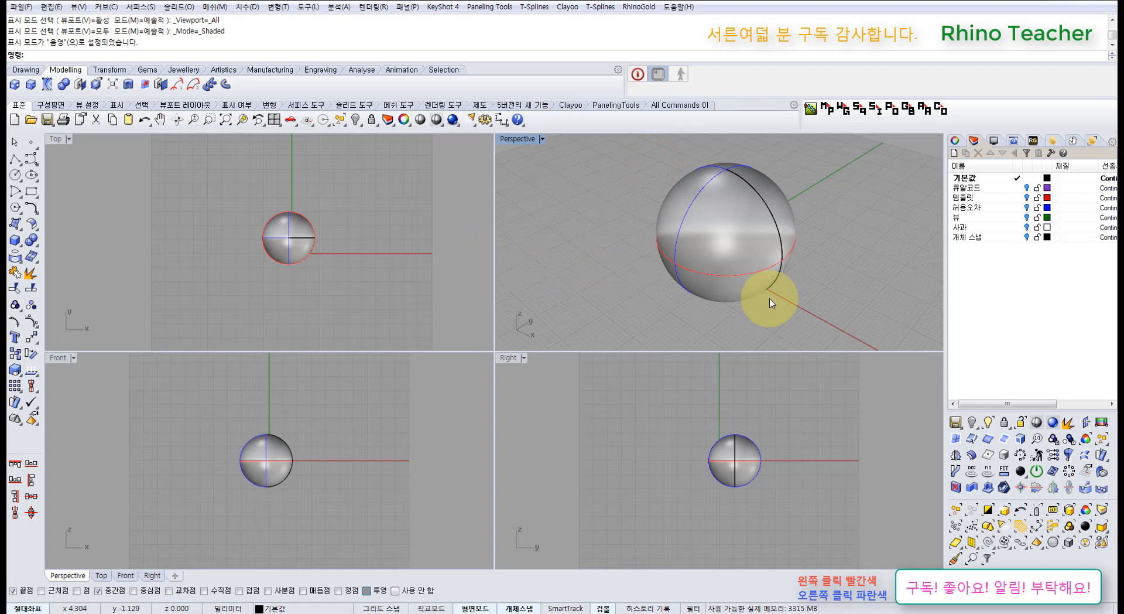
# - Delete the sphere from the model
pyautogui.moveTo(852, 304); pyautogui.dragTo(693, 238)
pyautogui.press('Delete')
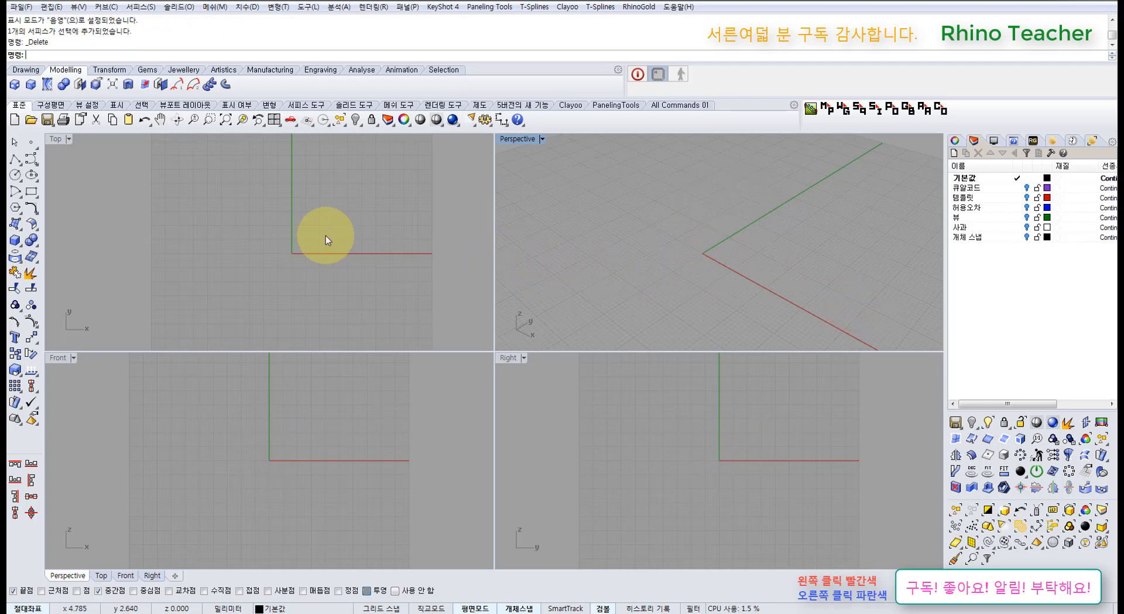
# - Detach the viewport layout tools as a floating palette over the Top viewport
pyautogui.click(281, 122)
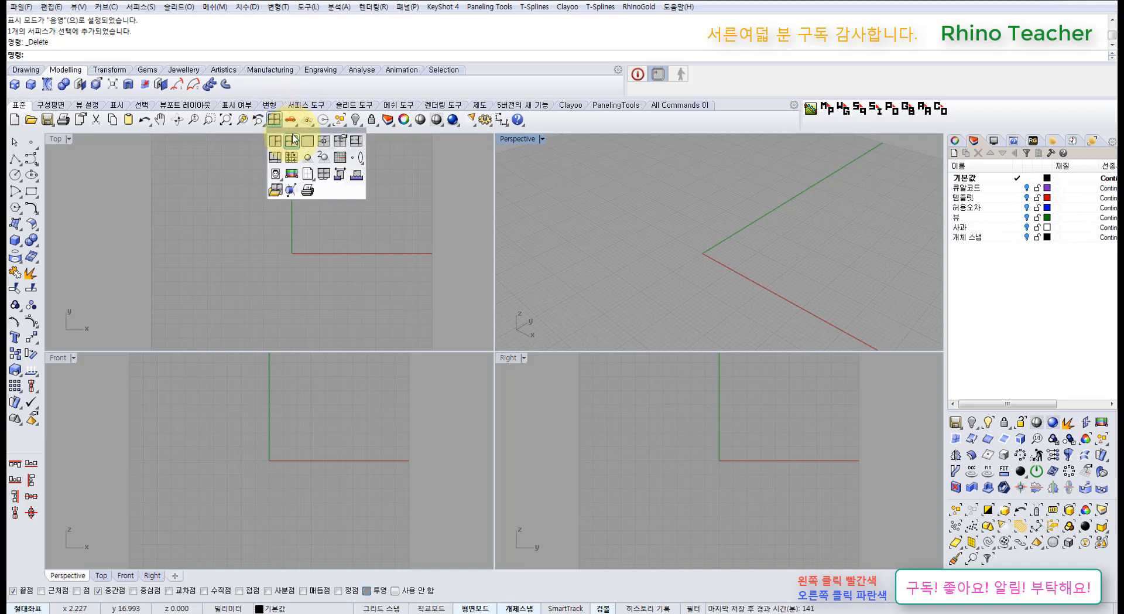
pyautogui.moveTo(292, 130); pyautogui.dragTo(296, 154)
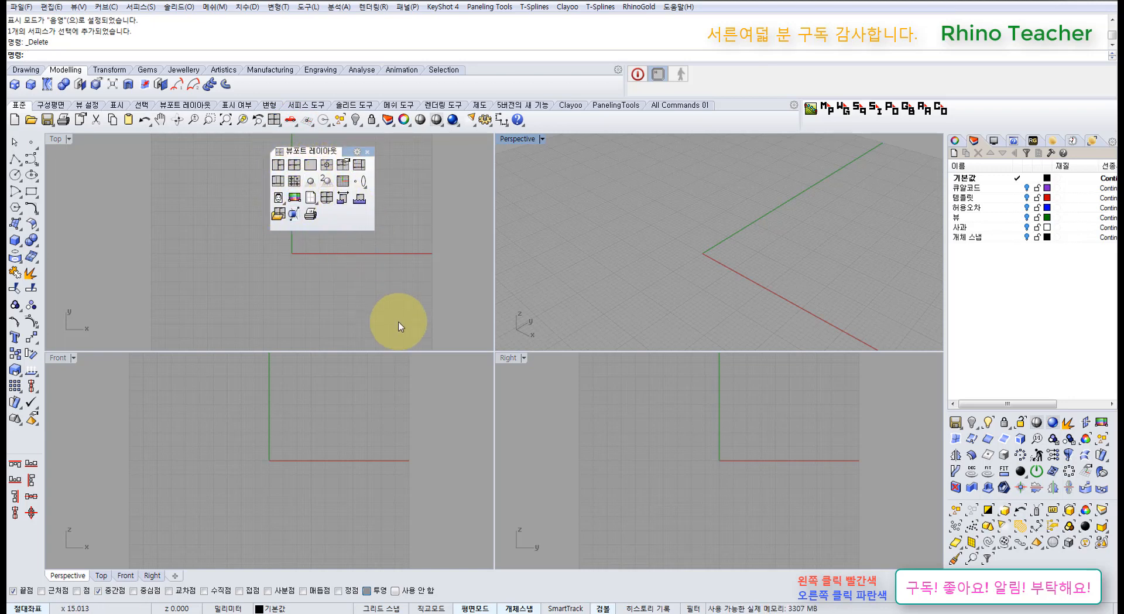
# - Enlarge the Top viewport by moving the shared viewport borders, restoring the default four-viewport layout after each resize
pyautogui.moveTo(418, 353); pyautogui.dragTo(426, 560)
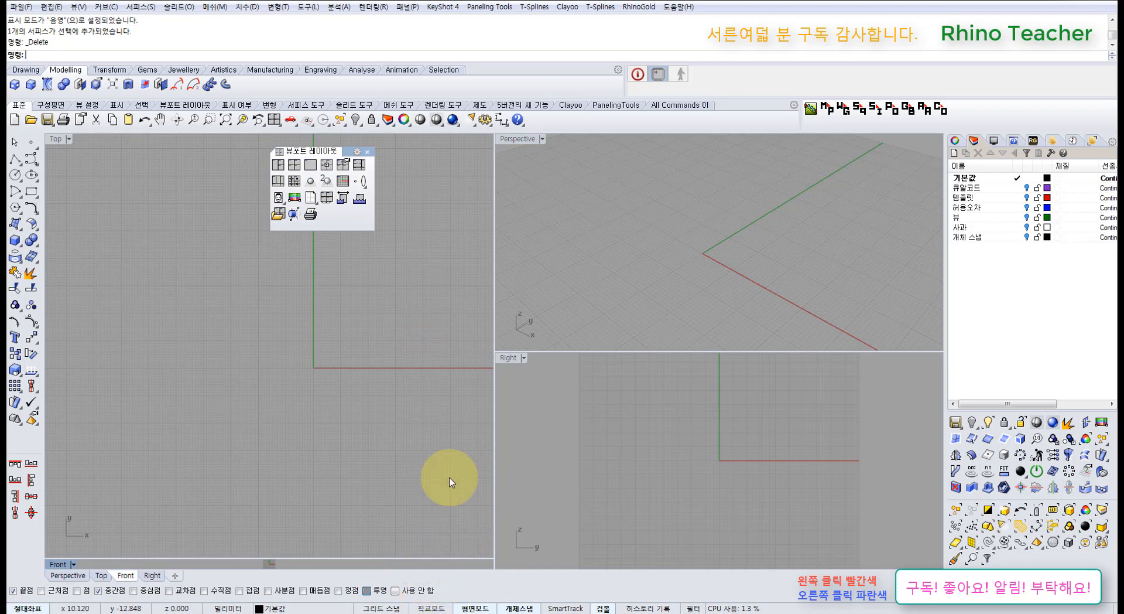
pyautogui.click(276, 123)
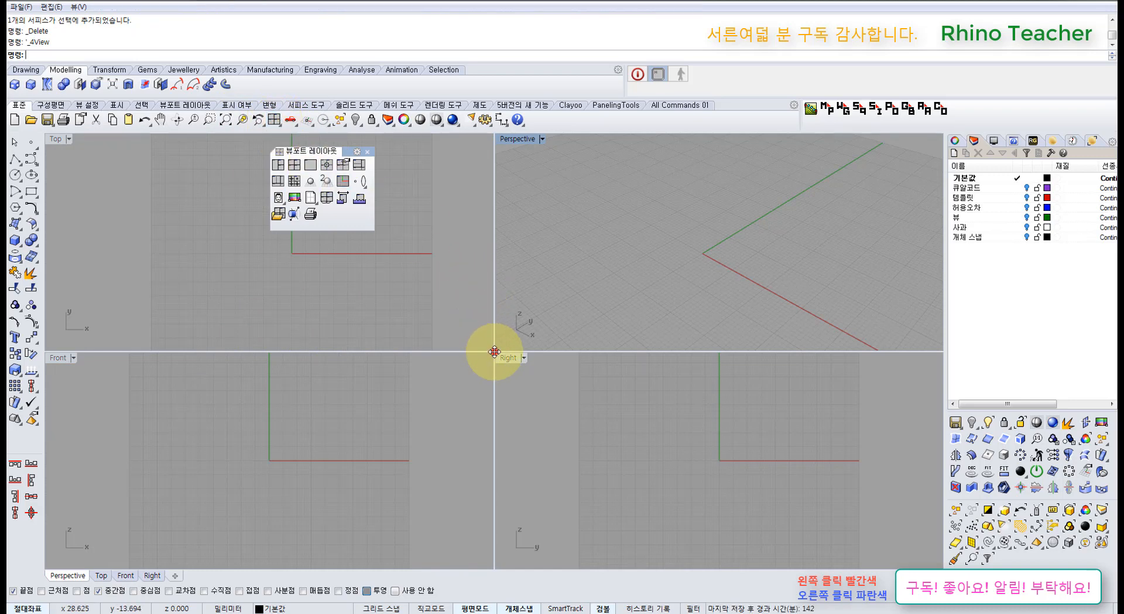
pyautogui.moveTo(495, 351); pyautogui.dragTo(720, 501)
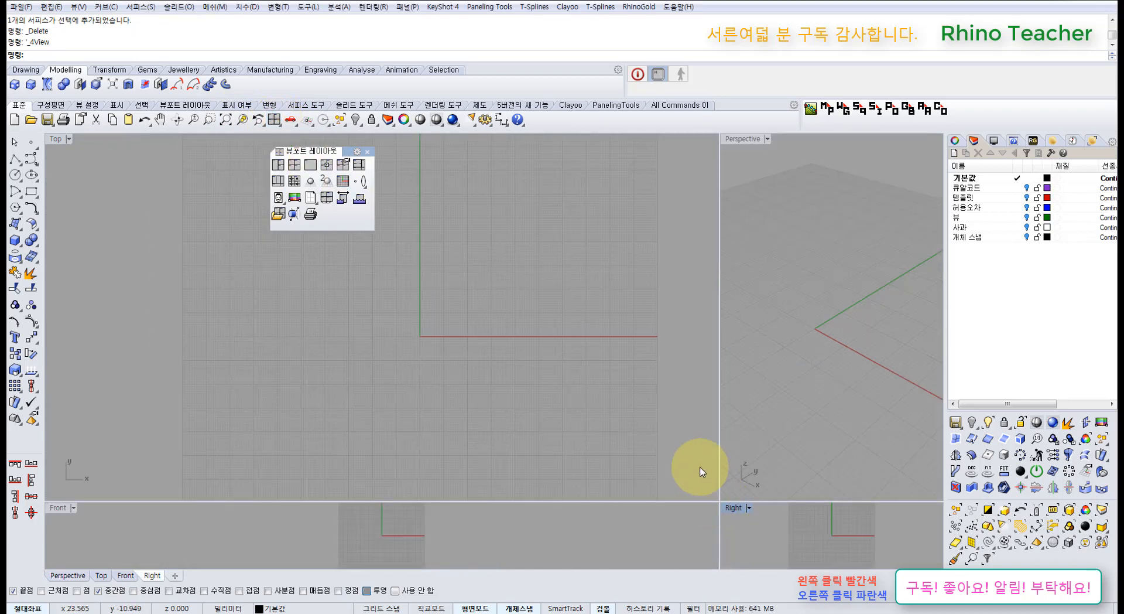
pyautogui.click(275, 119)
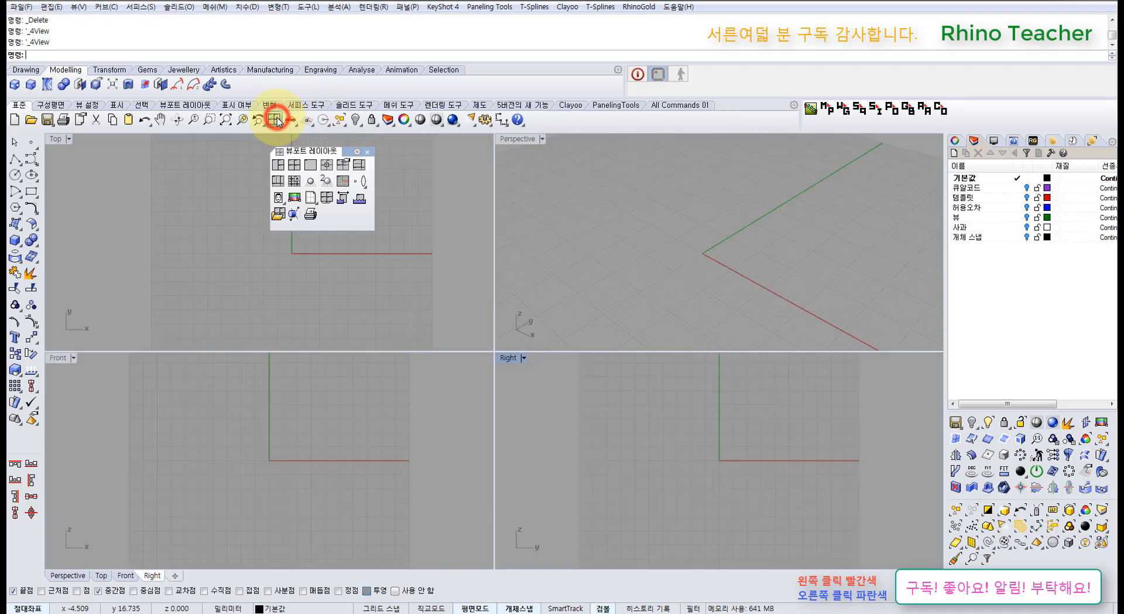
# - Try the three-viewport layout and an additional new viewport, restoring the default four viewports each time
pyautogui.click(279, 166)
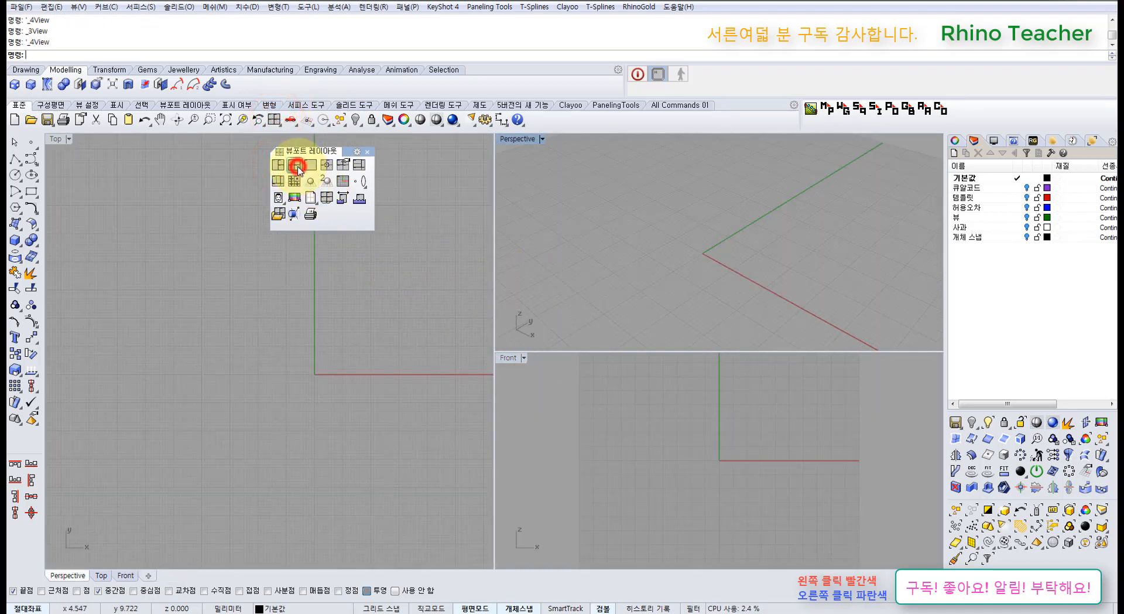
pyautogui.click(297, 166)
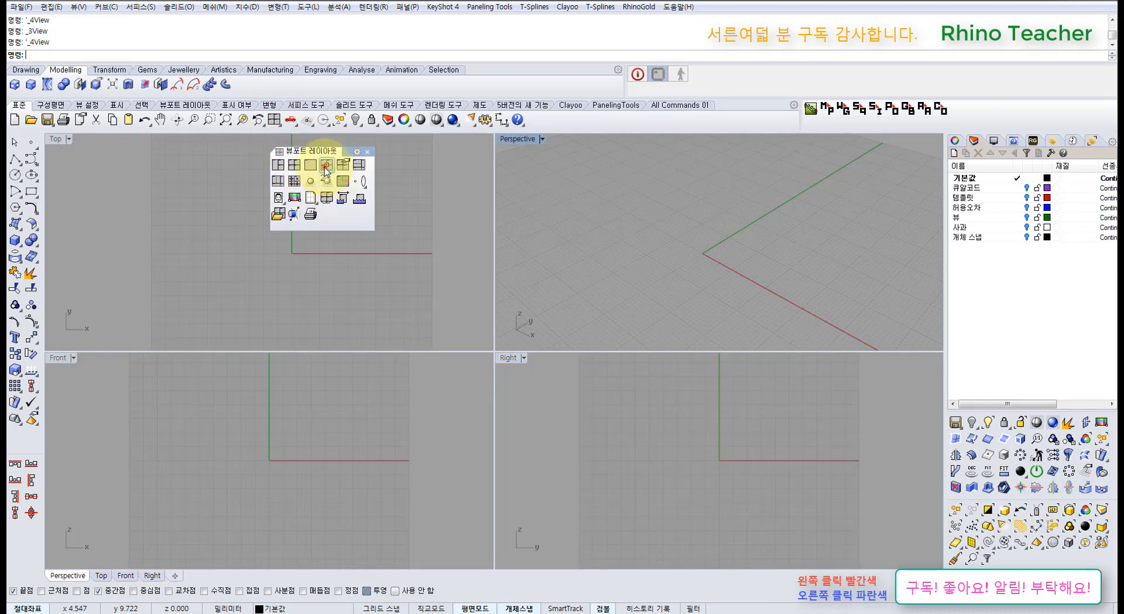
pyautogui.click(325, 168)
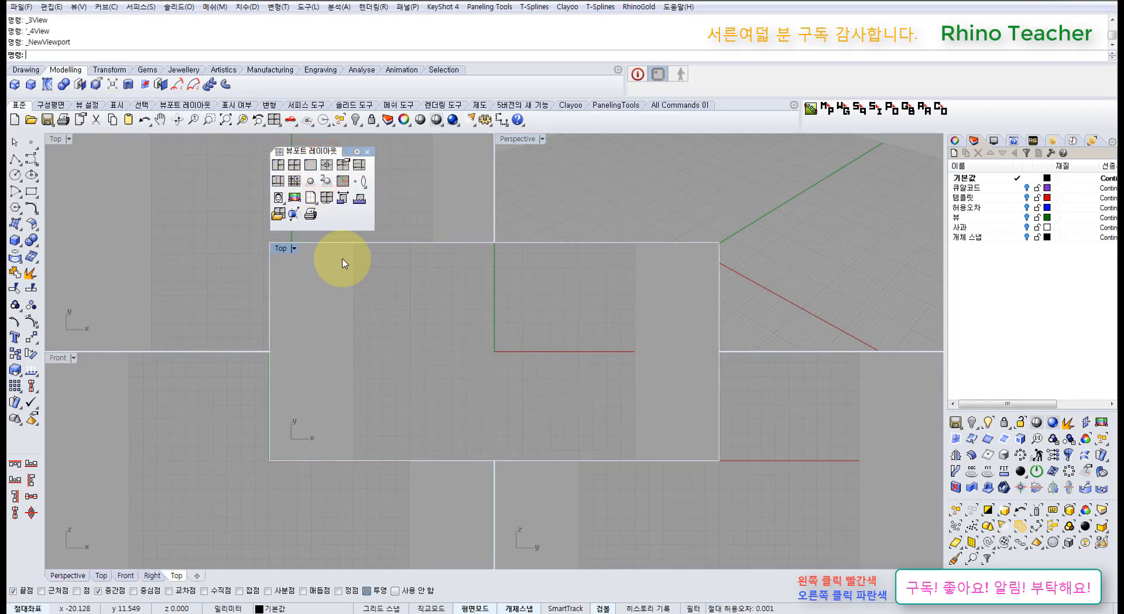
pyautogui.click(278, 123)
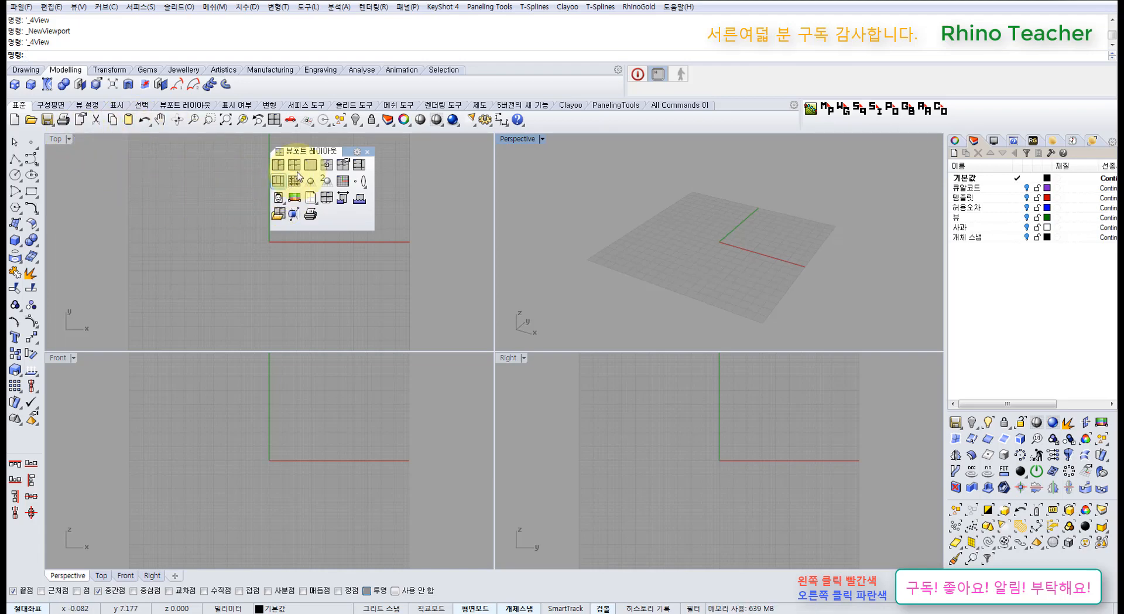
# - Maximize the Top viewport
pyautogui.click(15, 223)
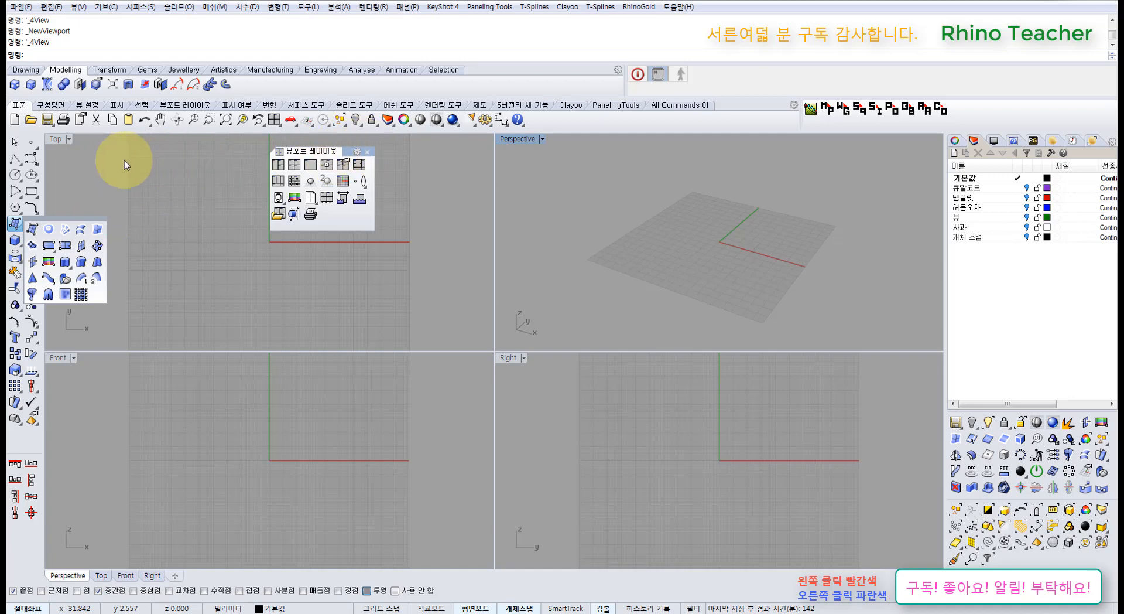
pyautogui.doubleClick(56, 142)
pyautogui.moveTo(326, 271); pyautogui.dragTo(329, 327, button='right')
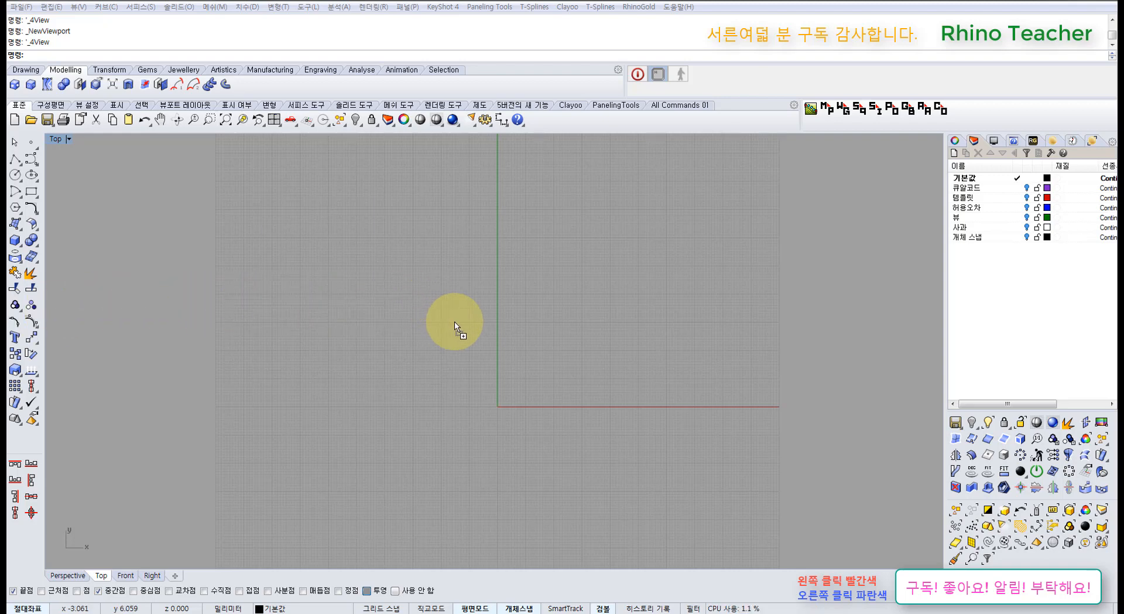
# - Import untitled.77.jpg into the Top viewport as a picture frame, with its first corner at the origin (0)
pyautogui.moveTo(456, 327); pyautogui.dragTo(457, 325)
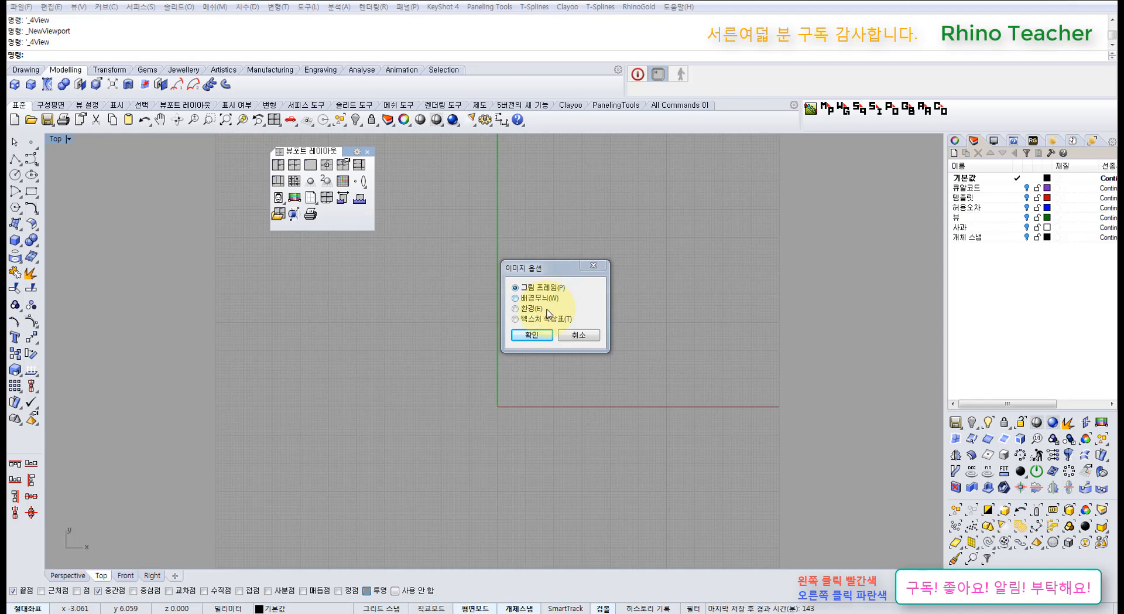
pyautogui.click(528, 339)
pyautogui.write('0')
pyautogui.press('Return')
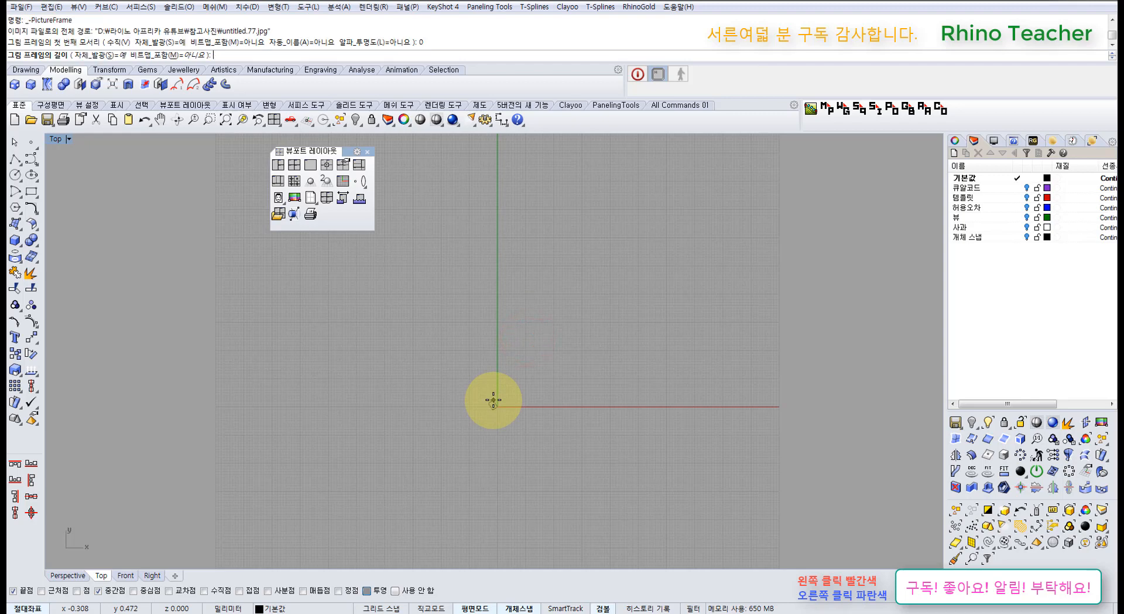
pyautogui.click(699, 392)
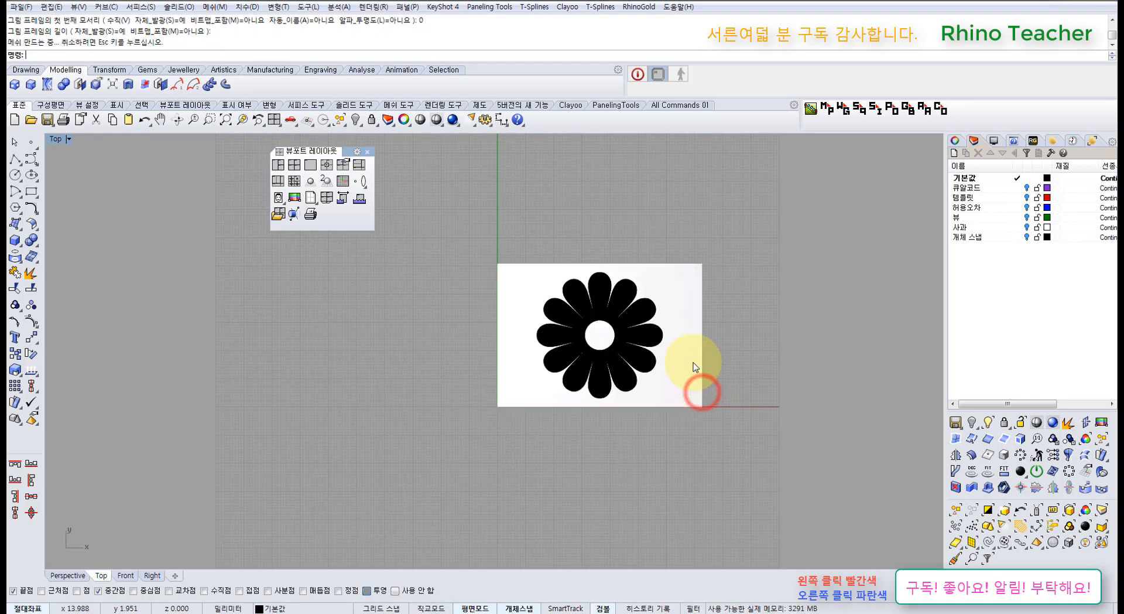
# - Move the flower picture frame away from the origin, to the right along the X axis
pyautogui.scroll(3, 687, 356)
pyautogui.click(500, 364)
pyautogui.moveTo(467, 361); pyautogui.dragTo(489, 393, button='right')
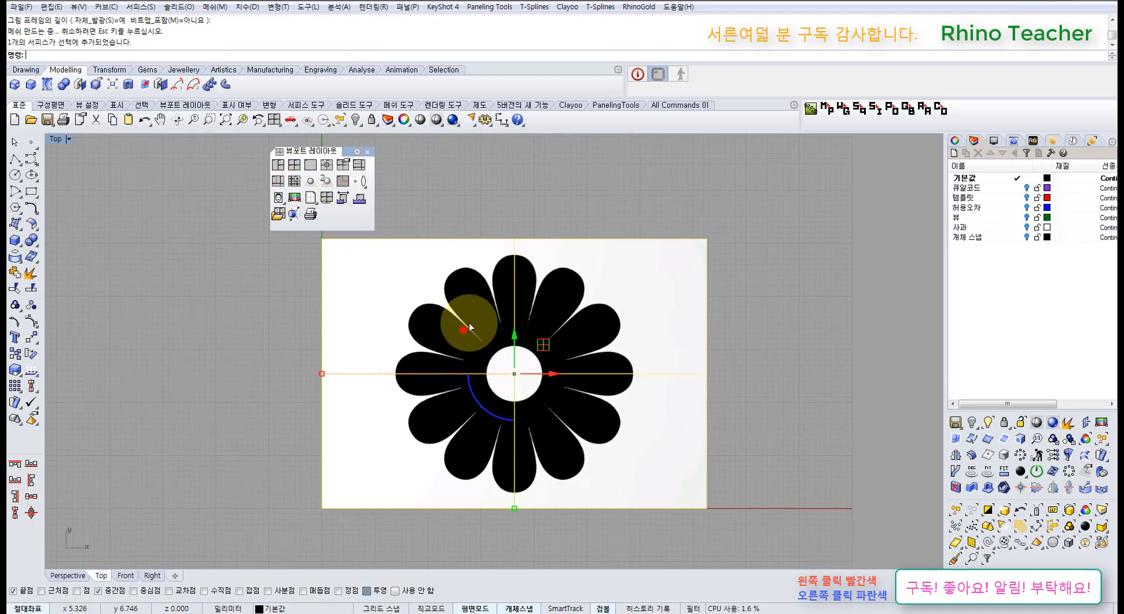
pyautogui.moveTo(469, 322); pyautogui.dragTo(910, 269)
pyautogui.moveTo(452, 311); pyautogui.dragTo(570, 376, button='right')
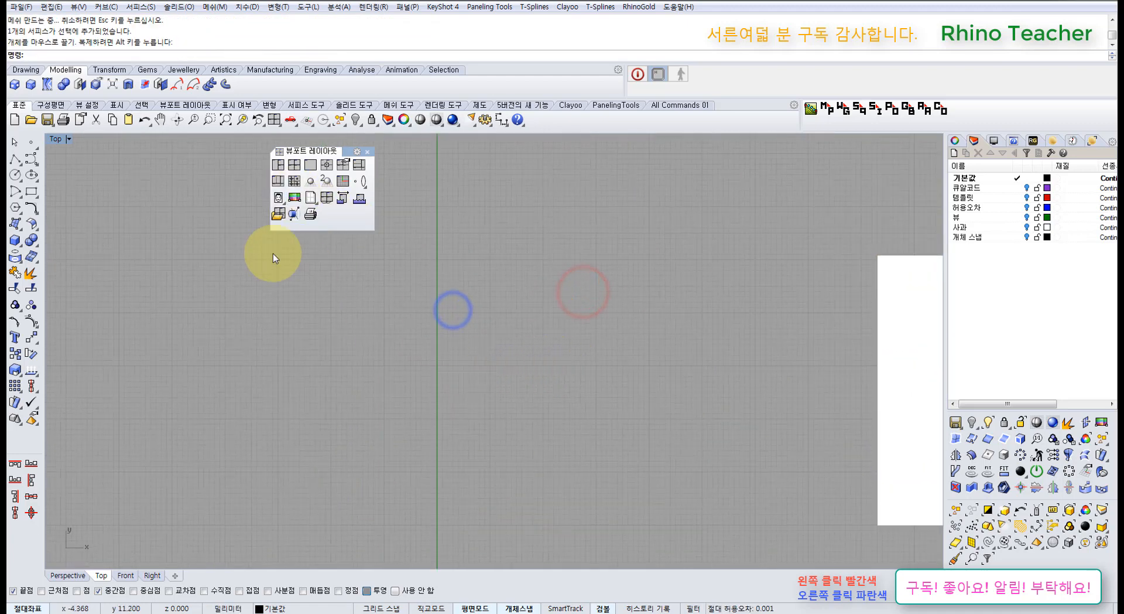
# - Detach the background bitmap tools as a floating palette below the viewport layout tools
pyautogui.click(279, 201)
pyautogui.moveTo(304, 209); pyautogui.dragTo(300, 235)
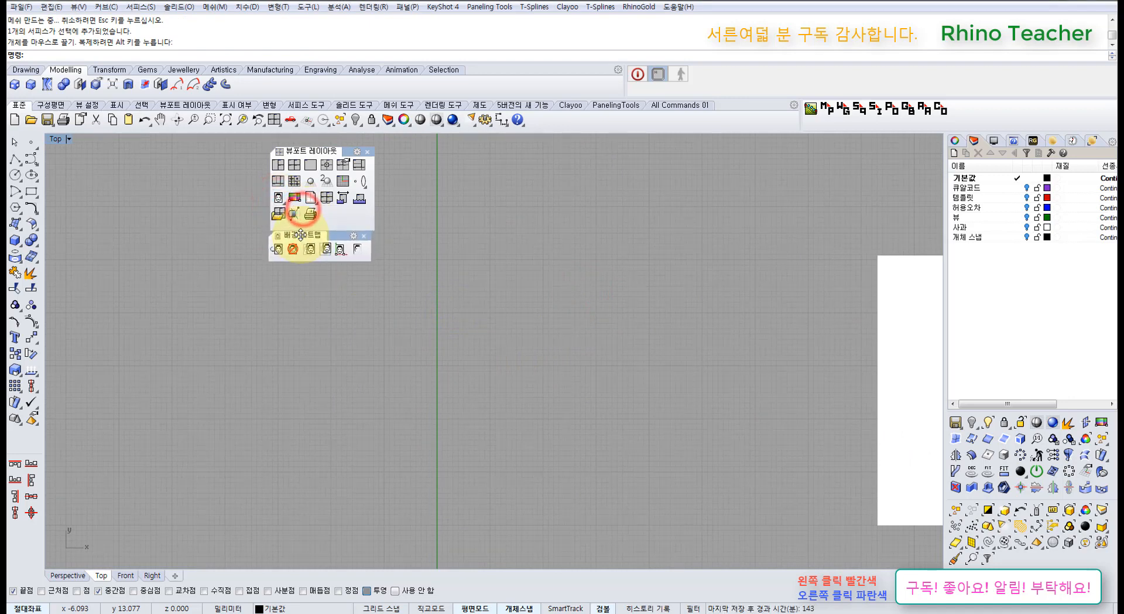
pyautogui.click(309, 306)
pyautogui.scroll(-8, 309, 308)
pyautogui.moveTo(317, 318); pyautogui.dragTo(424, 319, button='right')
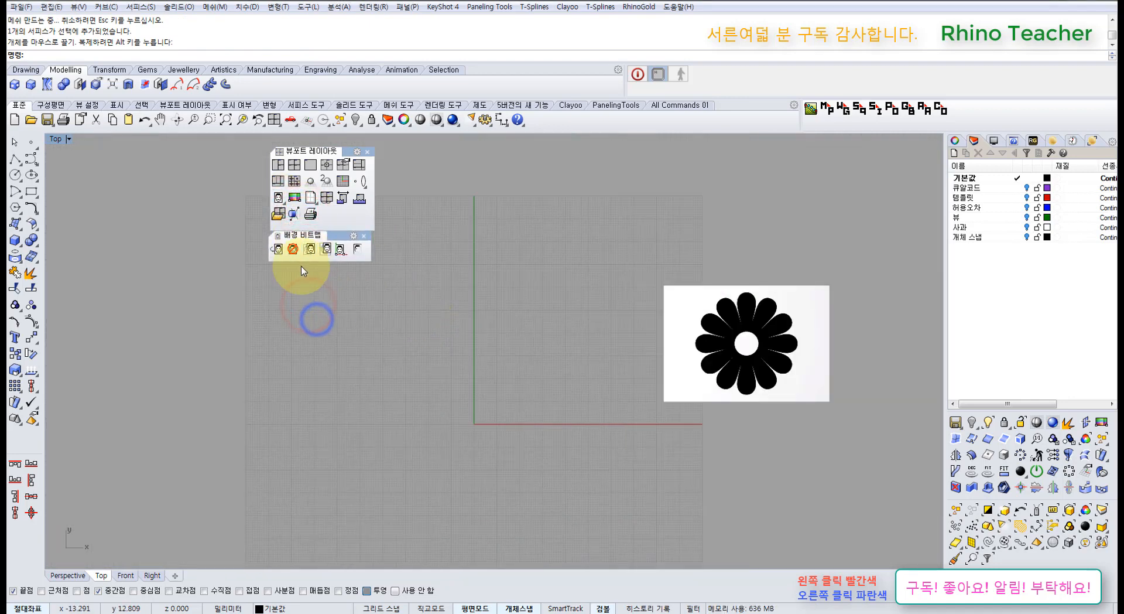
pyautogui.click(279, 200)
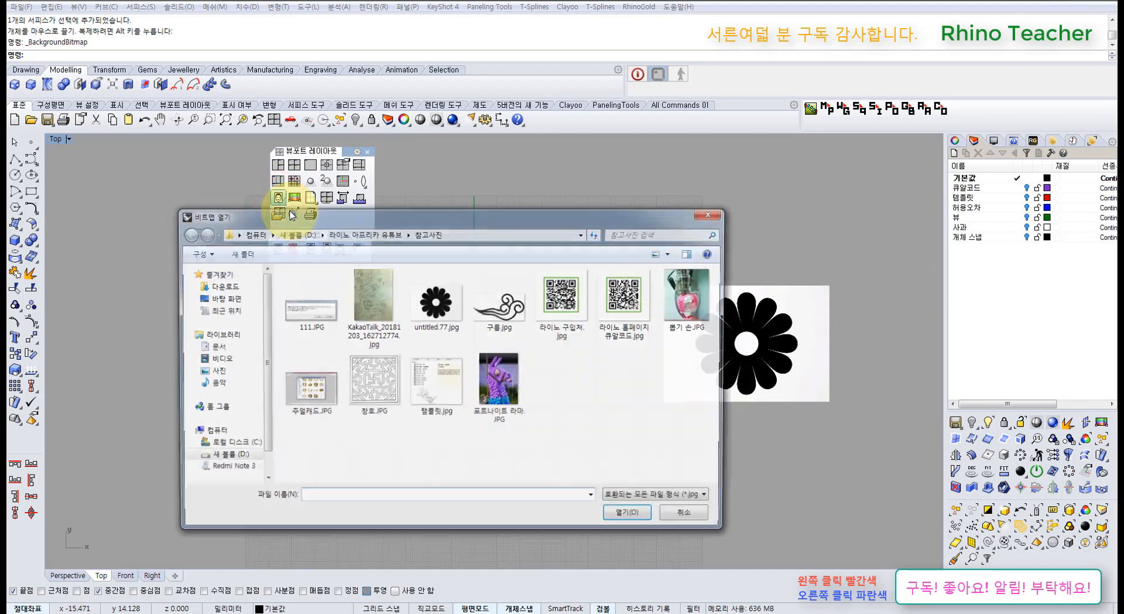
pyautogui.click(440, 314)
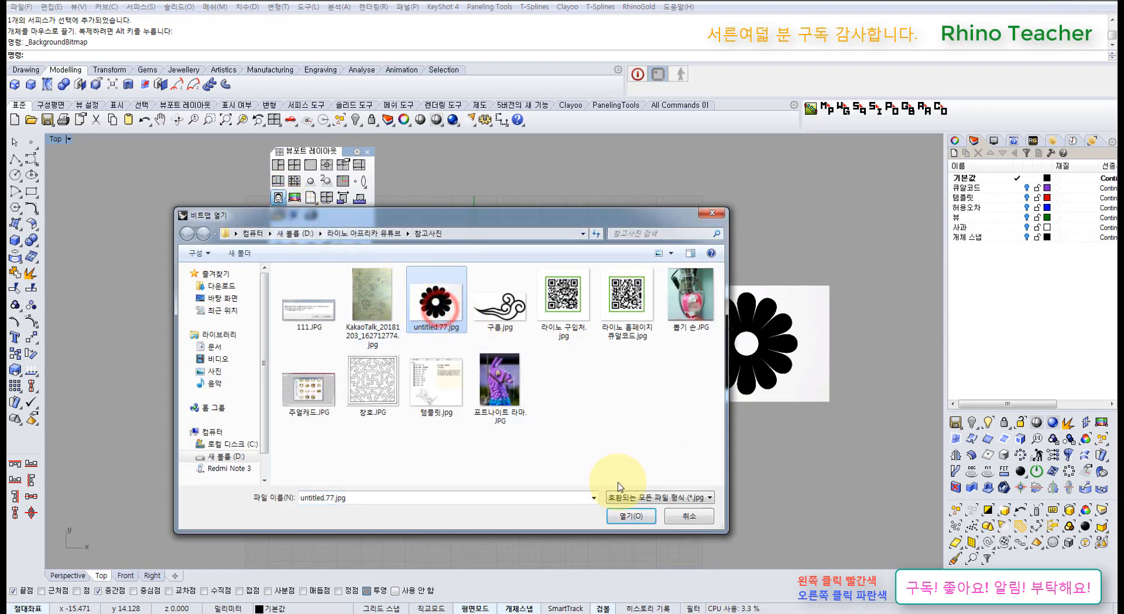
pyautogui.click(628, 516)
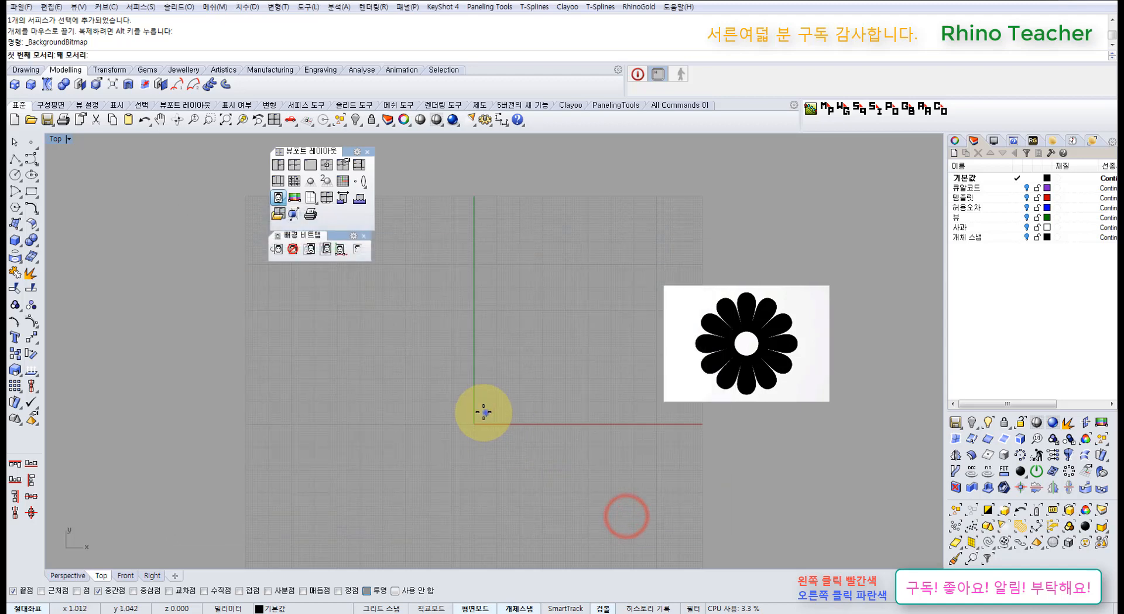
pyautogui.moveTo(482, 408); pyautogui.dragTo(432, 408, button='right')
pyautogui.write('0')
pyautogui.press('Return')
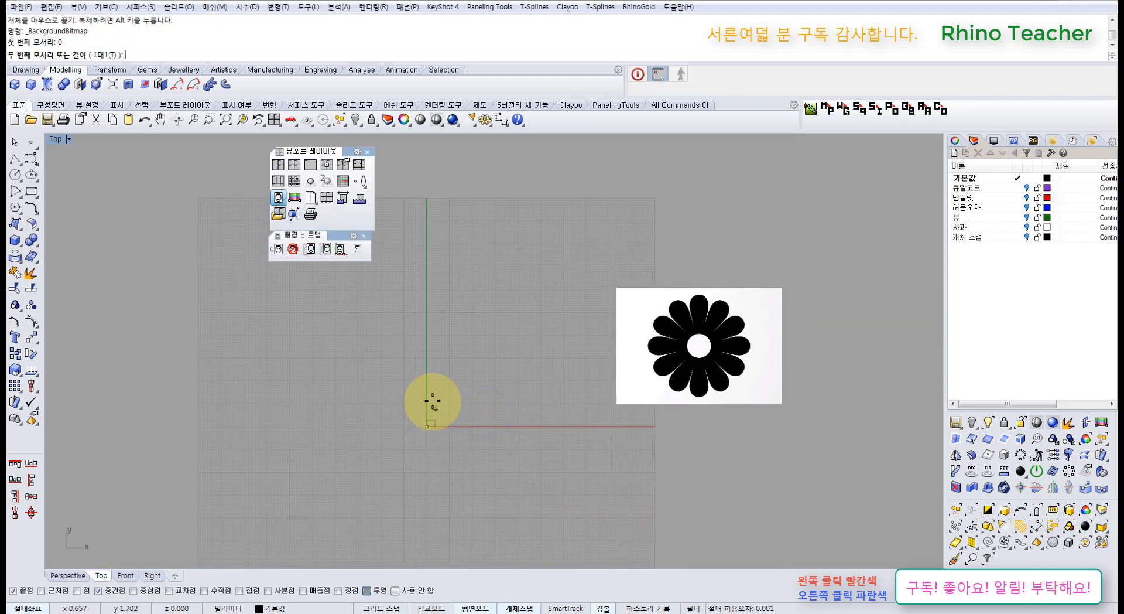
pyautogui.press('Escape')
# - Place untitled.77.jpg as a background bitmap in the Top viewport, from the origin (0) to a second corner beside the picture frame
pyautogui.click(278, 197)
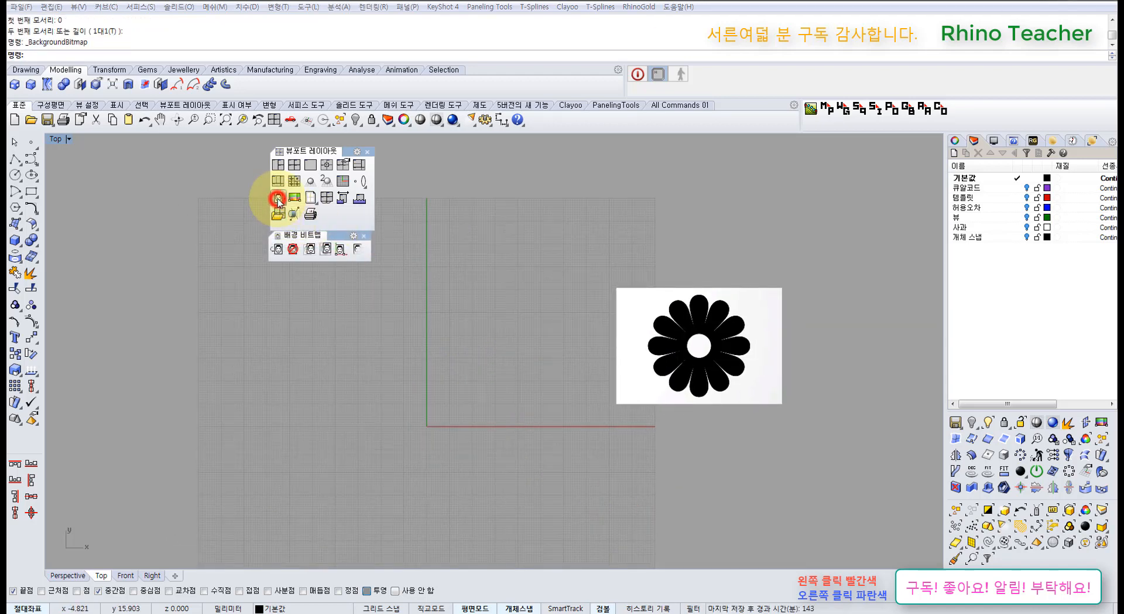
pyautogui.click(444, 305)
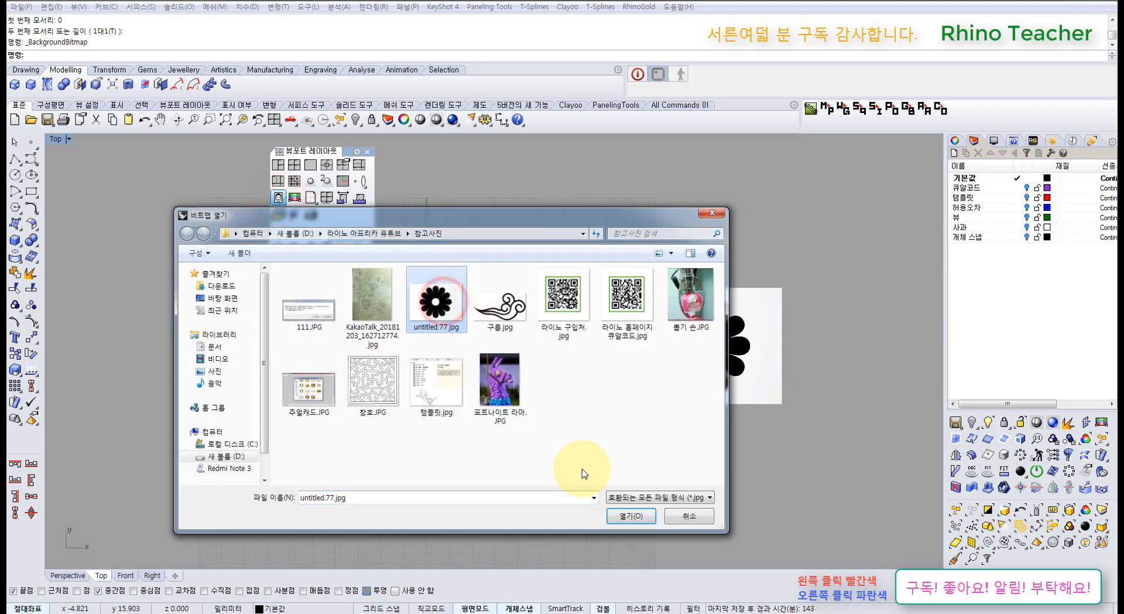
pyautogui.click(631, 517)
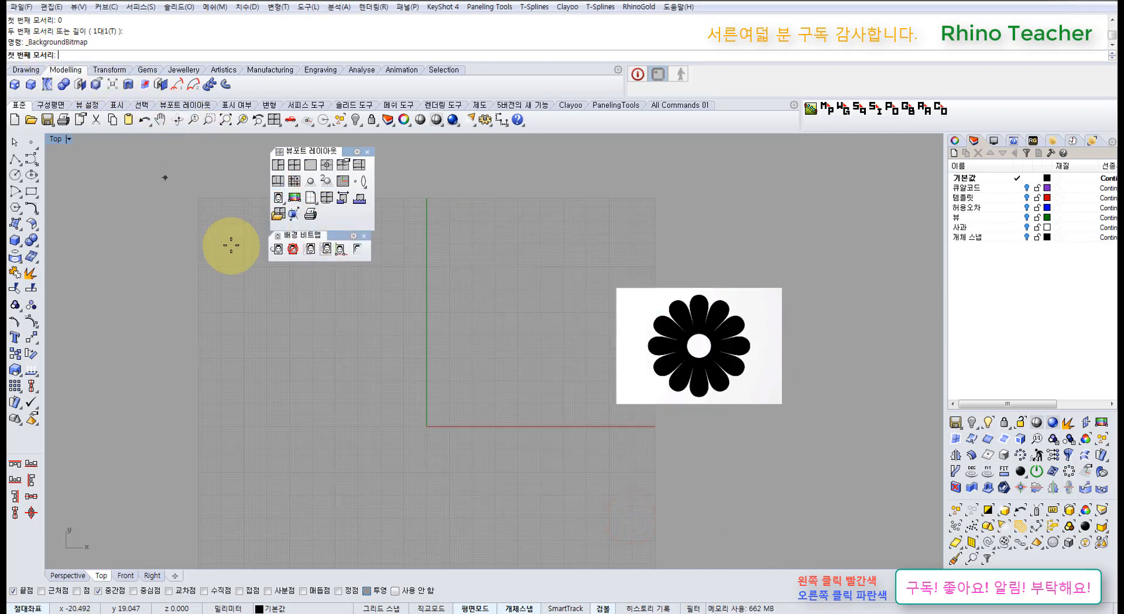
pyautogui.press('Return')
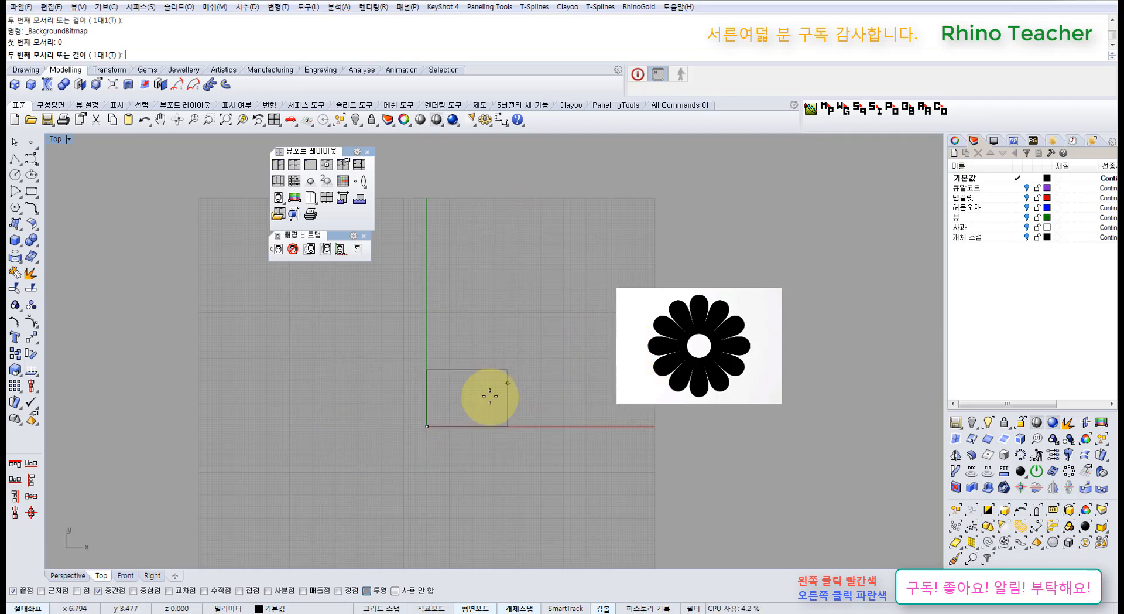
pyautogui.click(590, 379)
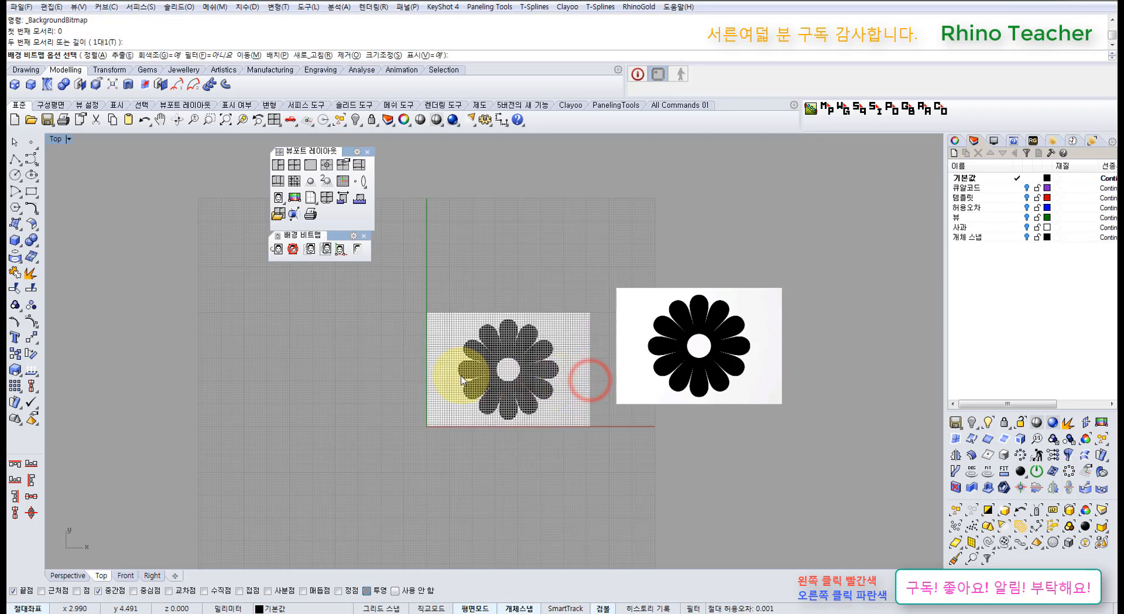
# - Examine the petals of the placed background bitmap up close and check whether the image can be selected
pyautogui.scroll(8, 462, 376)
pyautogui.click(565, 353)
pyautogui.click(609, 268)
pyautogui.click(567, 287)
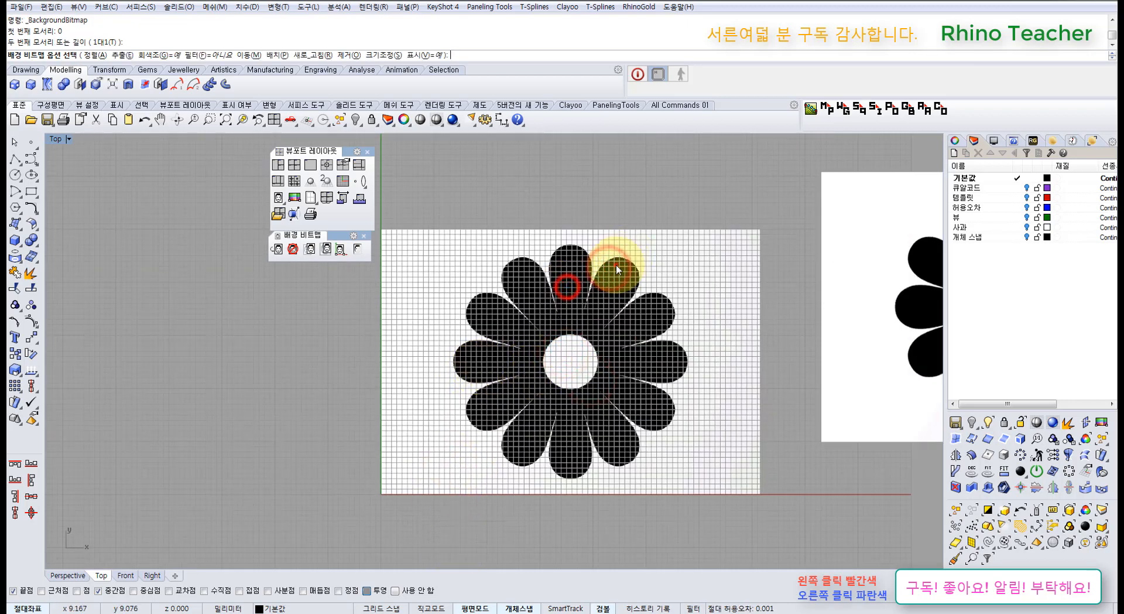
pyautogui.click(509, 368)
pyautogui.scroll(15, 557, 276)
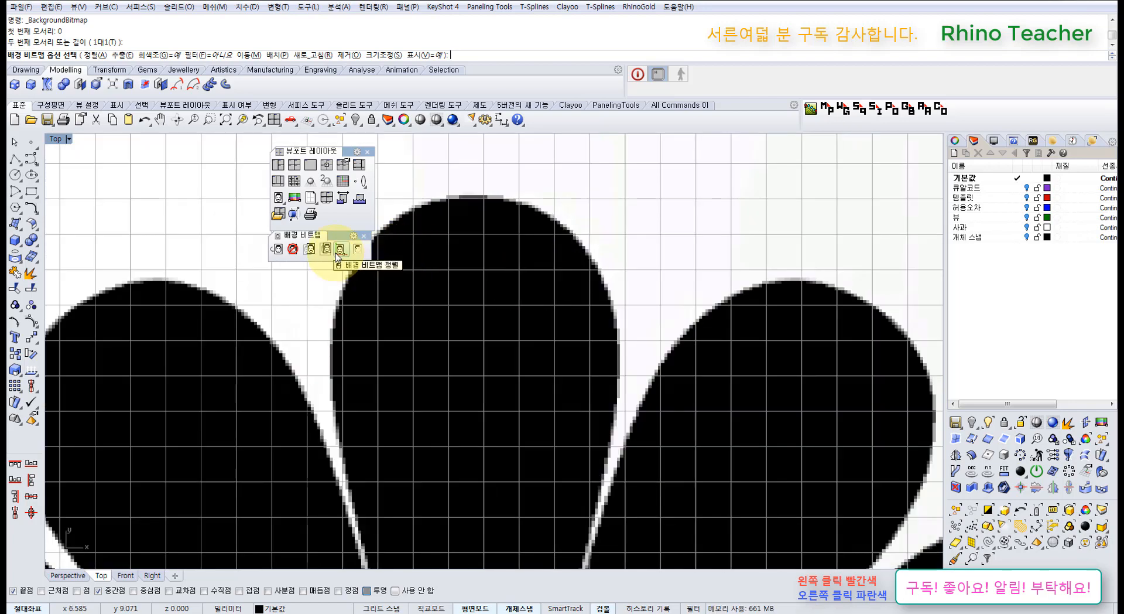
# - Examine the whole flower background bitmap in the Top viewport together with the available background bitmap tools
pyautogui.scroll(-8, 497, 335)
pyautogui.moveTo(487, 461); pyautogui.dragTo(518, 304, button='right')
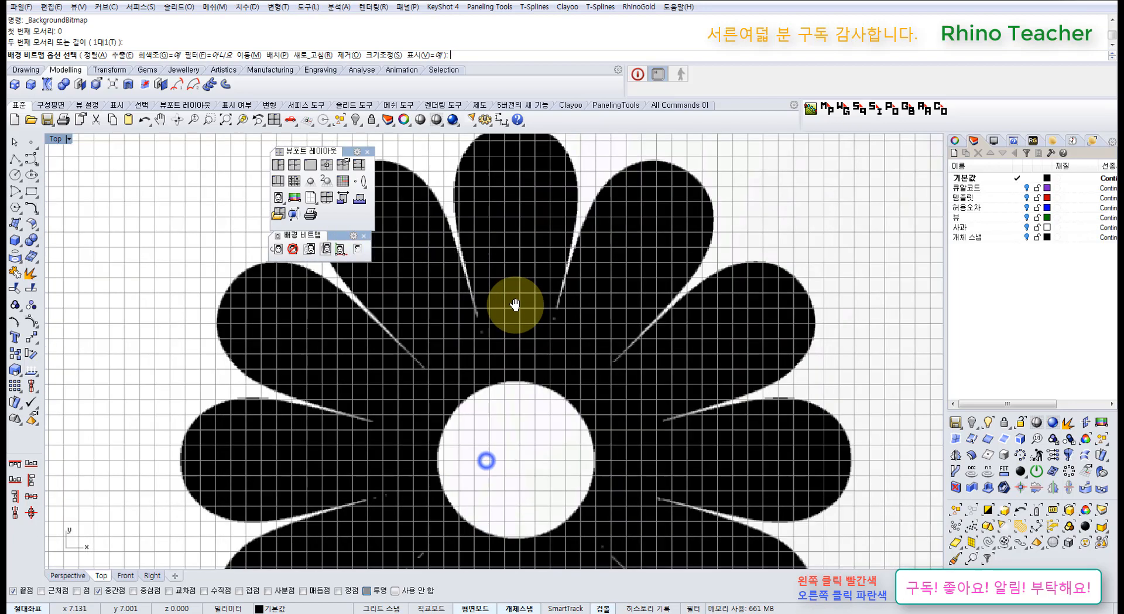
pyautogui.scroll(-6, 516, 314)
pyautogui.scroll(4, 514, 313)
pyautogui.click(554, 300)
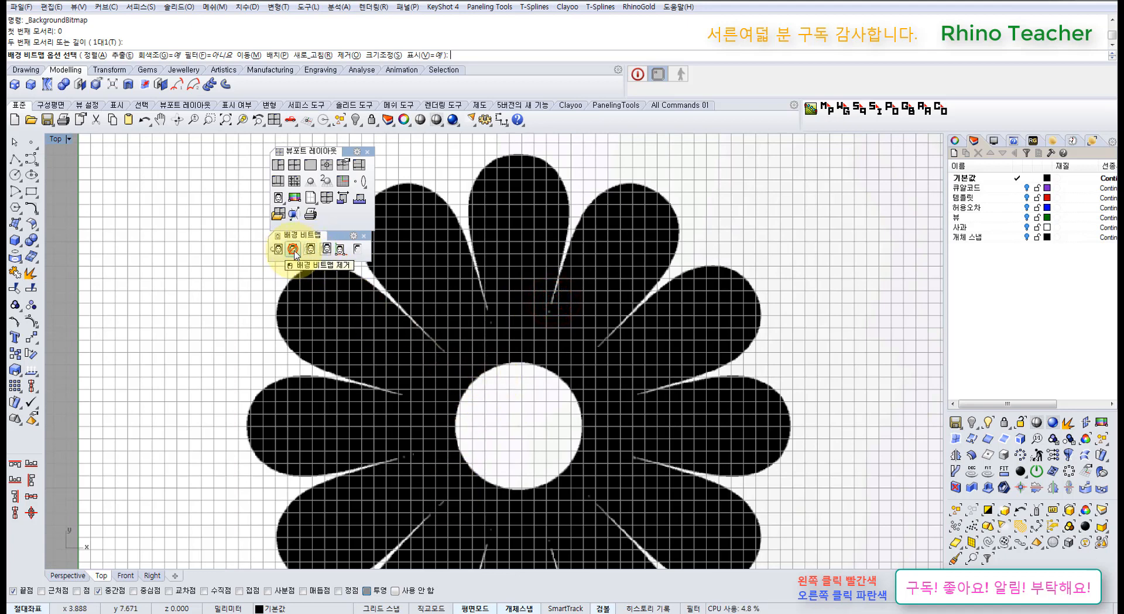
pyautogui.scroll(-8, 633, 413)
pyautogui.moveTo(631, 413); pyautogui.dragTo(598, 326, button='right')
pyautogui.click(566, 347)
# - Move the background bitmap so the flower's center sits on the origin, refining its position with a second move
pyautogui.moveTo(304, 492); pyautogui.dragTo(423, 490, button='right')
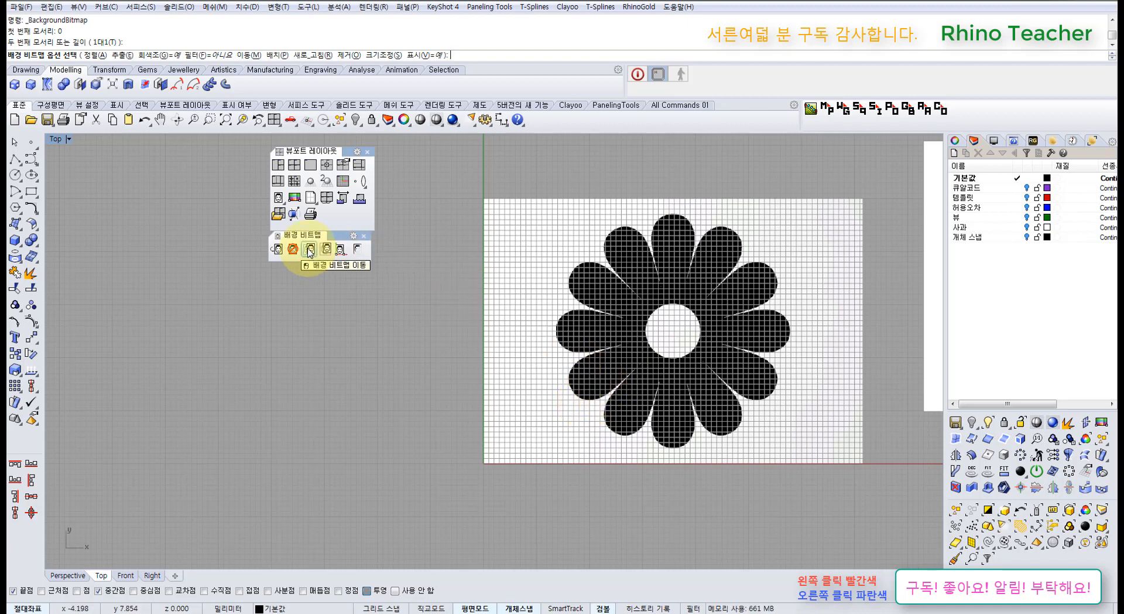
pyautogui.click(682, 332)
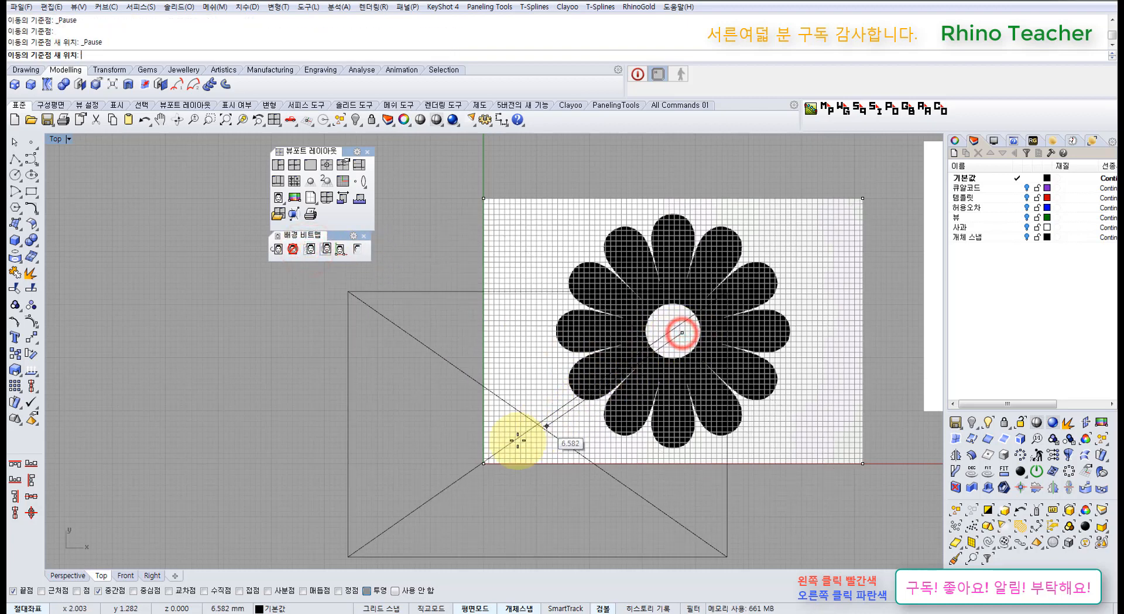
pyautogui.click(500, 461)
pyautogui.moveTo(519, 462); pyautogui.dragTo(590, 384, button='right')
pyautogui.scroll(4, 579, 389)
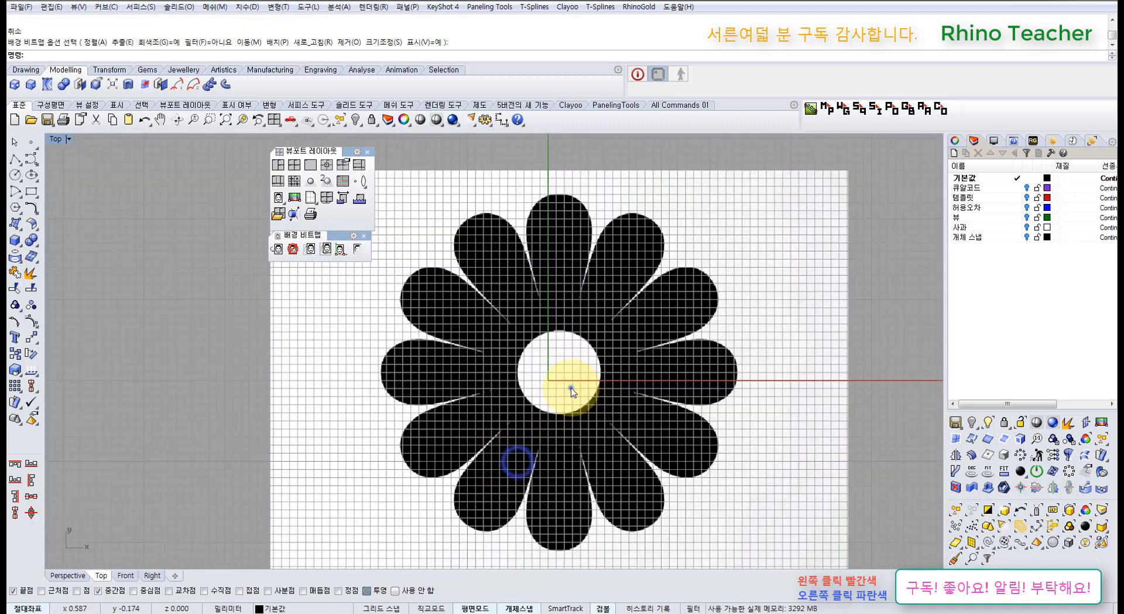
pyautogui.rightClick(571, 388)
pyautogui.click(588, 386)
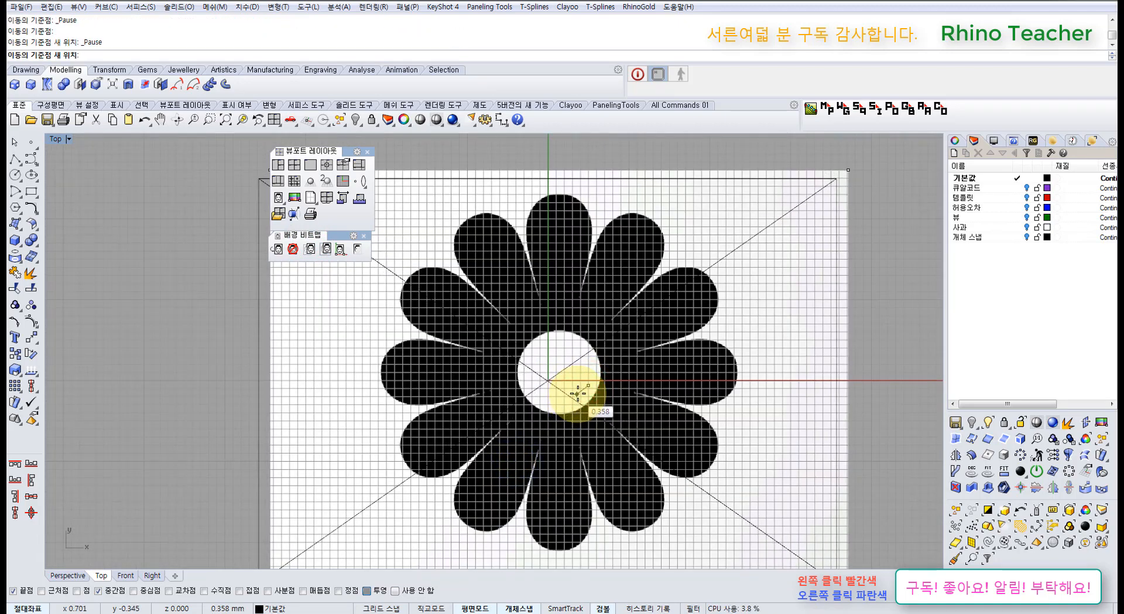
pyautogui.click(575, 393)
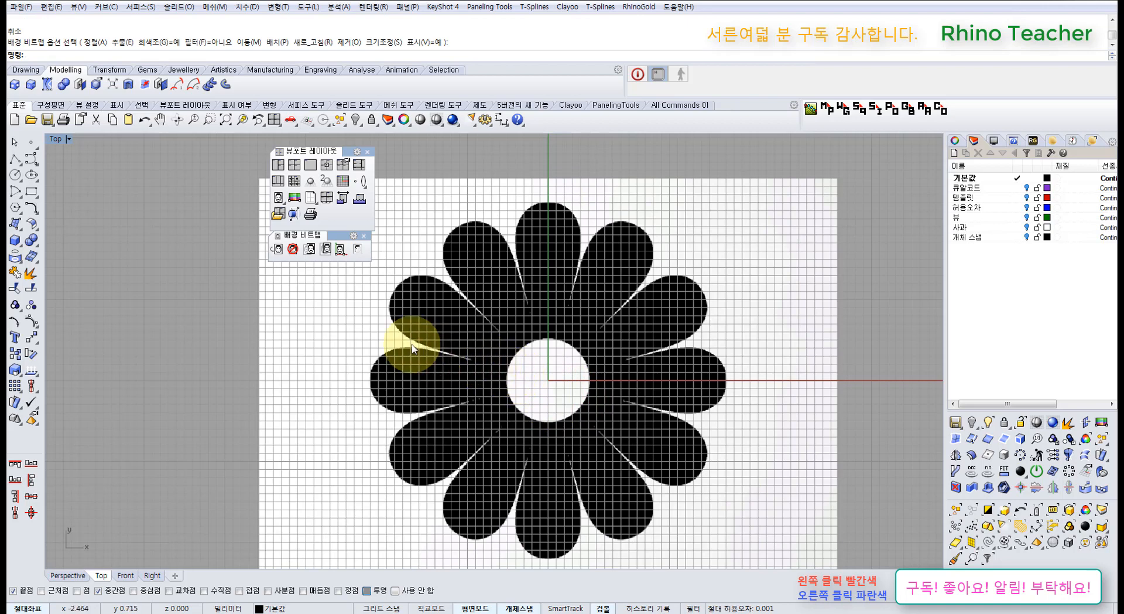
# - Draw a circle centered on the origin (0) with a diameter of 15 as a size guide around the flower
pyautogui.scroll(-5, 581, 352)
pyautogui.moveTo(582, 351); pyautogui.dragTo(535, 388, button='right')
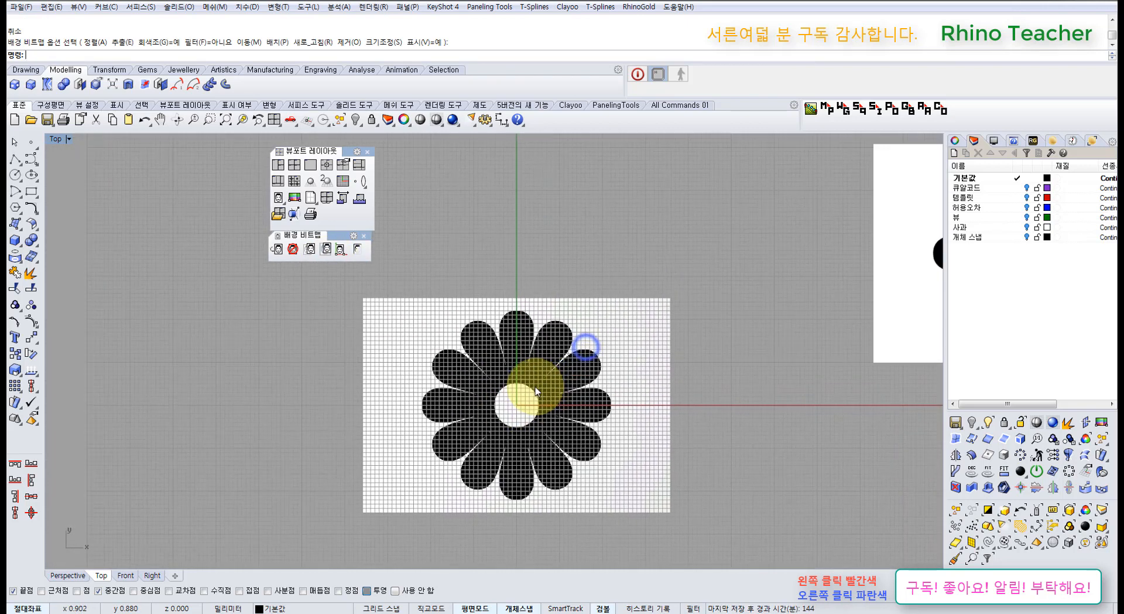
pyautogui.click(14, 173)
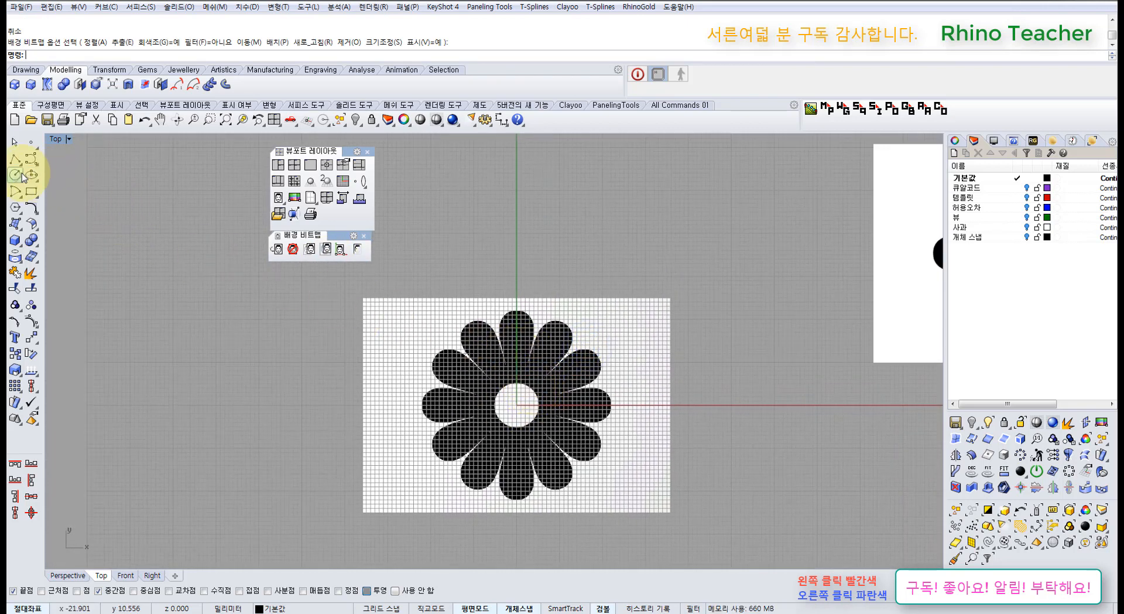
pyautogui.write('0')
pyautogui.press('Return')
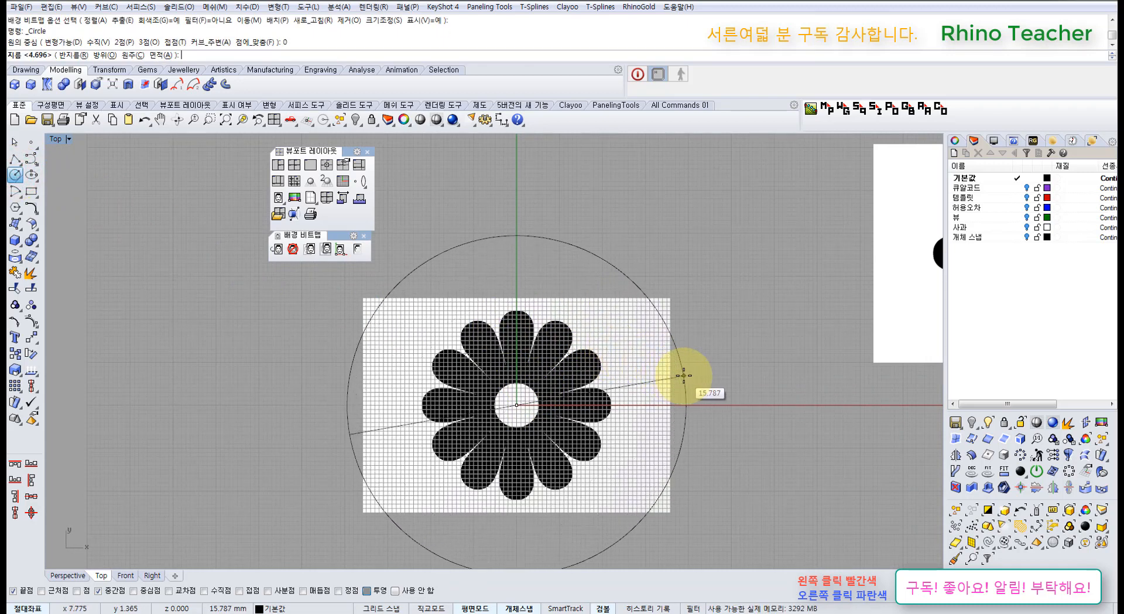
pyautogui.write('15')
pyautogui.press('Return')
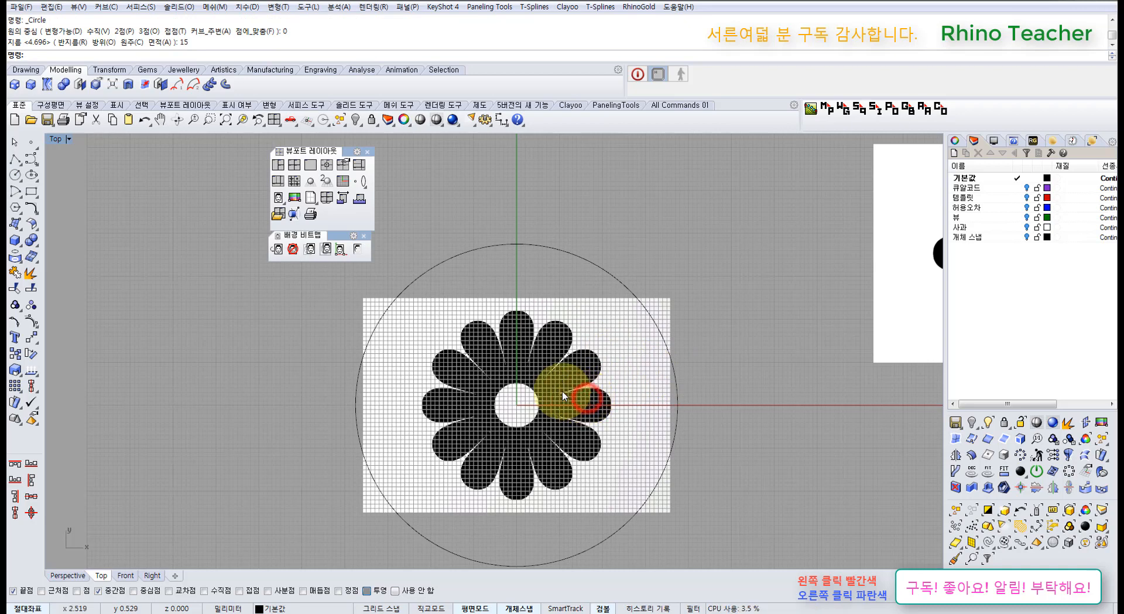
# - Scale up the background bitmap from the origin (0) until the petals nearly fill the circle
pyautogui.click(327, 252)
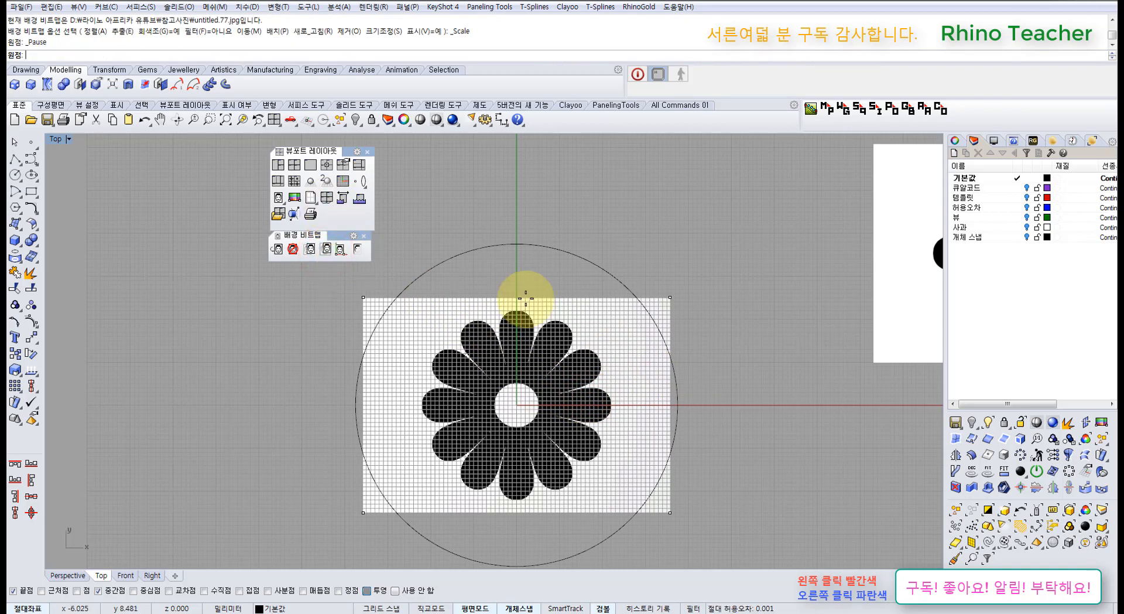
pyautogui.write('0')
pyautogui.press('Return')
pyautogui.click(557, 288)
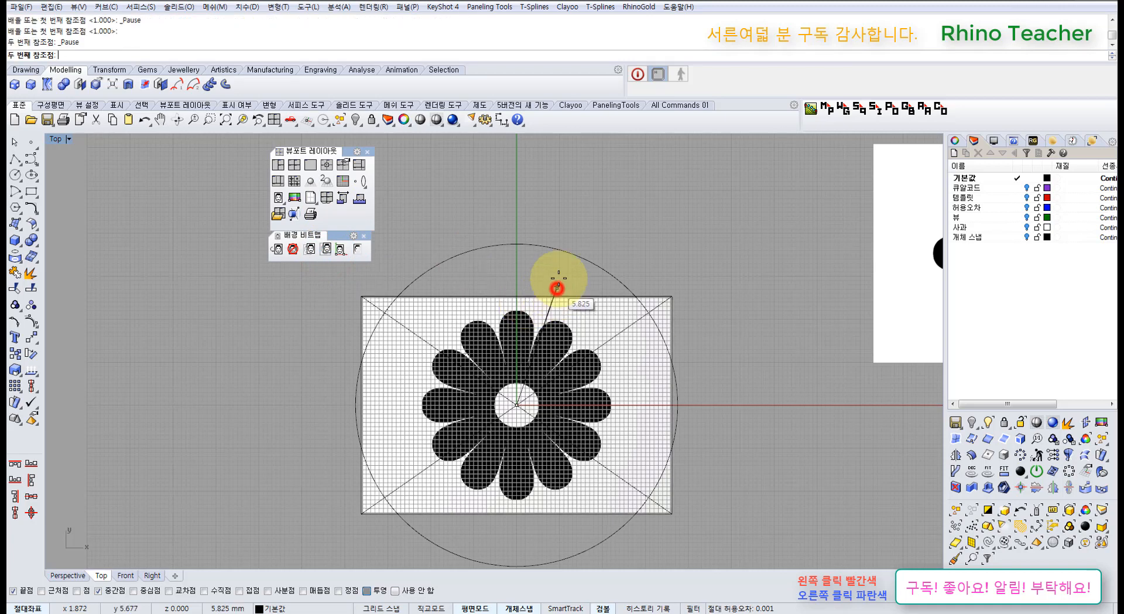
pyautogui.click(570, 225)
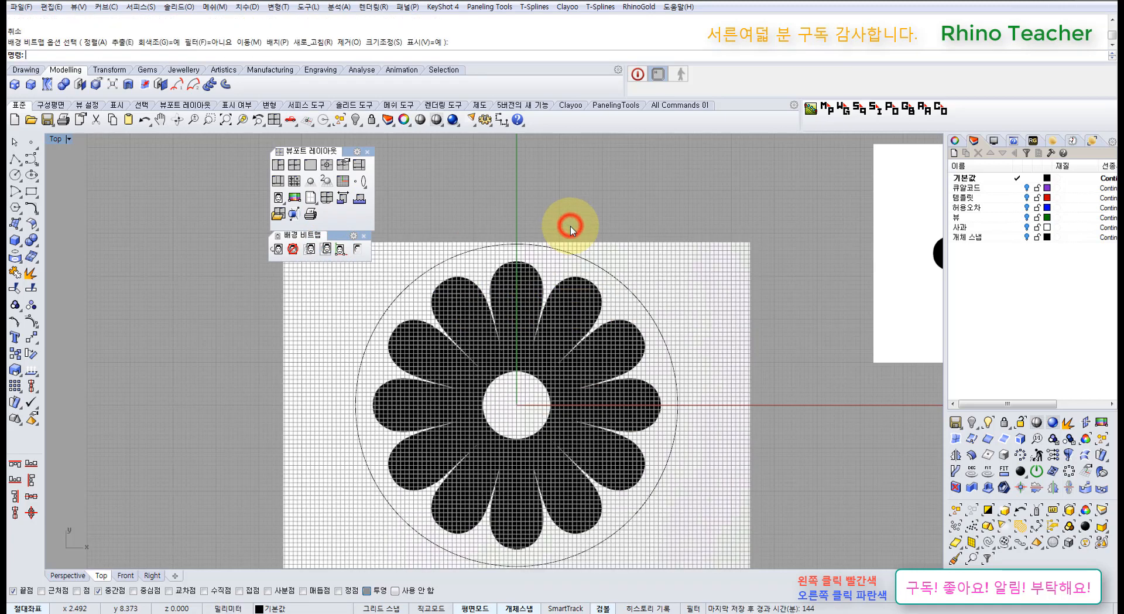
# - Scale the background bitmap up again from the origin (0) until the petals extend beyond the circle
pyautogui.rightClick(542, 330)
pyautogui.write('0')
pyautogui.press('Return')
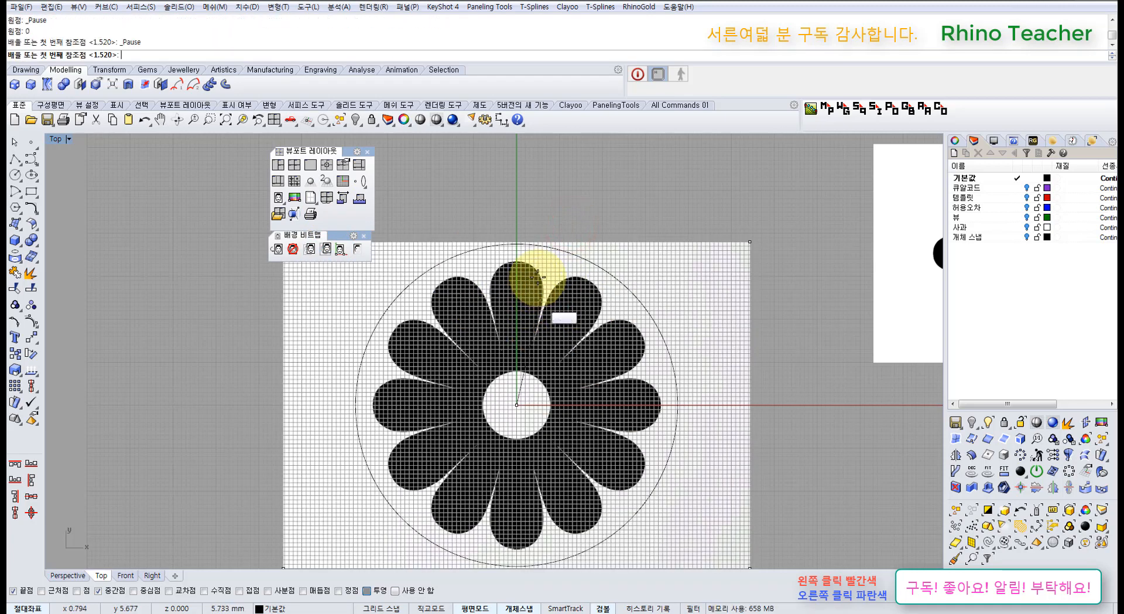
pyautogui.scroll(8, 530, 254)
pyautogui.click(524, 241)
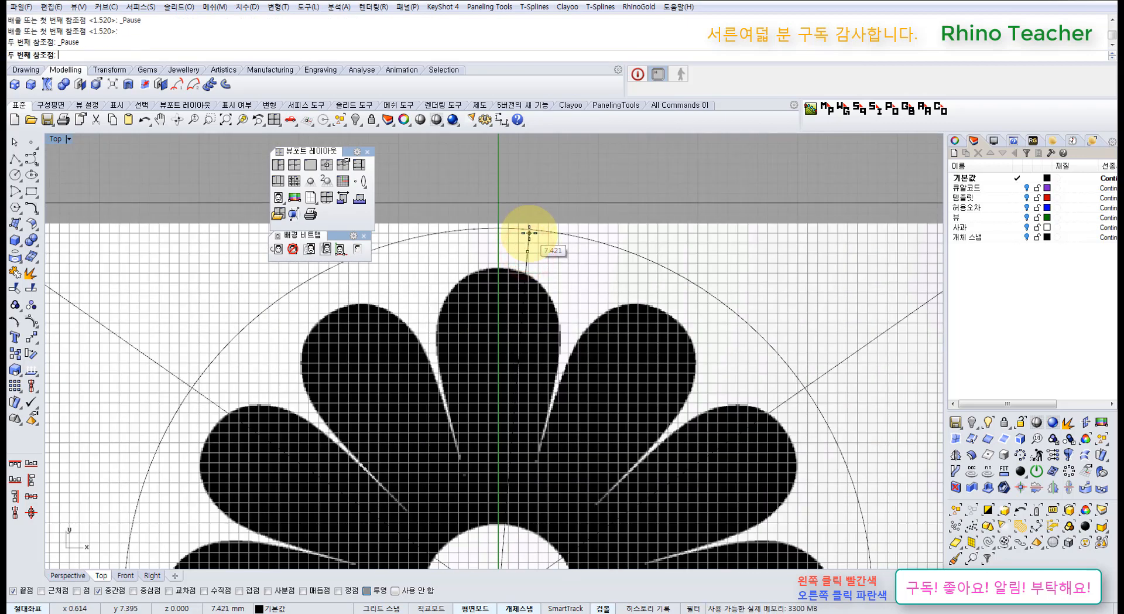
pyautogui.scroll(-6, 527, 234)
pyautogui.scroll(-3, 527, 234)
pyautogui.click(550, 219)
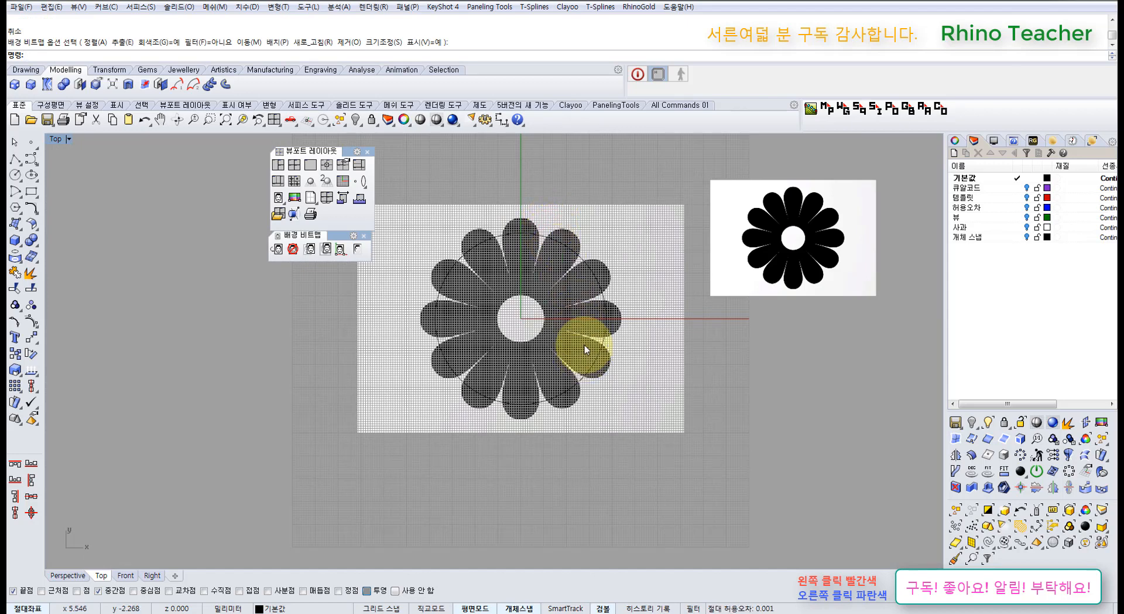
# - Close the floating background bitmap palette and check whether the bitmap can be selected
pyautogui.moveTo(601, 357); pyautogui.dragTo(560, 414, button='right')
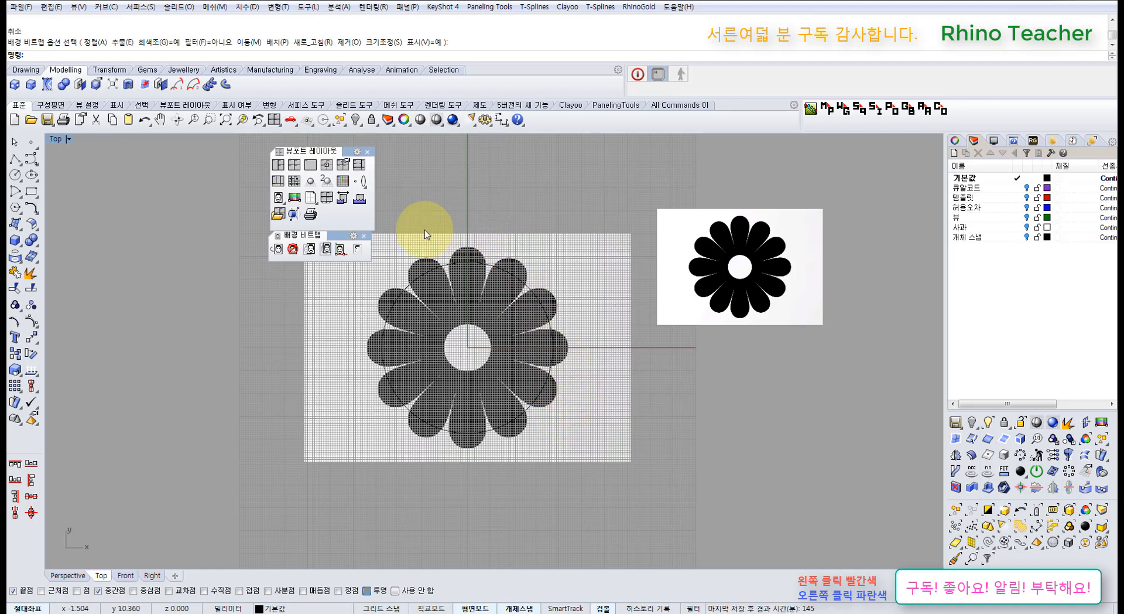
pyautogui.click(364, 236)
pyautogui.click(469, 204)
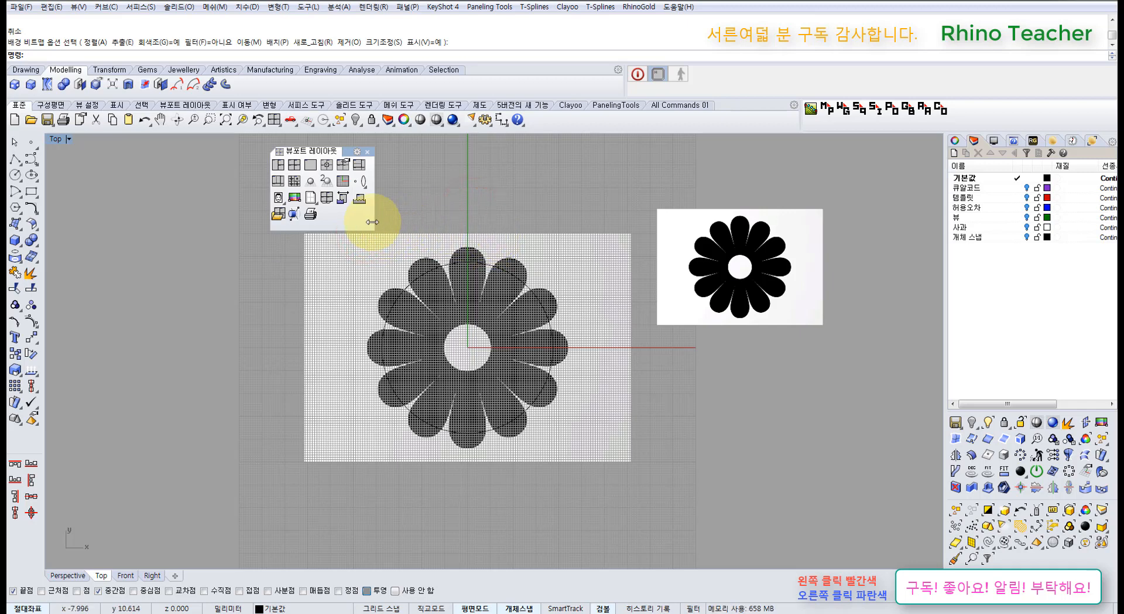
pyautogui.click(451, 184)
pyautogui.click(575, 293)
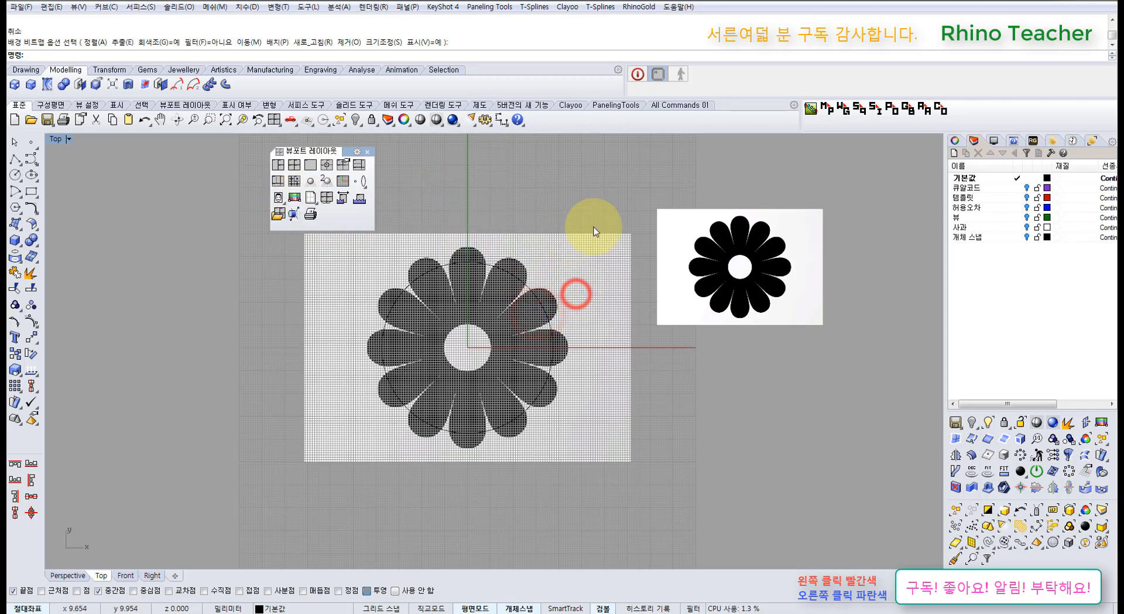
# - Detach the background bitmap tools again as a floating palette and remove the background bitmap from the Top viewport
pyautogui.click(281, 199)
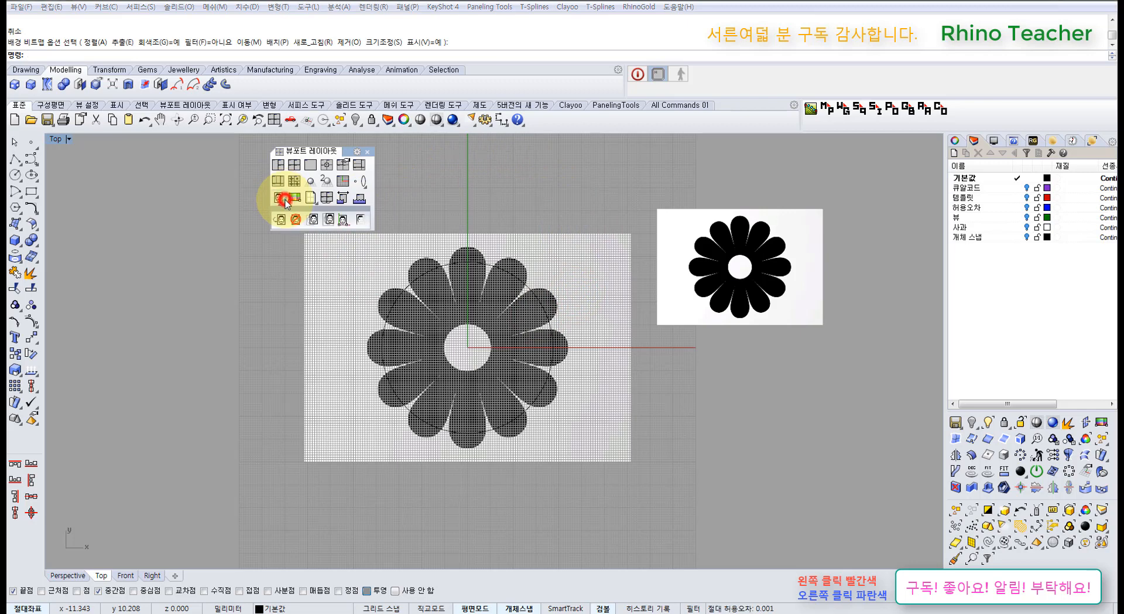
pyautogui.moveTo(297, 211); pyautogui.dragTo(288, 253)
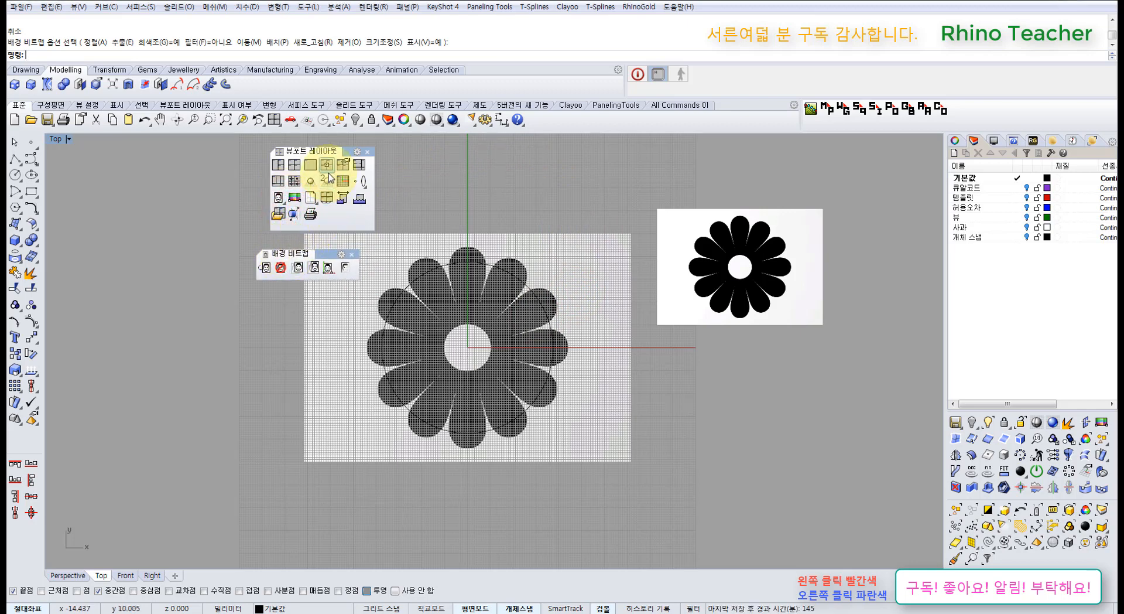
pyautogui.click(279, 268)
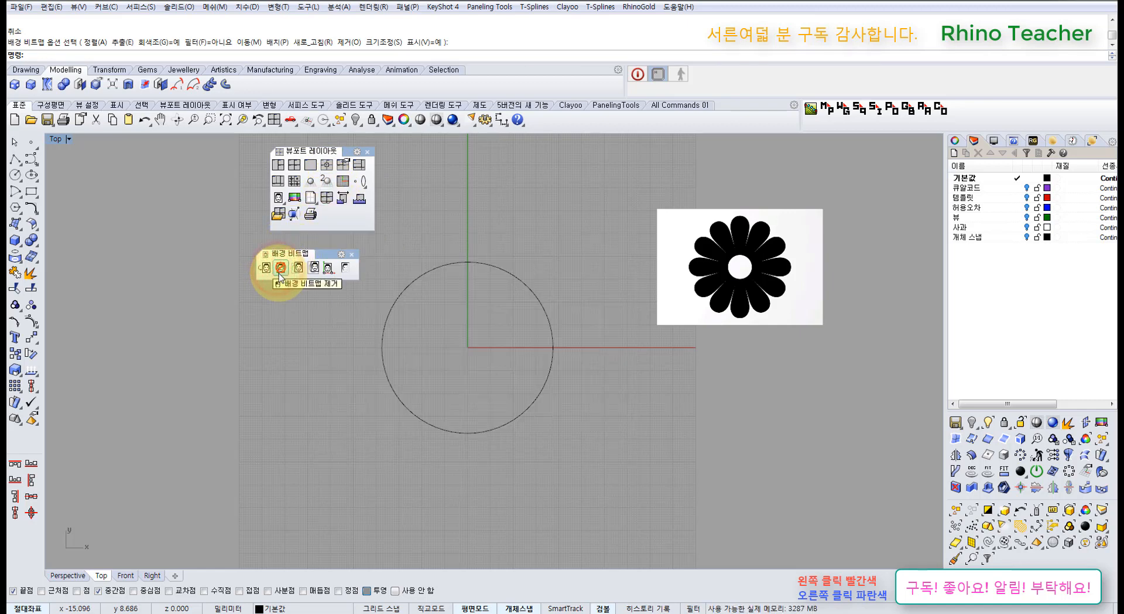
# - Place untitled.77.jpg as a background bitmap again, from the origin (0) to a second corner at the picture frame
pyautogui.click(278, 197)
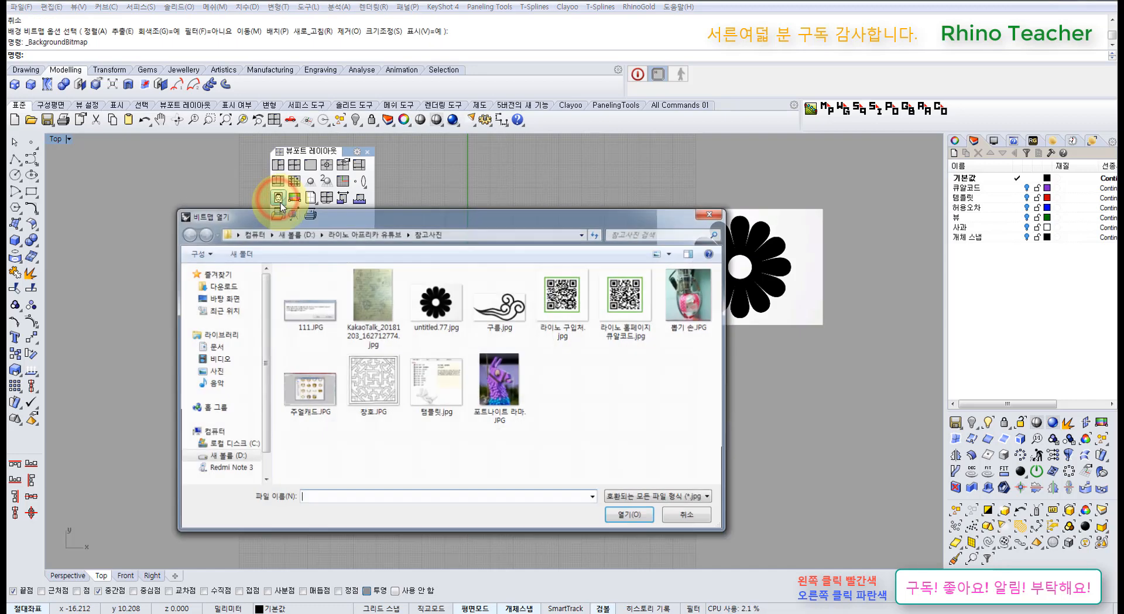
pyautogui.click(419, 303)
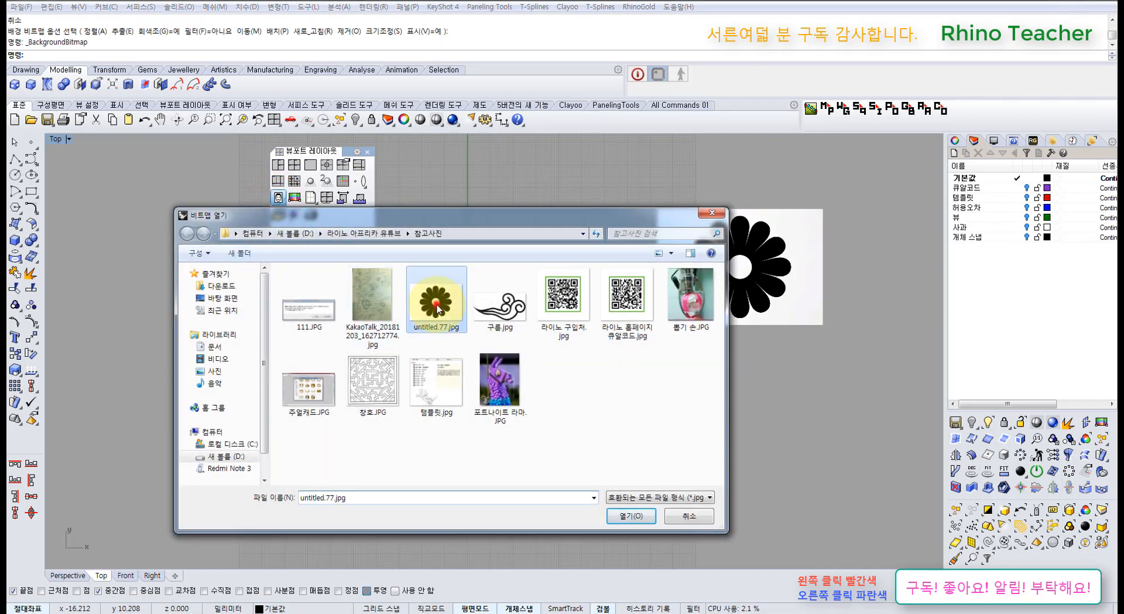
pyautogui.click(641, 516)
pyautogui.write('0')
pyautogui.press('Return')
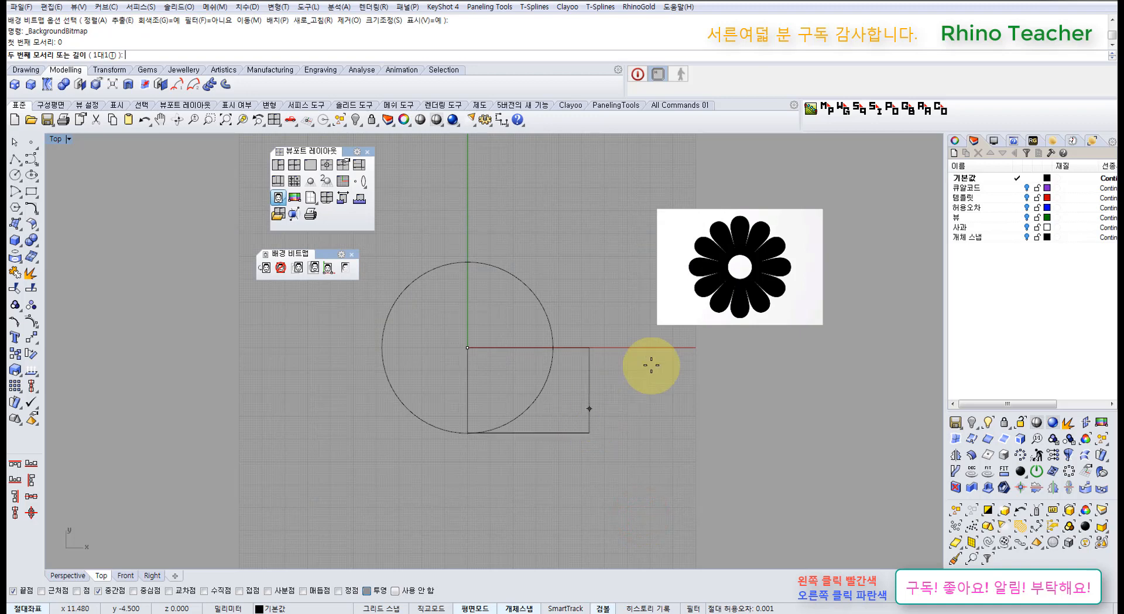
pyautogui.click(673, 304)
pyautogui.scroll(6, 533, 338)
pyautogui.moveTo(590, 274); pyautogui.dragTo(571, 361, button='right')
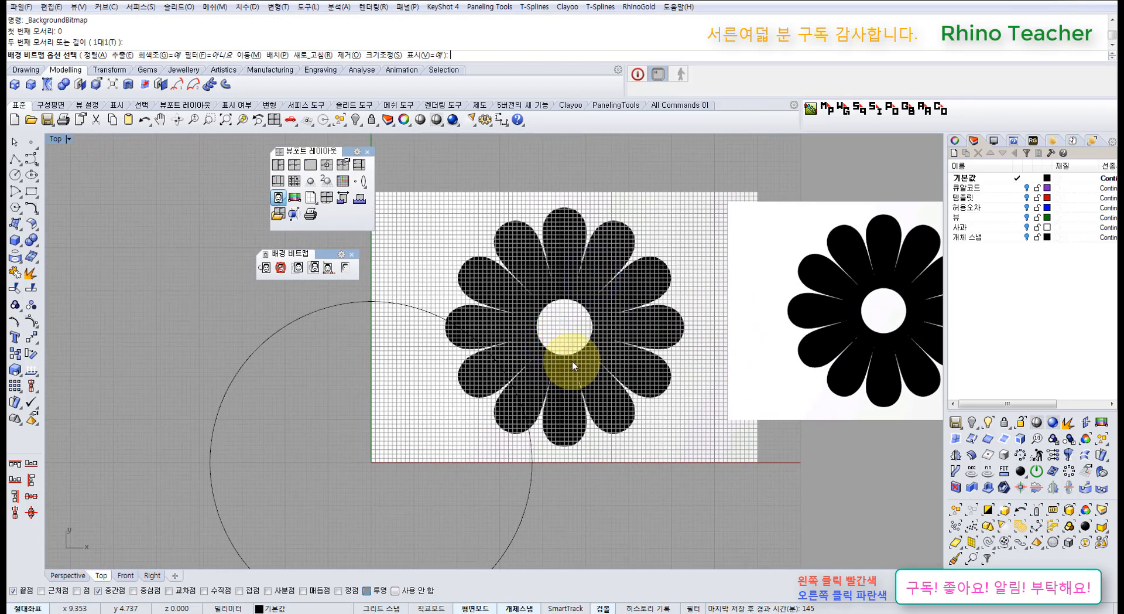
# - Check whether the newly placed background bitmap can be selected with selection windows across the flower
pyautogui.moveTo(595, 358); pyautogui.dragTo(479, 431)
pyautogui.moveTo(598, 320); pyautogui.dragTo(515, 407)
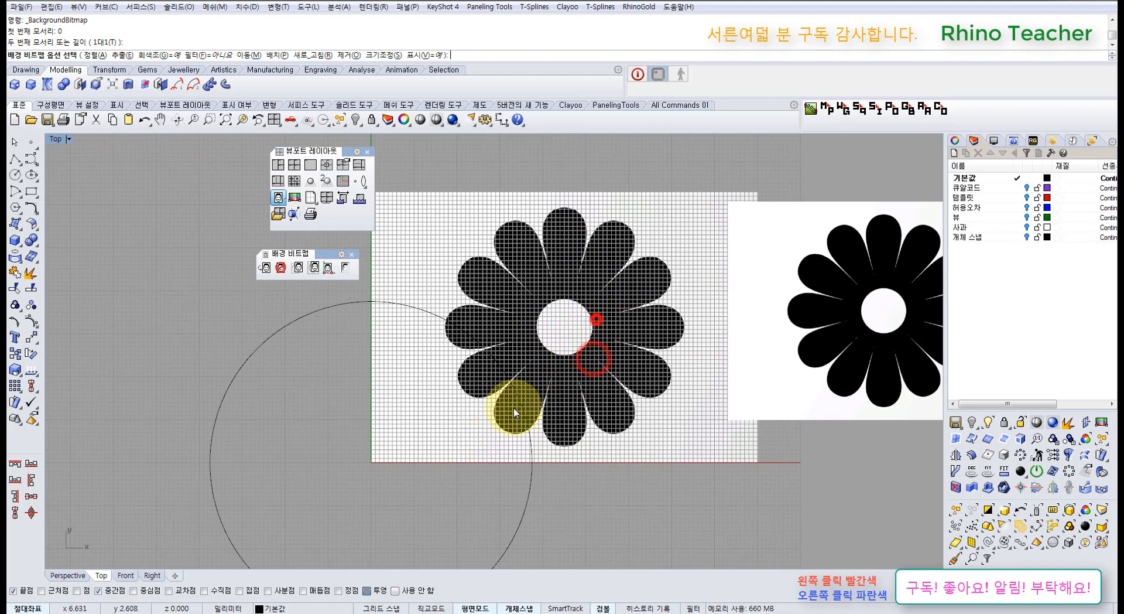
pyautogui.moveTo(548, 347); pyautogui.dragTo(503, 390)
pyautogui.moveTo(565, 305); pyautogui.dragTo(492, 404)
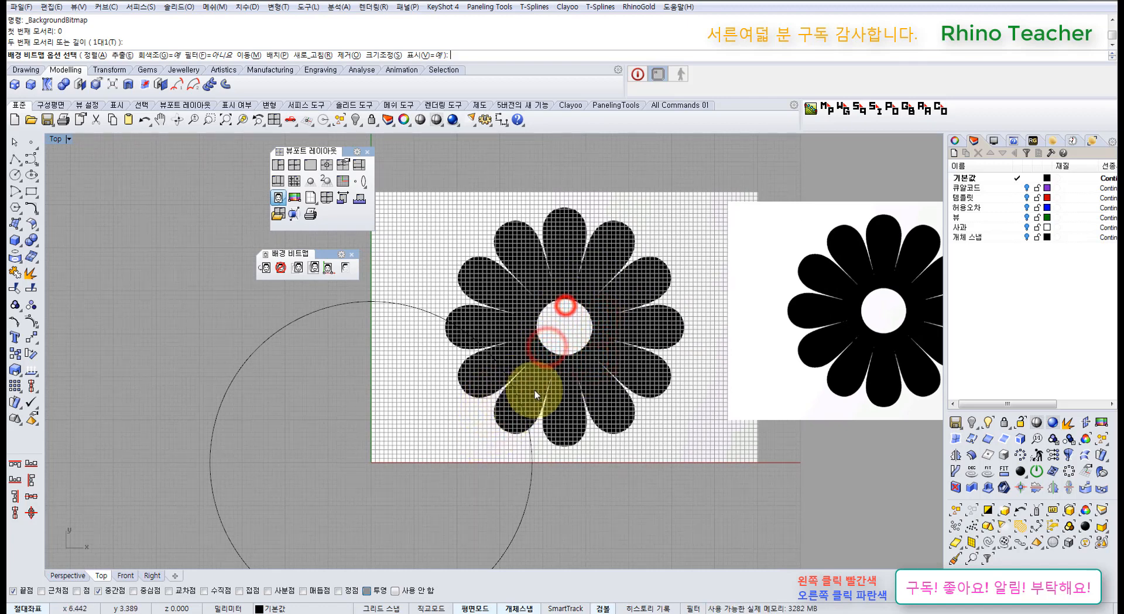
pyautogui.click(584, 378)
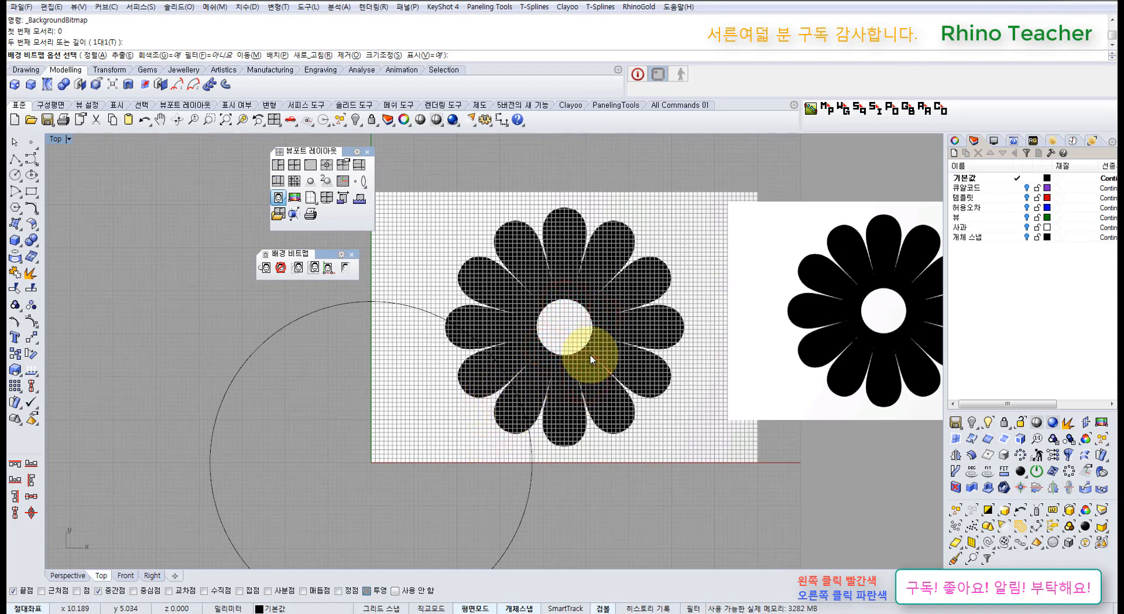
pyautogui.scroll(-8, 396, 315)
pyautogui.moveTo(395, 340); pyautogui.dragTo(420, 366, button='right')
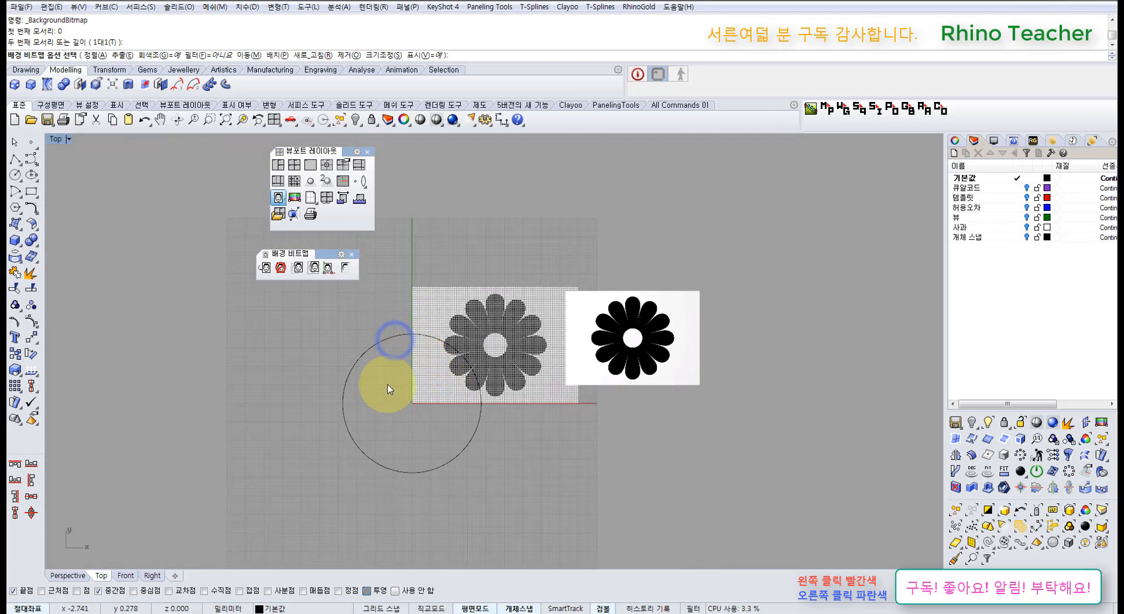
pyautogui.scroll(8, 433, 320)
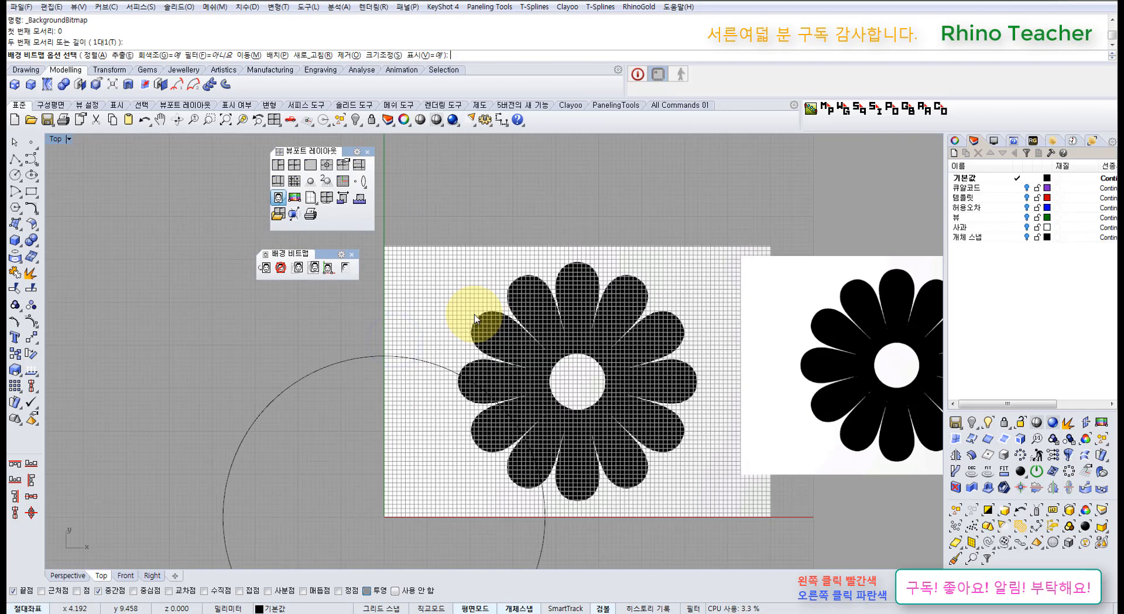
# - Try undoing the background bitmap placement, finish the bitmap options and undo the circle around the origin
pyautogui.click(146, 121)
pyautogui.click(146, 121)
pyautogui.click(146, 121)
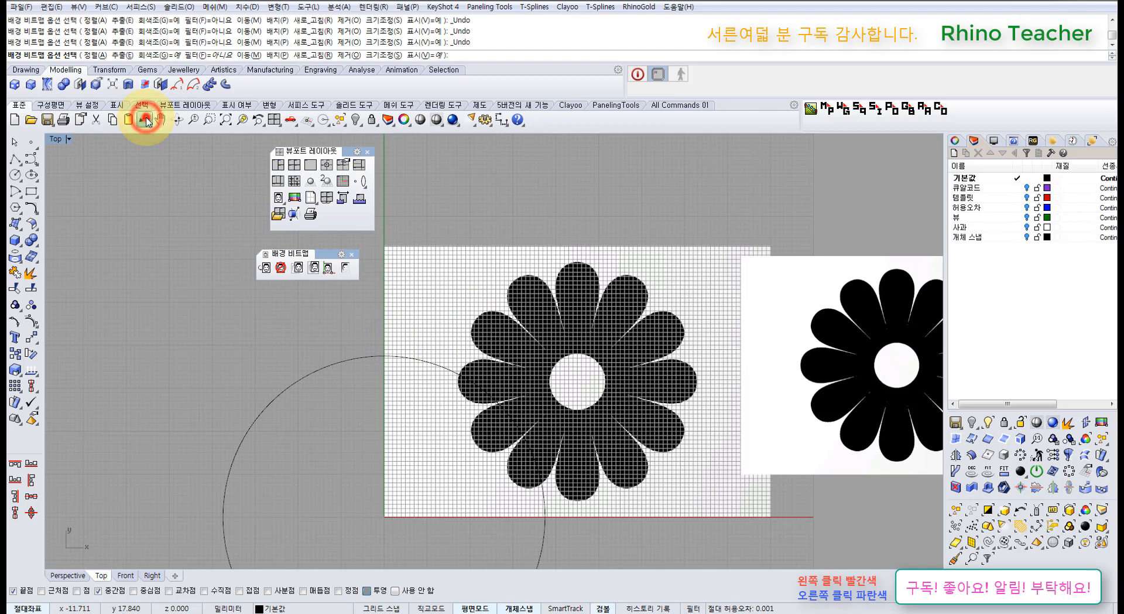
pyautogui.moveTo(602, 343); pyautogui.dragTo(557, 338, button='right')
pyautogui.rightClick(458, 212)
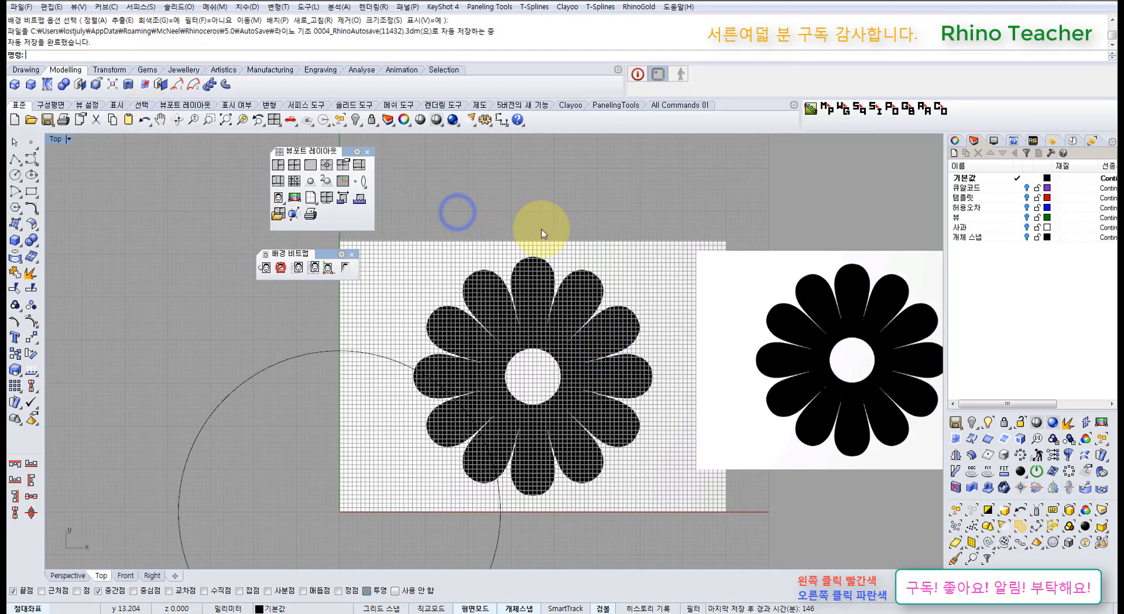
pyautogui.scroll(-8, 543, 298)
pyautogui.hotkey('ctrl', 'z')
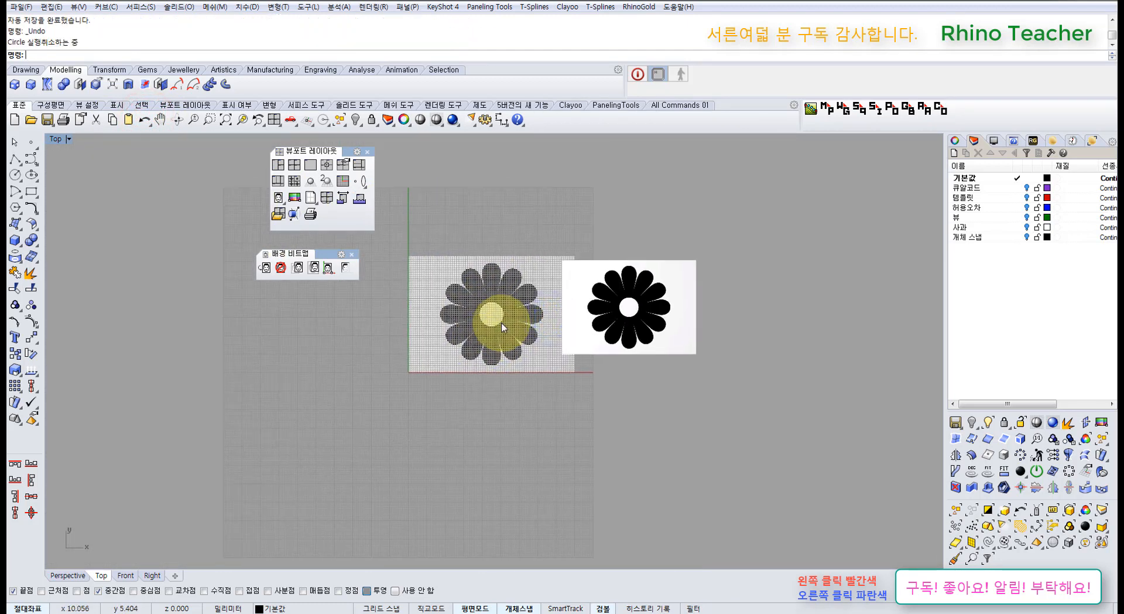
# - Undo the recent operations back past the picture frame, and redo them all through the circle at the origin
pyautogui.hotkey('ctrl', 'z')
pyautogui.hotkey('ctrl', 'z')
pyautogui.hotkey('ctrl', 'z')
pyautogui.hotkey('ctrl', 'z')
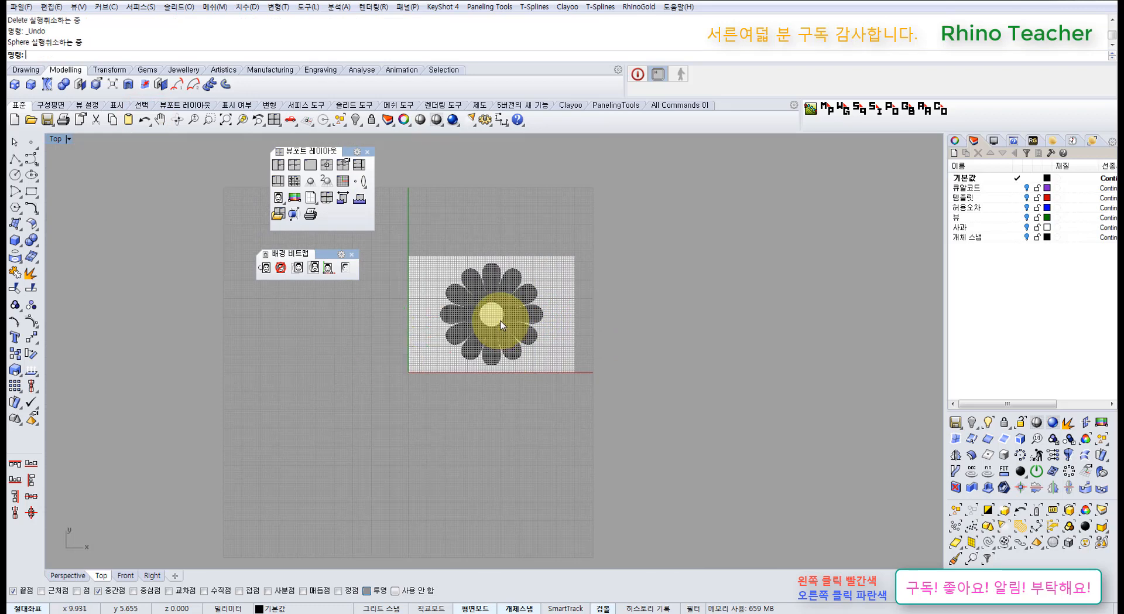
pyautogui.hotkey('ctrl', 'y')
pyautogui.hotkey('ctrl', 'y')
pyautogui.hotkey('ctrl', 'y')
pyautogui.hotkey('ctrl', 'y')
pyautogui.hotkey('ctrl', 'y')
pyautogui.hotkey('ctrl', 'y')
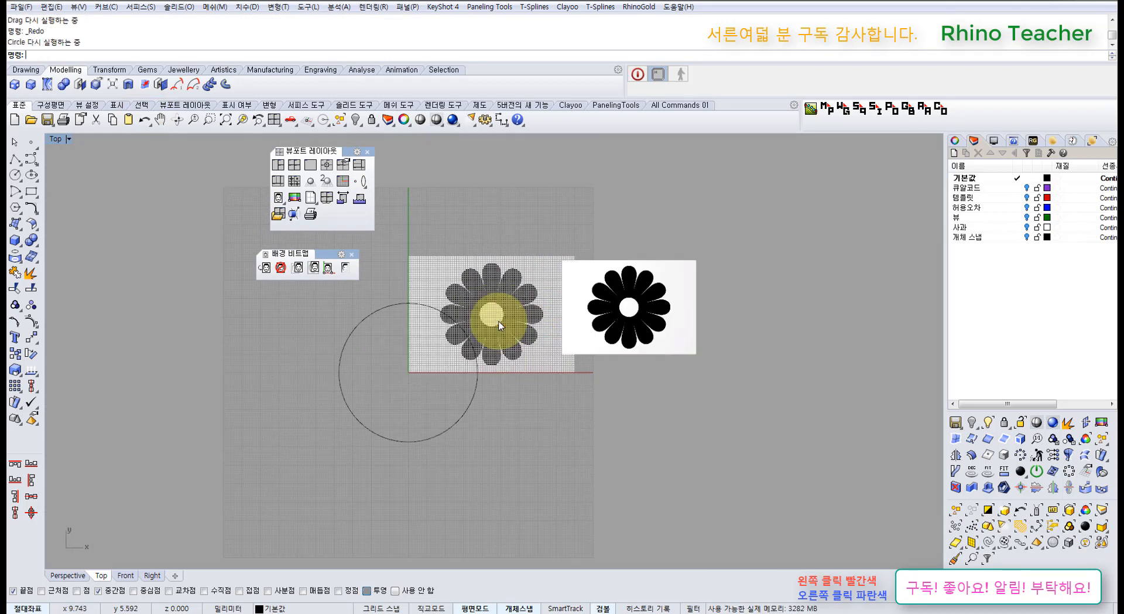
# - Remove the background bitmap from the Top viewport and delete the circle around the origin
pyautogui.moveTo(453, 247); pyautogui.dragTo(393, 309, button='right')
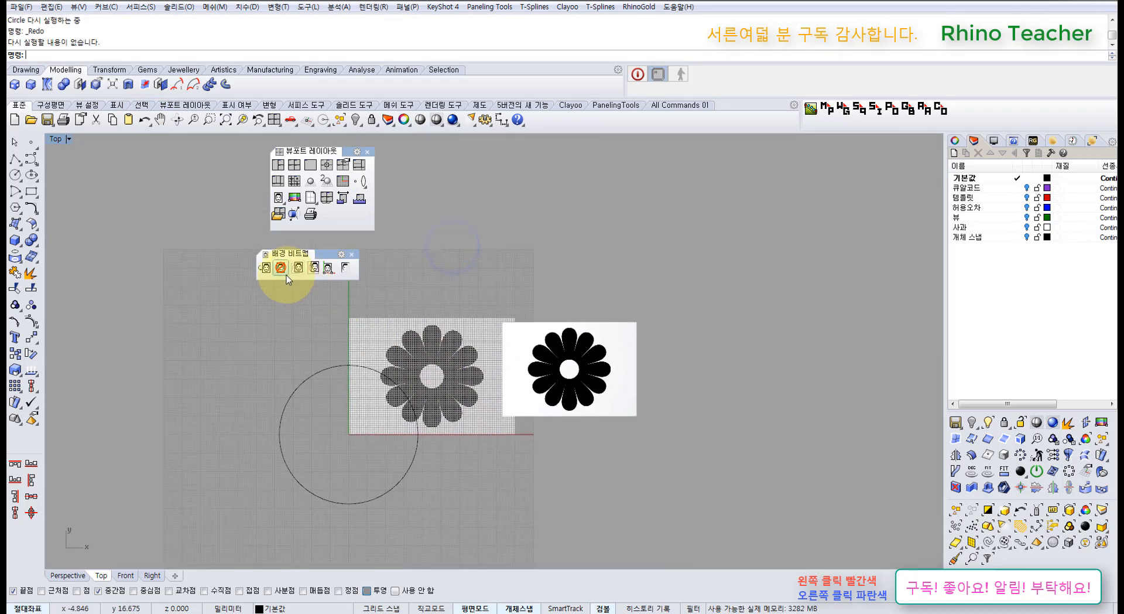
pyautogui.click(281, 268)
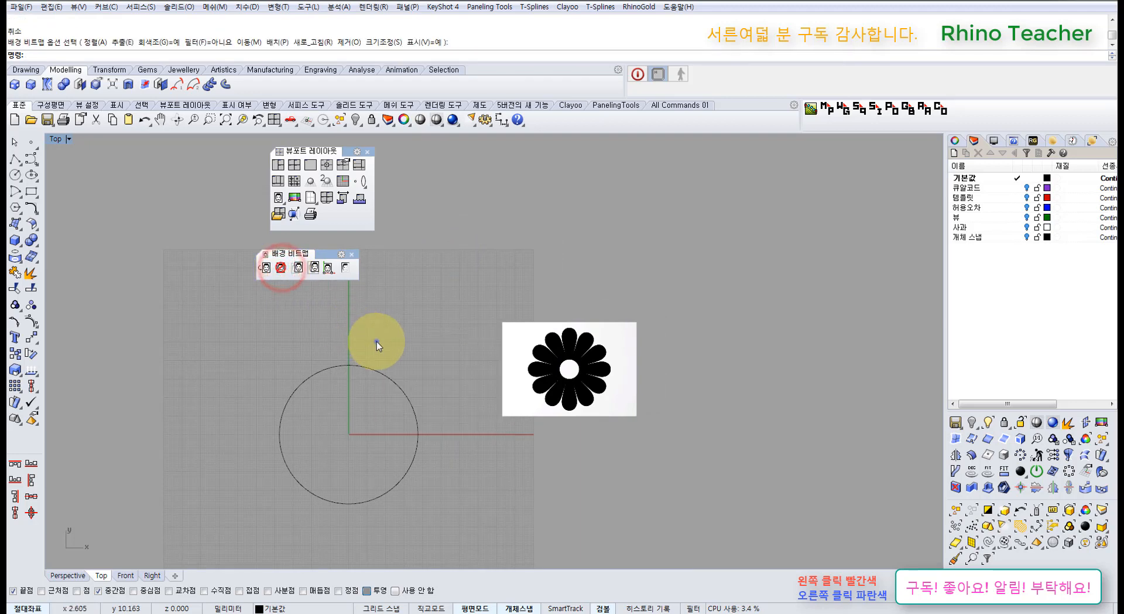
pyautogui.moveTo(377, 342); pyautogui.dragTo(552, 296, button='right')
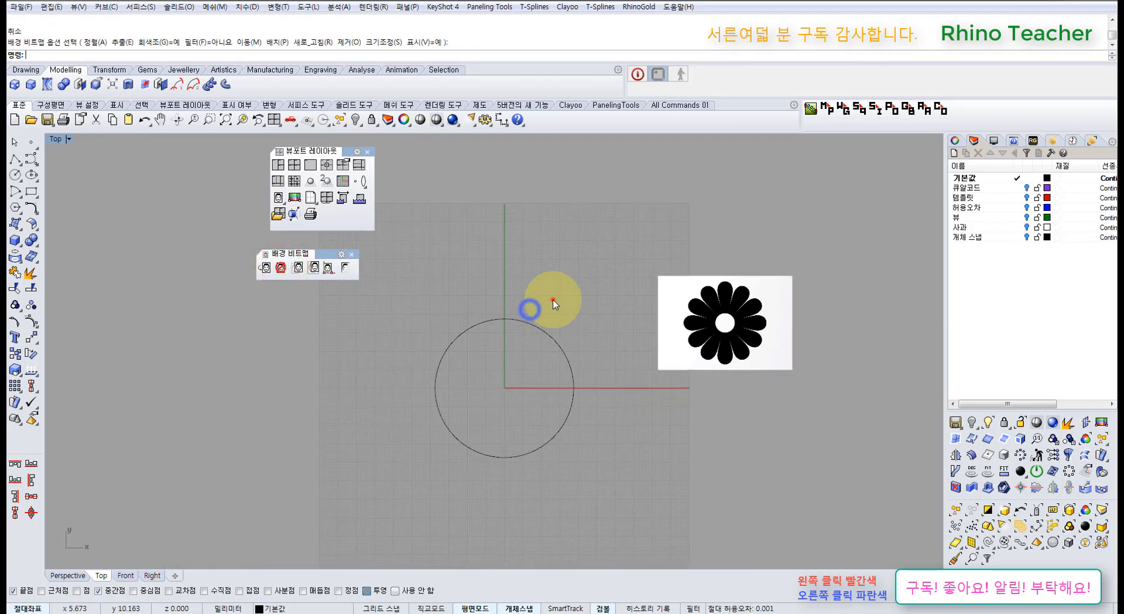
pyautogui.moveTo(552, 296); pyautogui.dragTo(502, 384)
pyautogui.press('Delete')
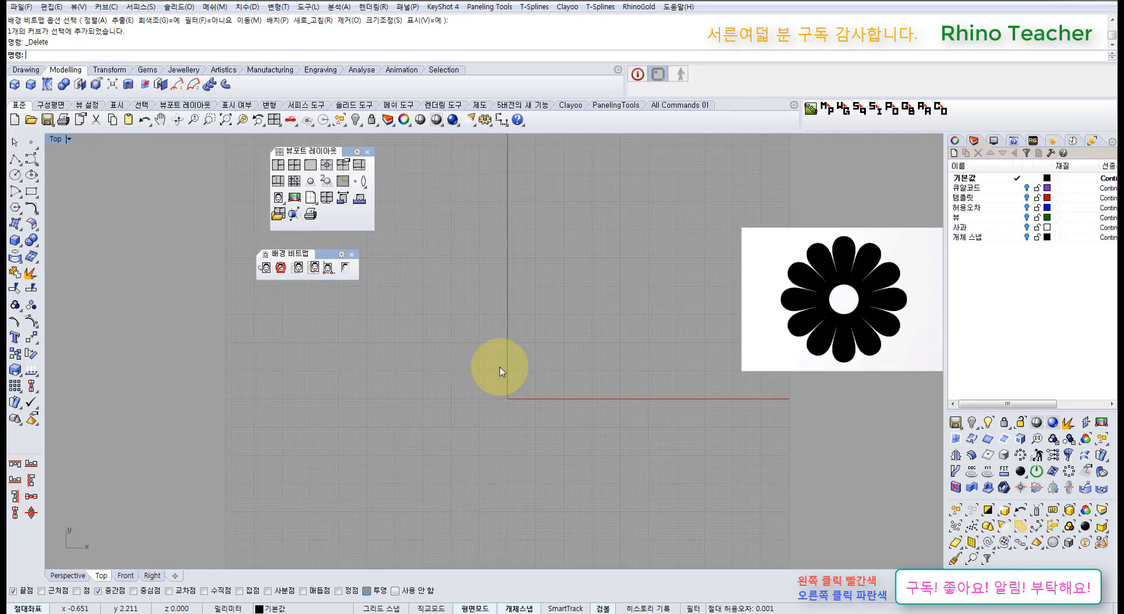
# - Move the flower picture frame close to the origin, shift it clear of both axes and deselect it
pyautogui.scroll(3, 499, 375)
pyautogui.moveTo(548, 359); pyautogui.dragTo(550, 376, button='right')
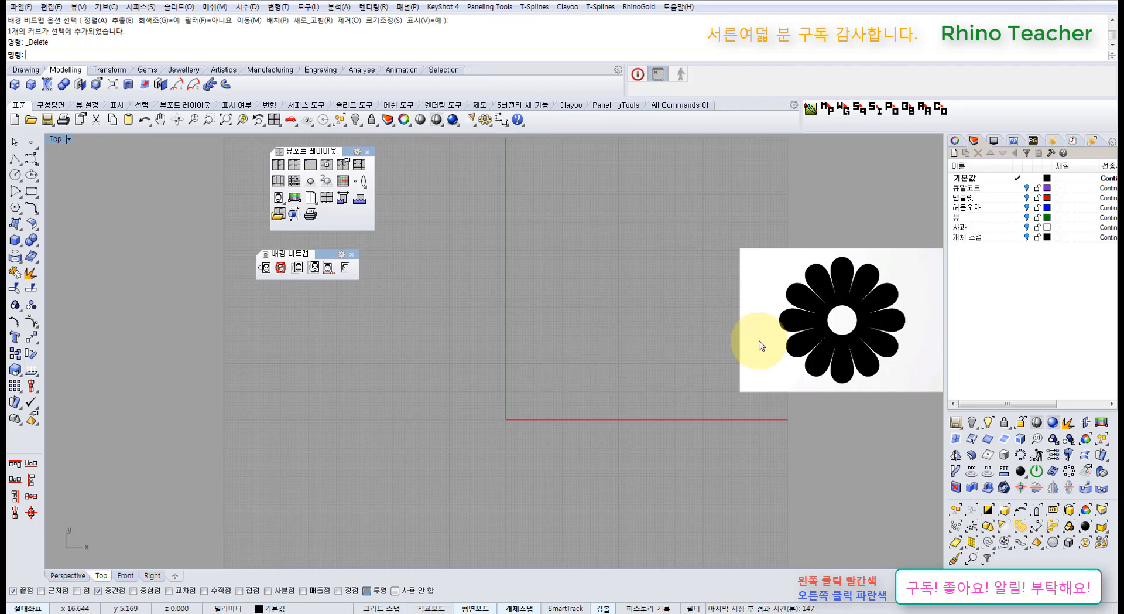
pyautogui.moveTo(760, 340); pyautogui.dragTo(509, 359)
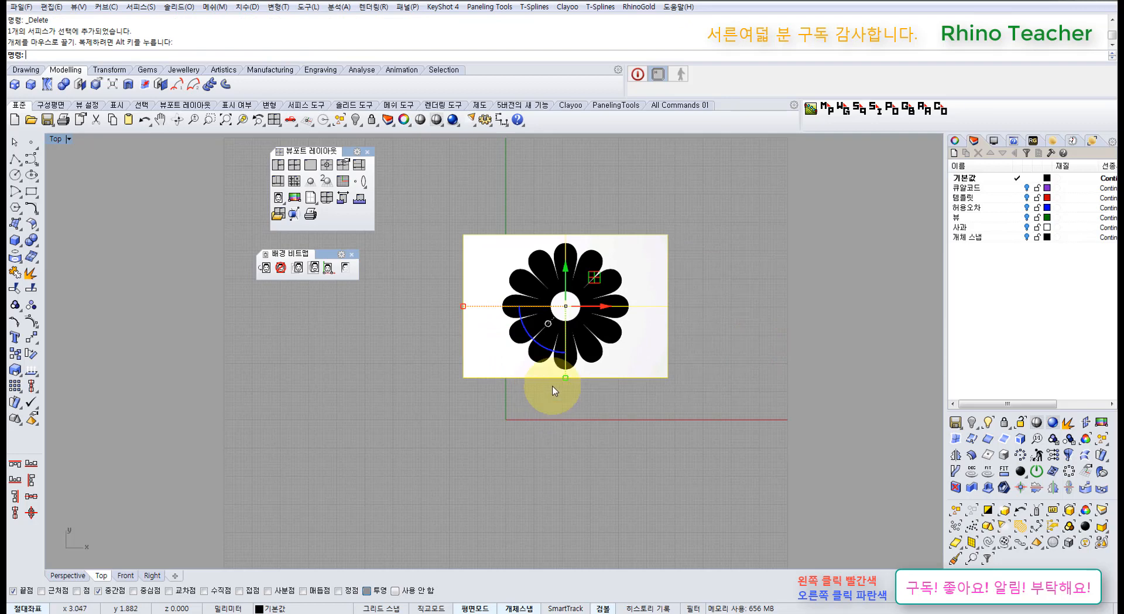
pyautogui.moveTo(560, 359); pyautogui.dragTo(554, 384, button='right')
pyautogui.moveTo(590, 314); pyautogui.dragTo(690, 294)
pyautogui.scroll(5, 566, 391)
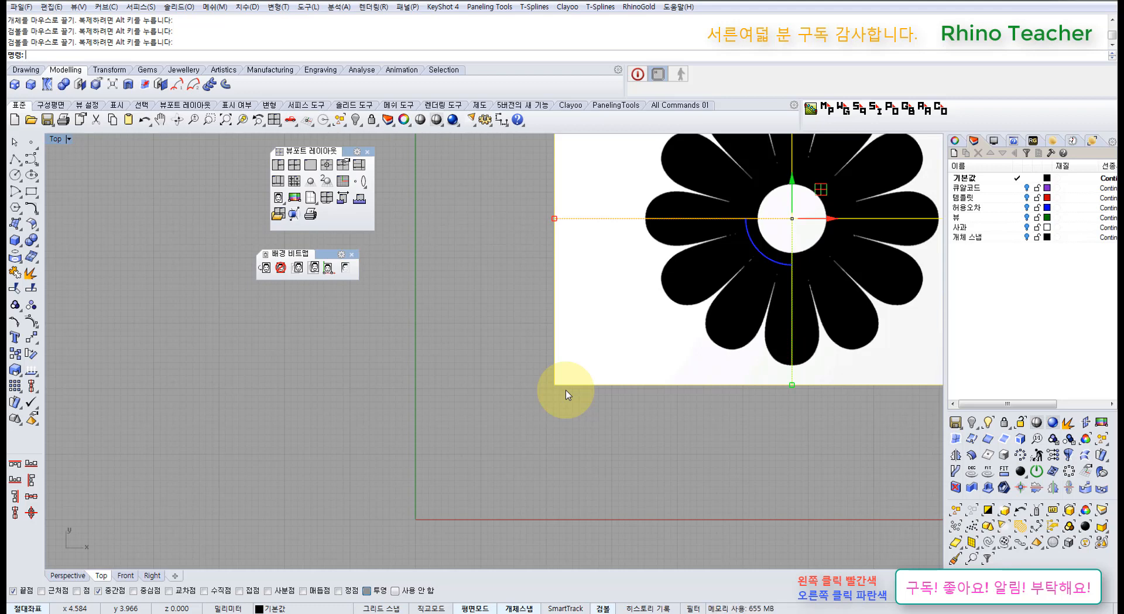
pyautogui.scroll(-3, 562, 380)
pyautogui.click(566, 457)
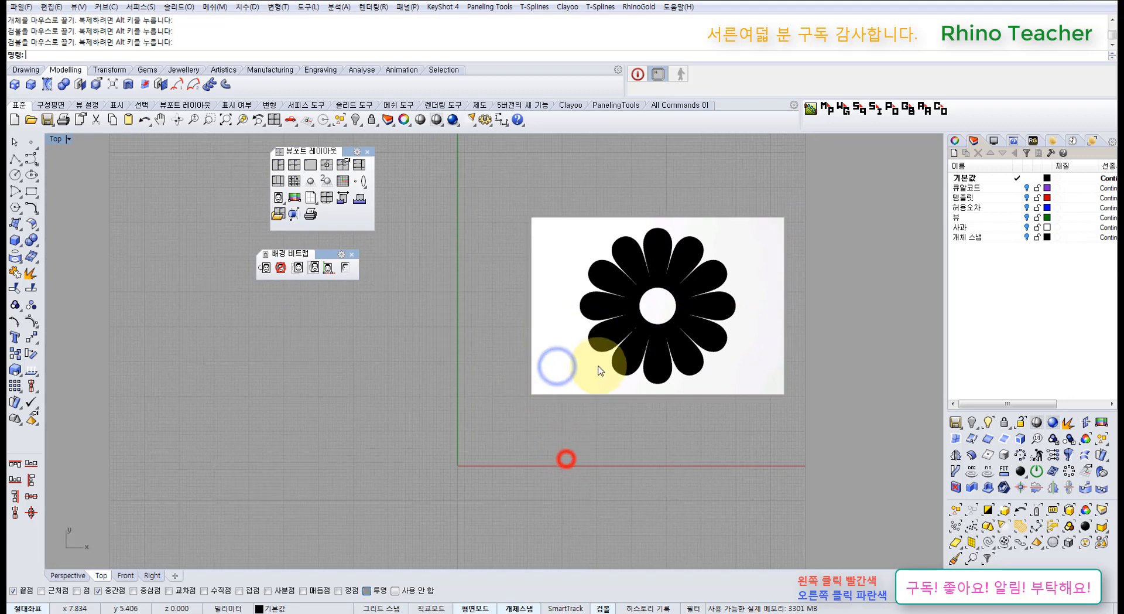
# - Delete the flower picture frame and close the floating background bitmap tools
pyautogui.click(600, 362)
pyautogui.press('Delete')
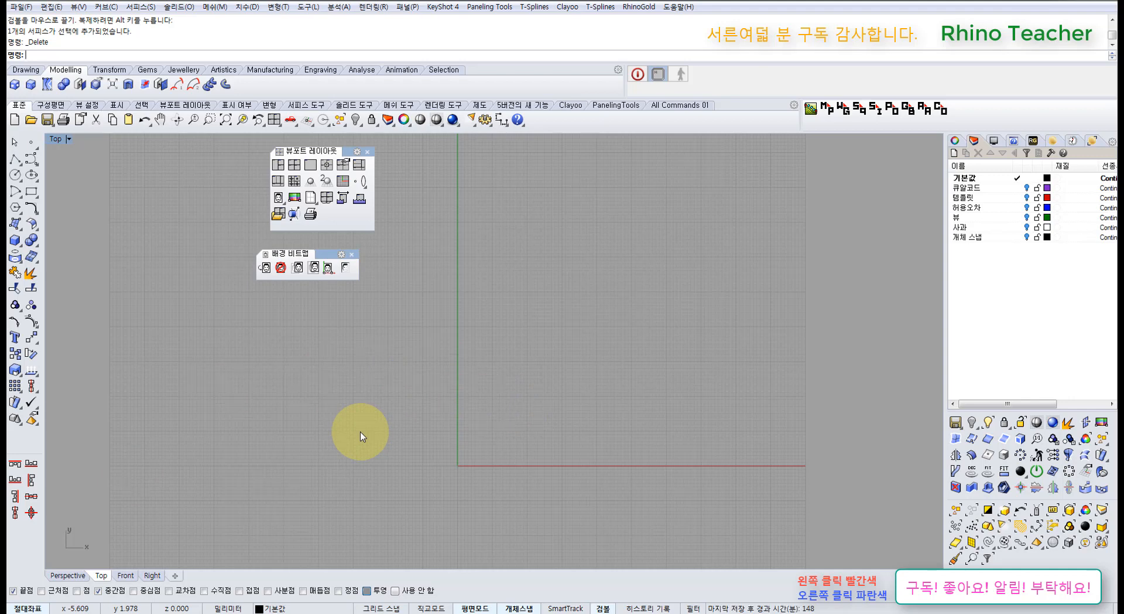
pyautogui.click(465, 387)
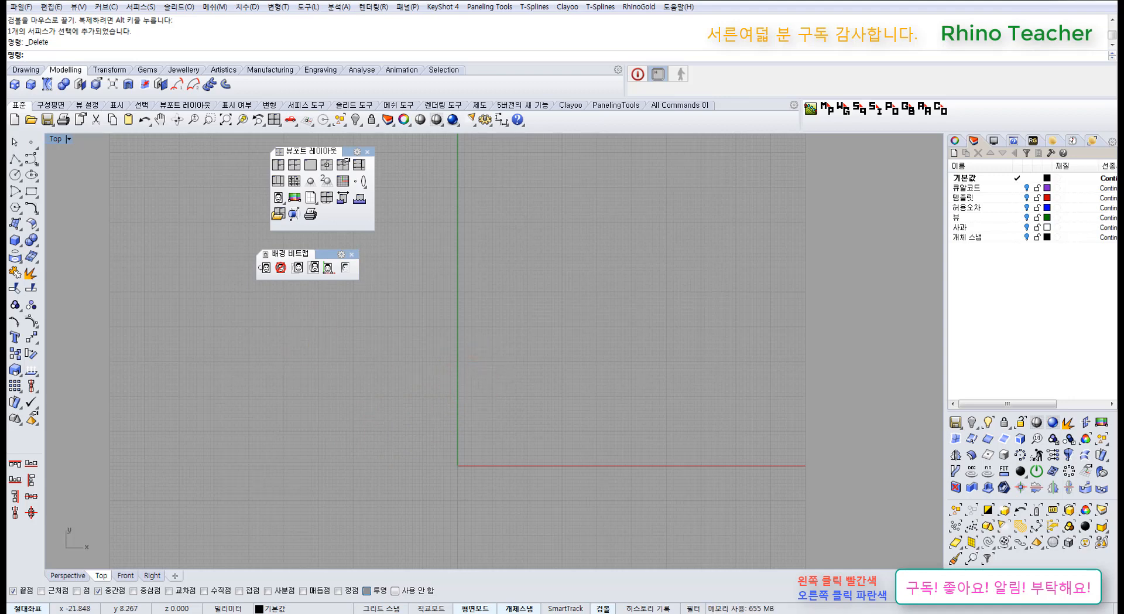
pyautogui.click(469, 391)
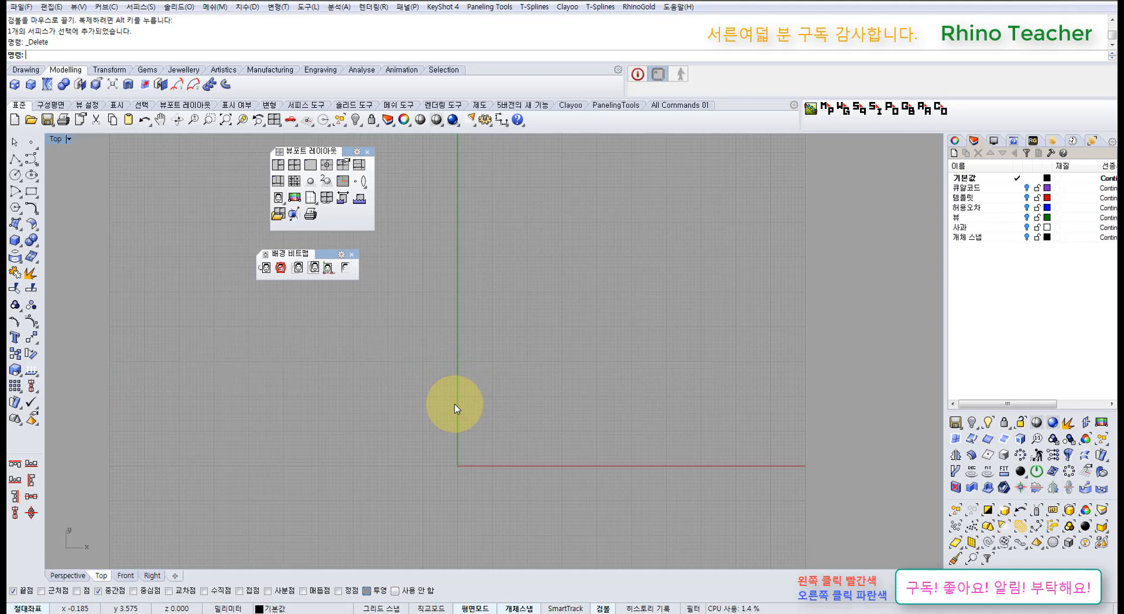
pyautogui.click(352, 254)
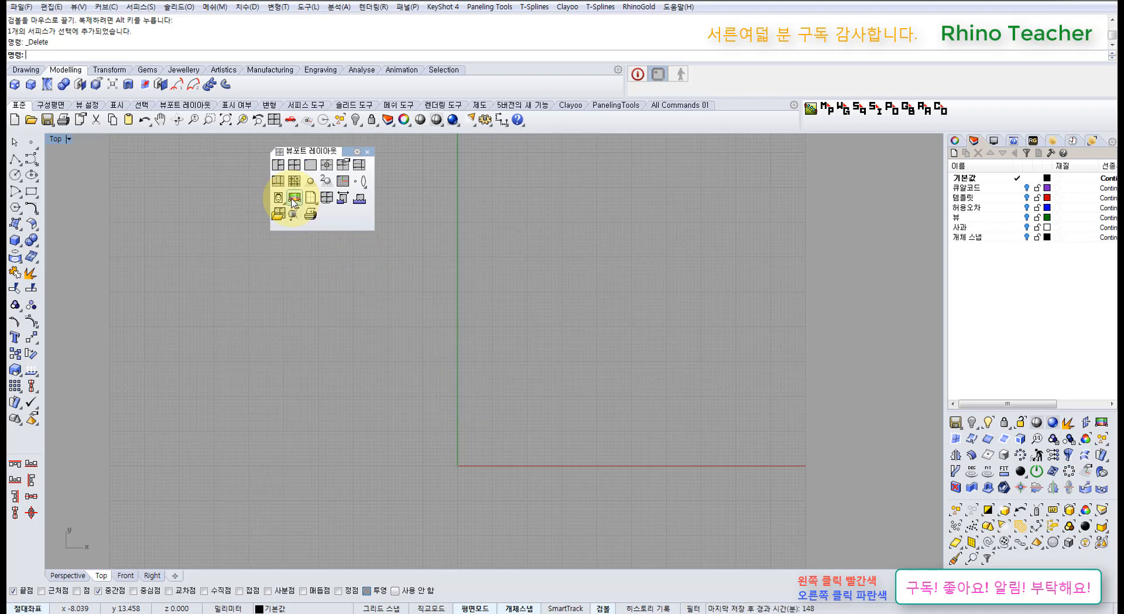
pyautogui.click(388, 371)
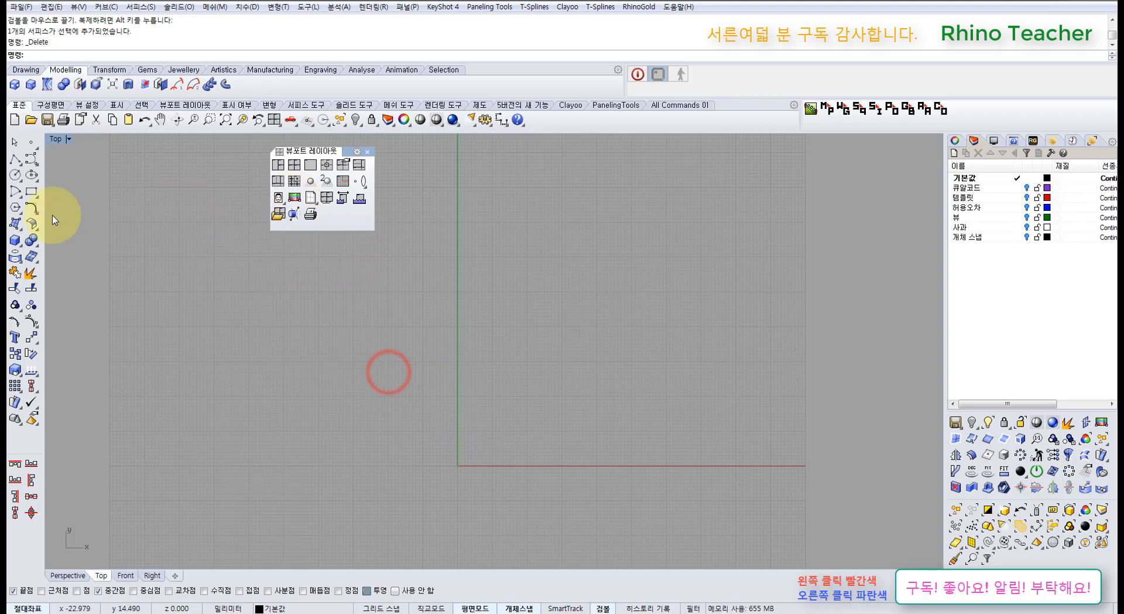
# - Draw a three-point plane surface across the Y axis with a vertical first edge about 9.5 mm long, and delete it
pyautogui.click(14, 228)
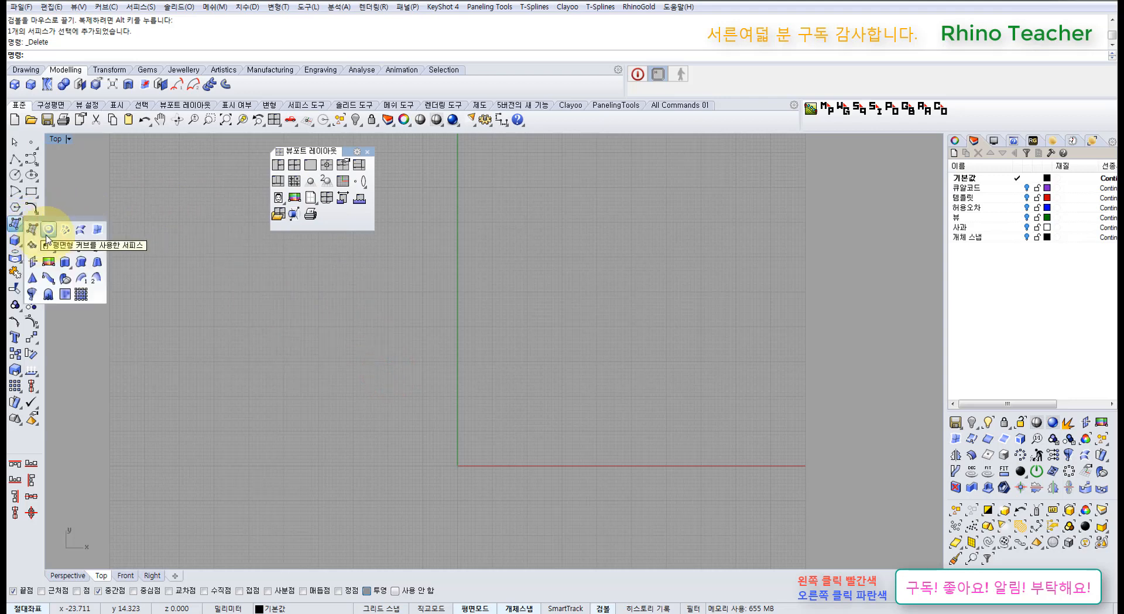
pyautogui.click(66, 248)
pyautogui.click(364, 321)
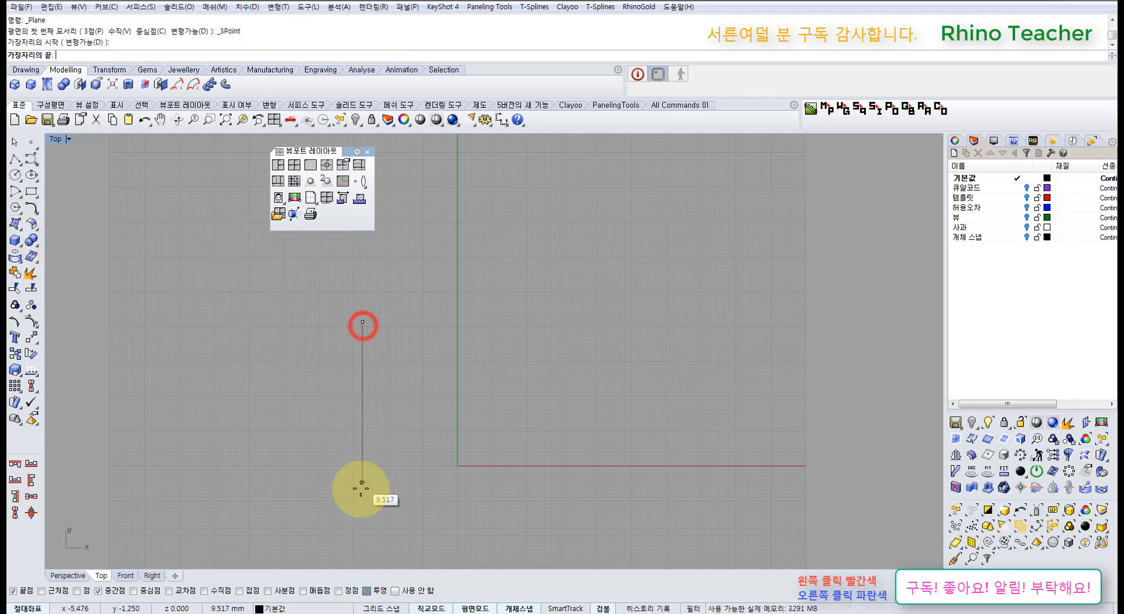
pyautogui.click(362, 488)
pyautogui.click(636, 427)
pyautogui.scroll(6, 539, 413)
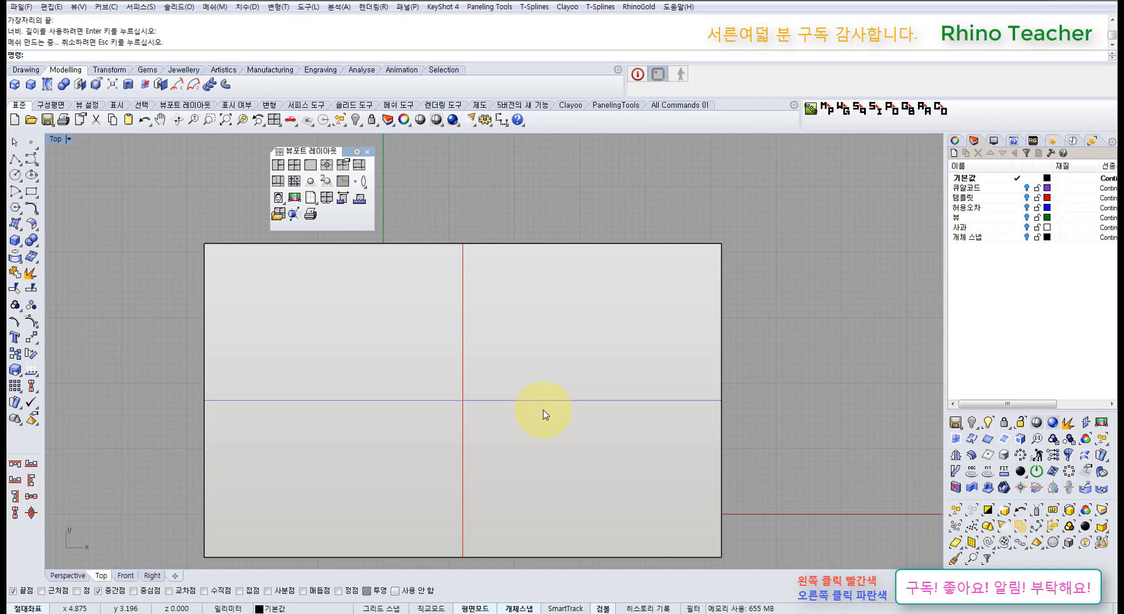
pyautogui.click(564, 385)
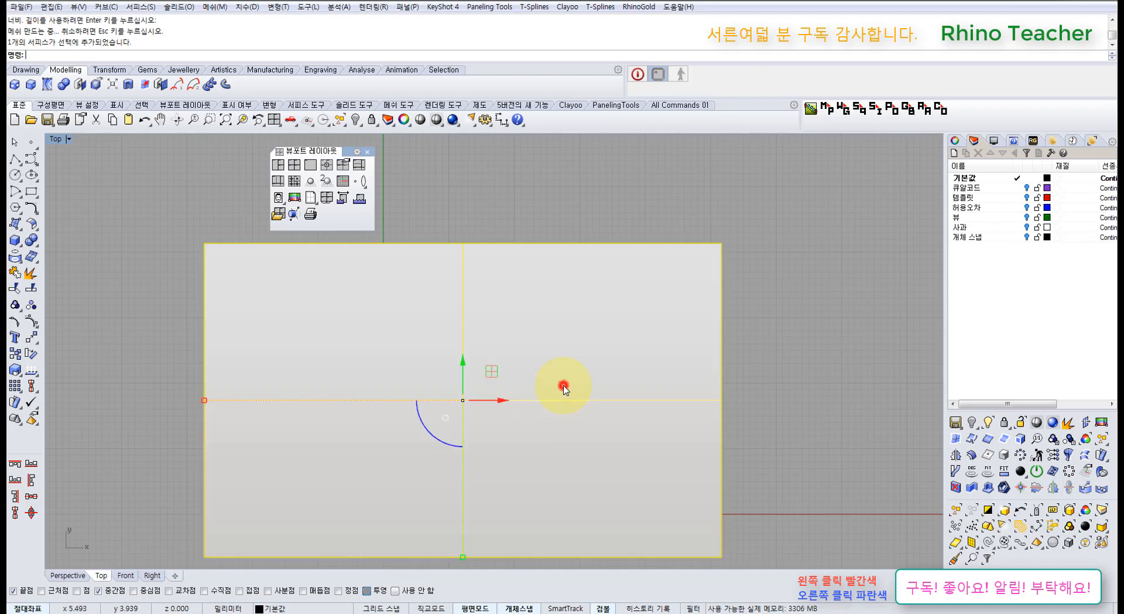
pyautogui.press('Delete')
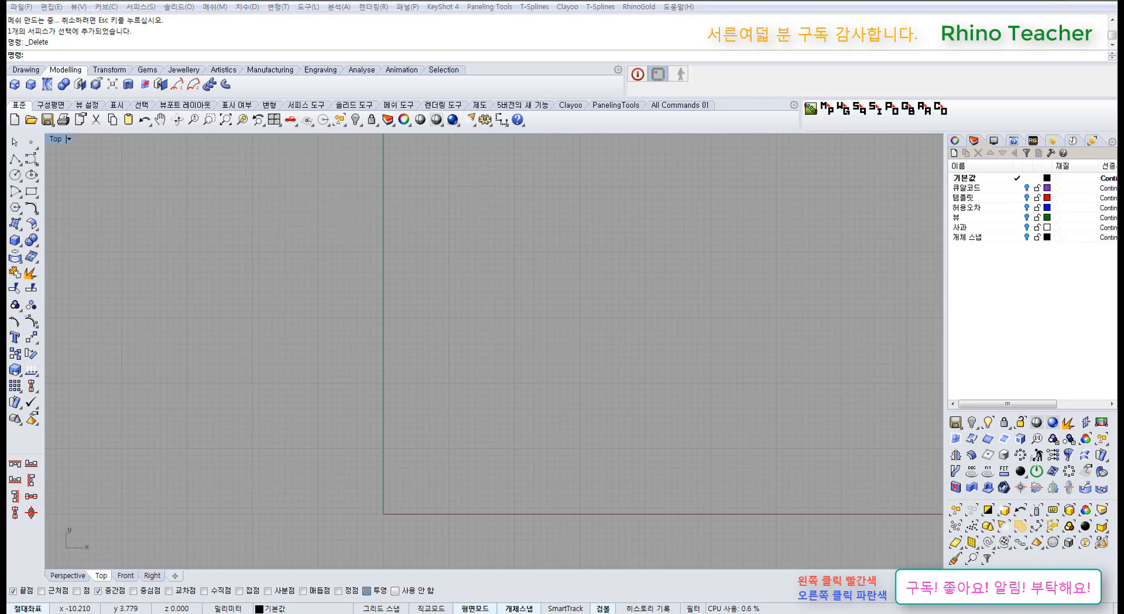
# - Place untitled.77.jpg as a picture frame from the origin (0), about 11.4 mm long along the X axis
pyautogui.moveTo(7, 286); pyautogui.dragTo(390, 370)
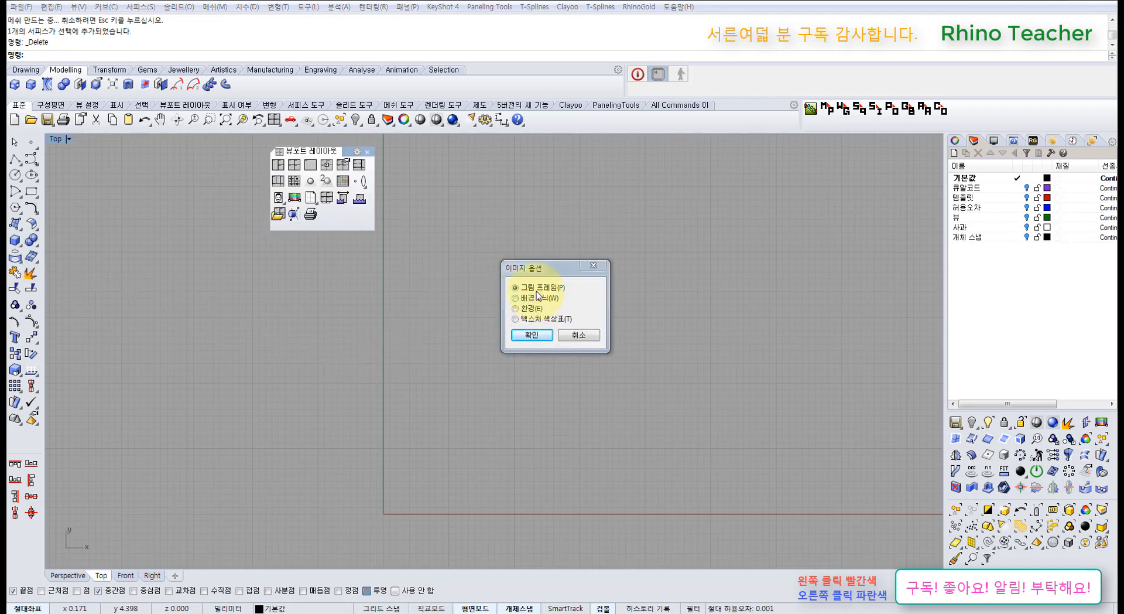
pyautogui.click(531, 335)
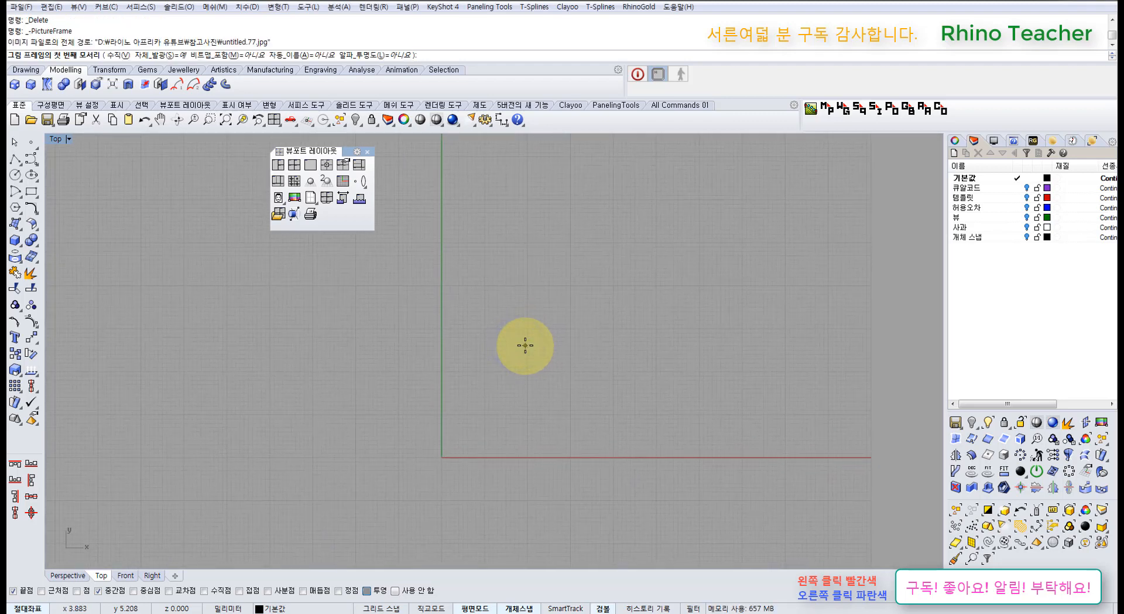
pyautogui.write('0')
pyautogui.press('Return')
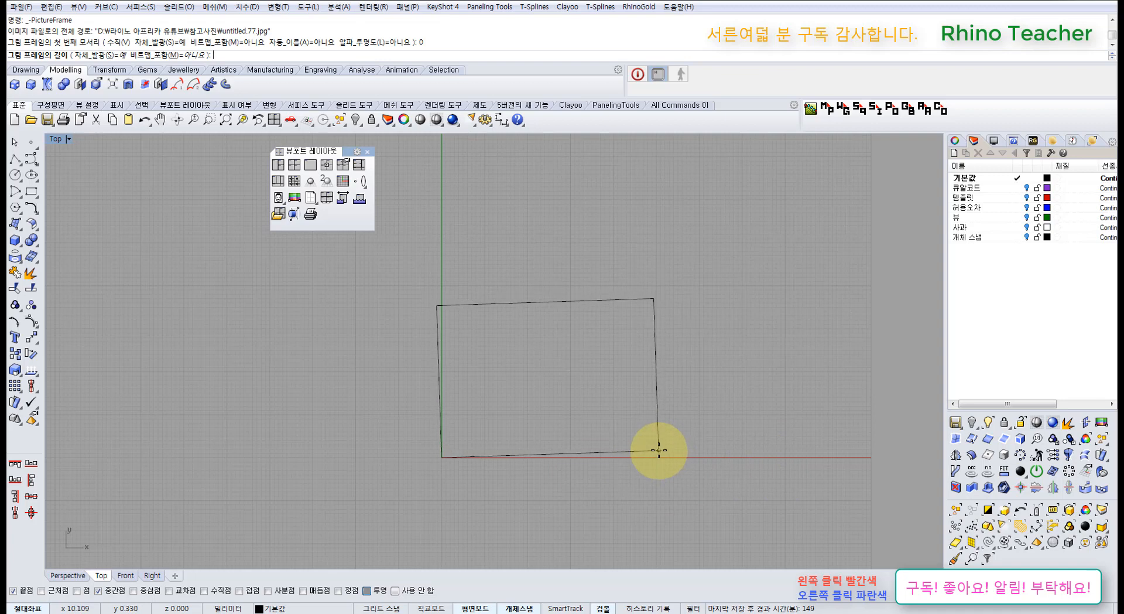
pyautogui.scroll(-6, 658, 450)
pyautogui.scroll(8, 657, 450)
pyautogui.press('shift')
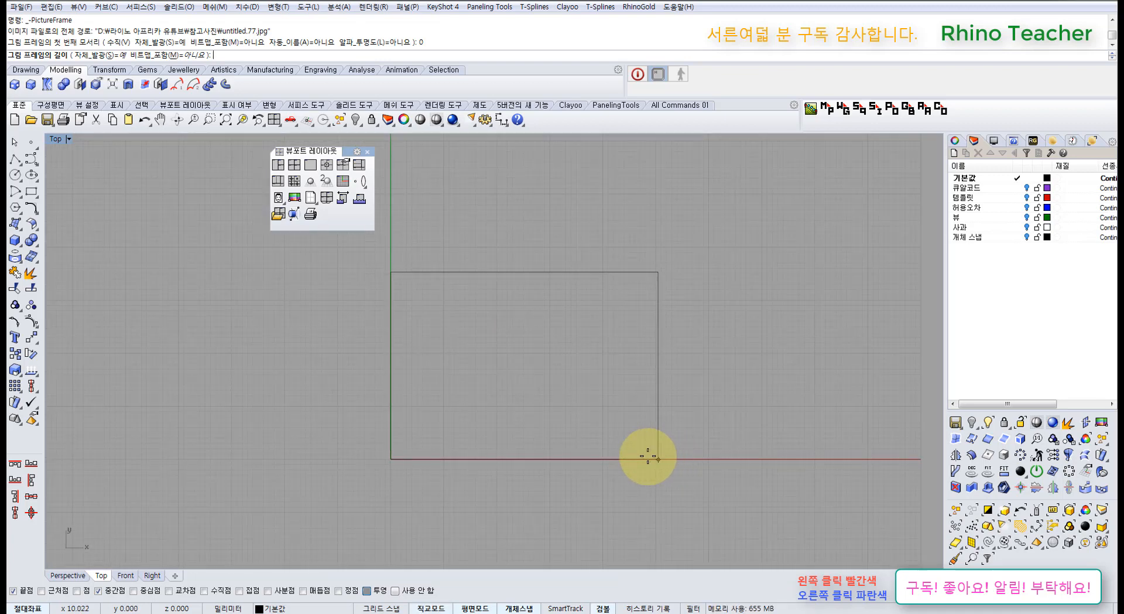
pyautogui.click(692, 459)
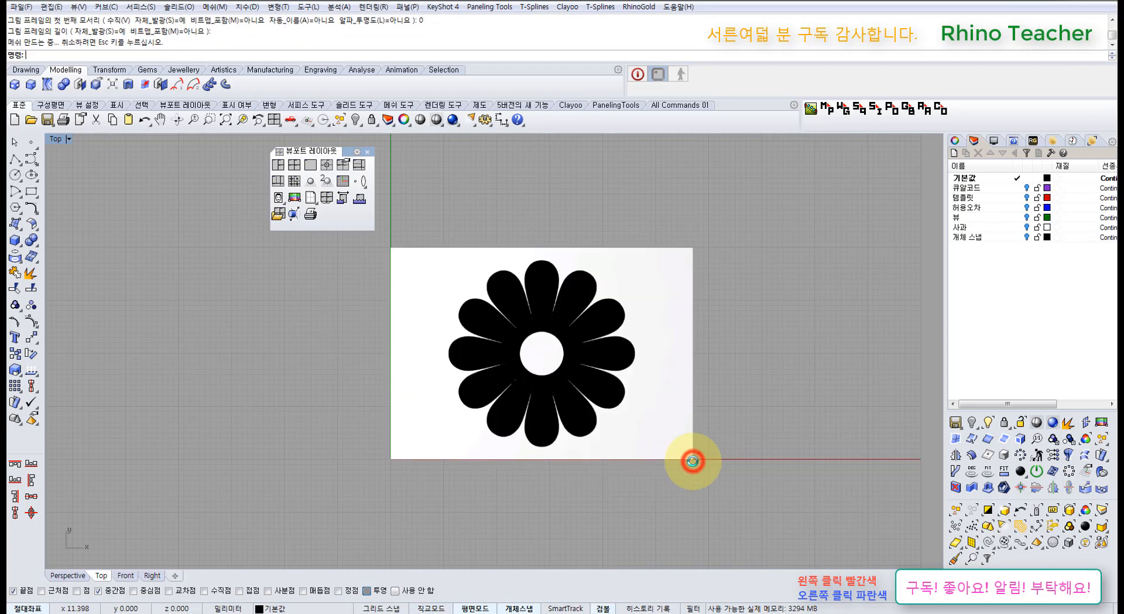
# - Move the picture frame around the origin, leaving its lower-left corner slightly below and left of the origin
pyautogui.moveTo(596, 371); pyautogui.dragTo(504, 419)
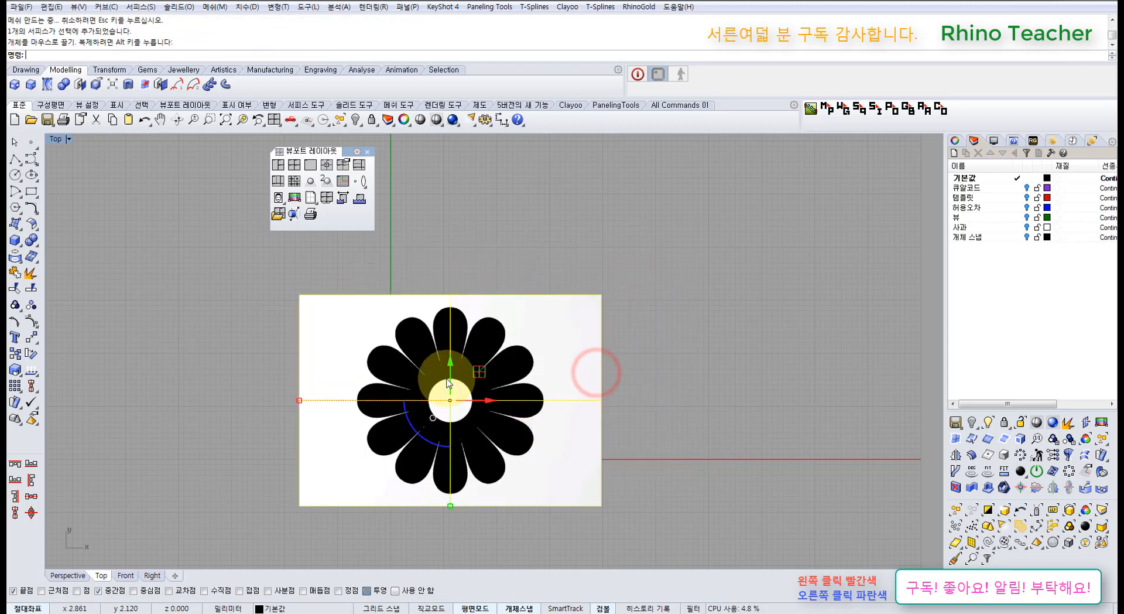
pyautogui.scroll(4, 476, 318)
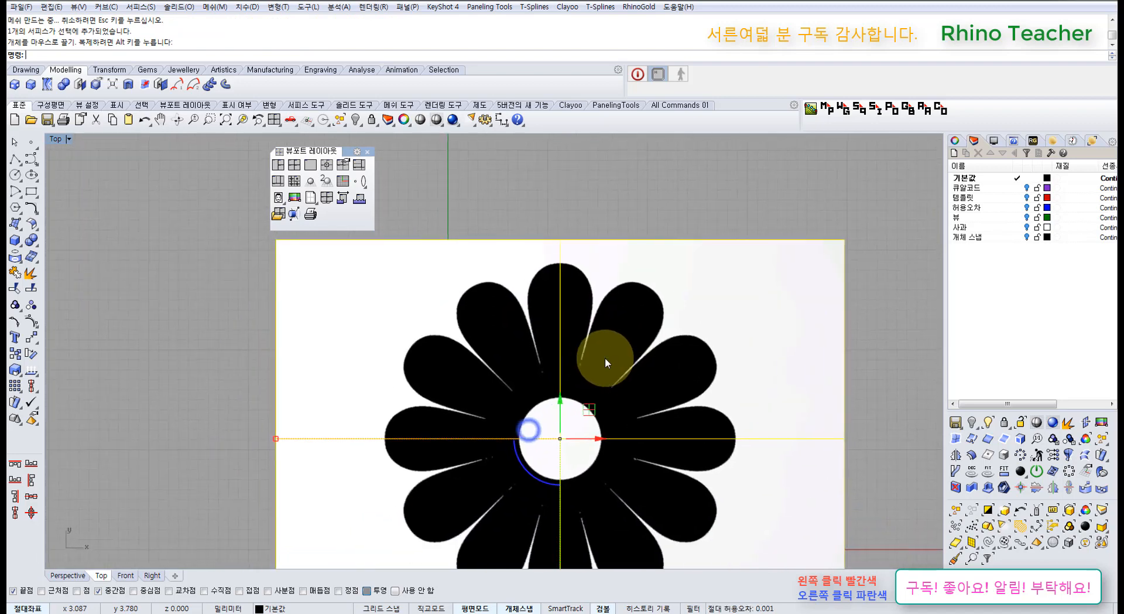
pyautogui.scroll(-3, 606, 357)
pyautogui.moveTo(670, 424); pyautogui.dragTo(702, 470)
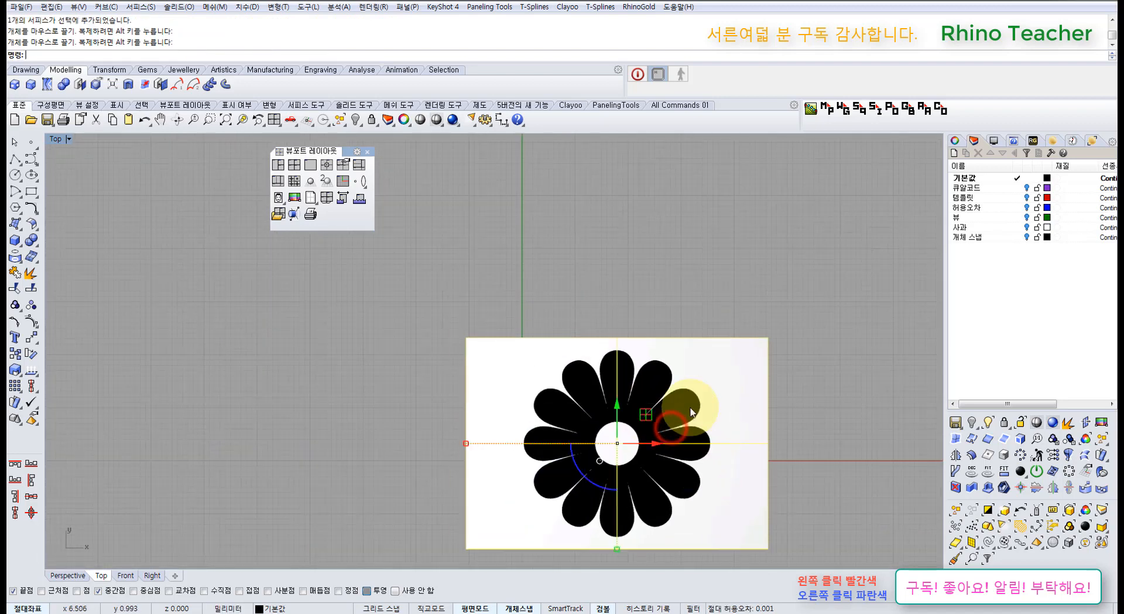
pyautogui.click(686, 315)
pyautogui.moveTo(759, 281); pyautogui.dragTo(668, 305, button='right')
pyautogui.click(811, 244)
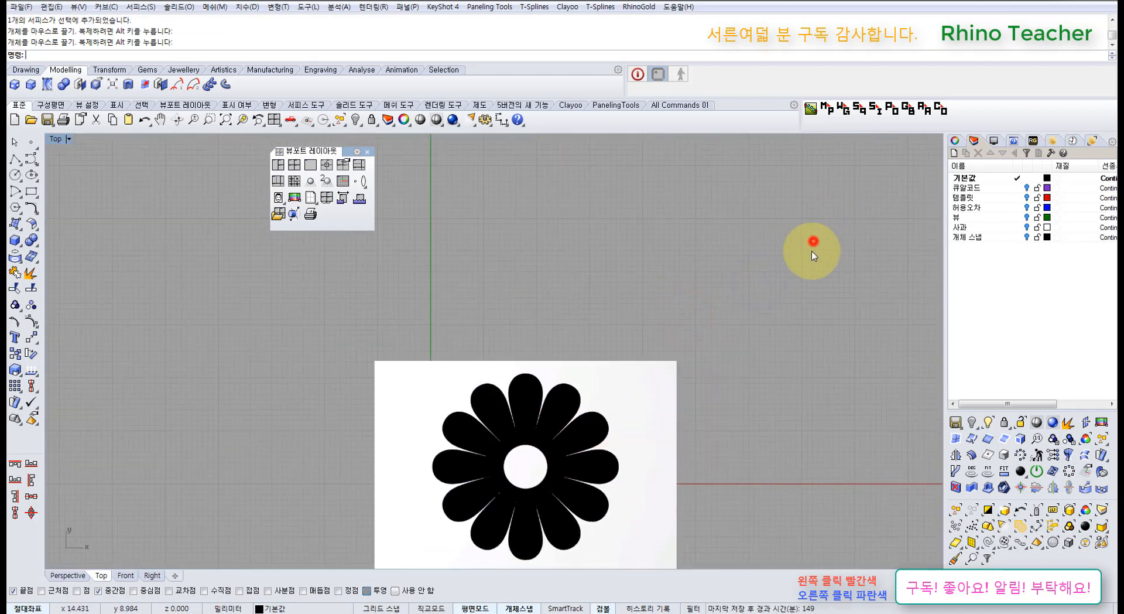
pyautogui.moveTo(633, 401); pyautogui.dragTo(671, 319)
pyautogui.click(794, 328)
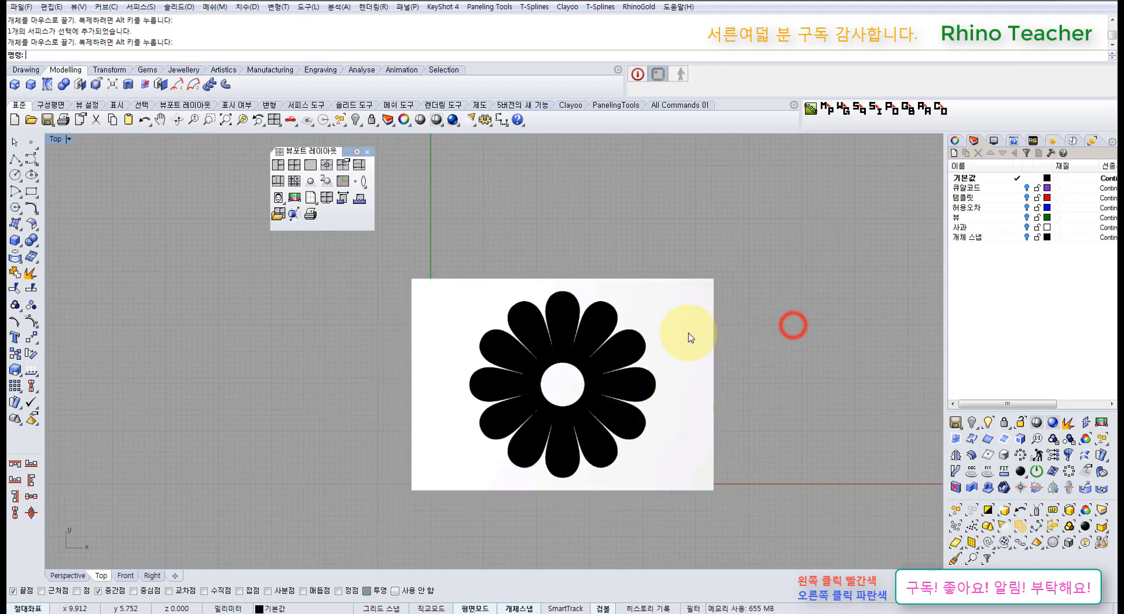
# - Select and deselect the picture frame, and display the Top viewport's properties with nothing selected
pyautogui.click(687, 335)
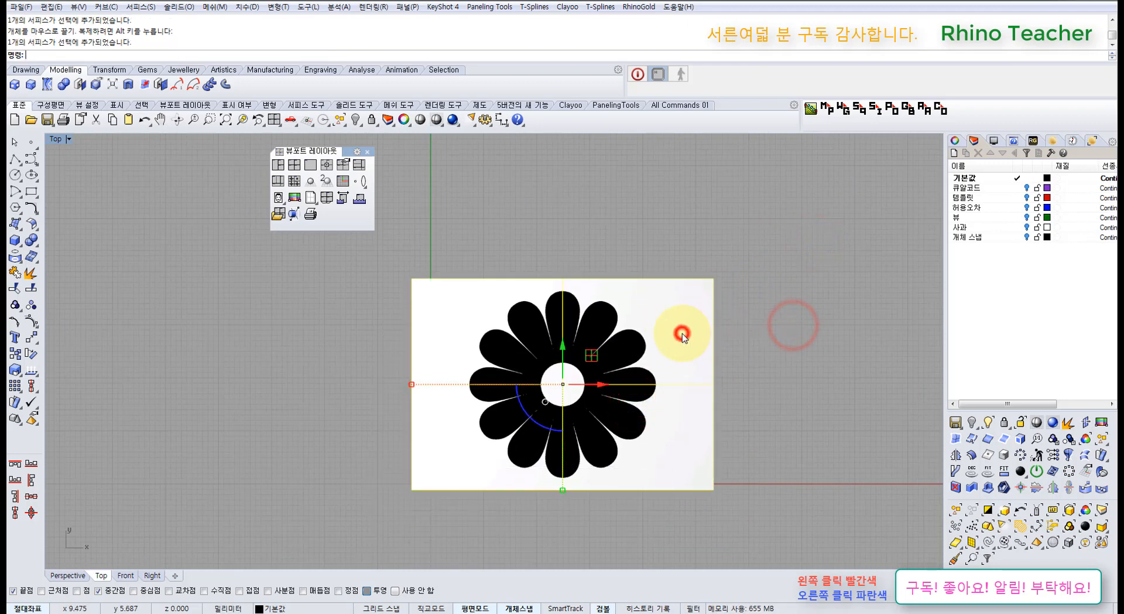
pyautogui.click(776, 317)
pyautogui.click(955, 141)
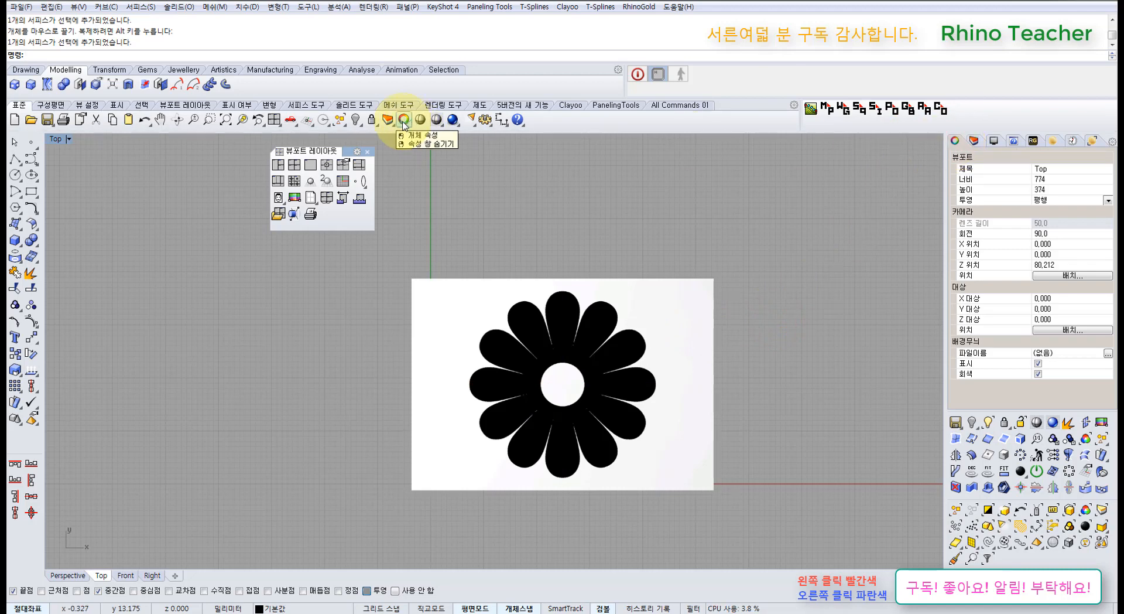
pyautogui.click(766, 246)
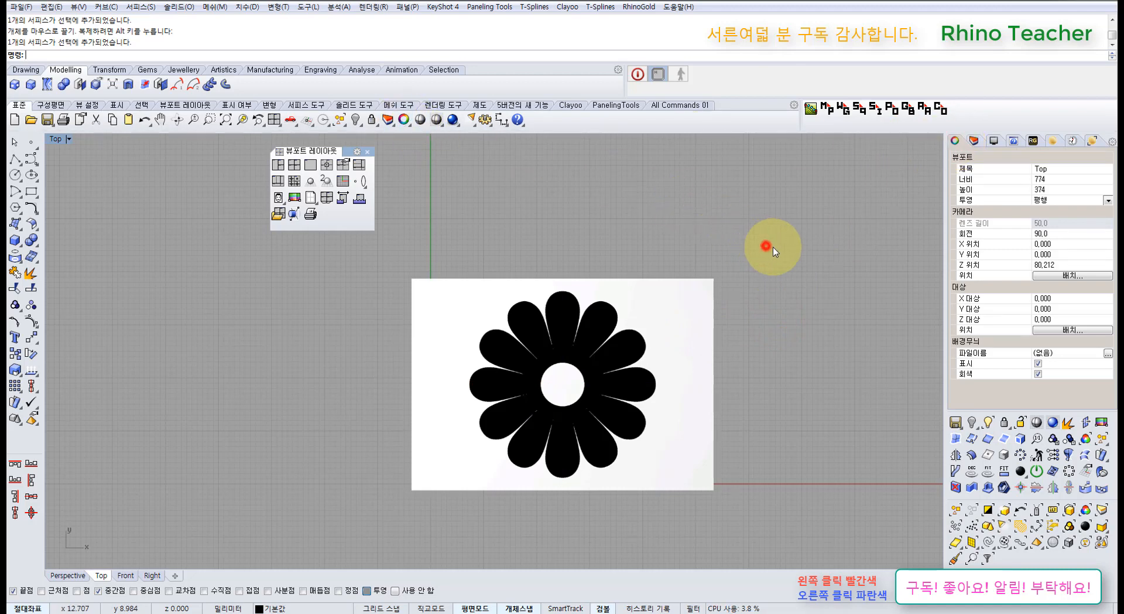
pyautogui.click(829, 221)
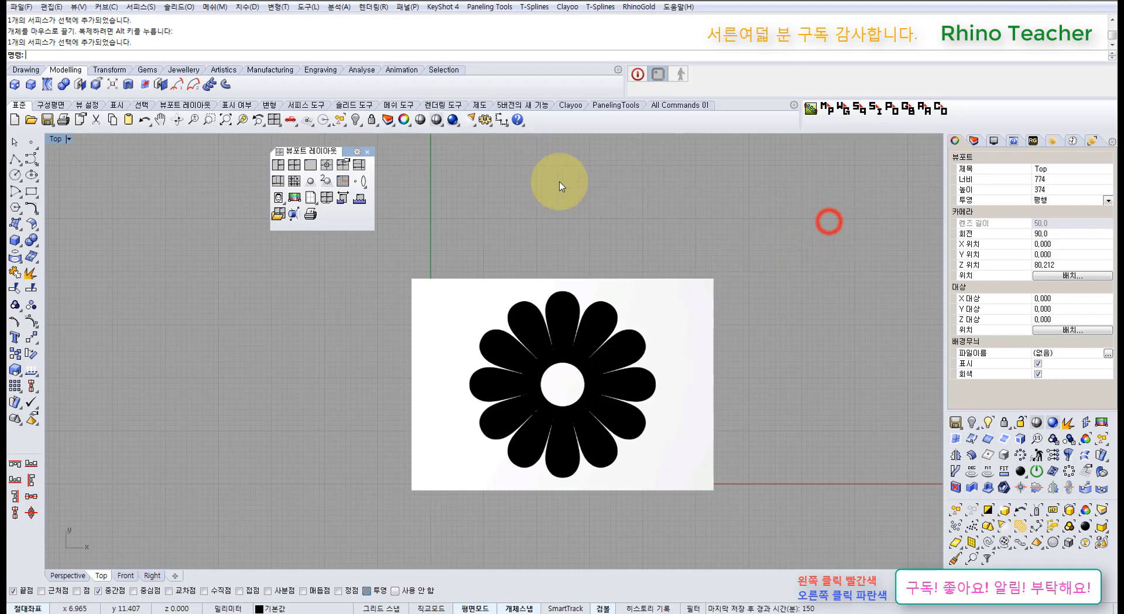
pyautogui.scroll(-12, 500, 203)
pyautogui.moveTo(472, 203); pyautogui.dragTo(533, 288, button='right')
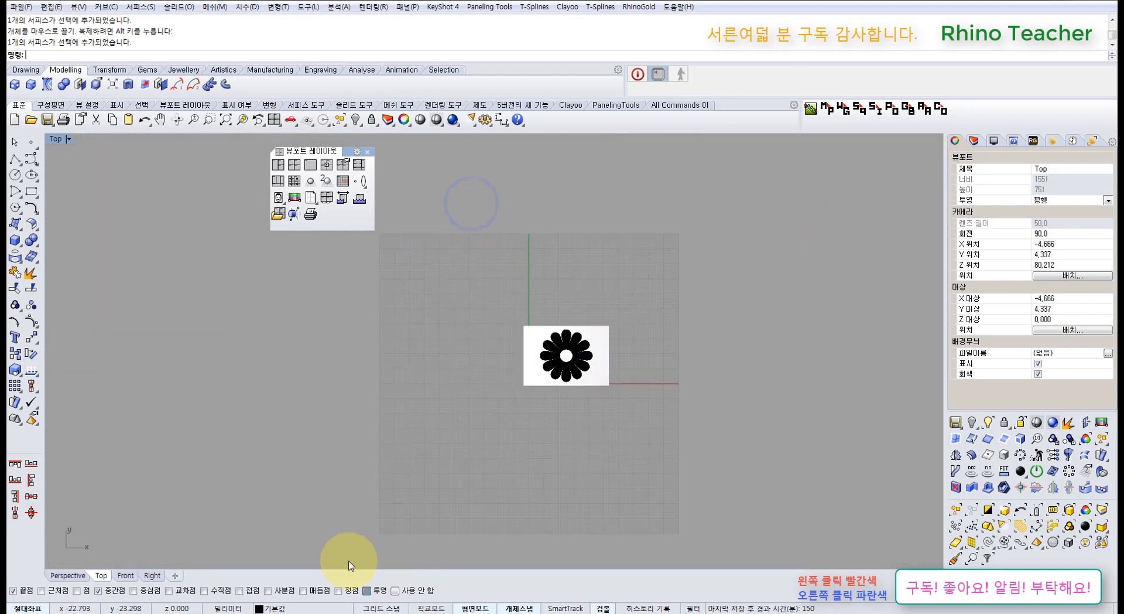
# - Show all four viewports, and maximize the Top viewport again
pyautogui.moveTo(624, 507); pyautogui.dragTo(615, 446, button='right')
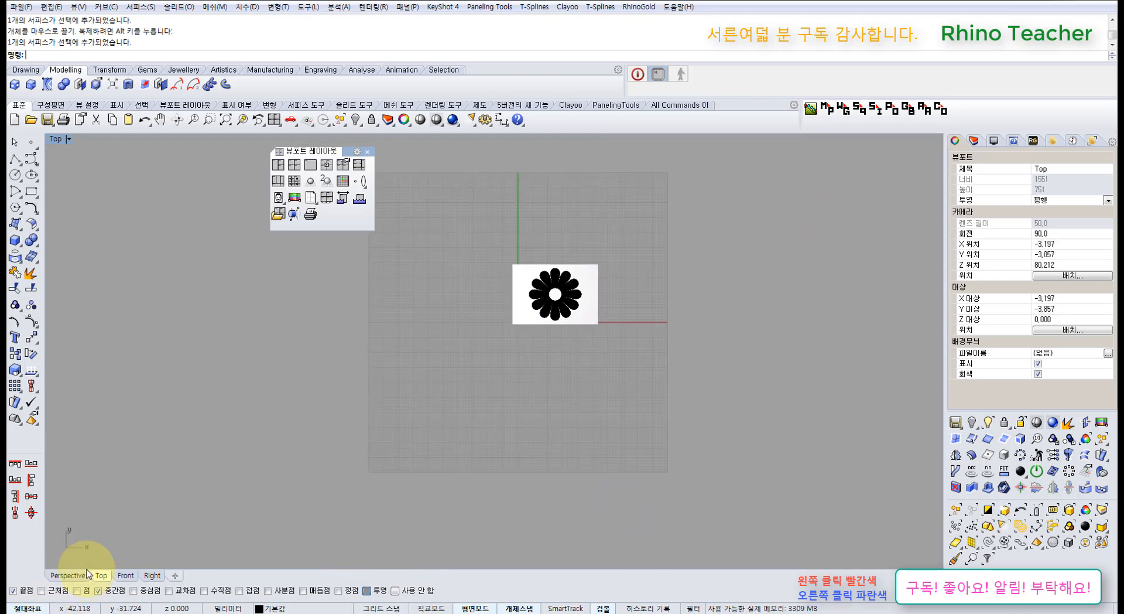
pyautogui.doubleClick(59, 140)
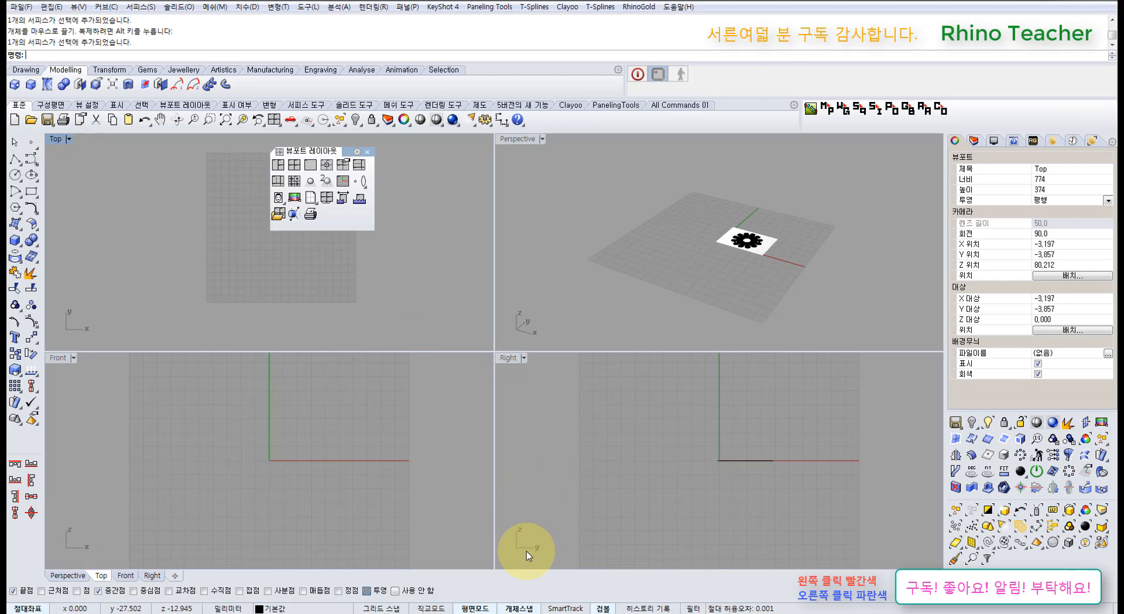
pyautogui.doubleClick(56, 138)
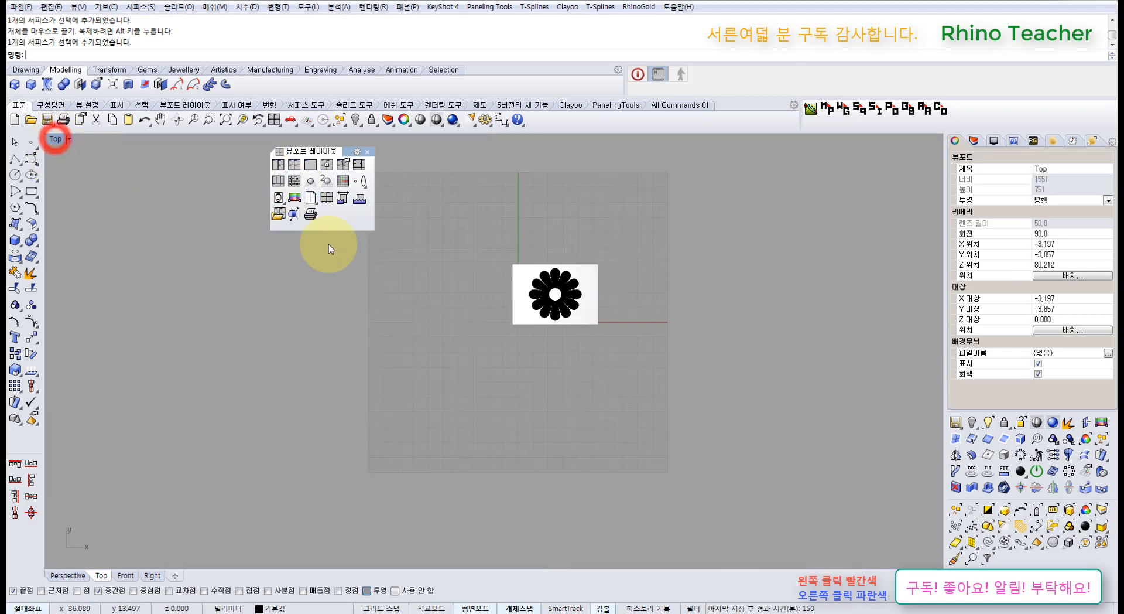
# - Select the picture frame and examine its object properties, including the display color and linetype choices, without changing them
pyautogui.moveTo(550, 297); pyautogui.dragTo(494, 352, button='right')
pyautogui.scroll(14, 494, 348)
pyautogui.moveTo(475, 310); pyautogui.dragTo(533, 351, button='right')
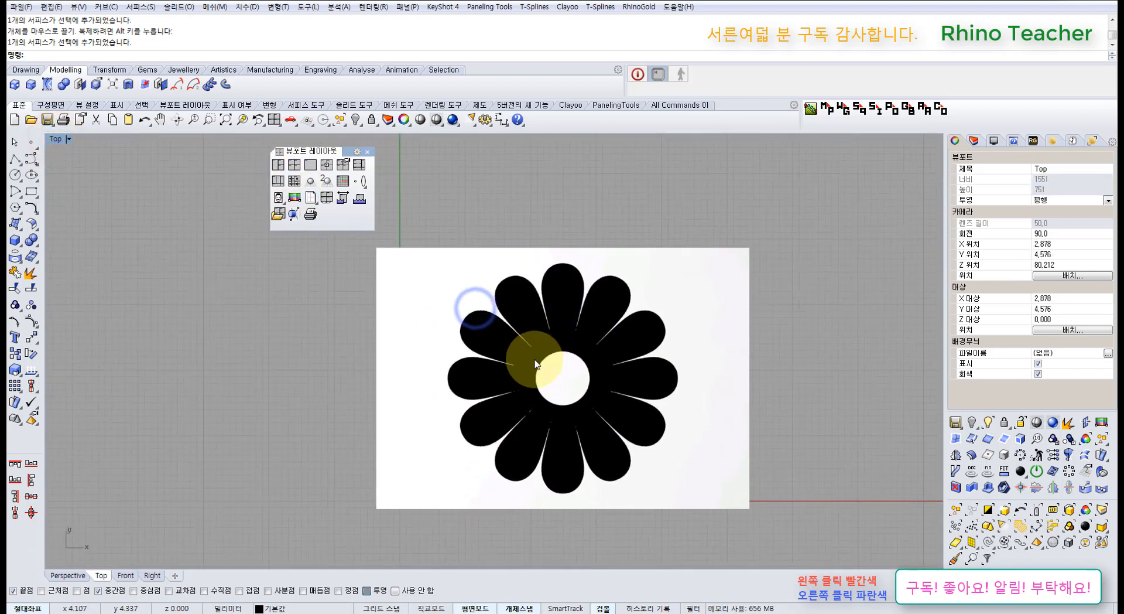
pyautogui.click(515, 379)
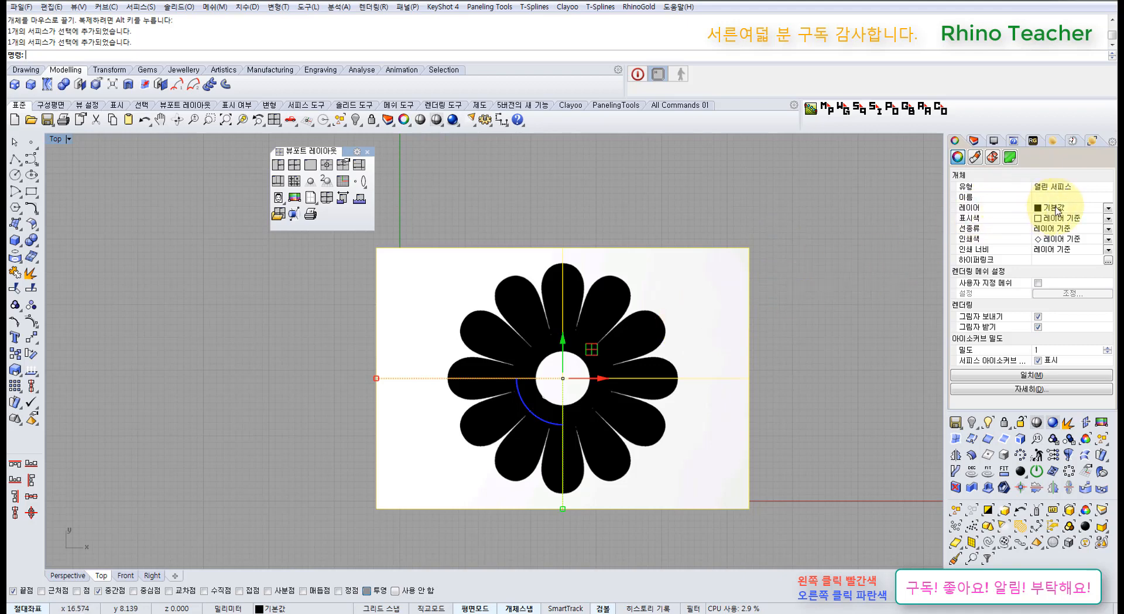
pyautogui.click(884, 235)
pyautogui.click(713, 309)
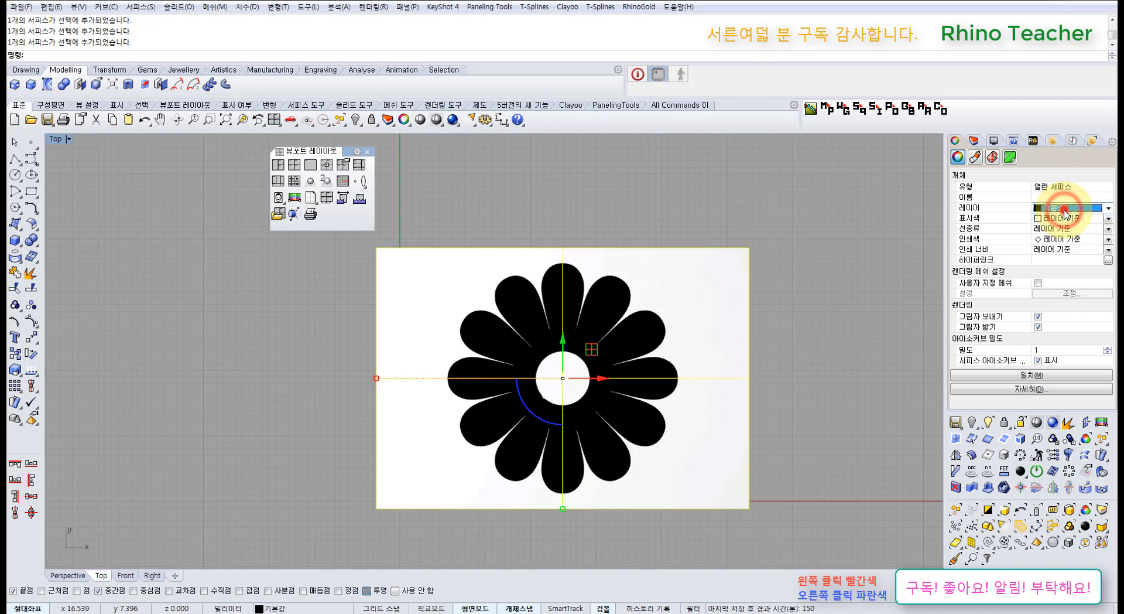
pyautogui.click(1068, 220)
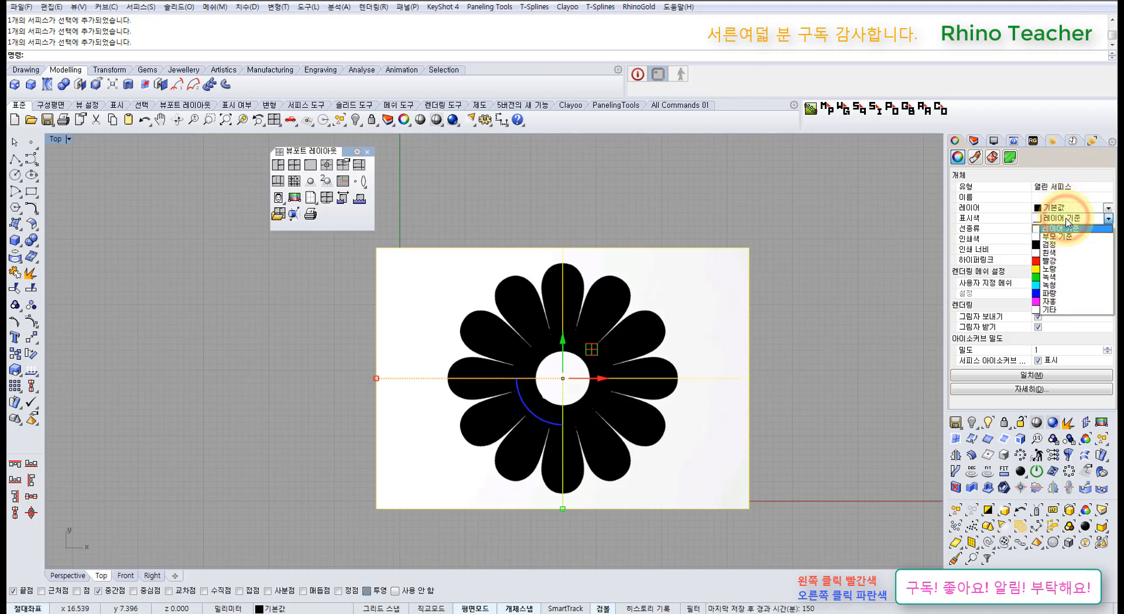
pyautogui.click(1067, 220)
pyautogui.click(1067, 231)
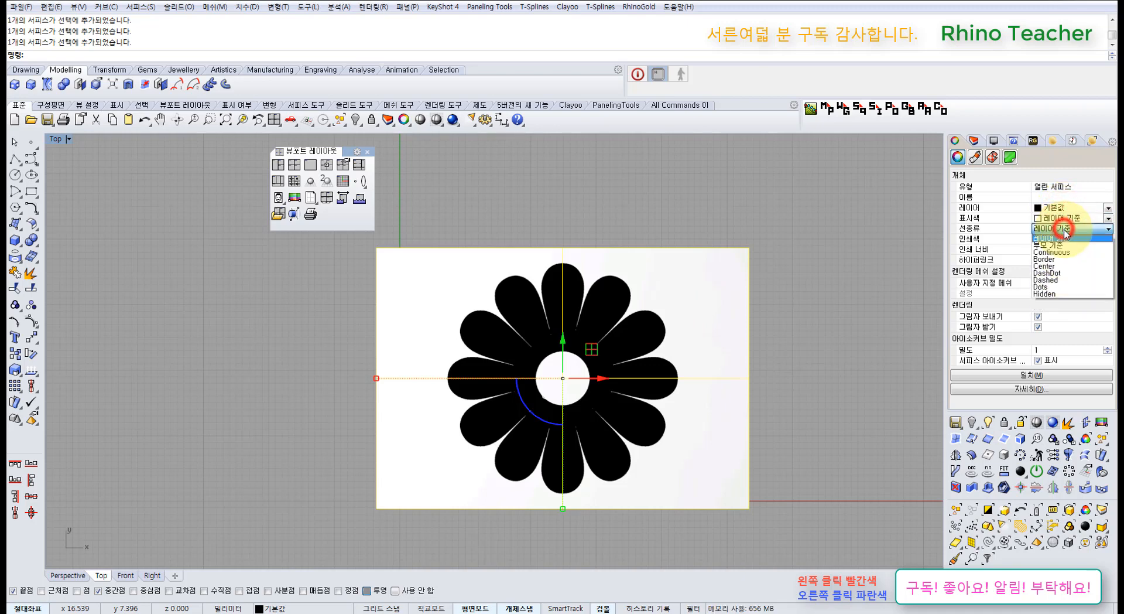
pyautogui.click(1067, 230)
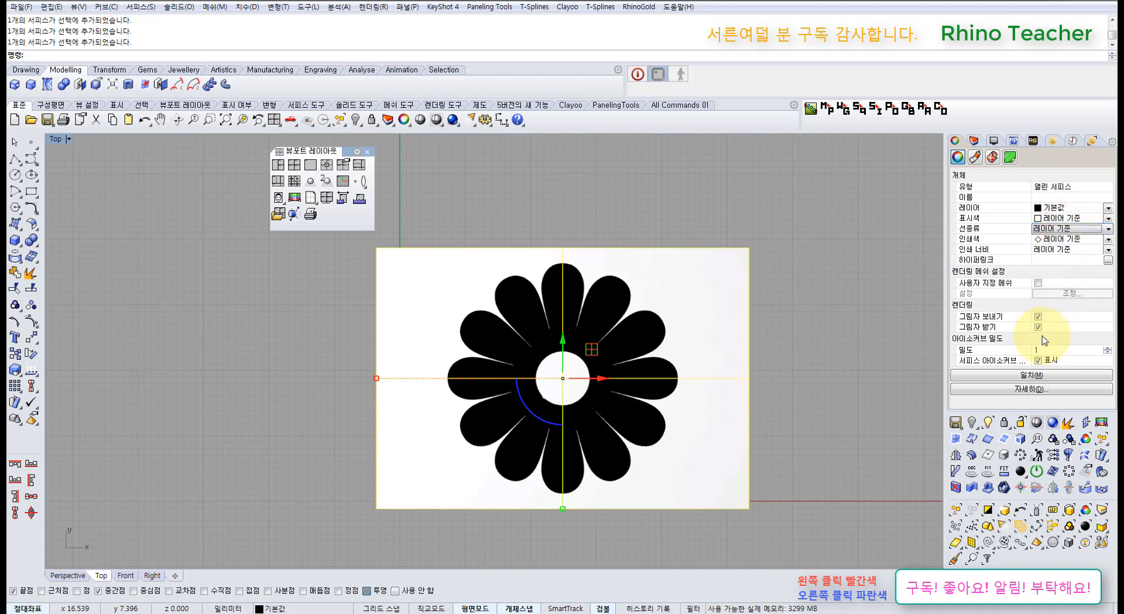
pyautogui.click(869, 256)
# - Draw a sphere above and to the right of the picture frame in the Top viewport
pyautogui.moveTo(869, 252); pyautogui.dragTo(699, 312, button='right')
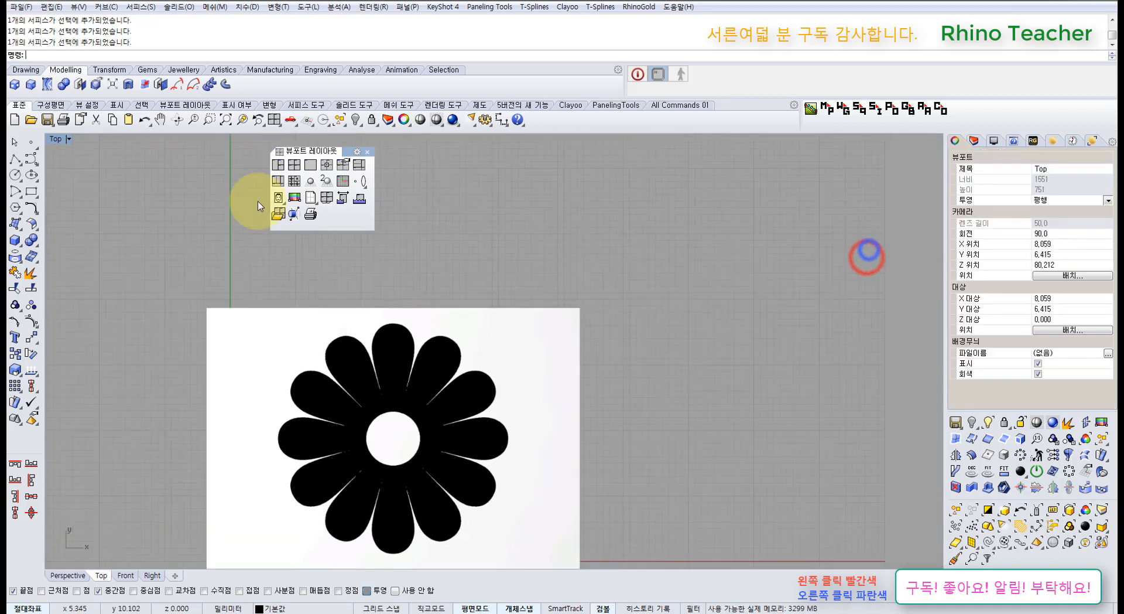
pyautogui.click(22, 240)
pyautogui.click(66, 243)
pyautogui.click(656, 253)
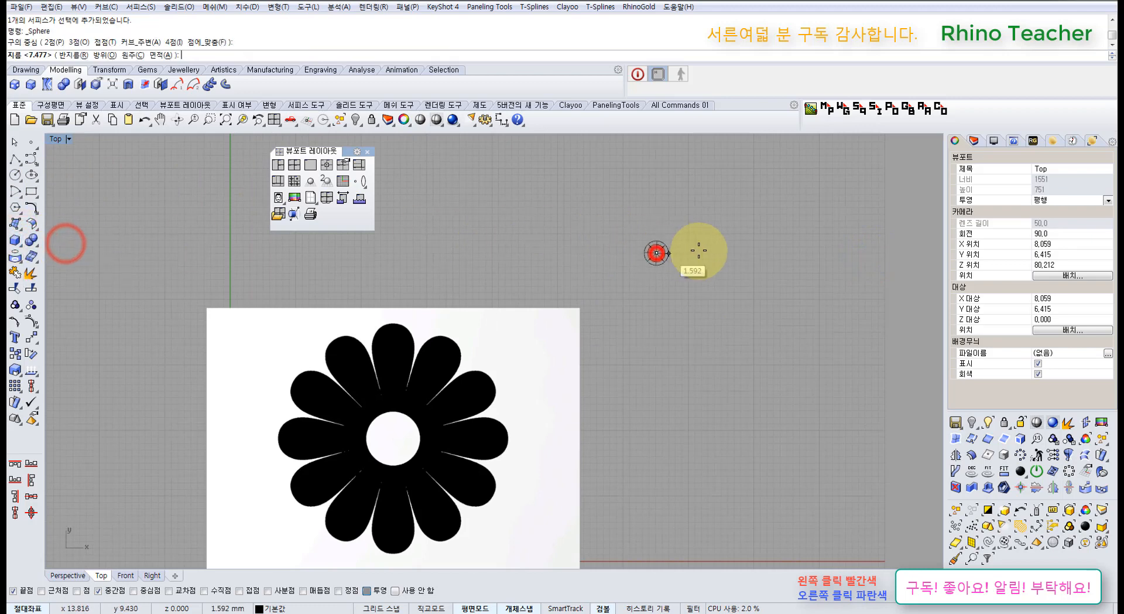
pyautogui.click(725, 250)
pyautogui.scroll(2, 685, 253)
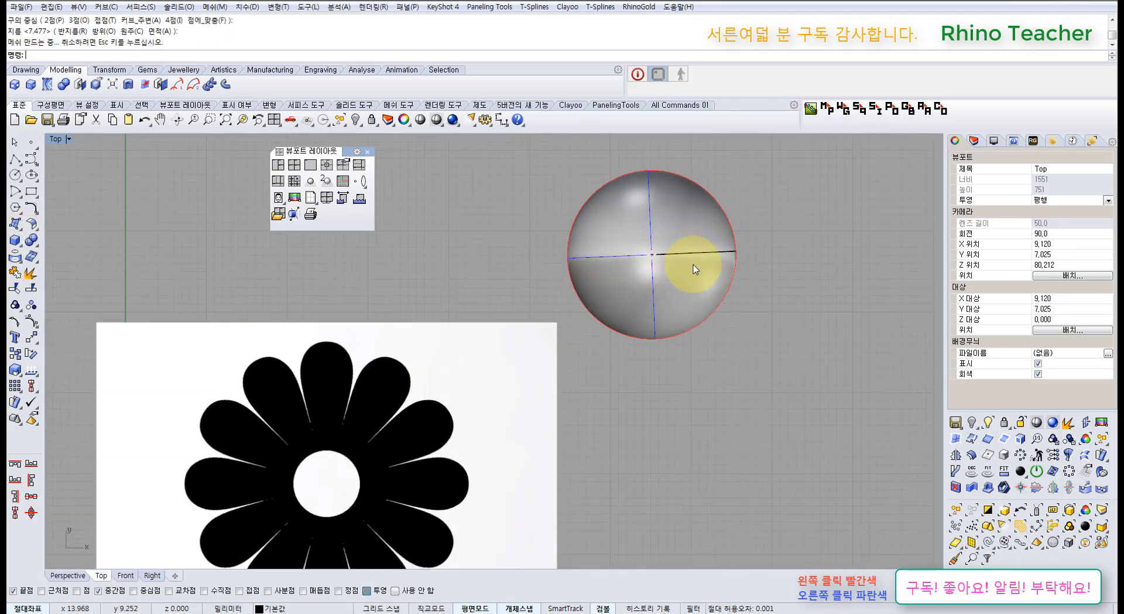
# - Select the sphere, and switch its surface isocurve display off and back on
pyautogui.click(686, 282)
pyautogui.click(793, 323)
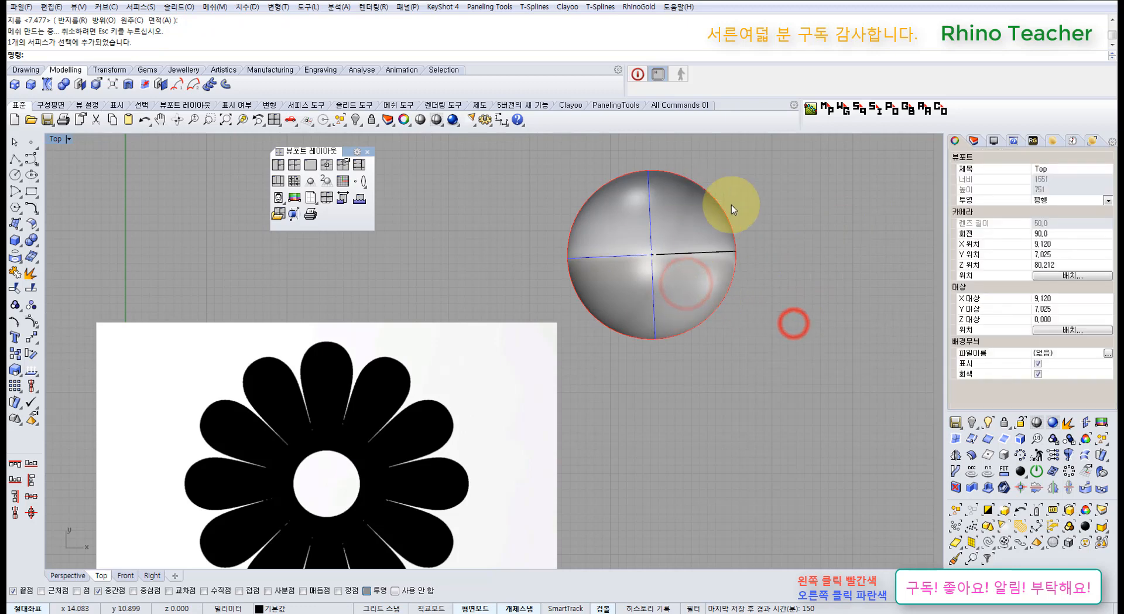
pyautogui.click(678, 297)
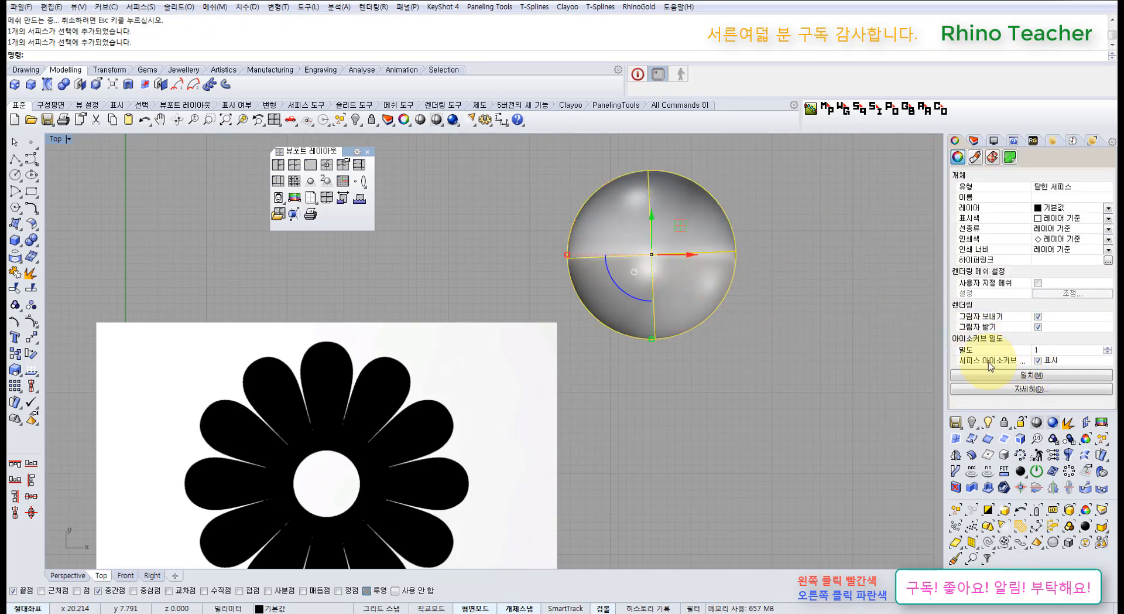
pyautogui.click(1038, 360)
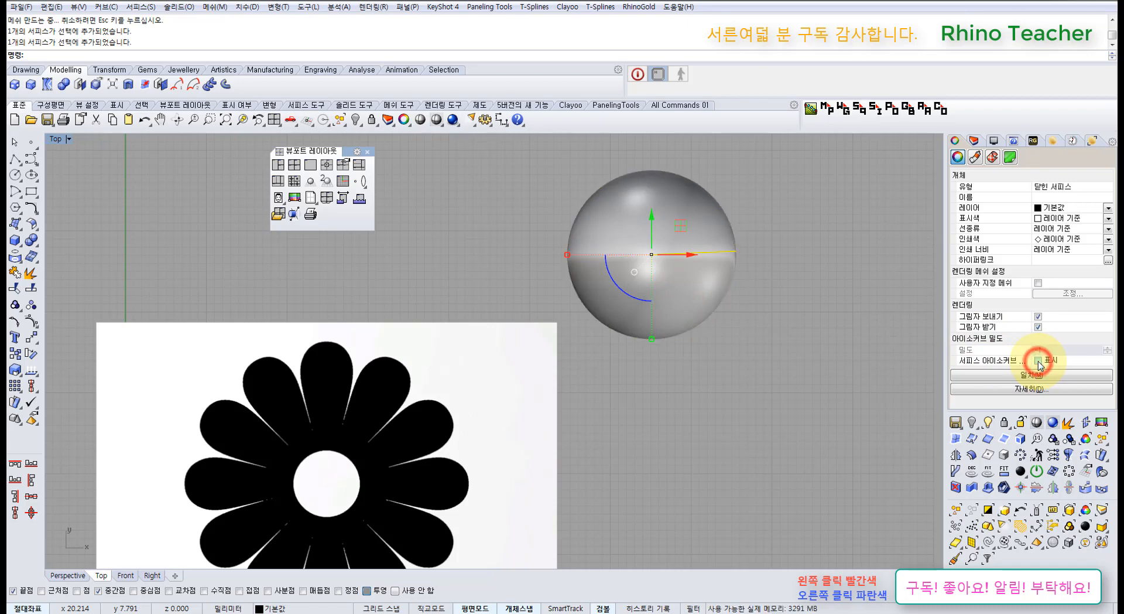
pyautogui.click(812, 349)
pyautogui.click(674, 311)
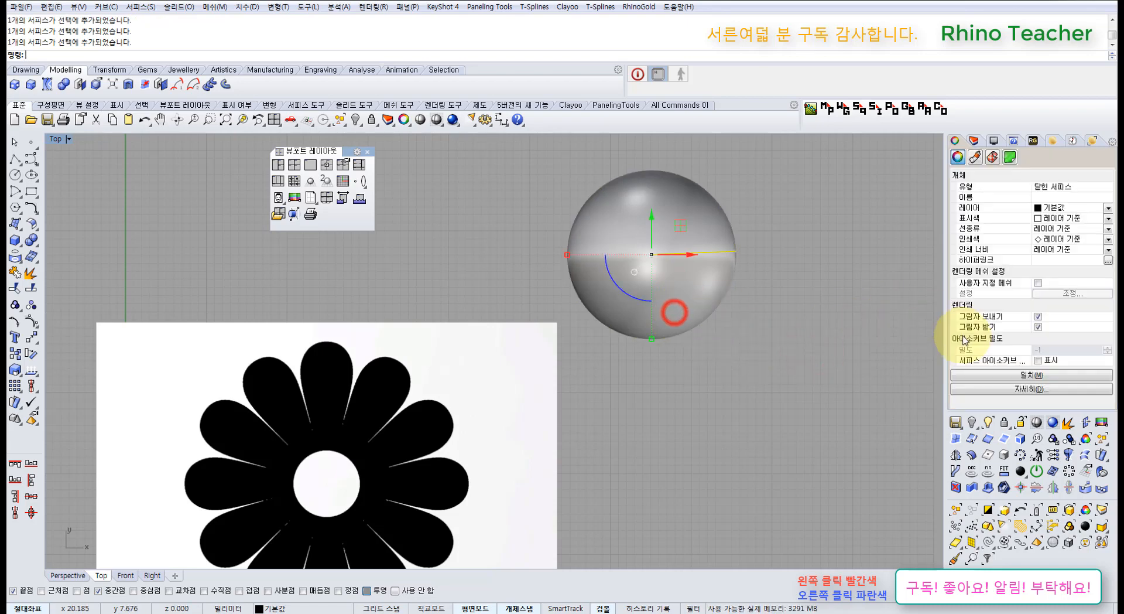
pyautogui.click(1039, 360)
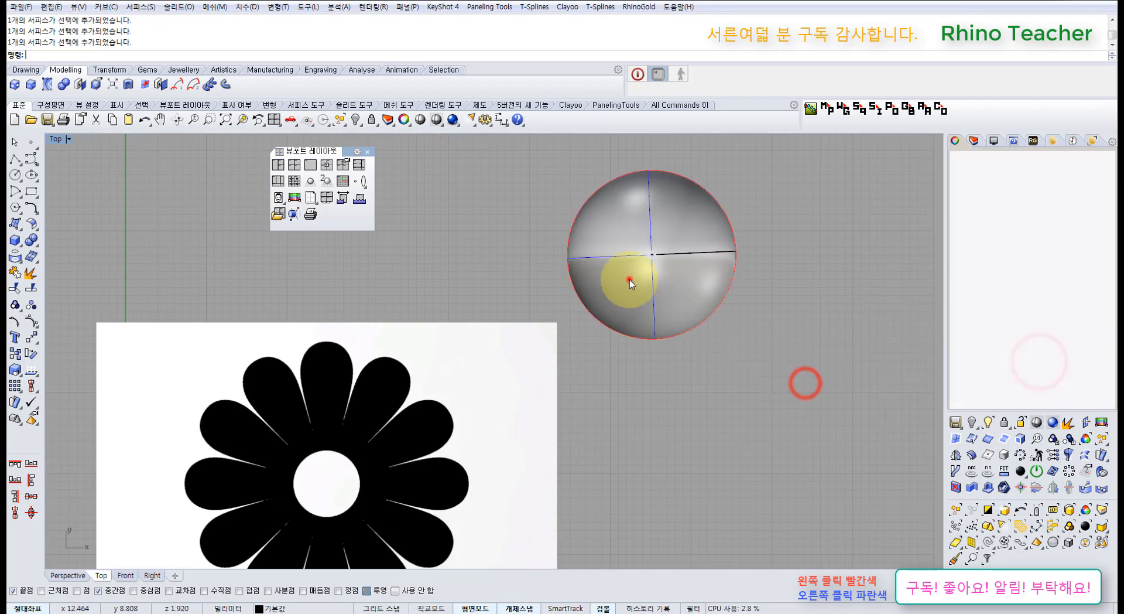
# - Delete the sphere beside the picture frame
pyautogui.click(630, 281)
pyautogui.moveTo(627, 318); pyautogui.dragTo(706, 245, button='right')
pyautogui.press('Delete')
# - Set the picture frame material's transparency to about 78%, return to its object properties and deselect it
pyautogui.click(553, 316)
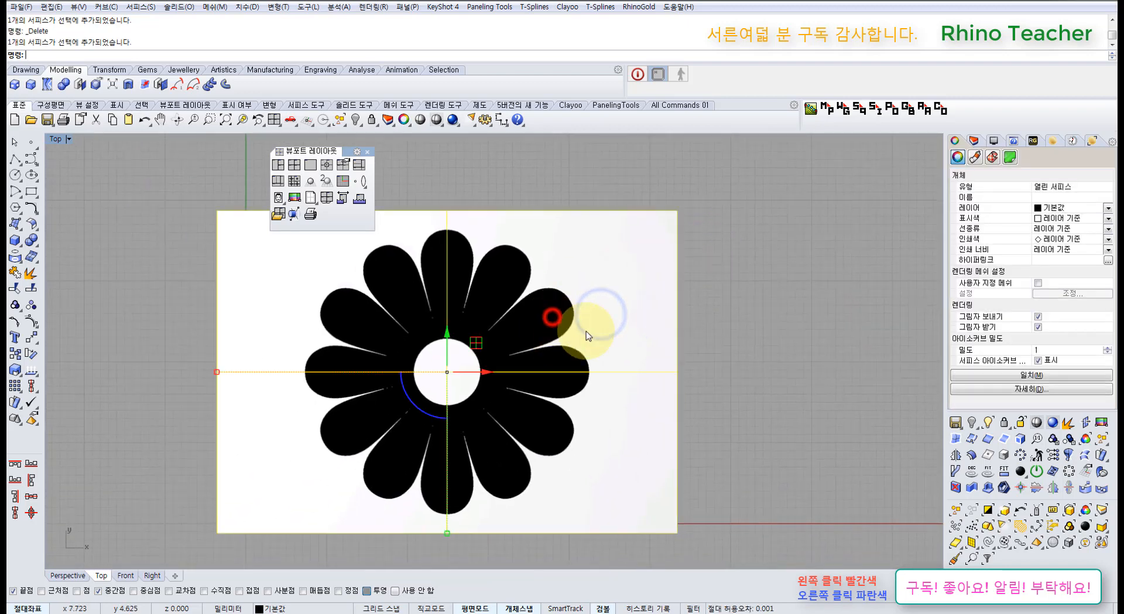
pyautogui.moveTo(609, 373); pyautogui.dragTo(666, 405, button='right')
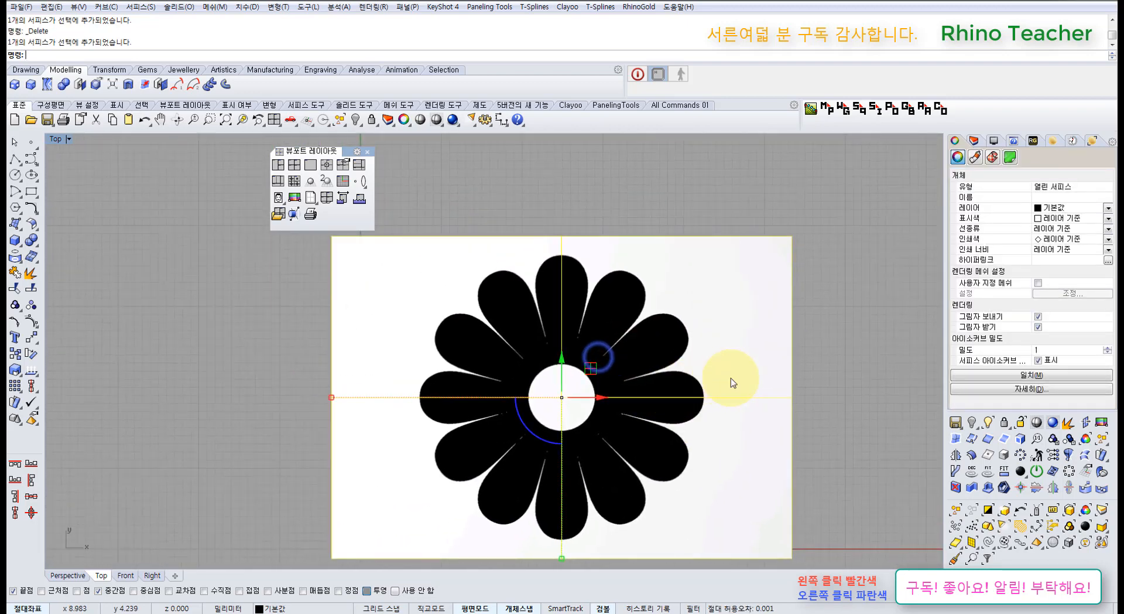
pyautogui.click(861, 240)
pyautogui.click(709, 292)
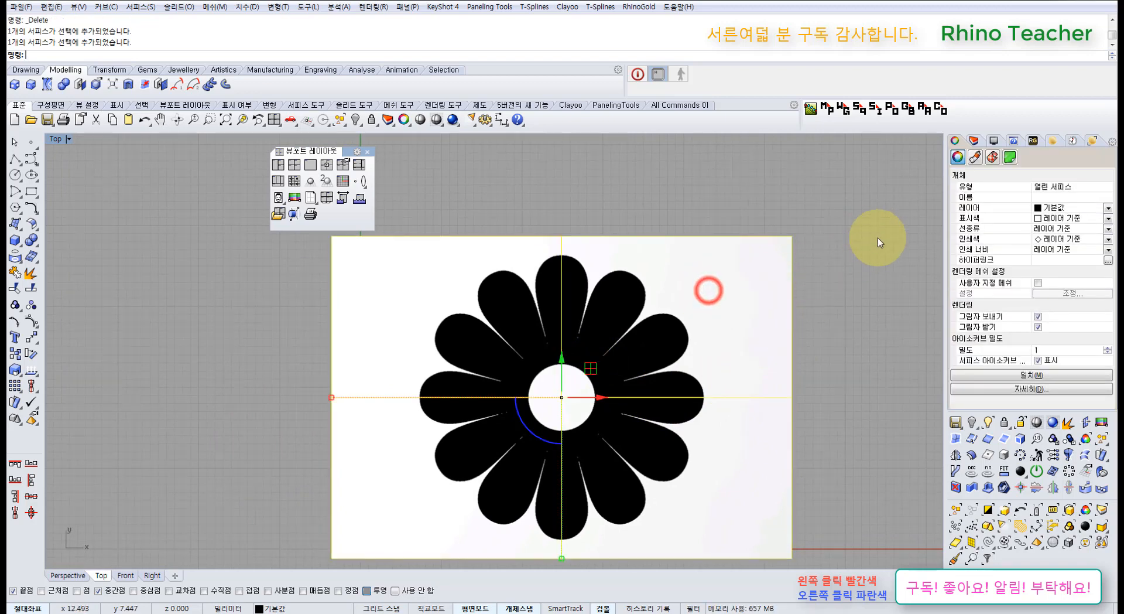
pyautogui.click(977, 158)
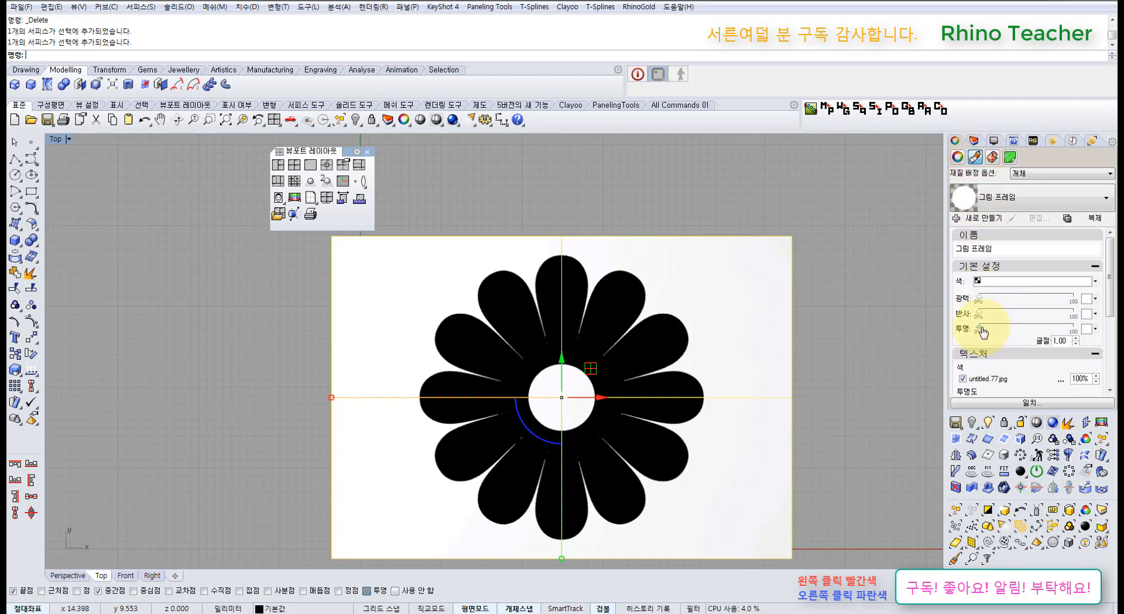
pyautogui.moveTo(994, 330); pyautogui.dragTo(1054, 333)
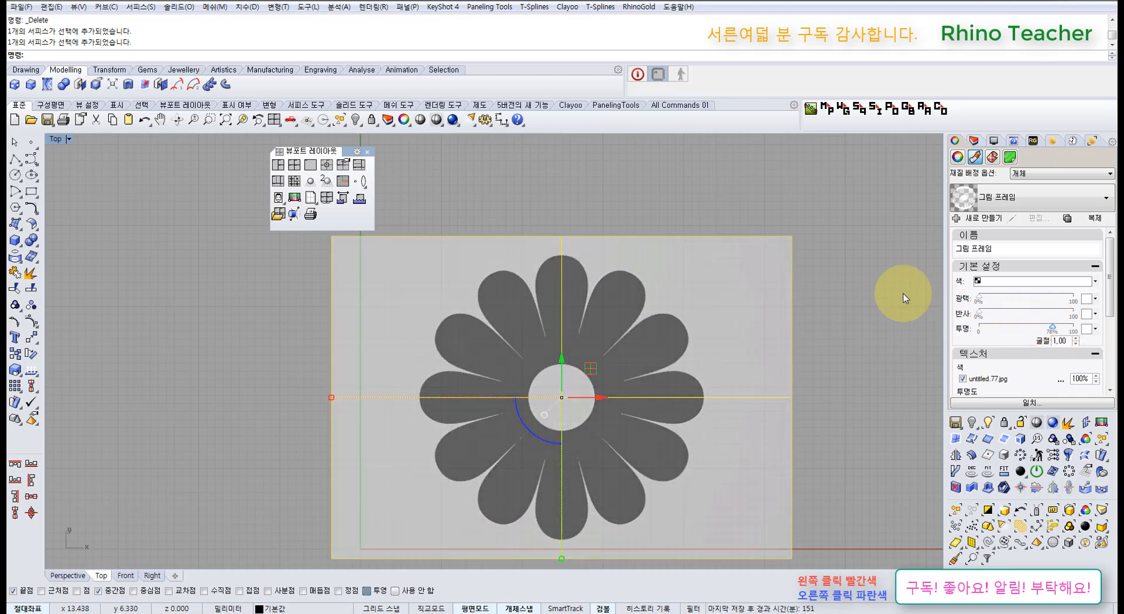
pyautogui.click(958, 158)
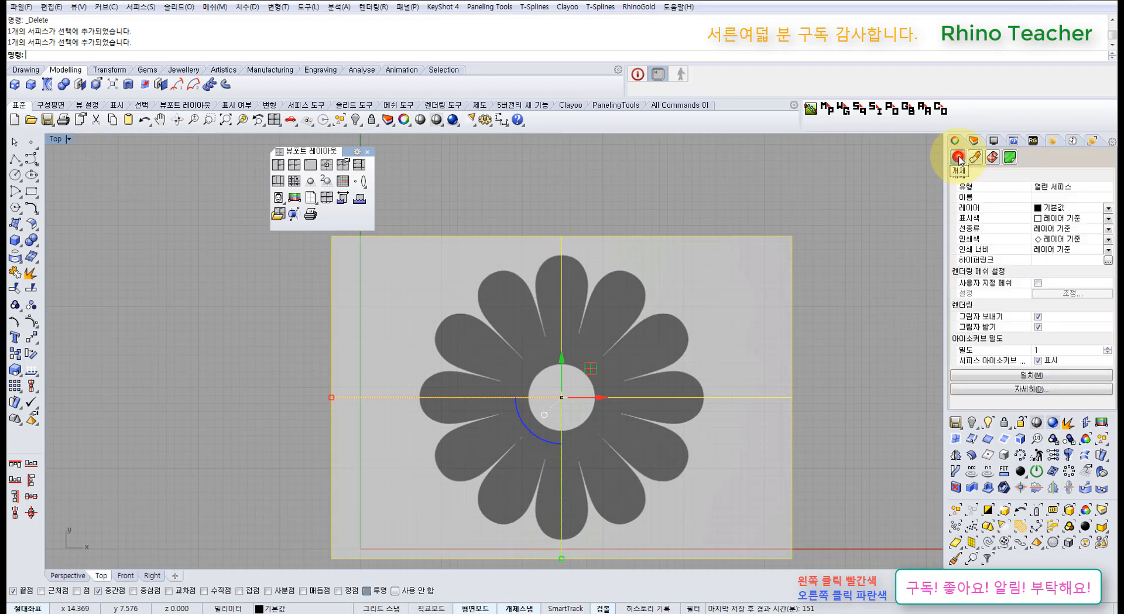
pyautogui.click(813, 186)
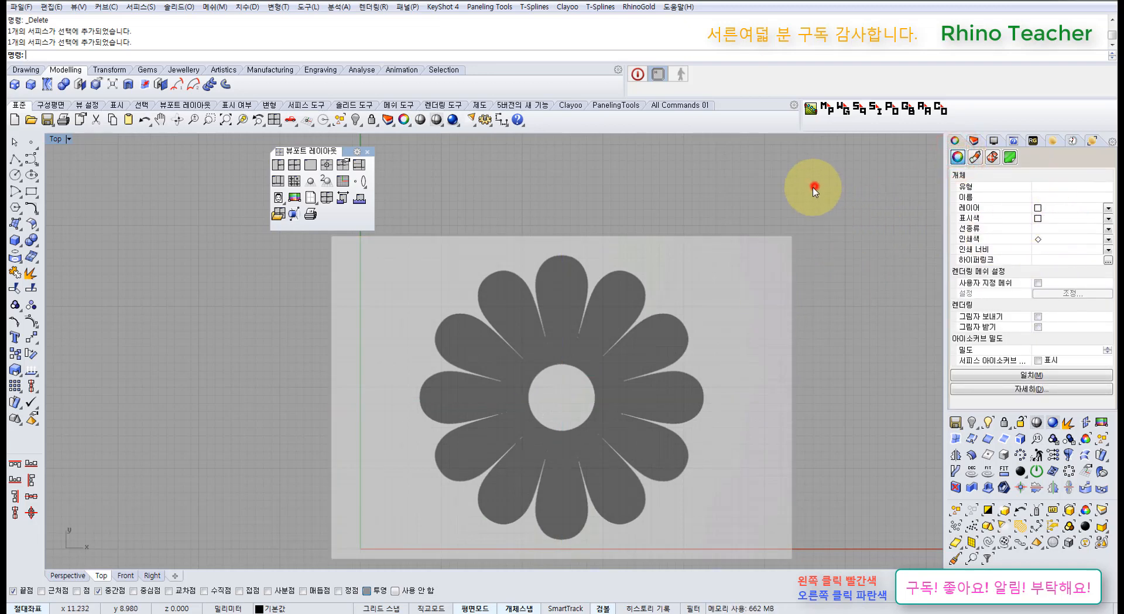
# - Move the picture frame onto the origin, and from there to the positive X side so it straddles the X axis
pyautogui.scroll(-6, 767, 227)
pyautogui.moveTo(766, 228); pyautogui.dragTo(706, 232, button='right')
pyautogui.moveTo(671, 306); pyautogui.dragTo(560, 388)
pyautogui.scroll(6, 462, 392)
pyautogui.scroll(-5, 469, 389)
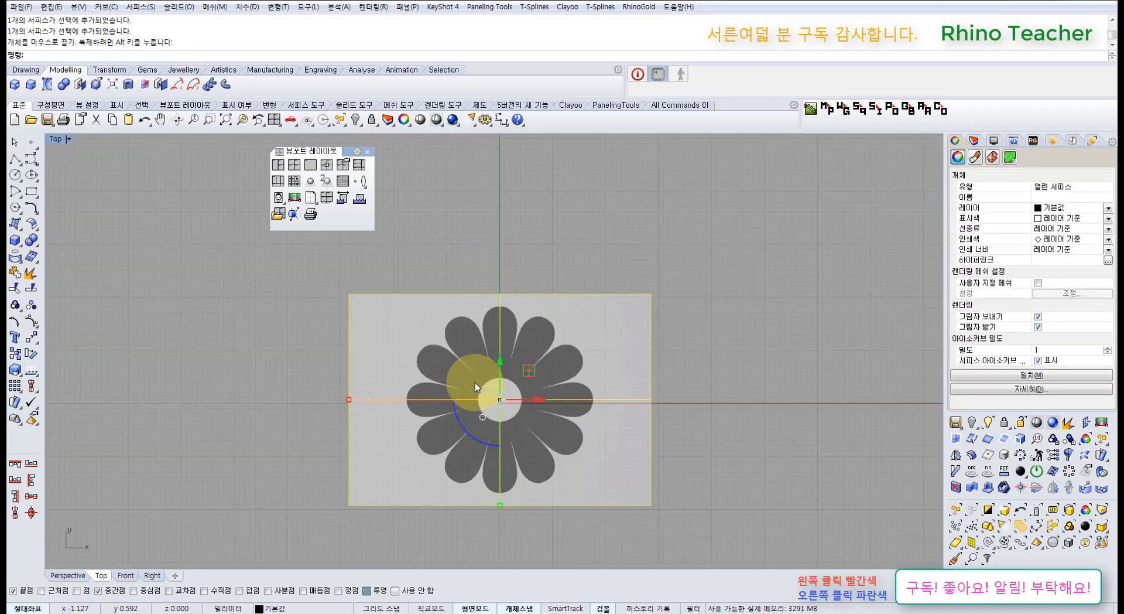
pyautogui.moveTo(485, 379); pyautogui.dragTo(753, 343)
pyautogui.click(578, 246)
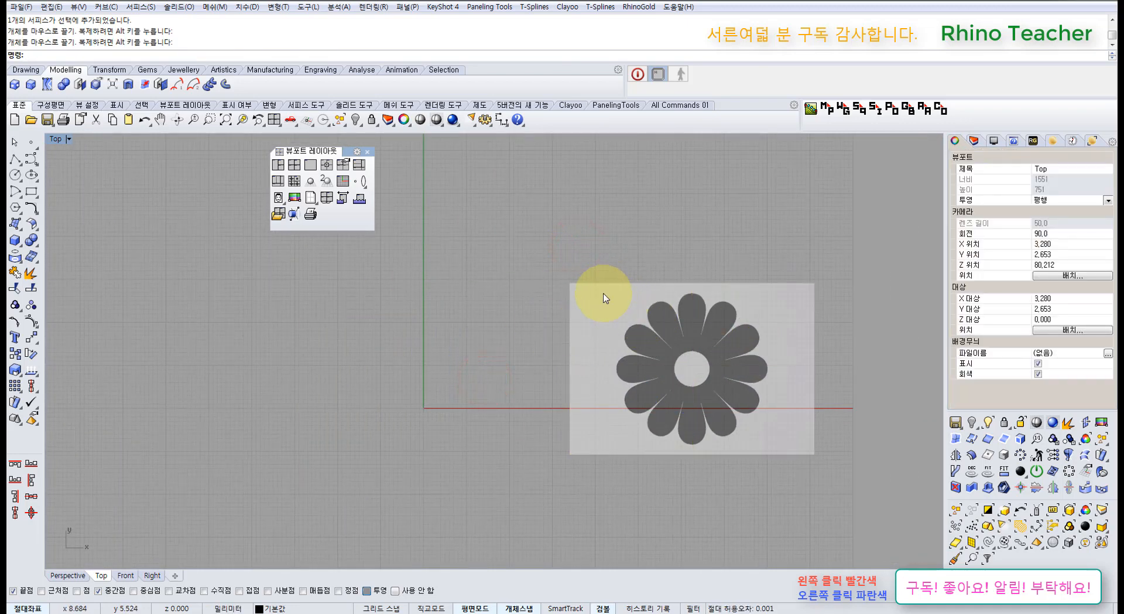
# - Draw a circle with a diameter of 10 mm centered at the origin (0)
pyautogui.click(14, 176)
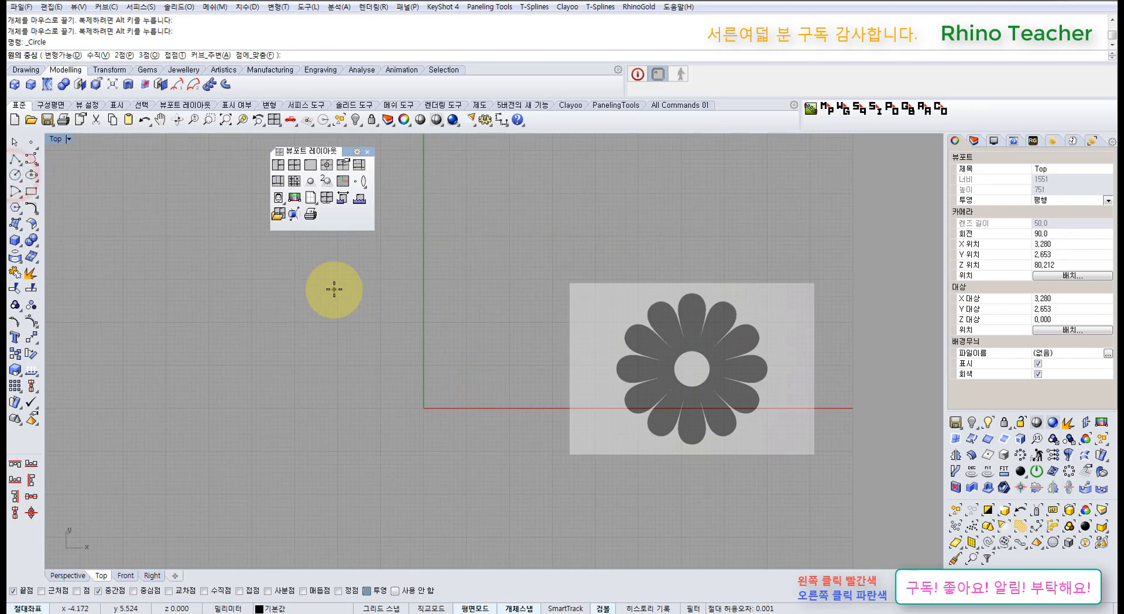
pyautogui.write('0')
pyautogui.press('Return')
pyautogui.write('10')
pyautogui.press('Return')
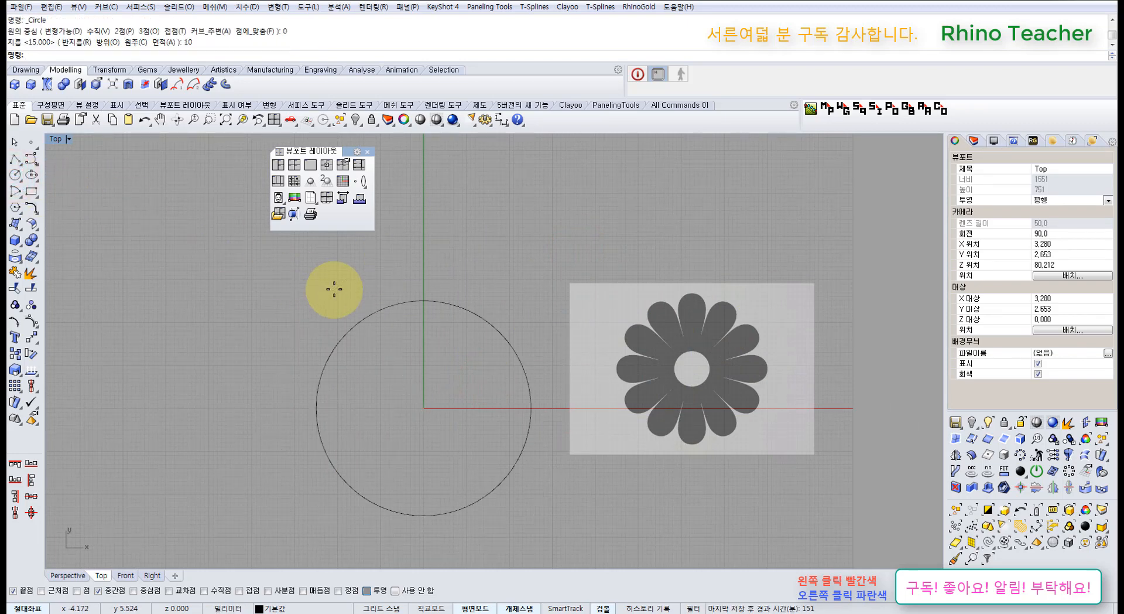
# - Select the circle and dimension its horizontal diameter between its outer points on the X axis, placing the dimension above it
pyautogui.moveTo(384, 389); pyautogui.dragTo(299, 338)
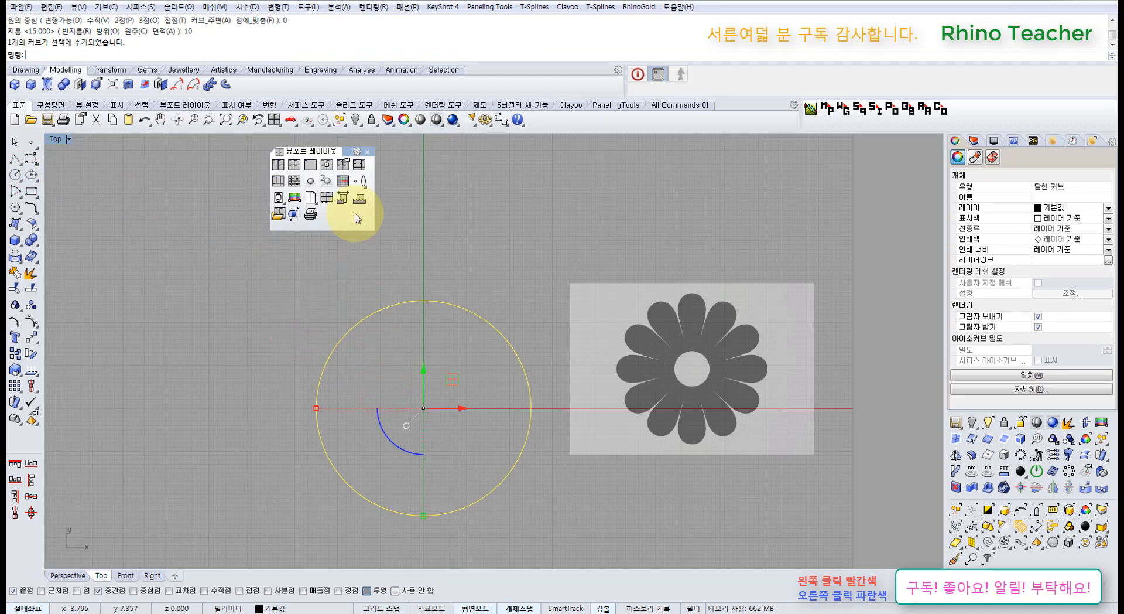
pyautogui.click(502, 120)
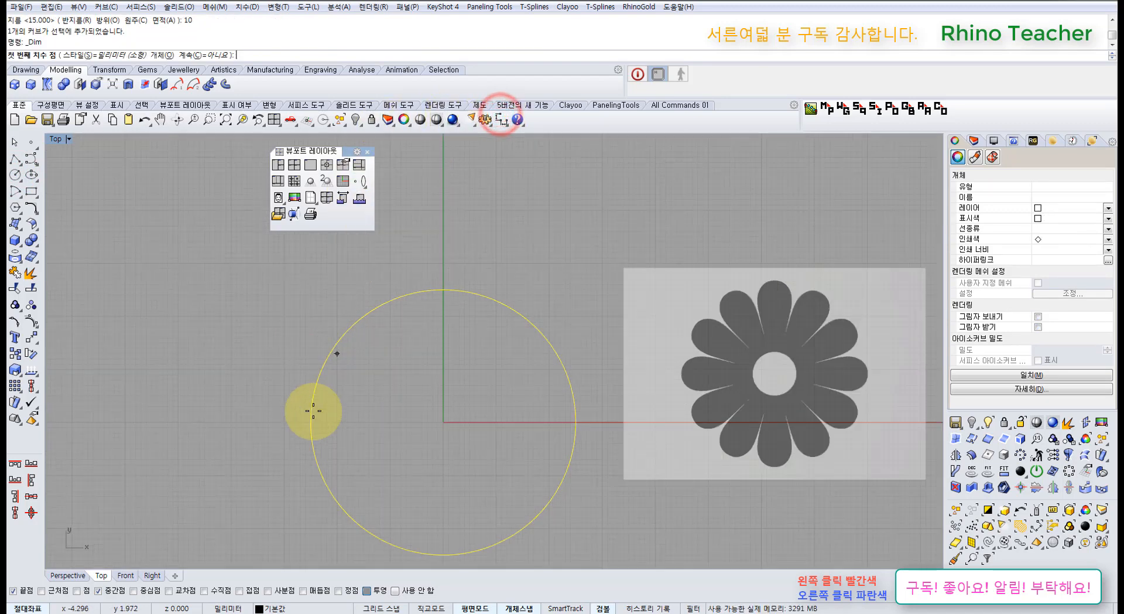
pyautogui.scroll(1, 350, 338)
pyautogui.click(311, 421)
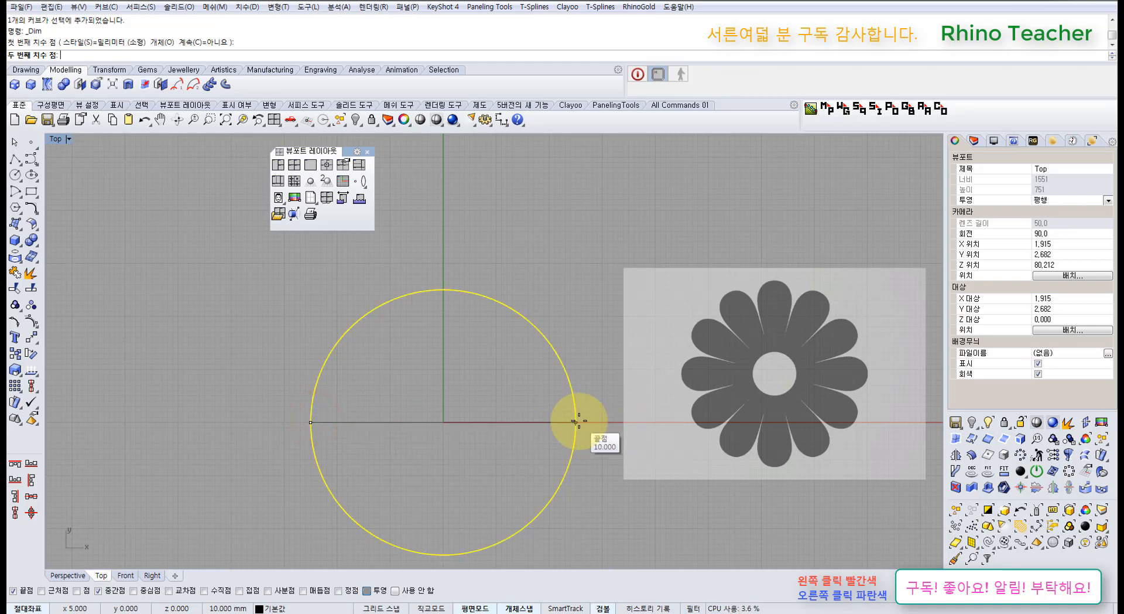
pyautogui.click(577, 422)
pyautogui.click(569, 243)
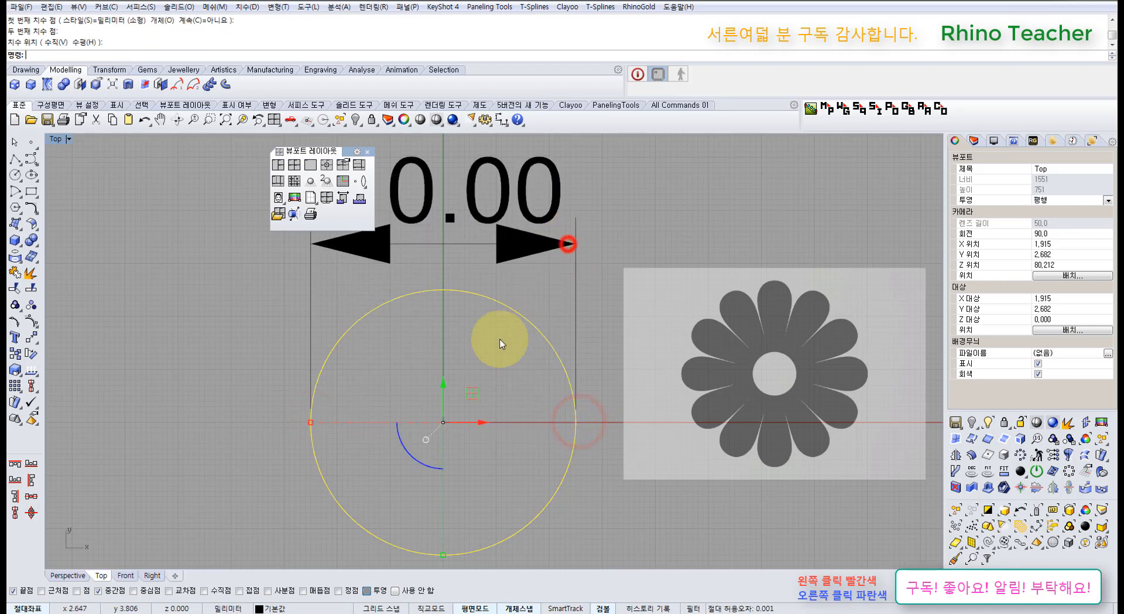
pyautogui.scroll(3, 472, 349)
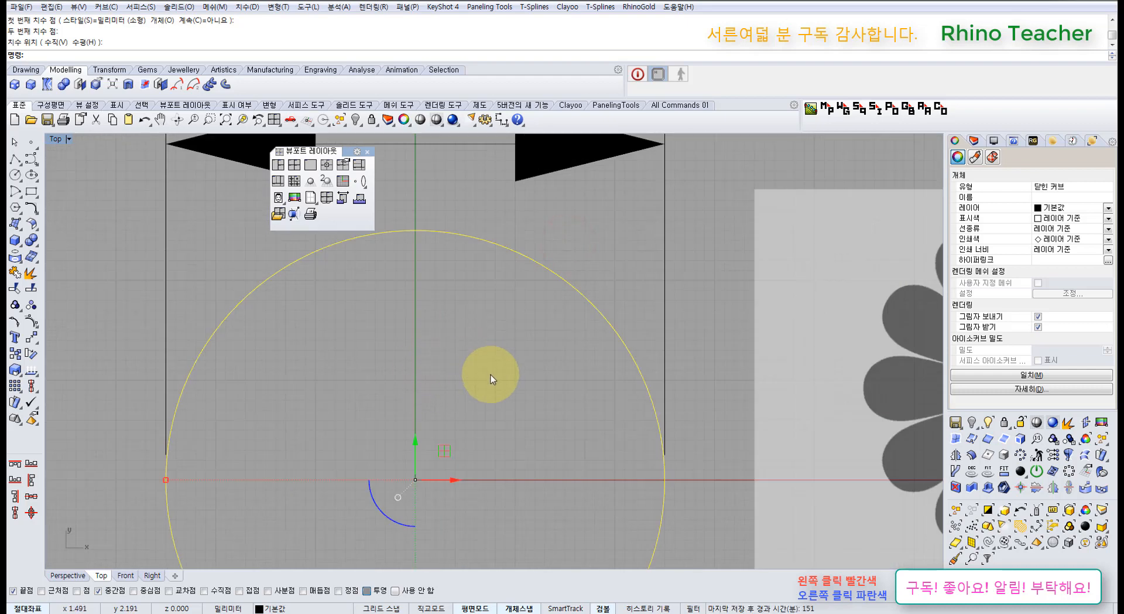
pyautogui.scroll(-3, 491, 378)
pyautogui.rightClick(489, 375)
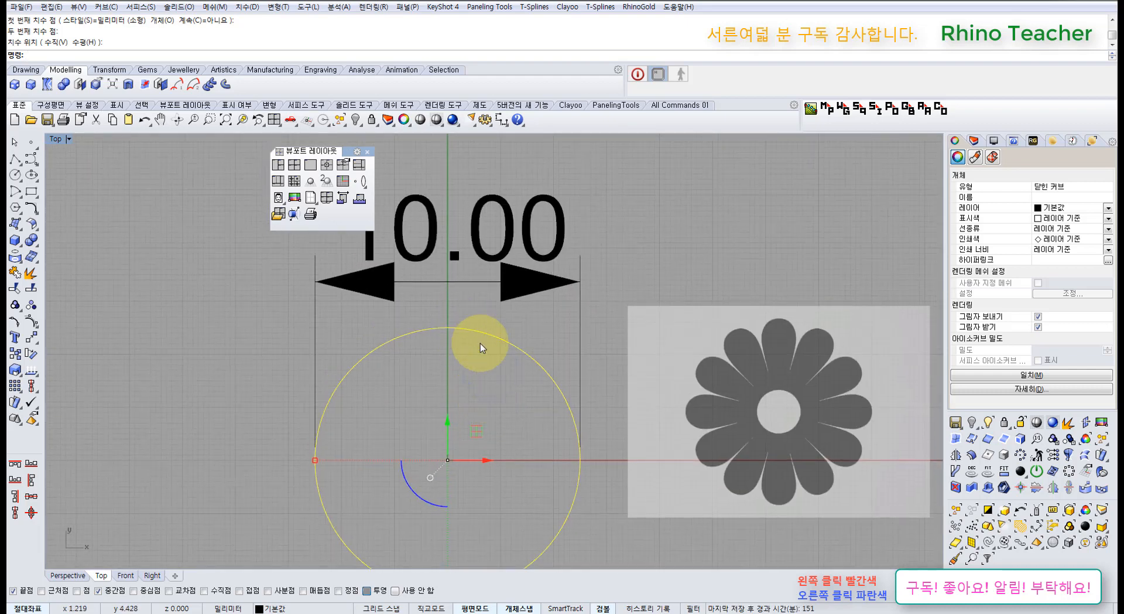
pyautogui.moveTo(510, 297); pyautogui.dragTo(459, 322, button='right')
pyautogui.moveTo(455, 367); pyautogui.dragTo(499, 334, button='right')
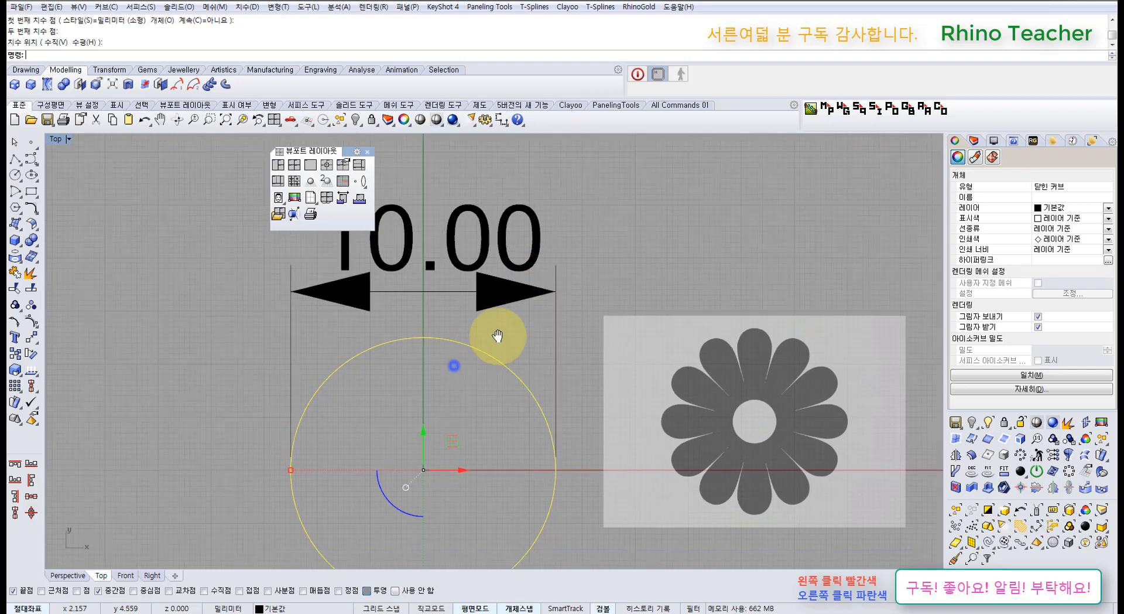
# - Deselect the circle and set the minor grid line spacing to 0.2 mm for all viewports
pyautogui.click(635, 223)
pyautogui.scroll(3, 333, 442)
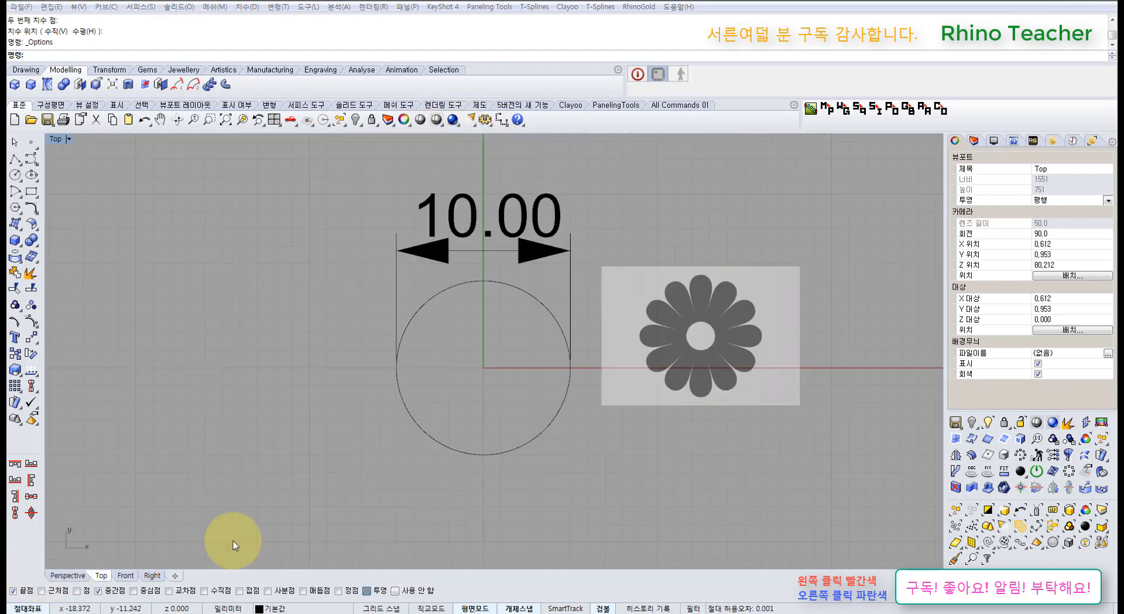
pyautogui.moveTo(556, 436); pyautogui.dragTo(449, 434, button='right')
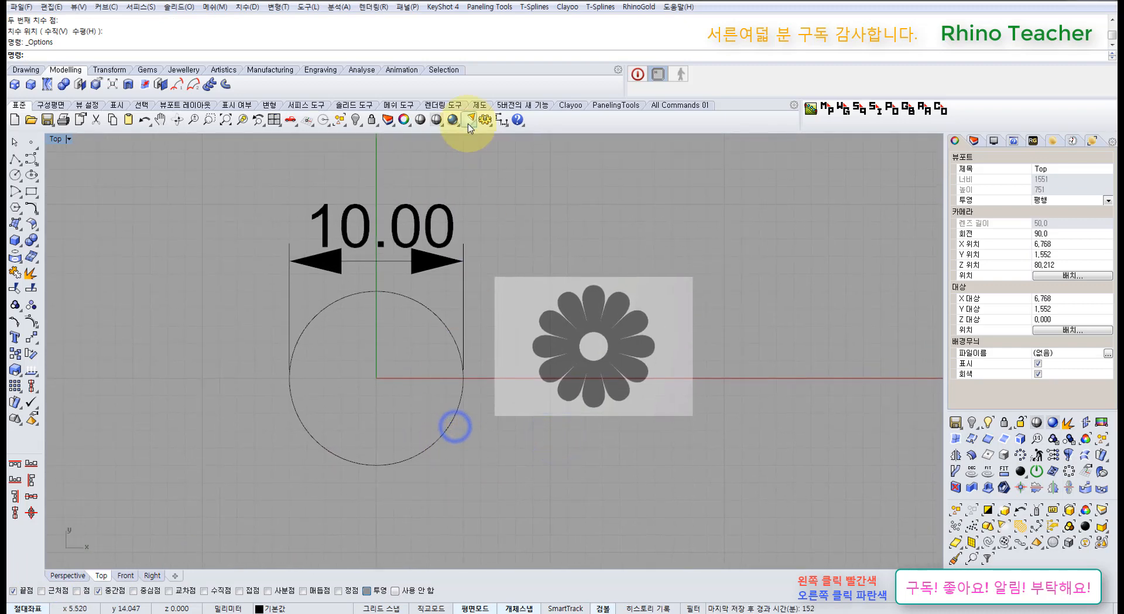
pyautogui.click(486, 120)
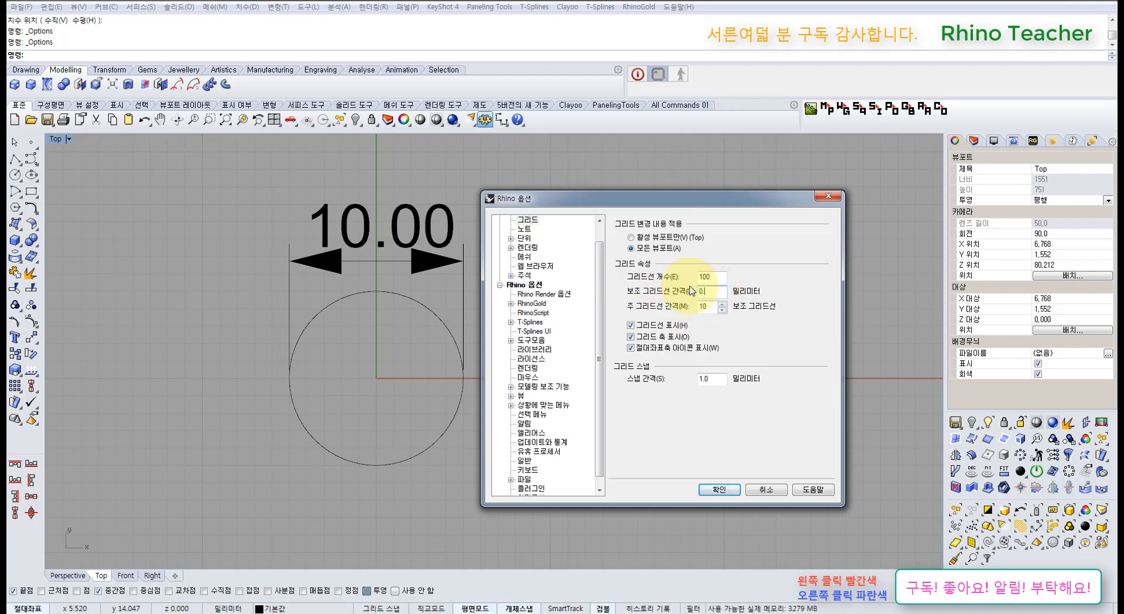
pyautogui.click(730, 490)
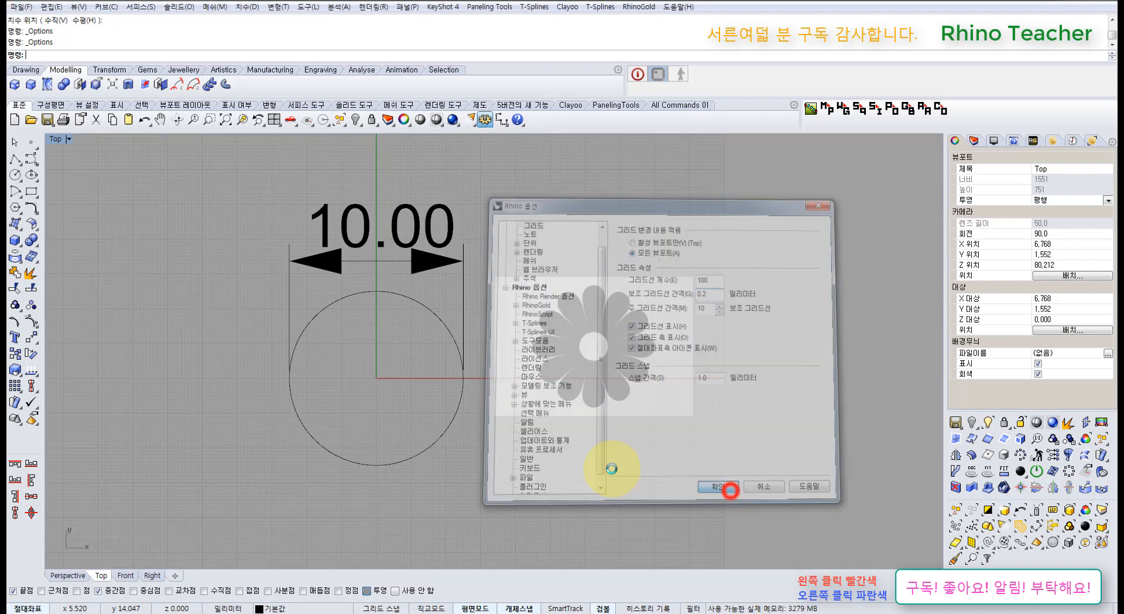
pyautogui.scroll(6, 304, 362)
pyautogui.scroll(-4, 372, 379)
pyautogui.moveTo(410, 370); pyautogui.dragTo(505, 404, button='right')
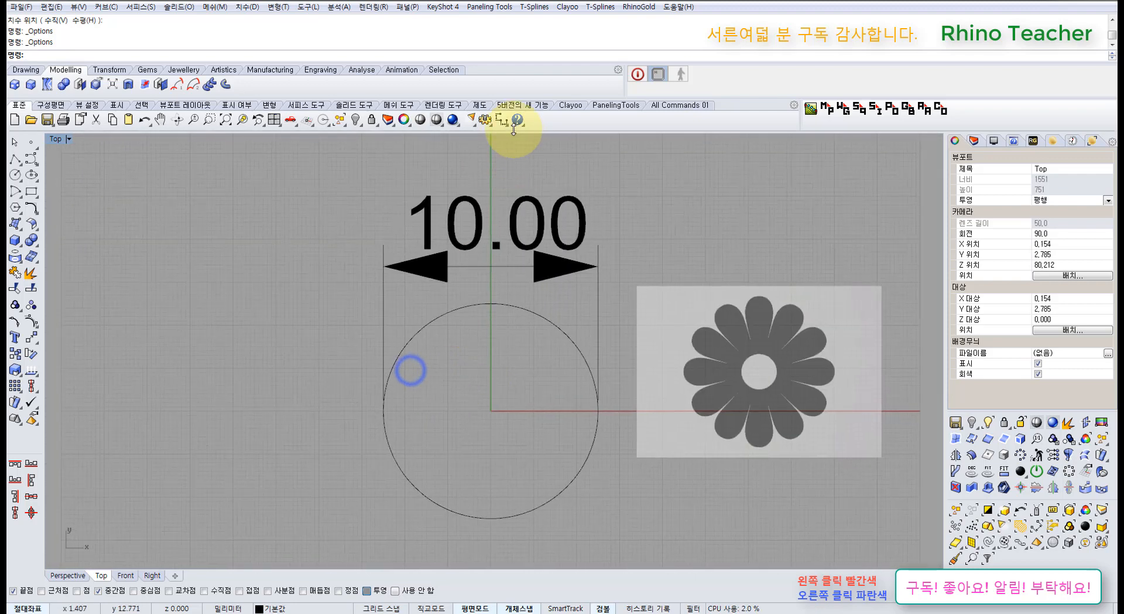
# - Reopen the grid options and apply a different minor grid line spacing
pyautogui.click(485, 119)
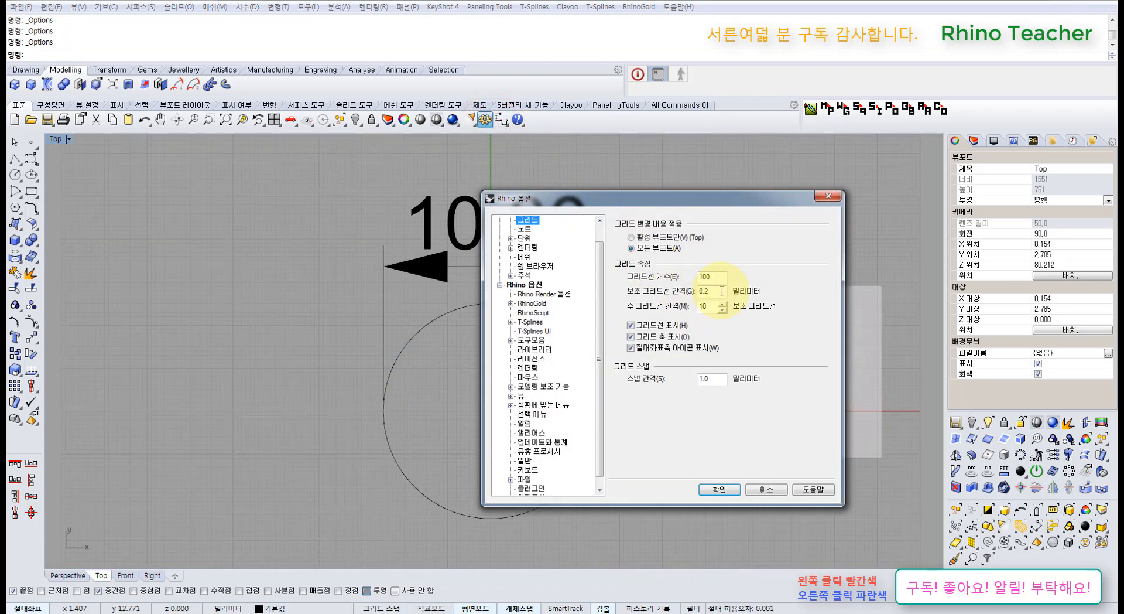
pyautogui.click(735, 492)
pyautogui.moveTo(690, 446); pyautogui.dragTo(613, 424, button='right')
pyautogui.scroll(4, 535, 420)
pyautogui.moveTo(478, 390); pyautogui.dragTo(553, 480, button='right')
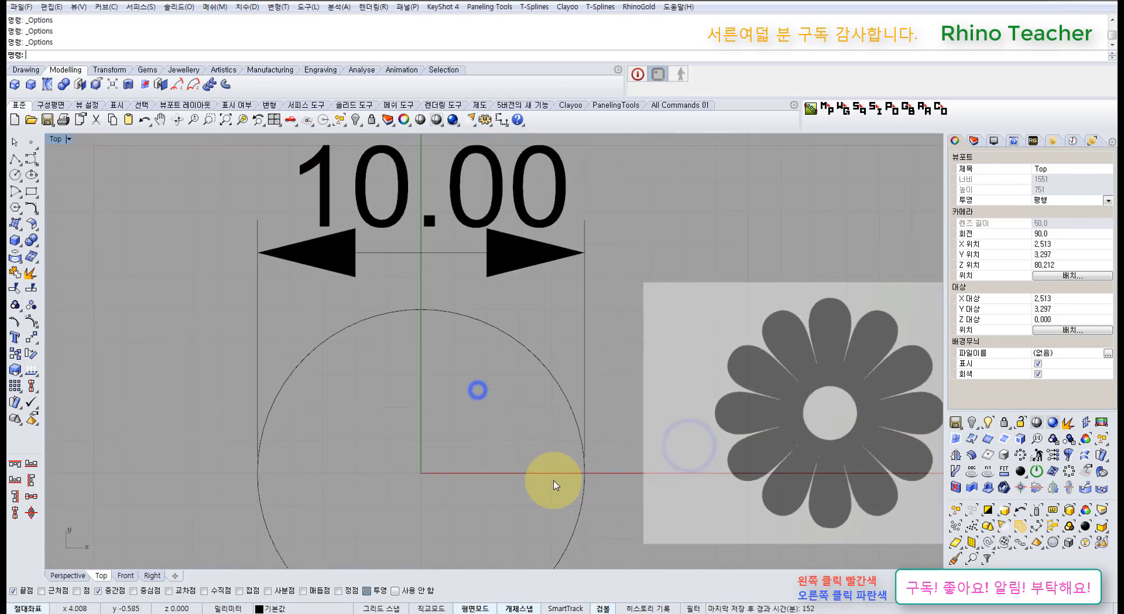
# - Delete the horizontal diameter dimension above the circle
pyautogui.scroll(-4, 542, 433)
pyautogui.moveTo(561, 253); pyautogui.dragTo(474, 308)
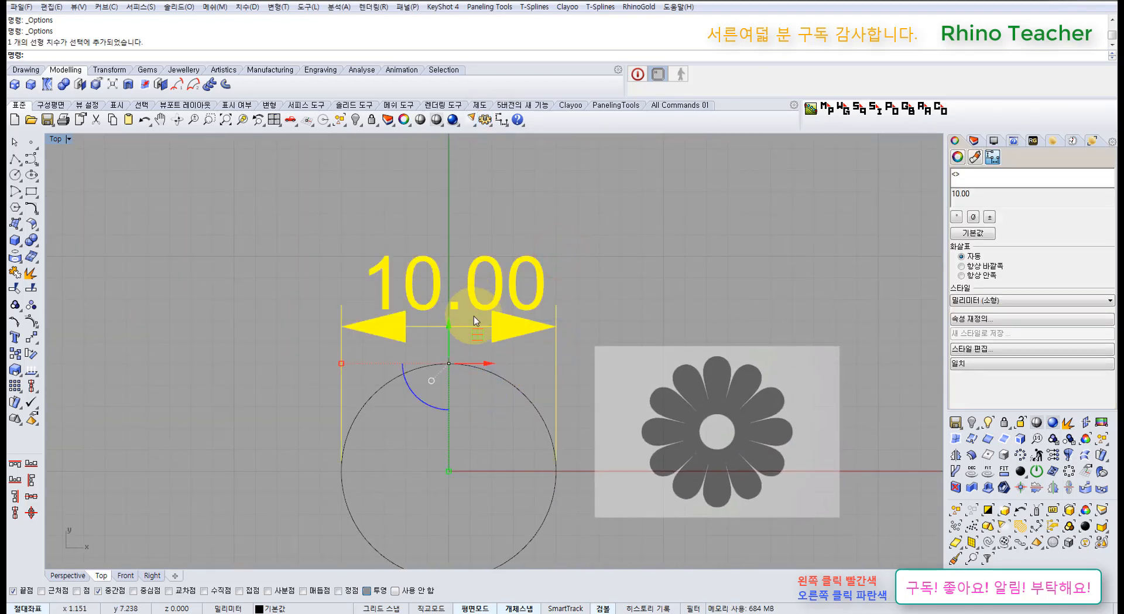
pyautogui.press('Delete')
pyautogui.moveTo(471, 410); pyautogui.dragTo(523, 360, button='right')
pyautogui.moveTo(628, 392); pyautogui.dragTo(569, 372, button='right')
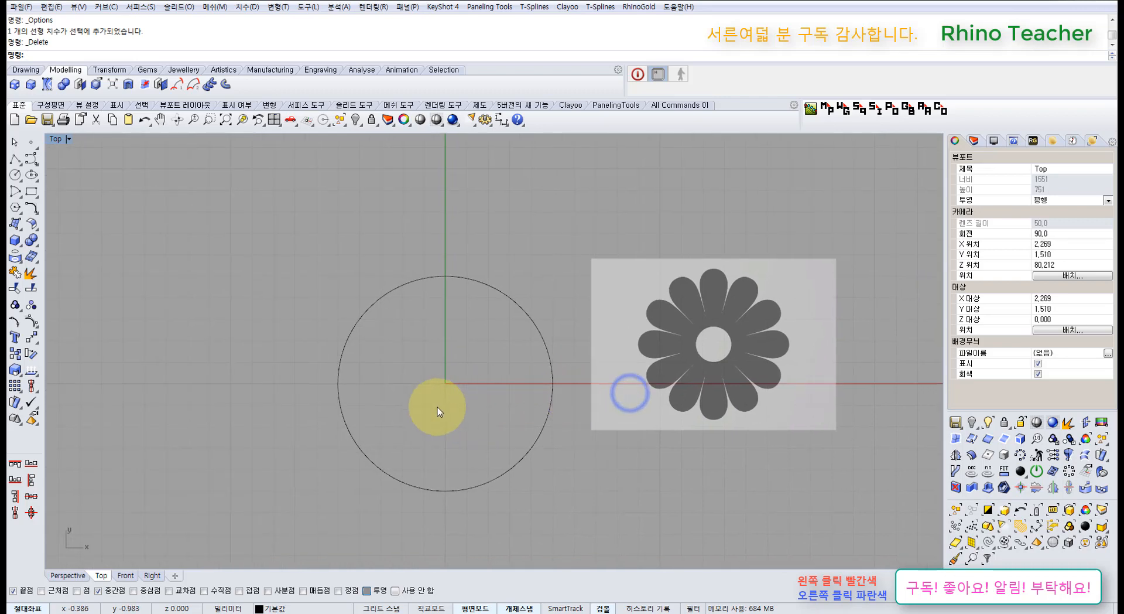
pyautogui.moveTo(445, 391); pyautogui.dragTo(280, 308)
pyautogui.scroll(6, 375, 393)
pyautogui.click(417, 314)
pyautogui.scroll(-6, 559, 342)
pyautogui.moveTo(587, 358); pyautogui.dragTo(516, 373, button='right')
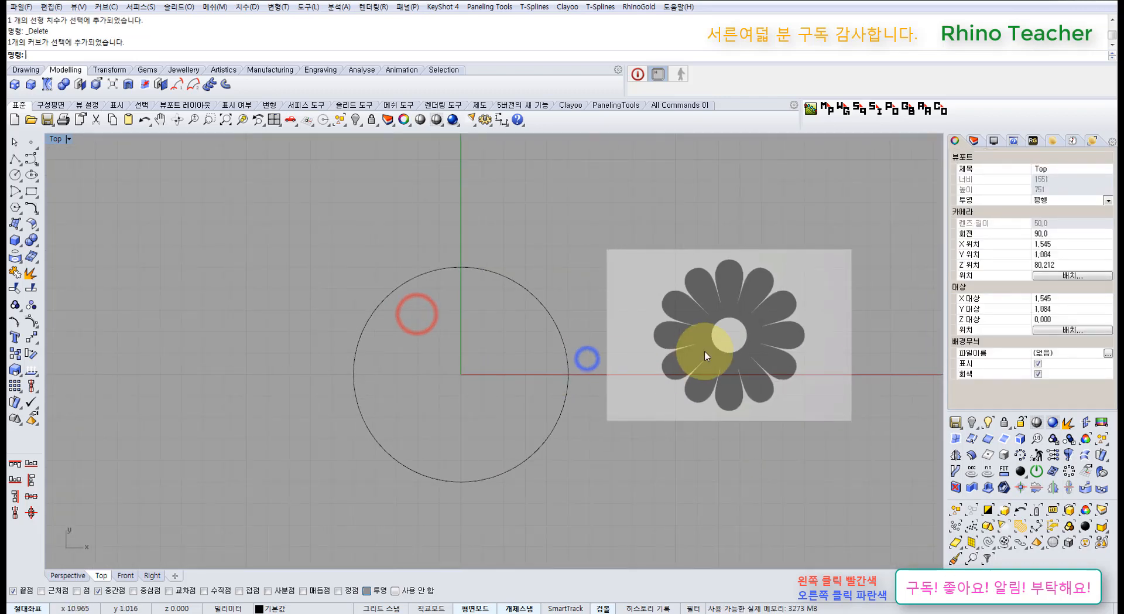
# - Move the flower picture frame into the circle so that its center lies on the origin
pyautogui.moveTo(706, 351); pyautogui.dragTo(438, 388)
pyautogui.scroll(5, 447, 375)
pyautogui.scroll(-5, 446, 351)
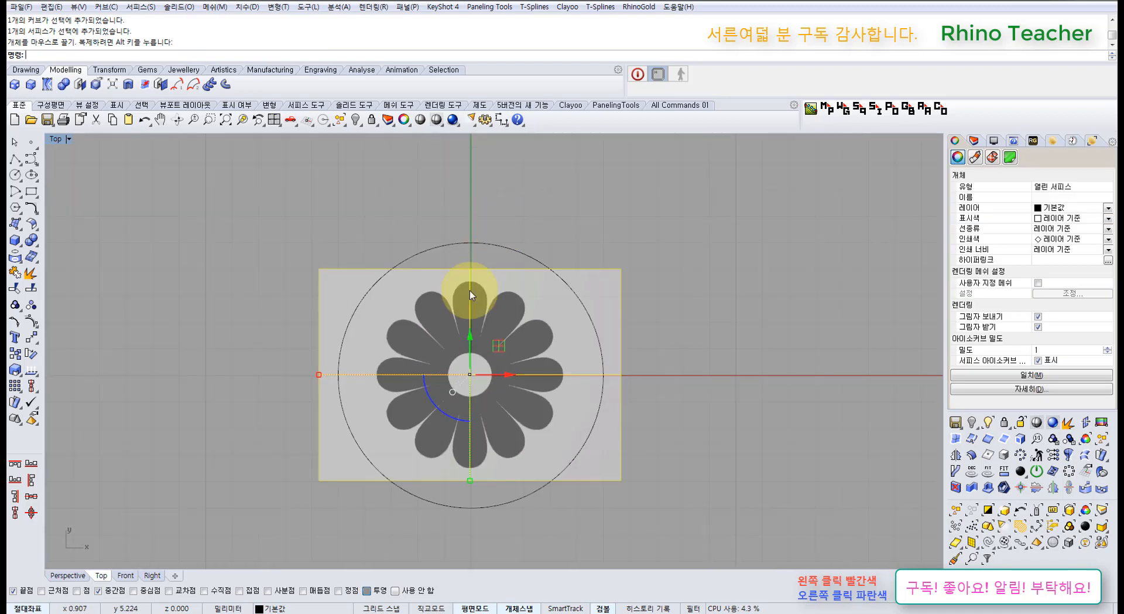
pyautogui.scroll(3, 459, 328)
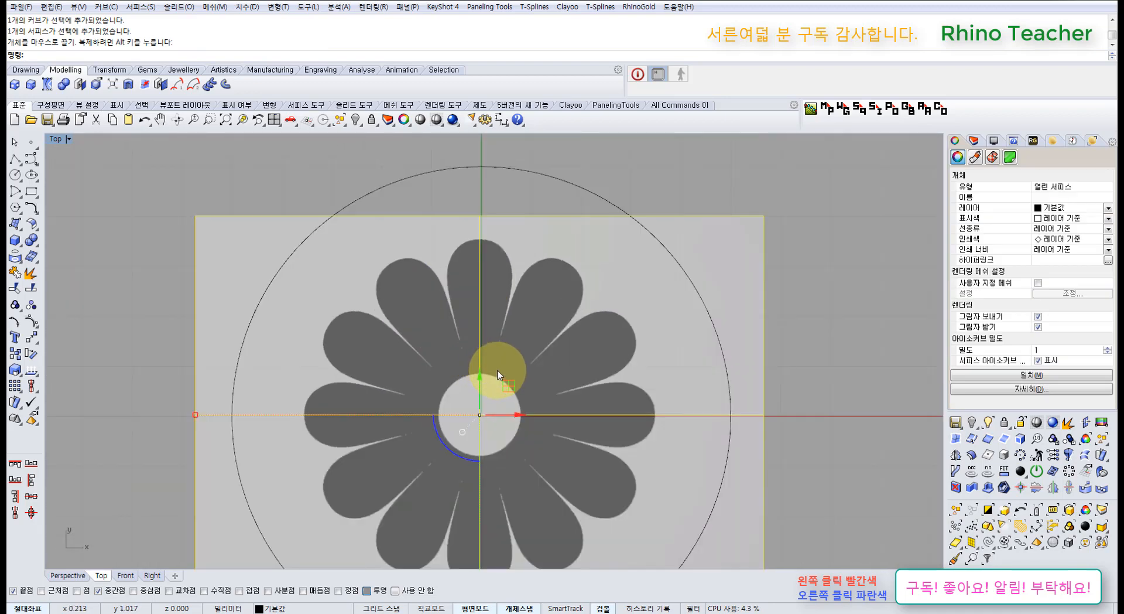
# - Enlarge the picture frame with Scale2D from the origin (0), picking two reference points so the flower nearly fills the circle
pyautogui.click(15, 369)
pyautogui.click(49, 363)
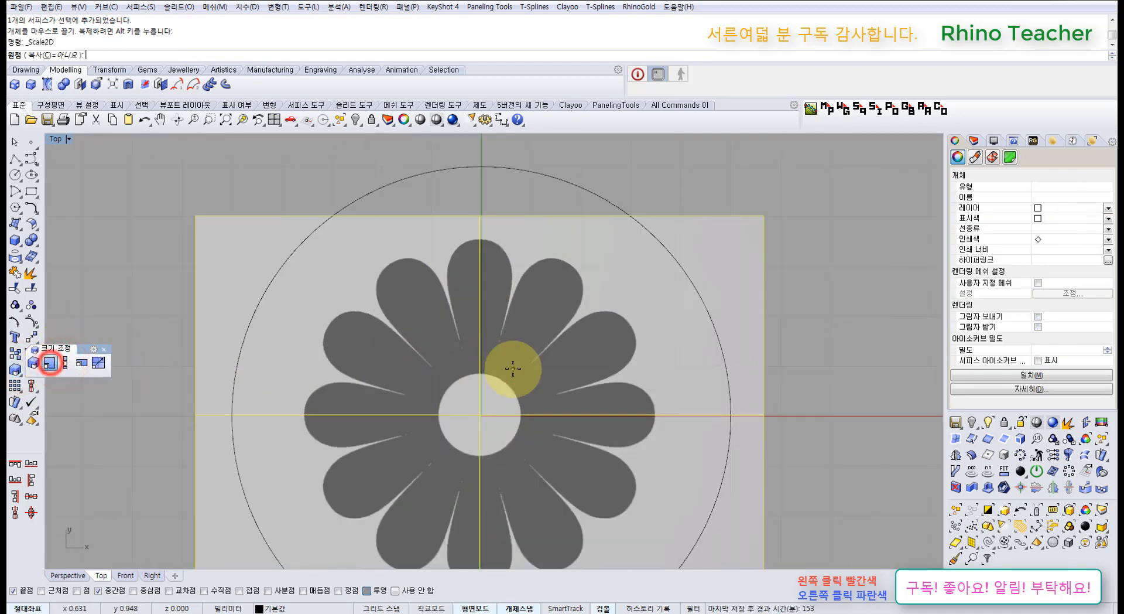
pyautogui.write('0')
pyautogui.press('Return')
pyautogui.scroll(-2, 572, 366)
pyautogui.click(573, 361)
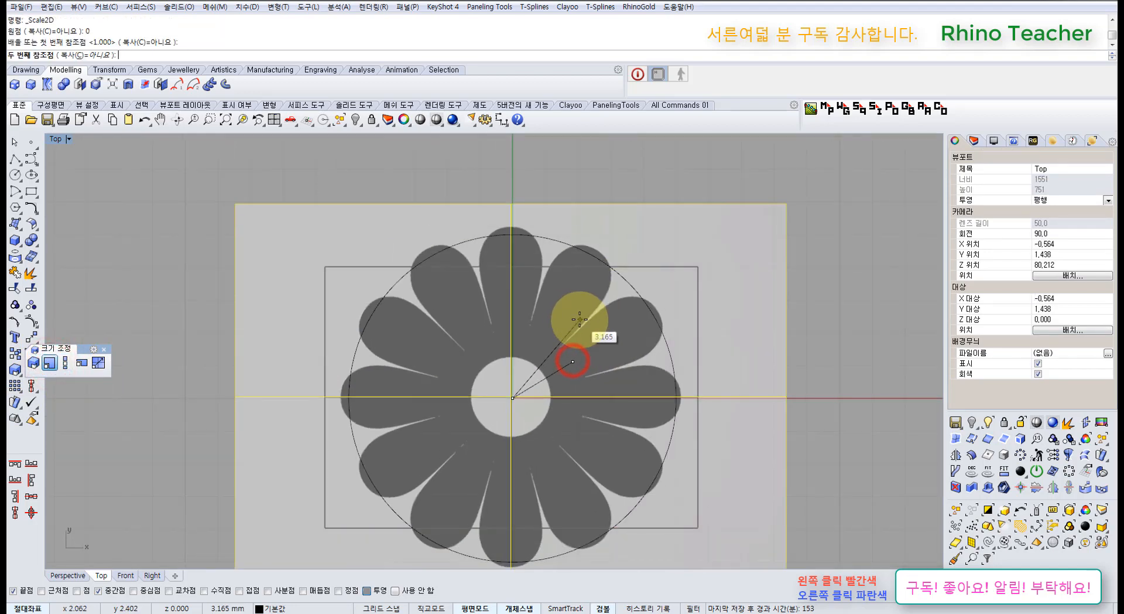
pyautogui.click(570, 323)
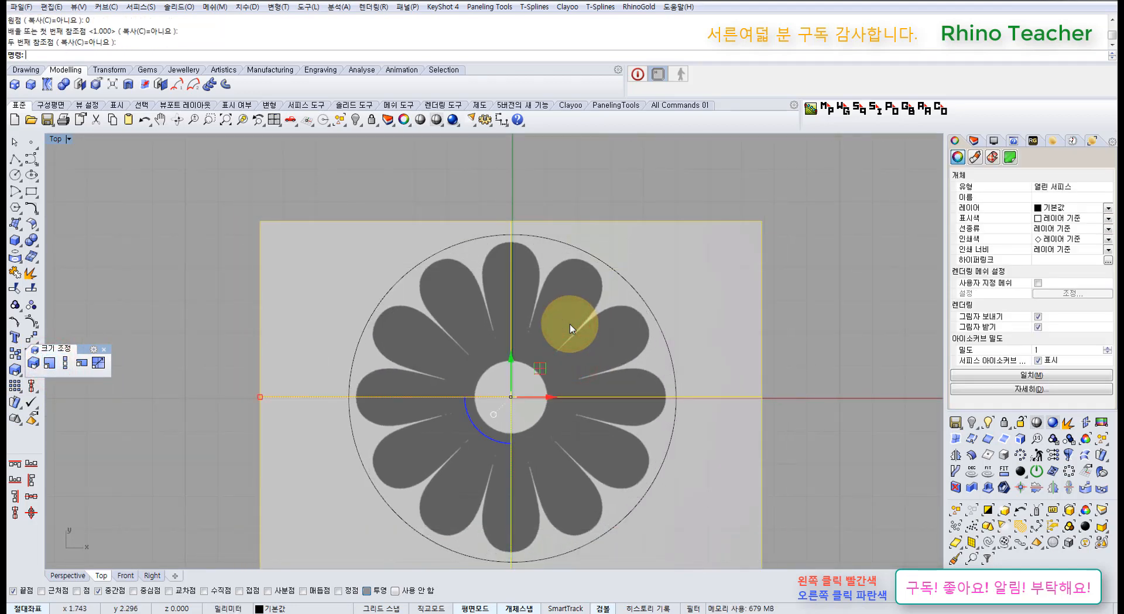
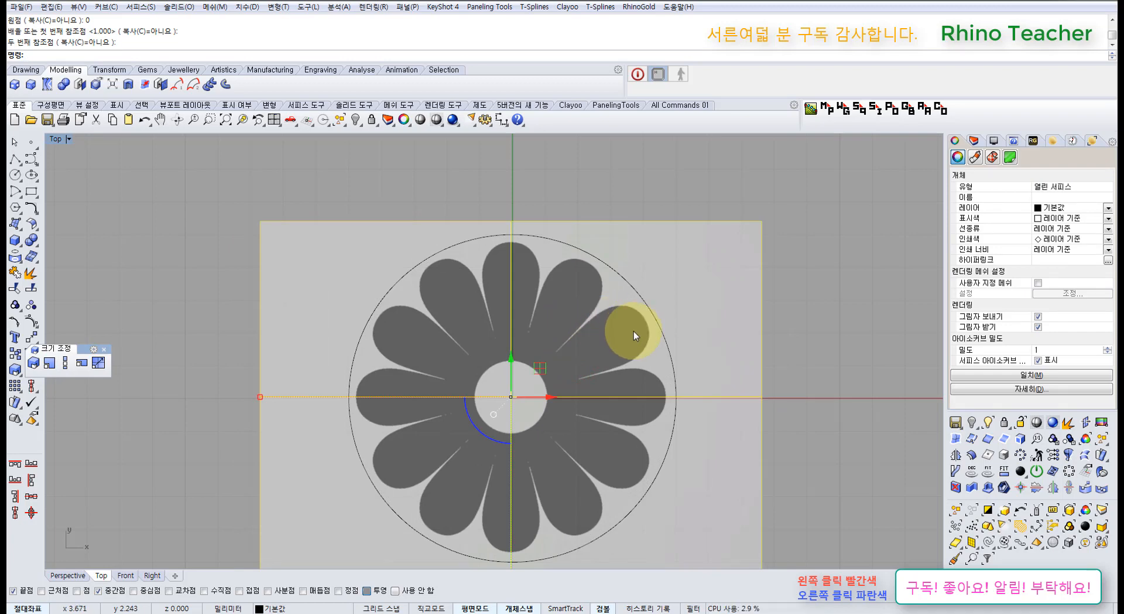
# - Undo the Scale2D enlargement of the picture frame
pyautogui.scroll(-6, 633, 332)
pyautogui.moveTo(625, 331); pyautogui.dragTo(561, 336, button='right')
pyautogui.scroll(6, 581, 360)
pyautogui.hotkey('ctrl', 'z')
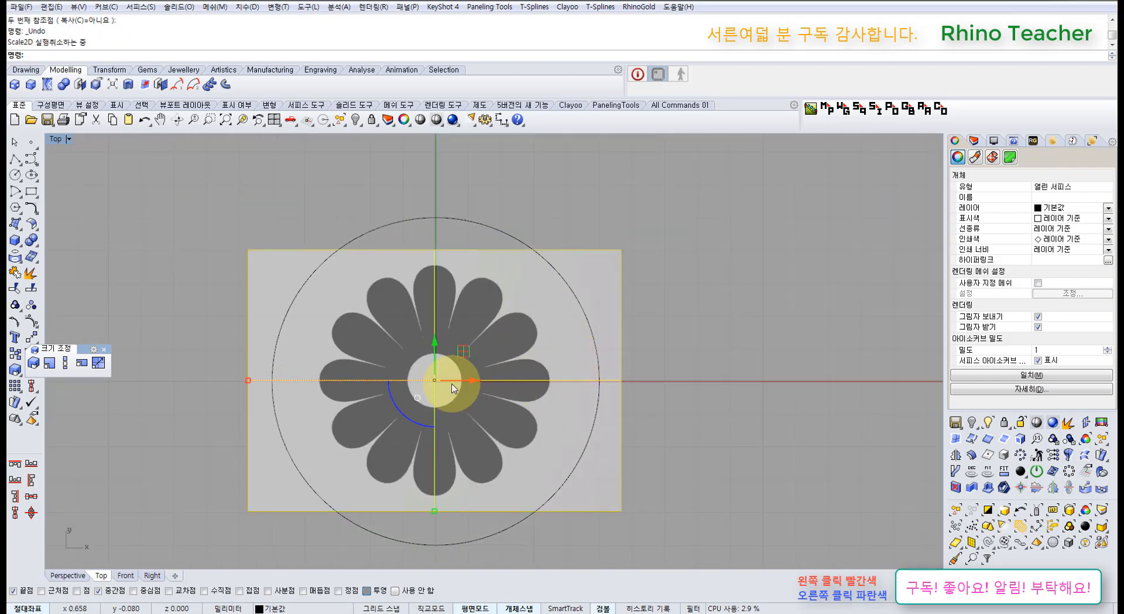
# - Try stretching the picture frame diagonally with Scale1D from near its lower-left corner, undo it and deselect the frame
pyautogui.moveTo(264, 396); pyautogui.dragTo(324, 390, button='right')
pyautogui.click(64, 364)
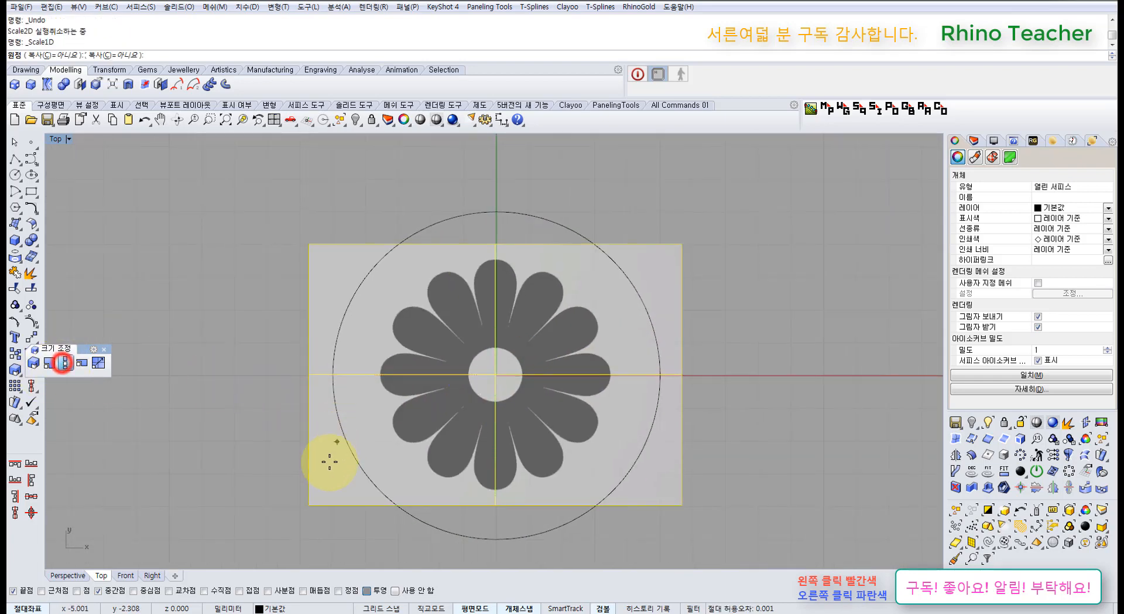
pyautogui.click(322, 479)
pyautogui.click(557, 340)
pyautogui.click(636, 257)
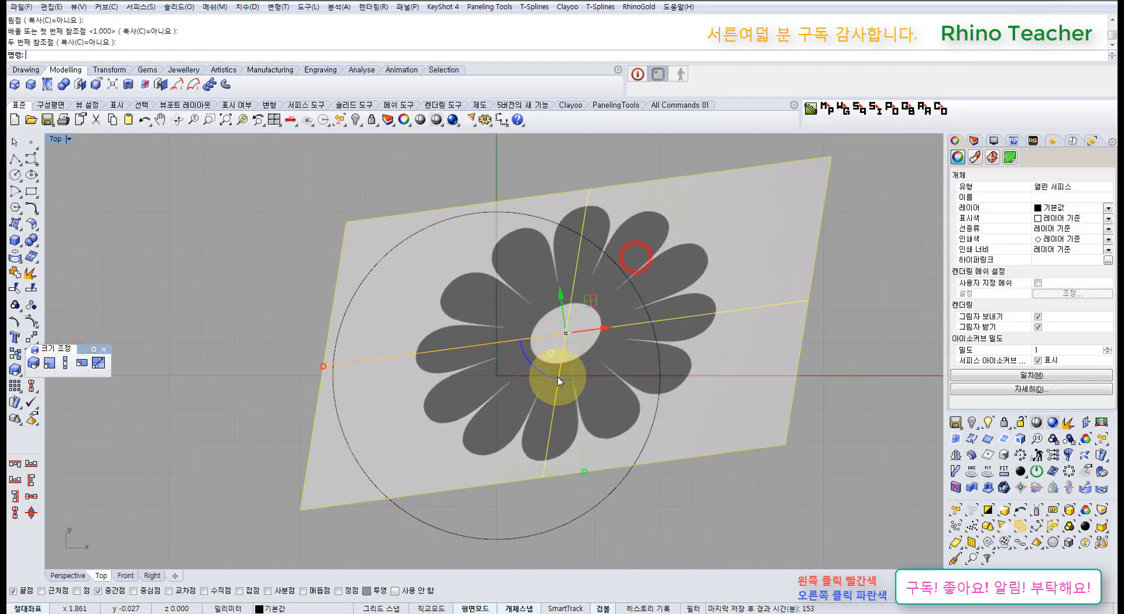
pyautogui.hotkey('ctrl', 'z')
pyautogui.click(760, 304)
# - Move the picture frame along the X axis until the flower's leftmost petal touches the circle's left edge
pyautogui.scroll(2, 542, 401)
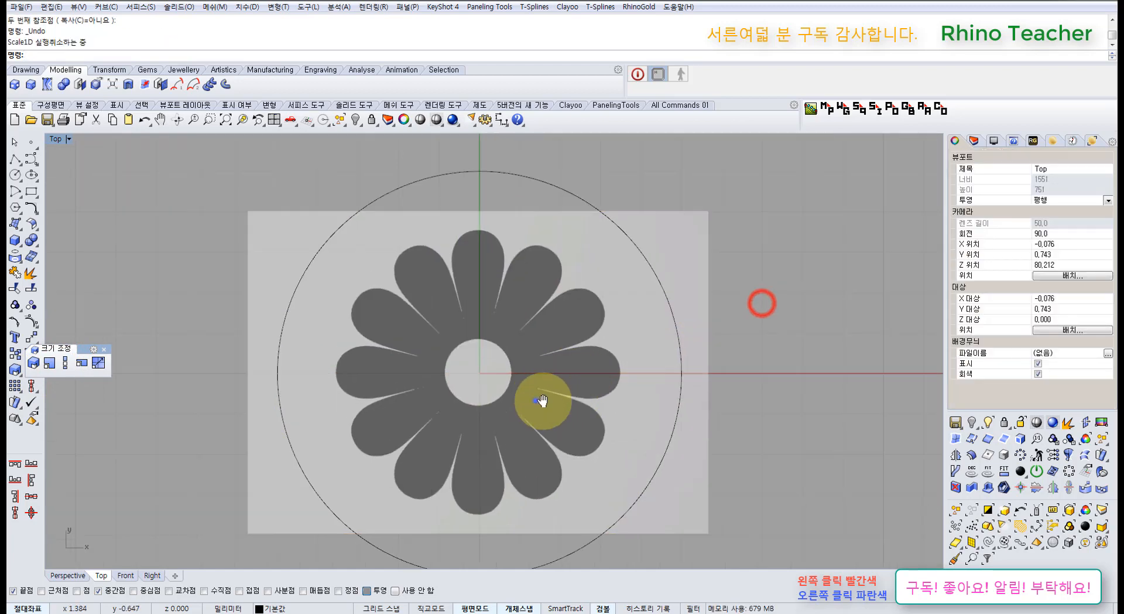
pyautogui.moveTo(535, 400); pyautogui.dragTo(616, 414, button='right')
pyautogui.scroll(-2, 594, 403)
pyautogui.scroll(3, 589, 398)
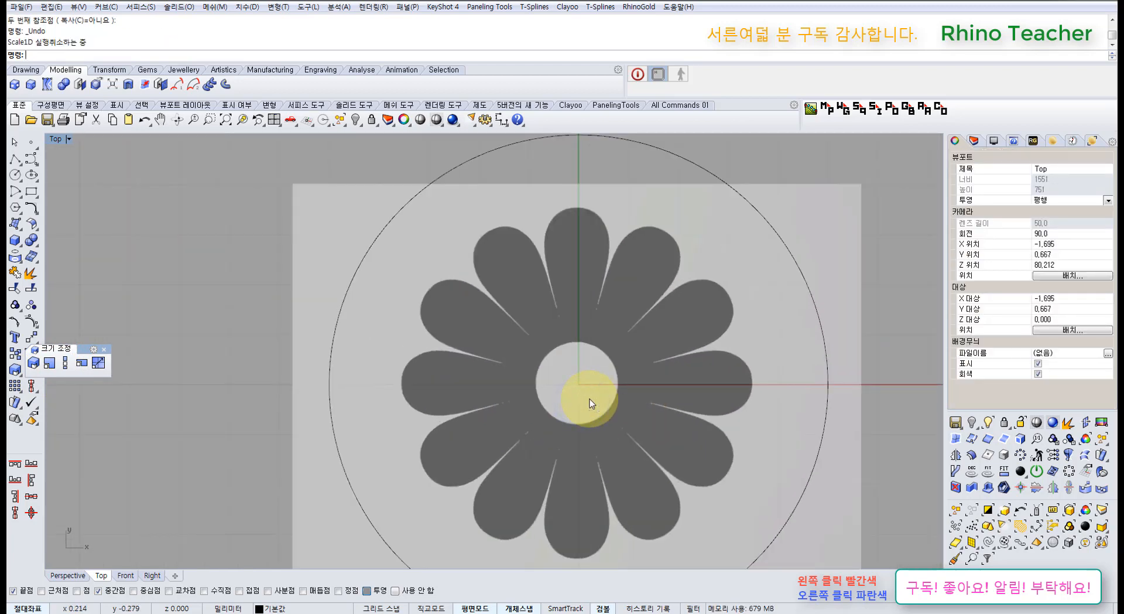
pyautogui.scroll(2, 586, 392)
pyautogui.scroll(-3, 520, 396)
pyautogui.moveTo(519, 400); pyautogui.dragTo(604, 372, button='right')
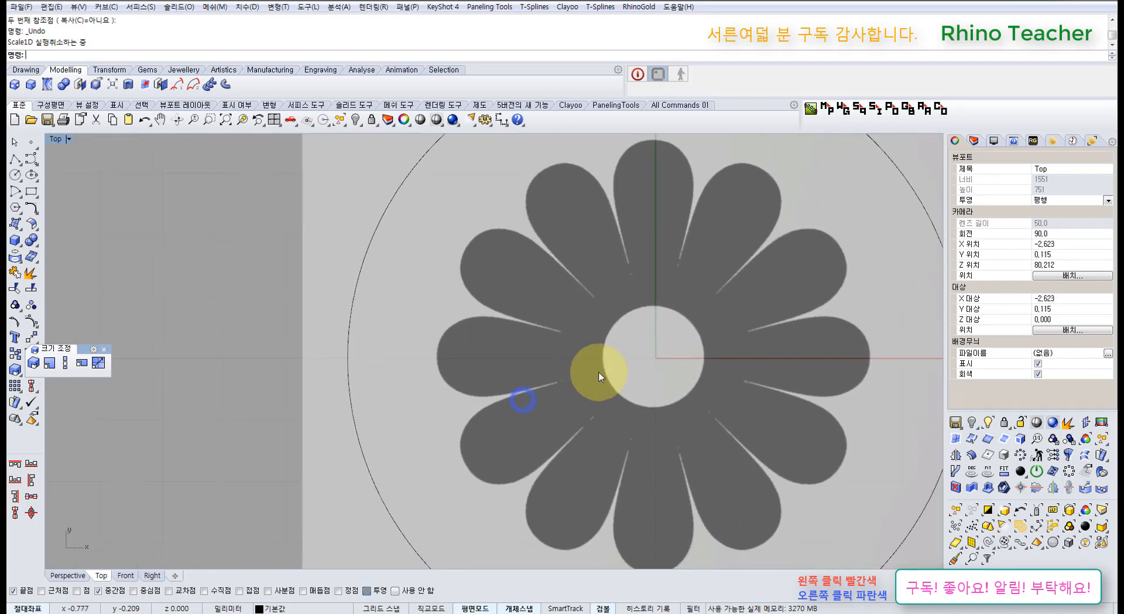
pyautogui.click(557, 367)
pyautogui.moveTo(554, 368); pyautogui.dragTo(472, 368)
pyautogui.scroll(-2, 475, 372)
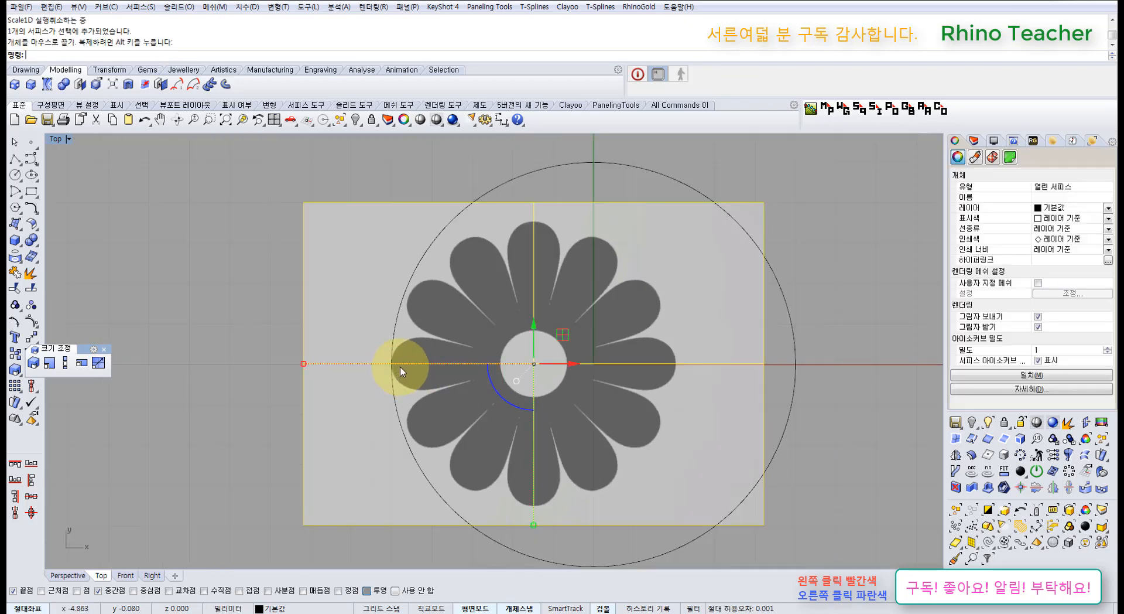
pyautogui.click(49, 364)
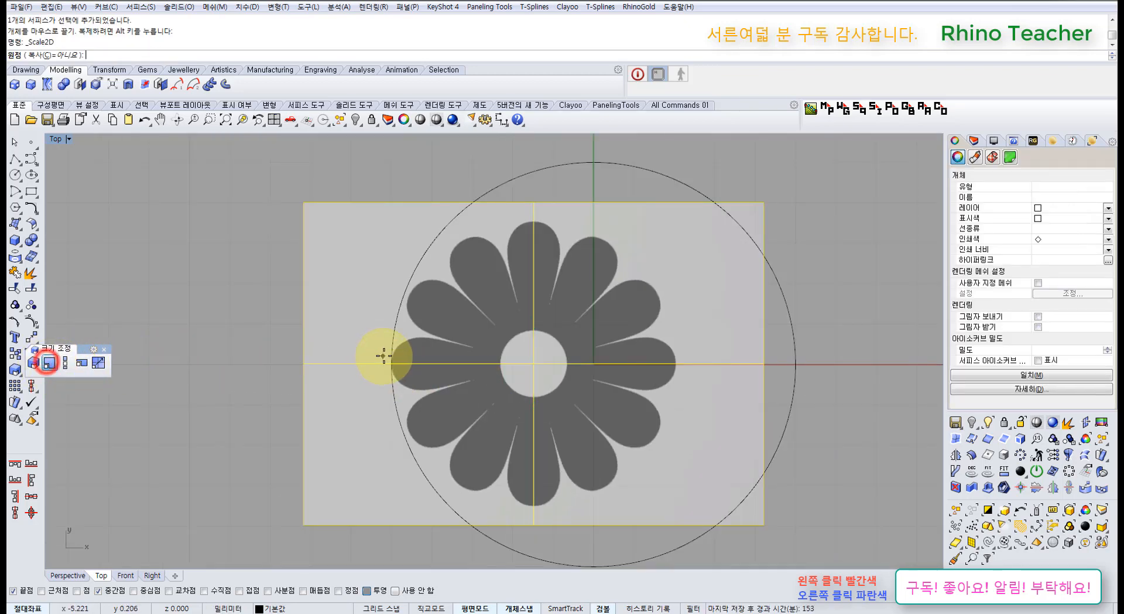
pyautogui.scroll(2, 389, 368)
pyautogui.scroll(-3, 393, 372)
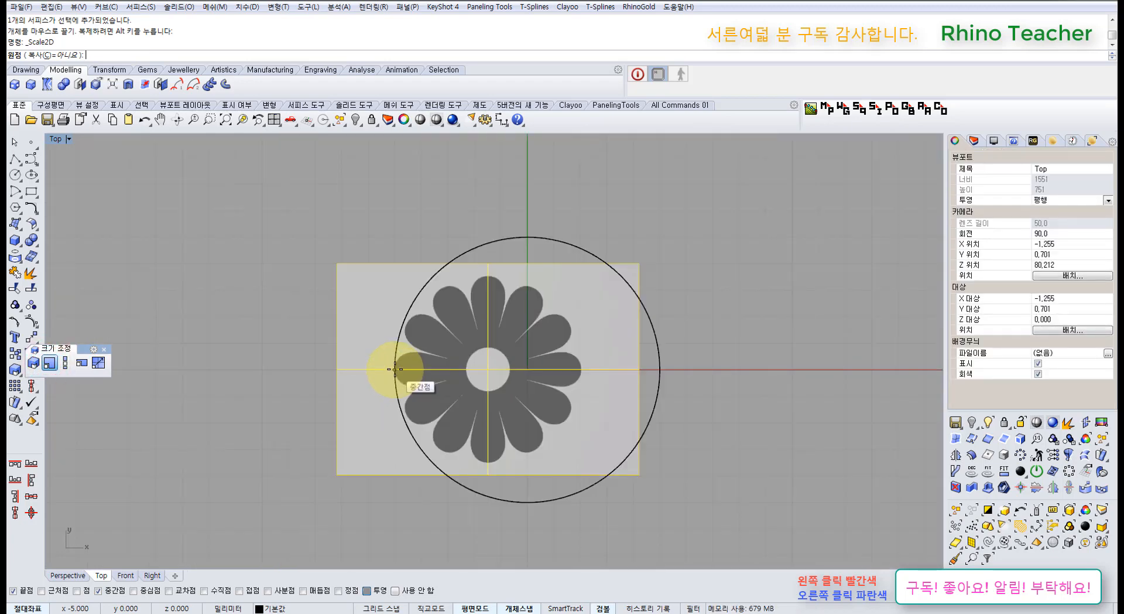
pyautogui.click(395, 369)
pyautogui.scroll(2, 389, 369)
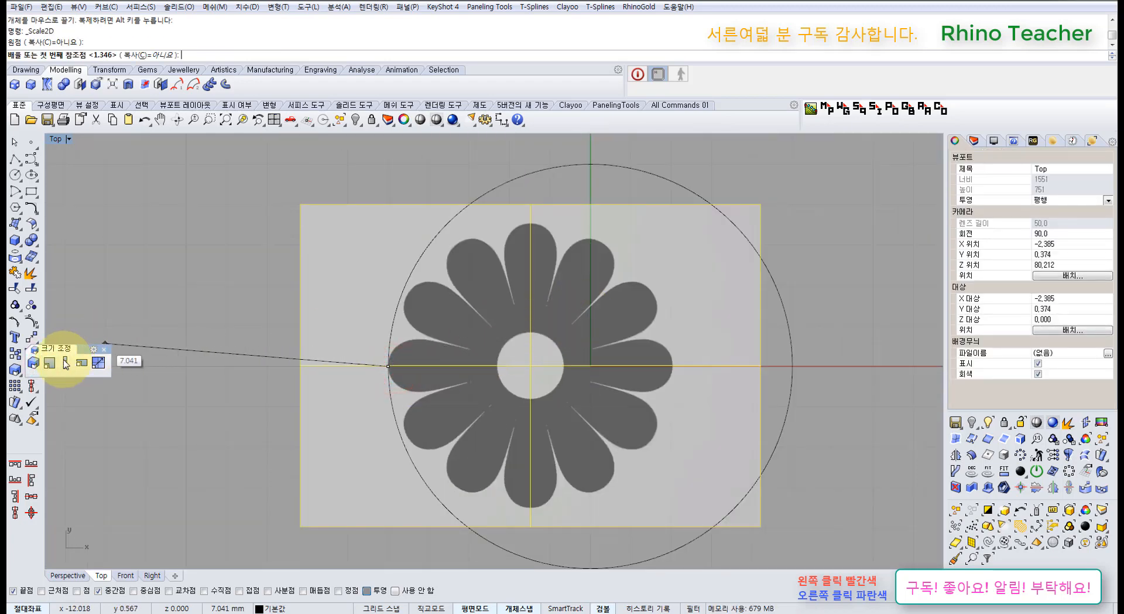
pyautogui.scroll(-1, 710, 333)
pyautogui.moveTo(711, 332); pyautogui.dragTo(582, 344, button='right')
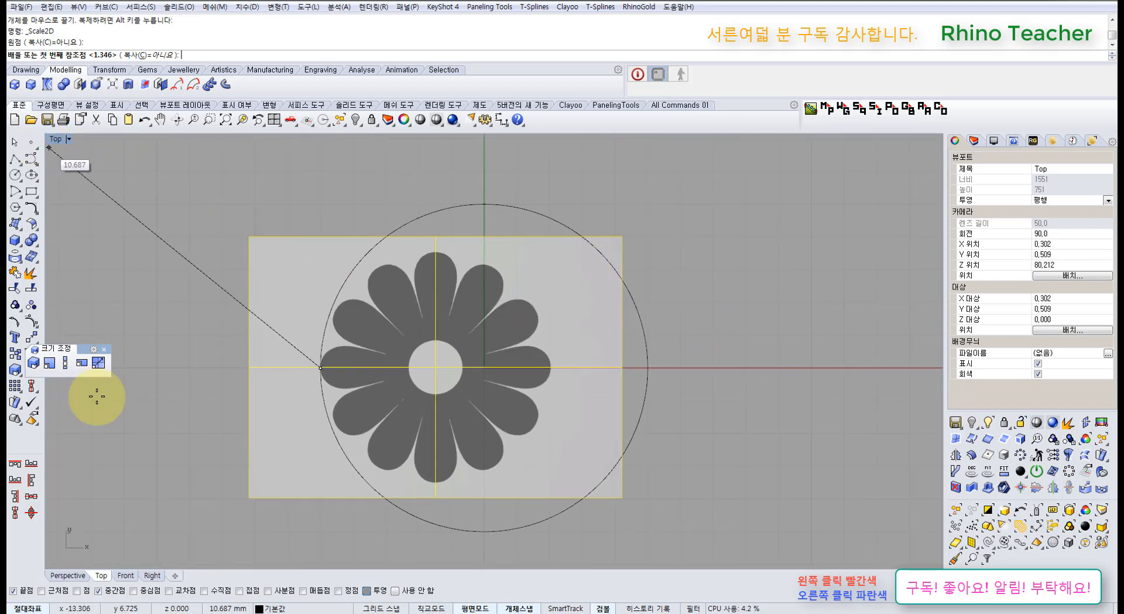
pyautogui.moveTo(571, 273); pyautogui.dragTo(488, 295, button='right')
pyautogui.scroll(3, 488, 296)
pyautogui.click(495, 308)
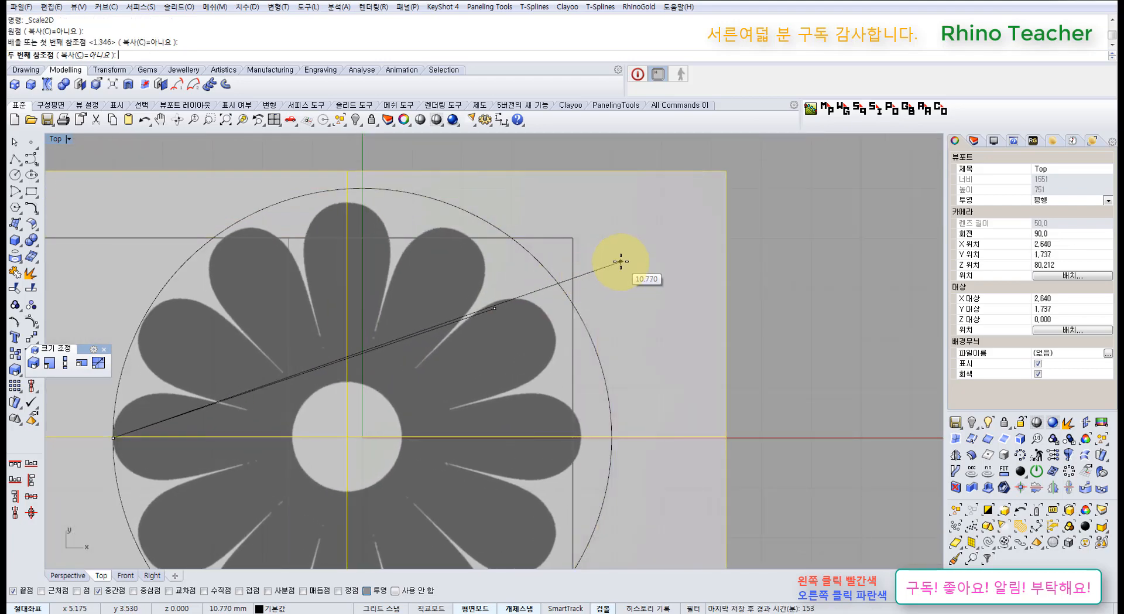
pyautogui.press('Escape')
pyautogui.moveTo(527, 307); pyautogui.dragTo(663, 283, button='right')
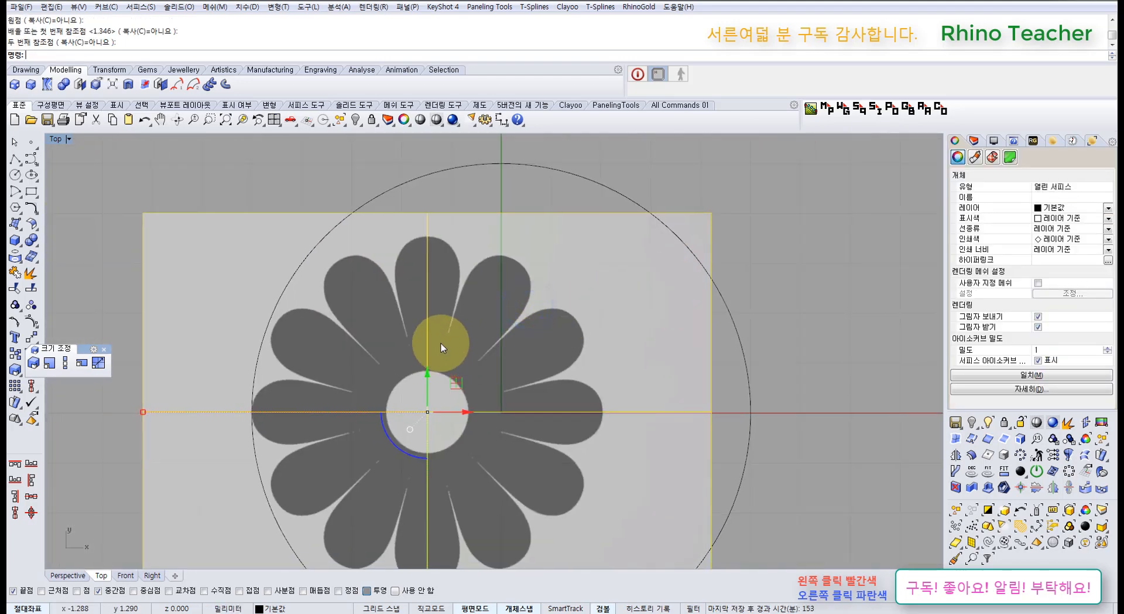
# - Enlarge the picture frame with Scale2D from the circle's leftmost point until the flower fills the 10 mm circle
pyautogui.click(50, 363)
pyautogui.scroll(5, 244, 431)
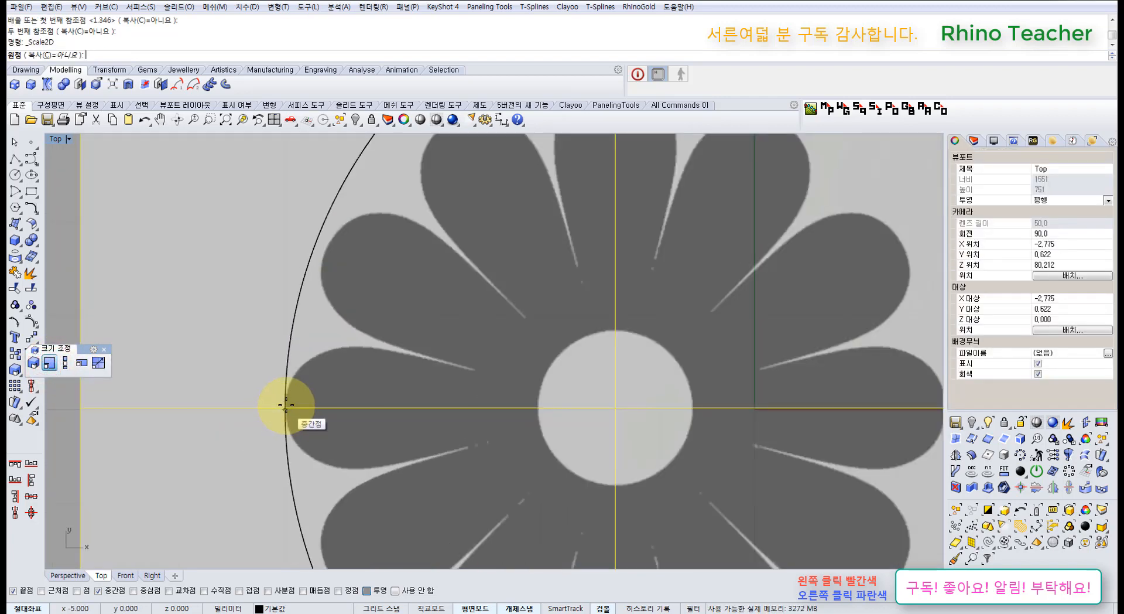
pyautogui.scroll(4, 285, 406)
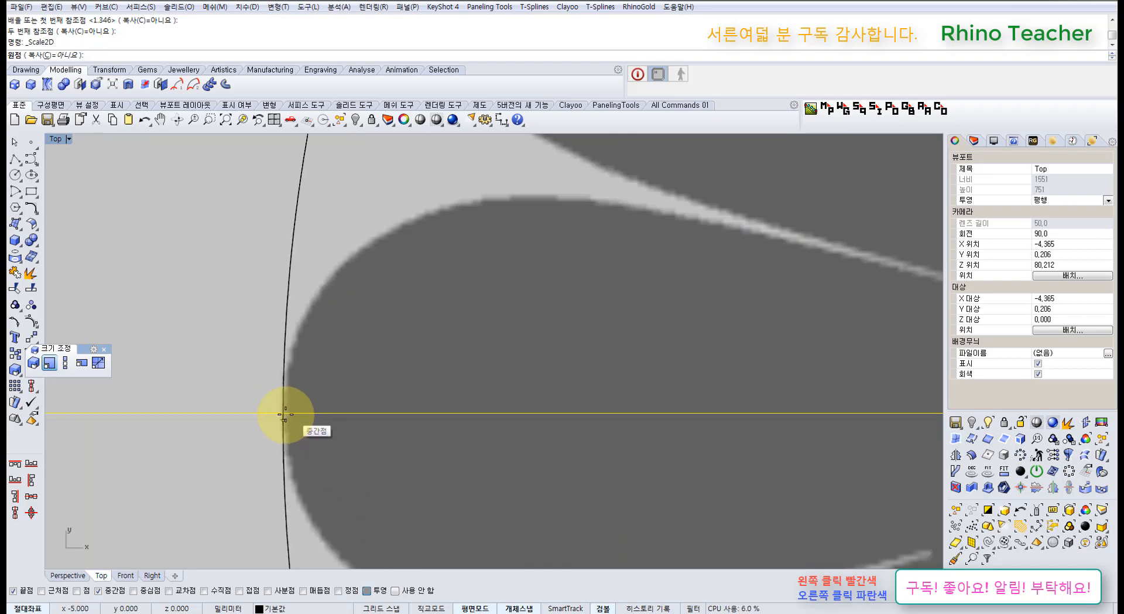
pyautogui.click(285, 417)
pyautogui.scroll(-3, 404, 415)
pyautogui.scroll(-6, 404, 414)
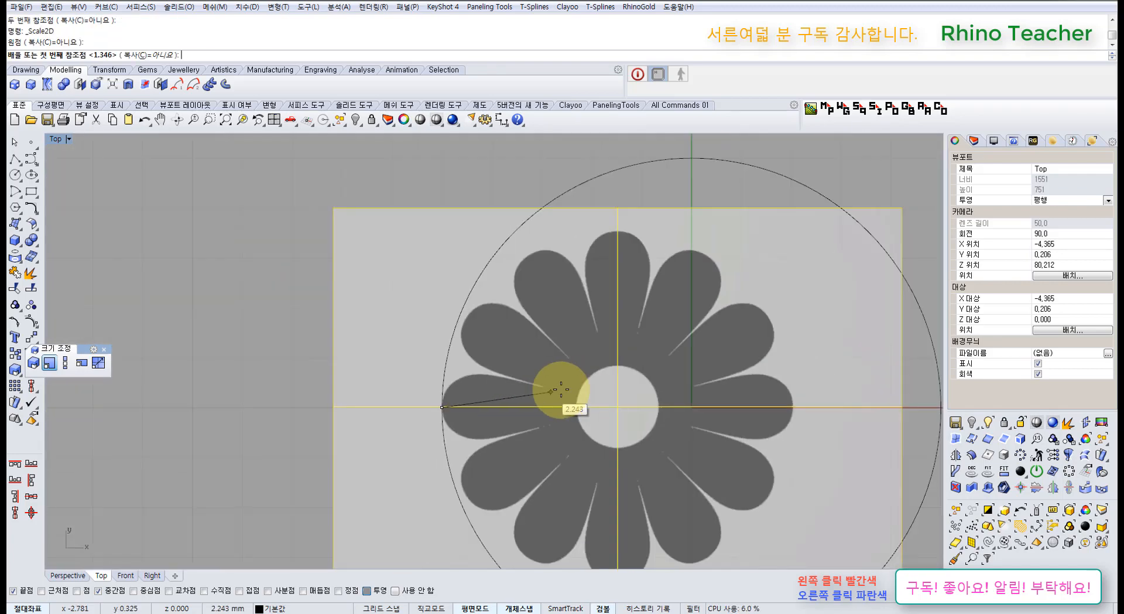
pyautogui.moveTo(660, 390); pyautogui.dragTo(451, 385, button='right')
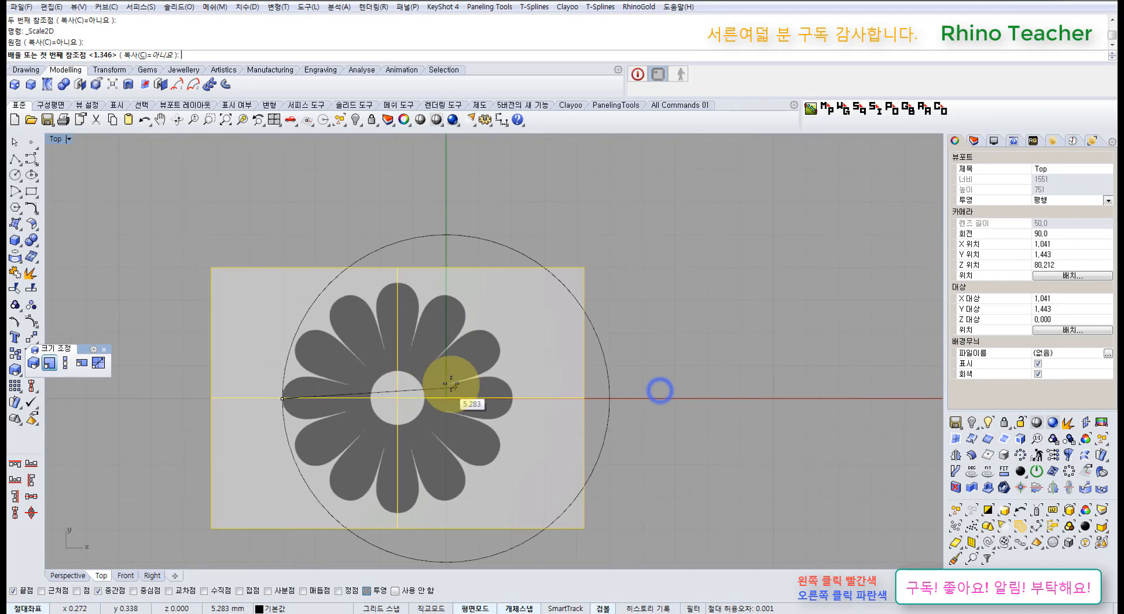
pyautogui.click(598, 308)
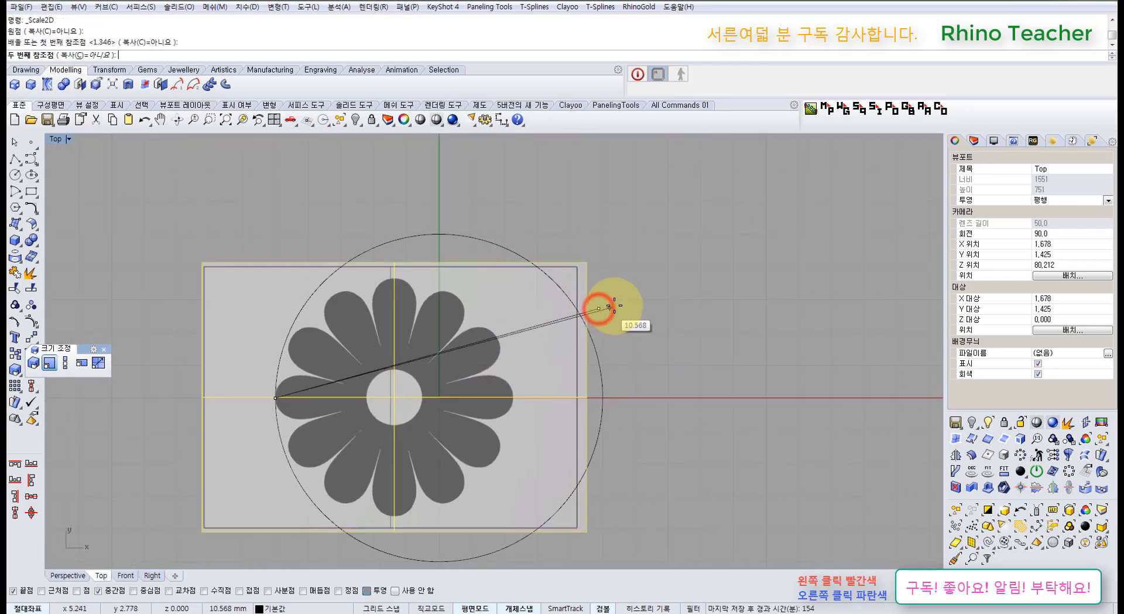
pyautogui.click(737, 276)
pyautogui.moveTo(713, 398); pyautogui.dragTo(729, 360, button='right')
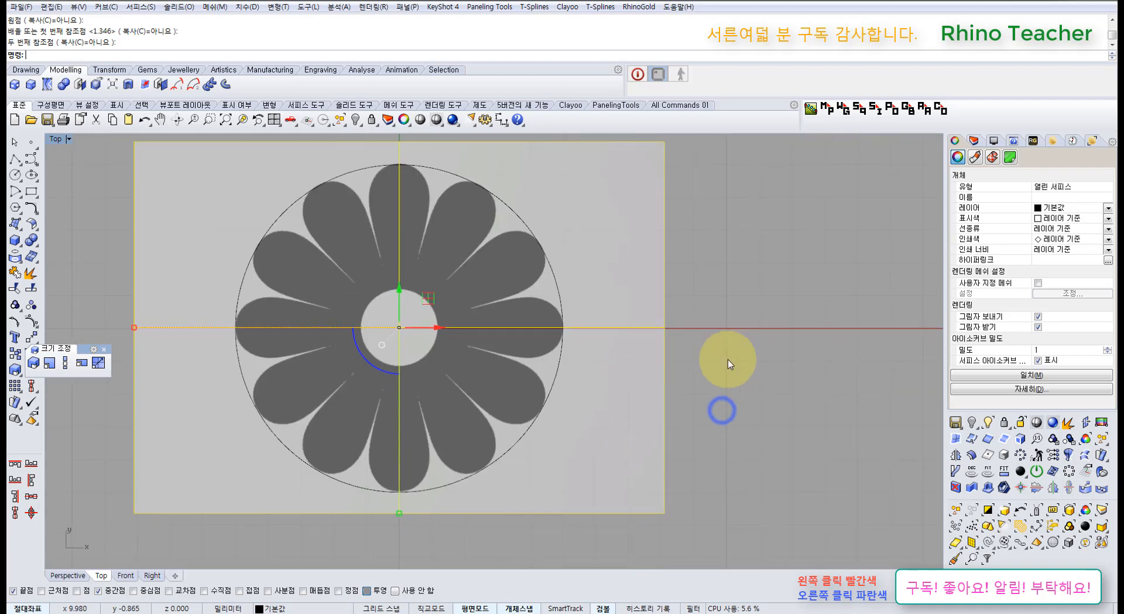
# - Deselect the picture frame and move it off the 10 mm circle to an empty area on the circle's right
pyautogui.click(729, 360)
pyautogui.moveTo(605, 387)
pyautogui.mouseDown(button='right')
pyautogui.moveTo(656, 410)
pyautogui.moveTo(585, 412)
pyautogui.mouseUp(button='right')
pyautogui.scroll(-6, 652, 405)
pyautogui.scroll(4, 539, 401)
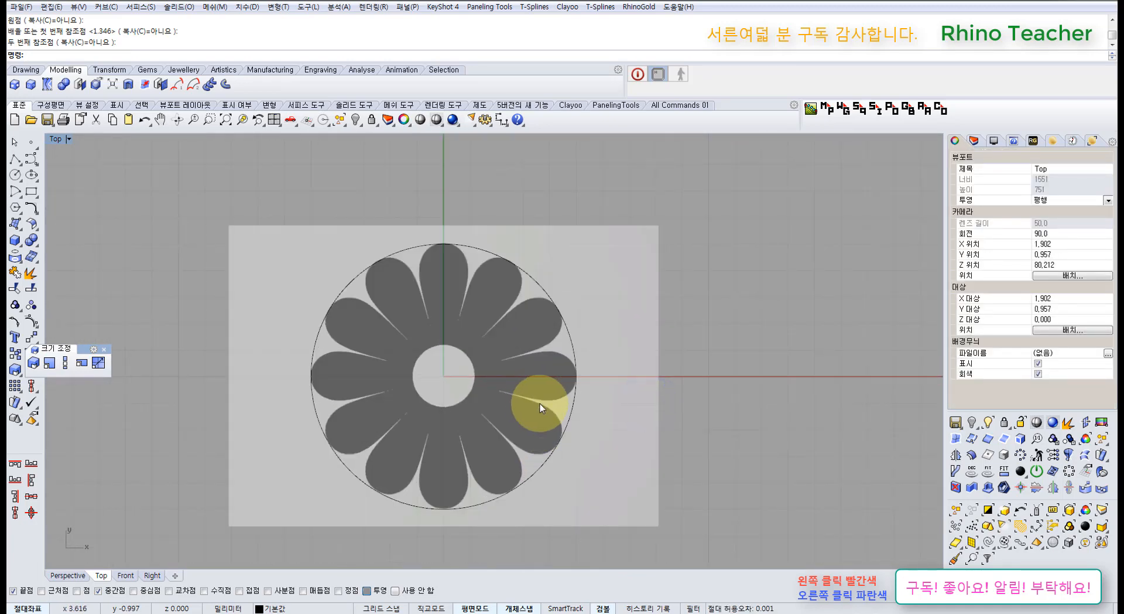
pyautogui.scroll(-2, 595, 371)
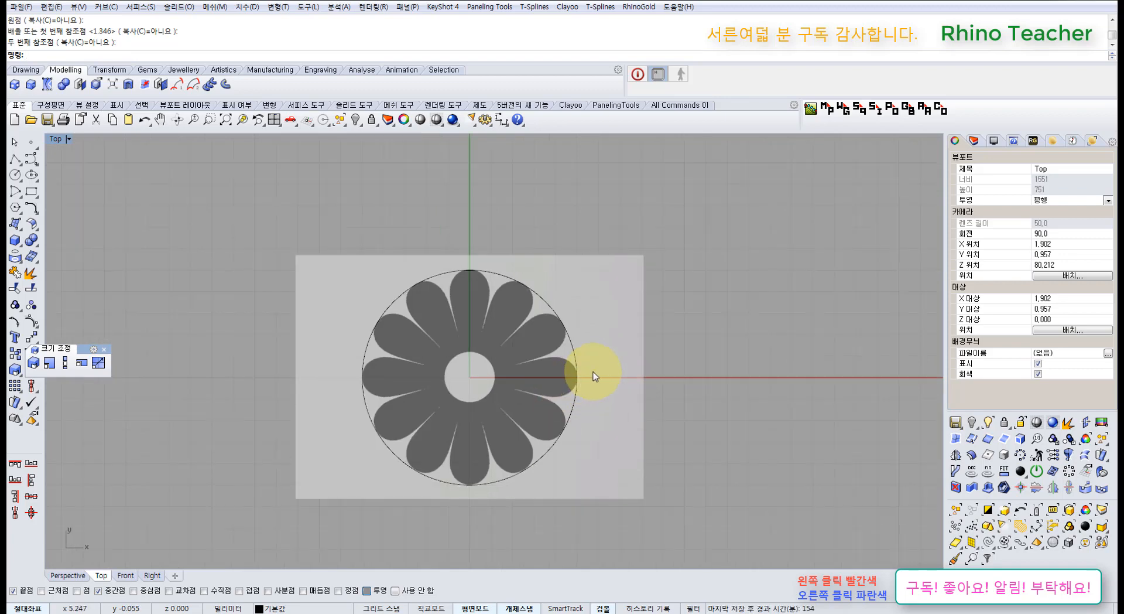
pyautogui.moveTo(592, 372); pyautogui.dragTo(515, 356, button='right')
pyautogui.moveTo(515, 356); pyautogui.dragTo(821, 283)
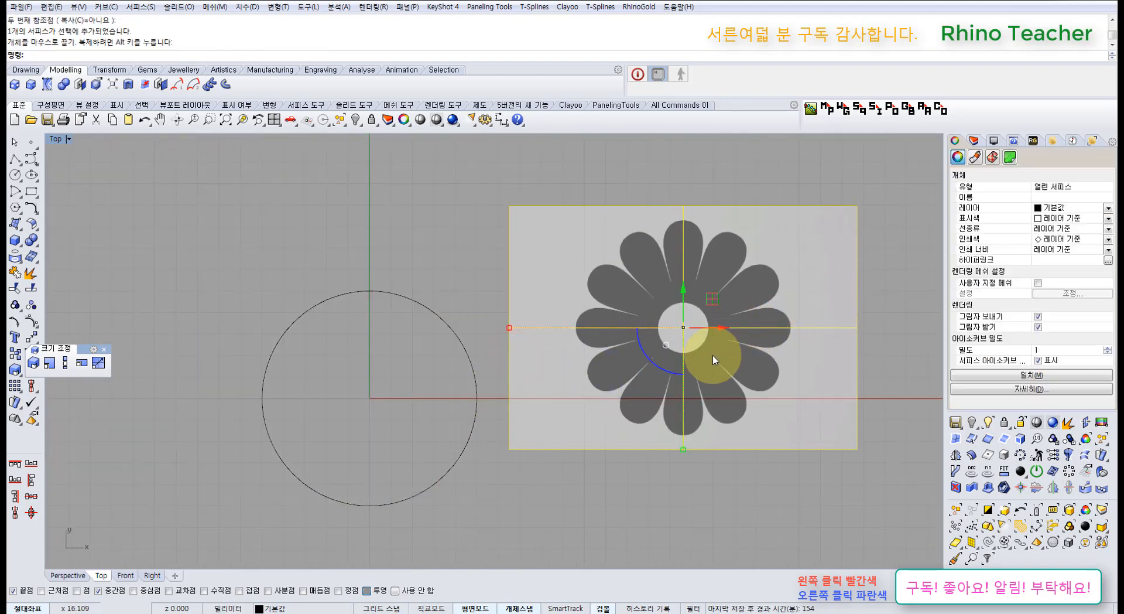
# - Align the picture frame concentrically to the origin point 0 and deselect it
pyautogui.scroll(3, 685, 299)
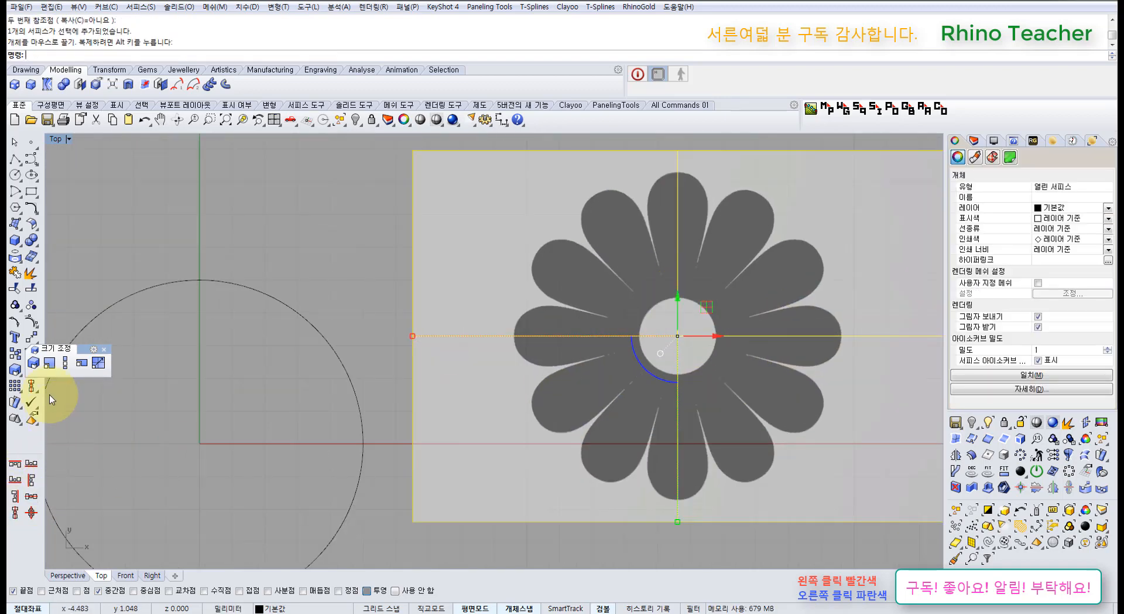
pyautogui.click(31, 386)
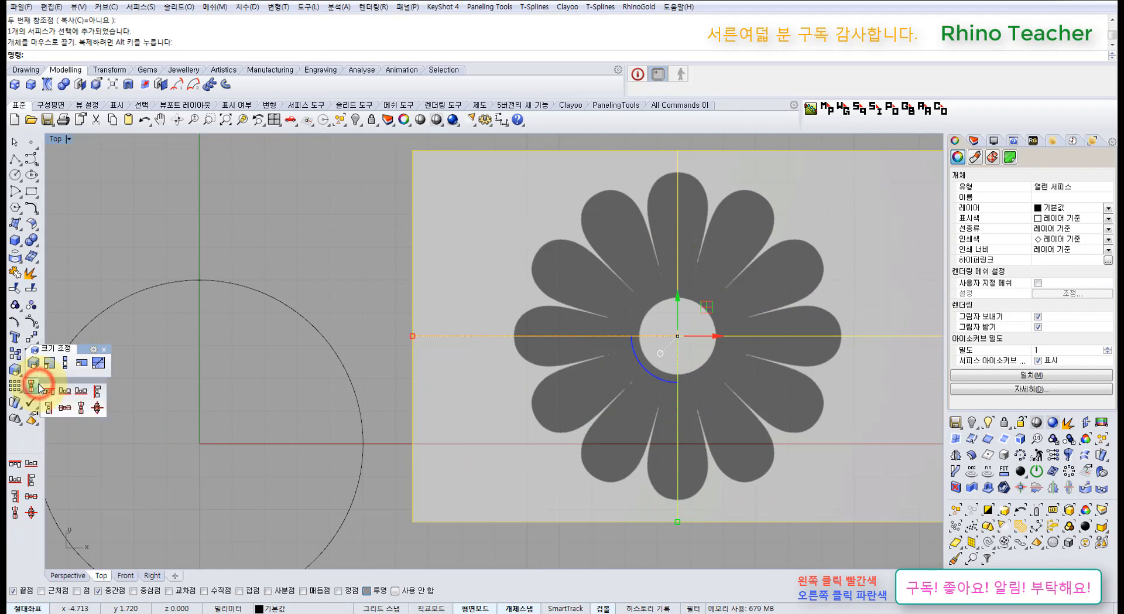
pyautogui.click(98, 409)
pyautogui.scroll(-4, 141, 420)
pyautogui.moveTo(204, 422); pyautogui.dragTo(364, 392, button='right')
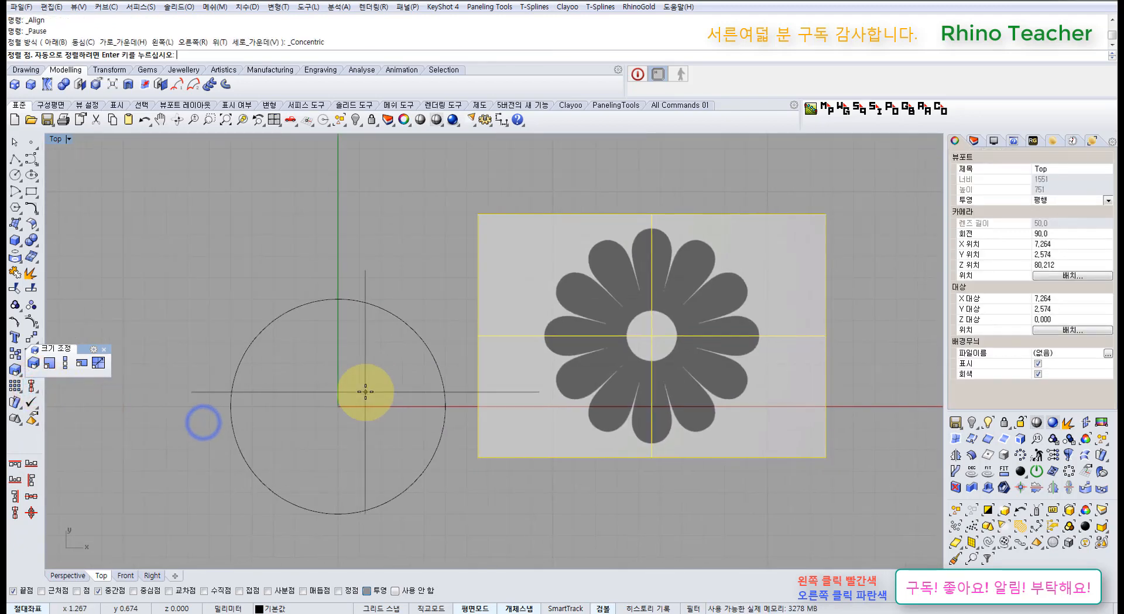
pyautogui.write('0')
pyautogui.press('Return')
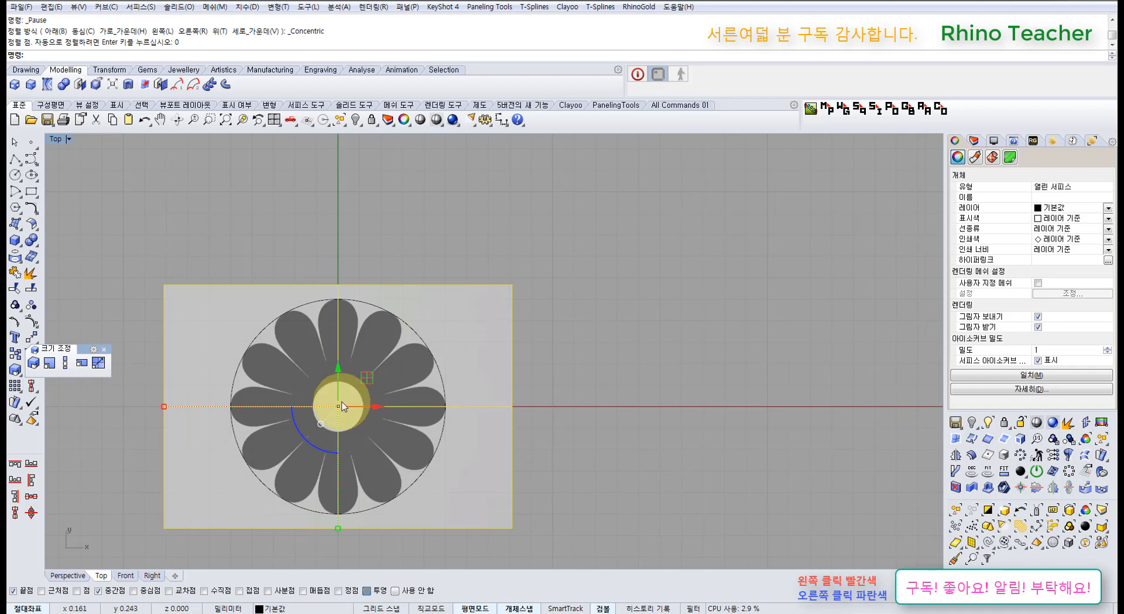
pyautogui.click(559, 298)
pyautogui.moveTo(480, 331)
pyautogui.mouseDown(button='right')
pyautogui.moveTo(534, 302)
pyautogui.moveTo(530, 314)
pyautogui.mouseUp(button='right')
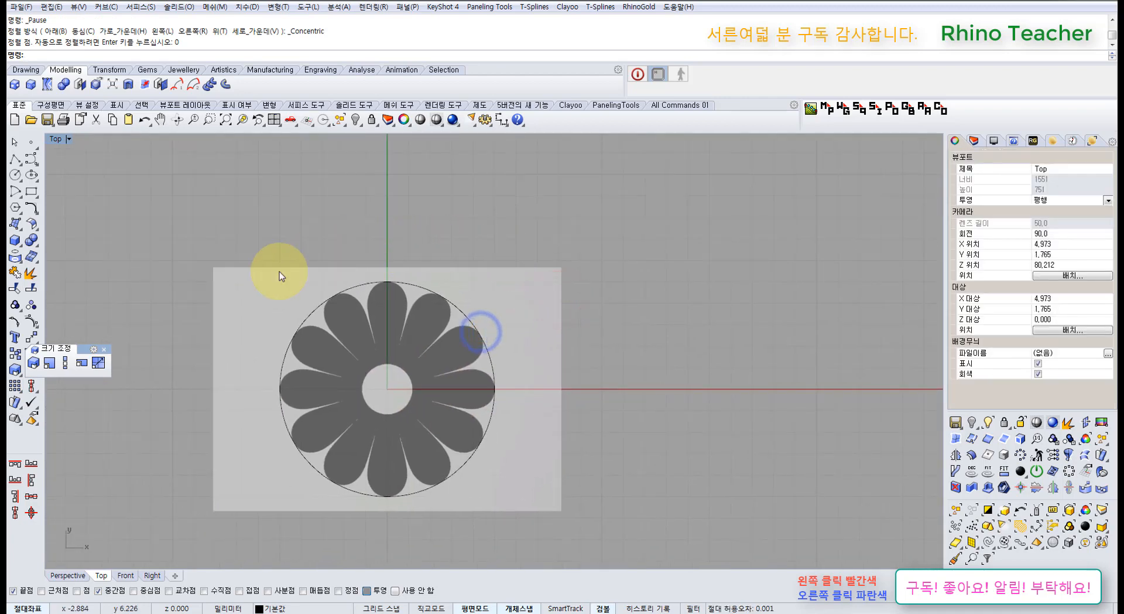
# - Close the floating scale toolbar and delete the 10 mm circle around the flower
pyautogui.click(101, 349)
pyautogui.moveTo(173, 341); pyautogui.dragTo(493, 344, button='right')
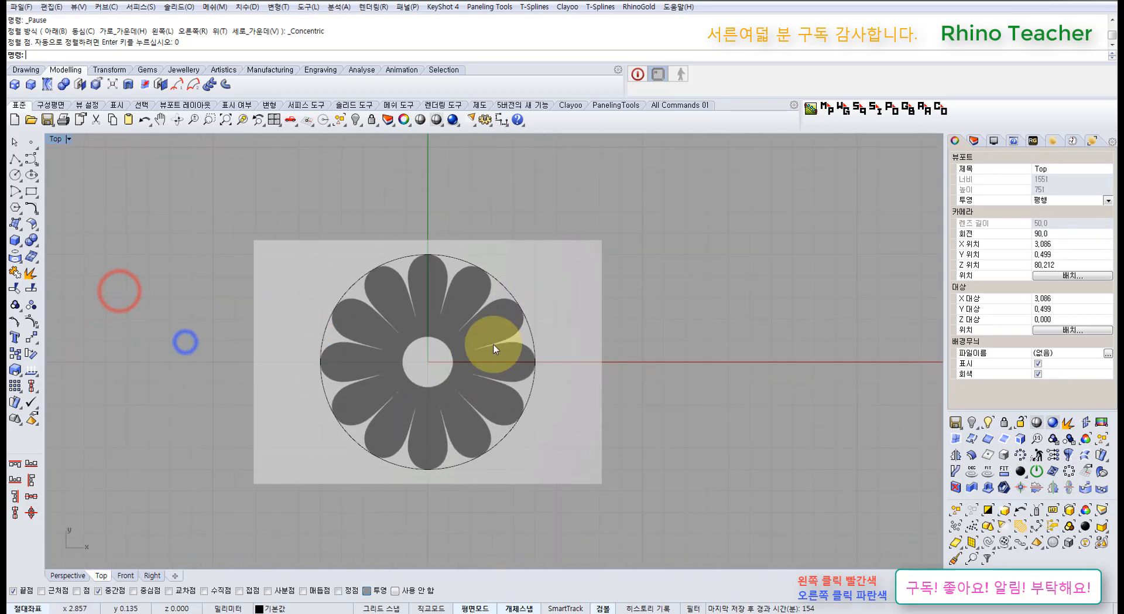
pyautogui.scroll(5, 596, 251)
pyautogui.scroll(-2, 582, 388)
pyautogui.moveTo(579, 353); pyautogui.dragTo(570, 361, button='right')
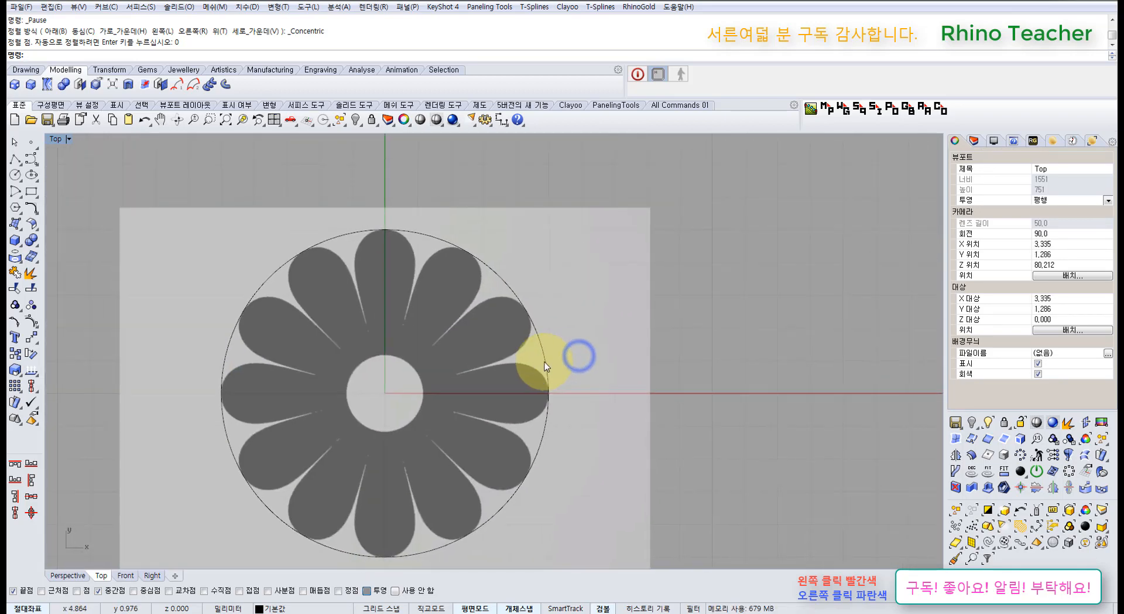
pyautogui.click(543, 358)
pyautogui.click(574, 391)
pyautogui.press('Delete')
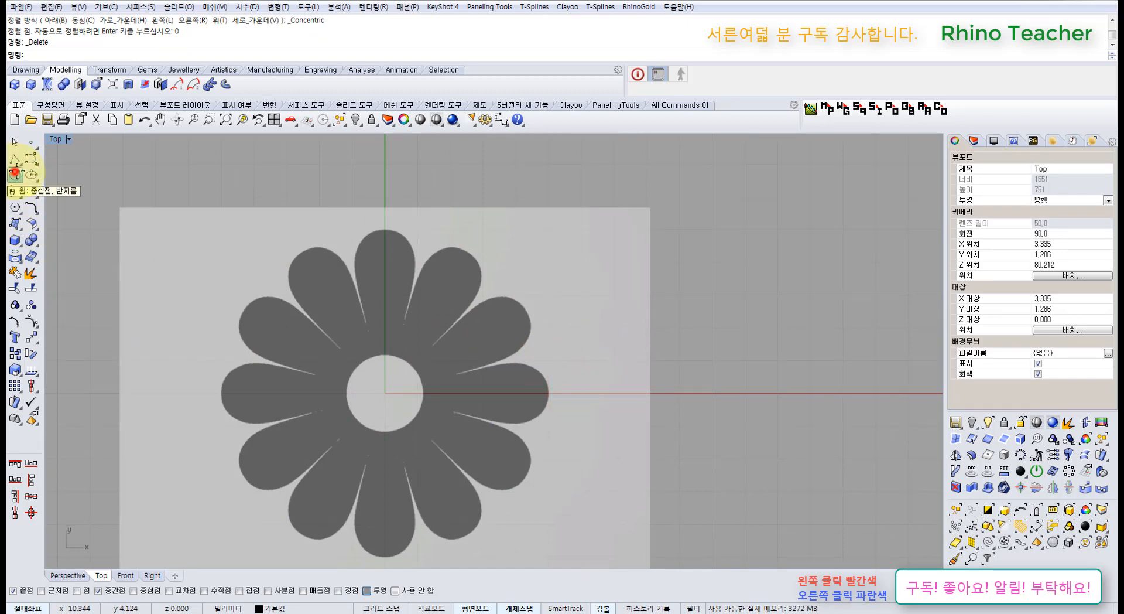
# - Draw a circle centred at the origin 0, about 12 mm in diameter, surrounding the whole flower
pyautogui.click(15, 174)
pyautogui.write('0')
pyautogui.press('Return')
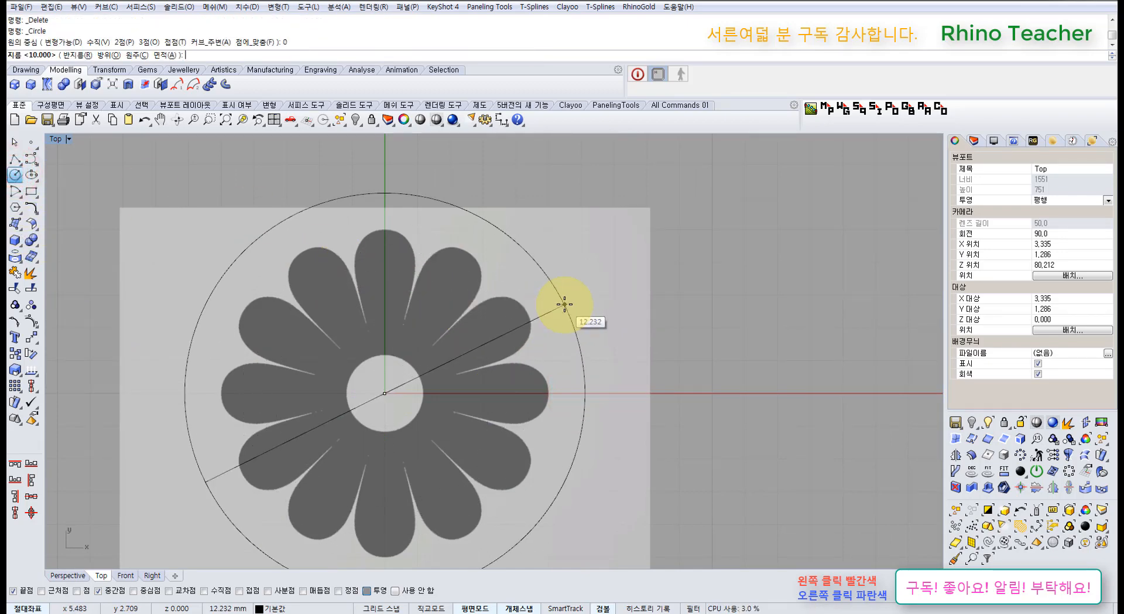
pyautogui.click(560, 304)
# - Split the picture frame surface using the circle around the flower as the cutting object
pyautogui.click(582, 283)
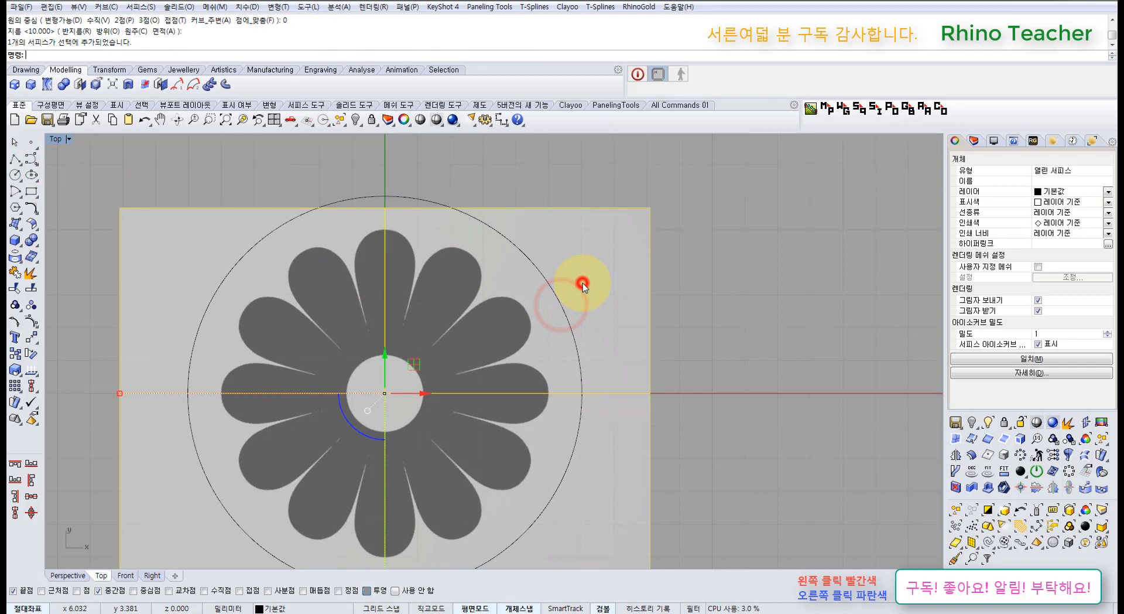
pyautogui.click(31, 288)
pyautogui.click(331, 201)
pyautogui.rightClick(333, 202)
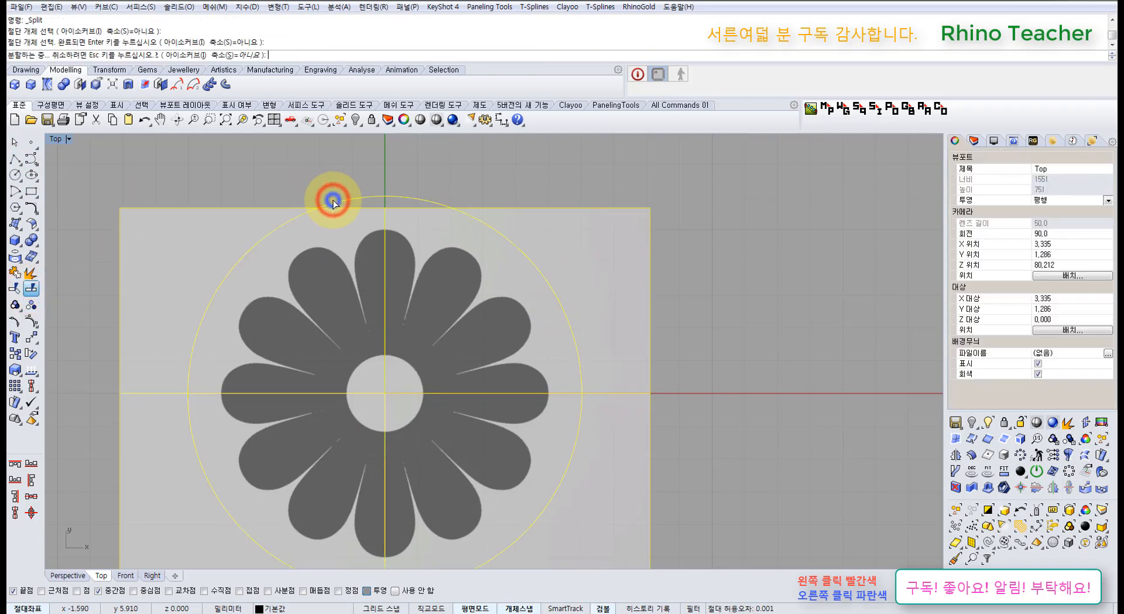
pyautogui.click(425, 163)
# - Delete the picture frame pieces lying outside the circle on its right and left sides
pyautogui.click(585, 253)
pyautogui.press('Delete')
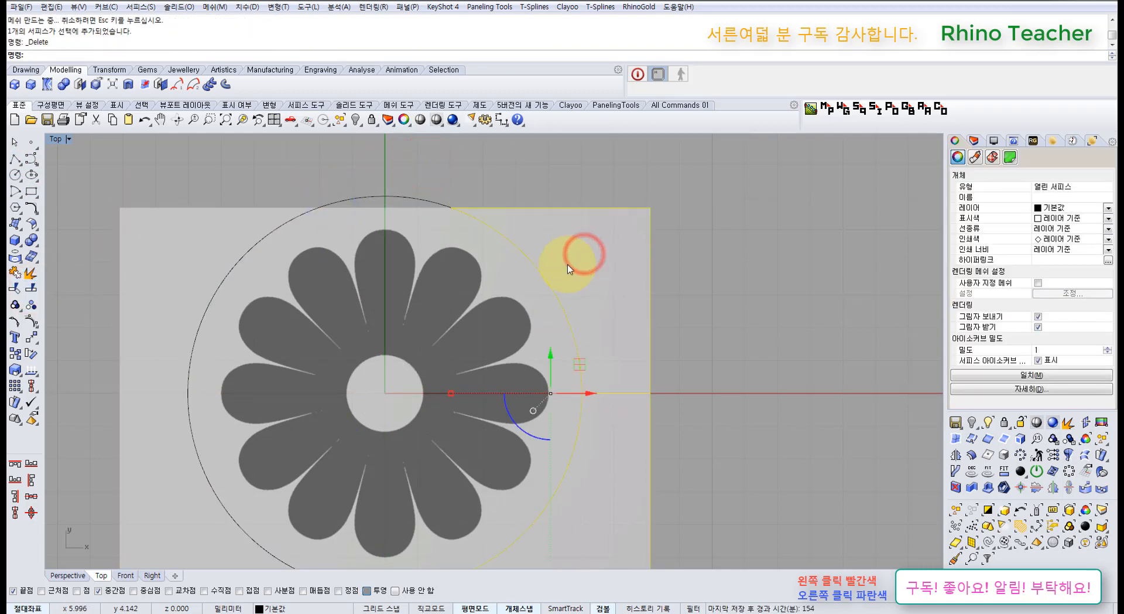
pyautogui.click(210, 243)
pyautogui.press('Delete')
# - Undo the piece deletions and the split of the picture frame, and clear the selection
pyautogui.hotkey('ctrl', 'z')
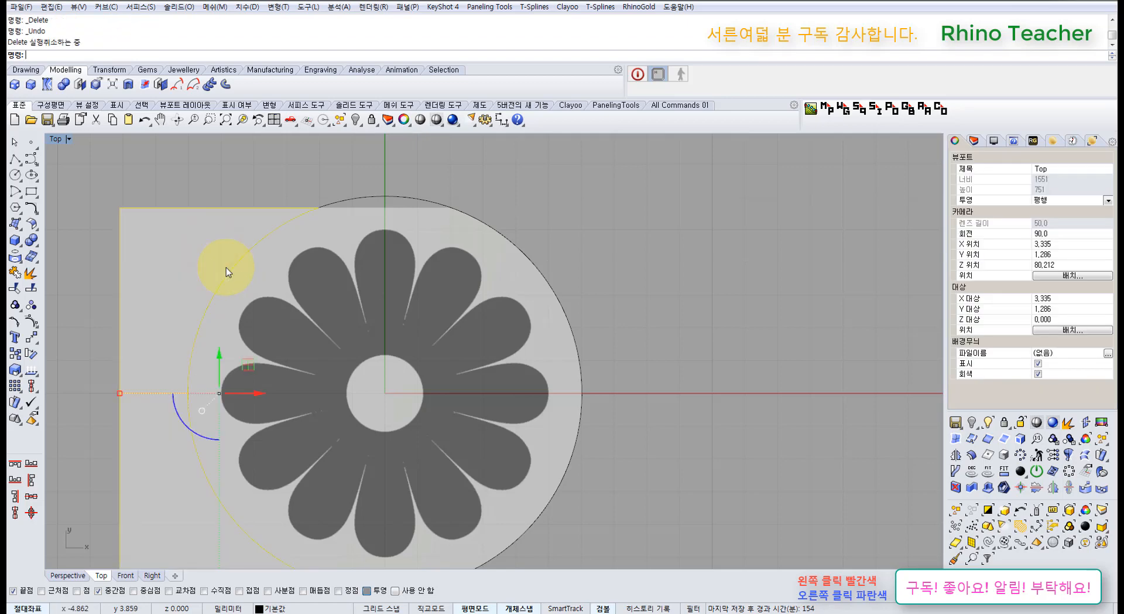
pyautogui.hotkey('ctrl', 'z')
pyautogui.click(497, 160)
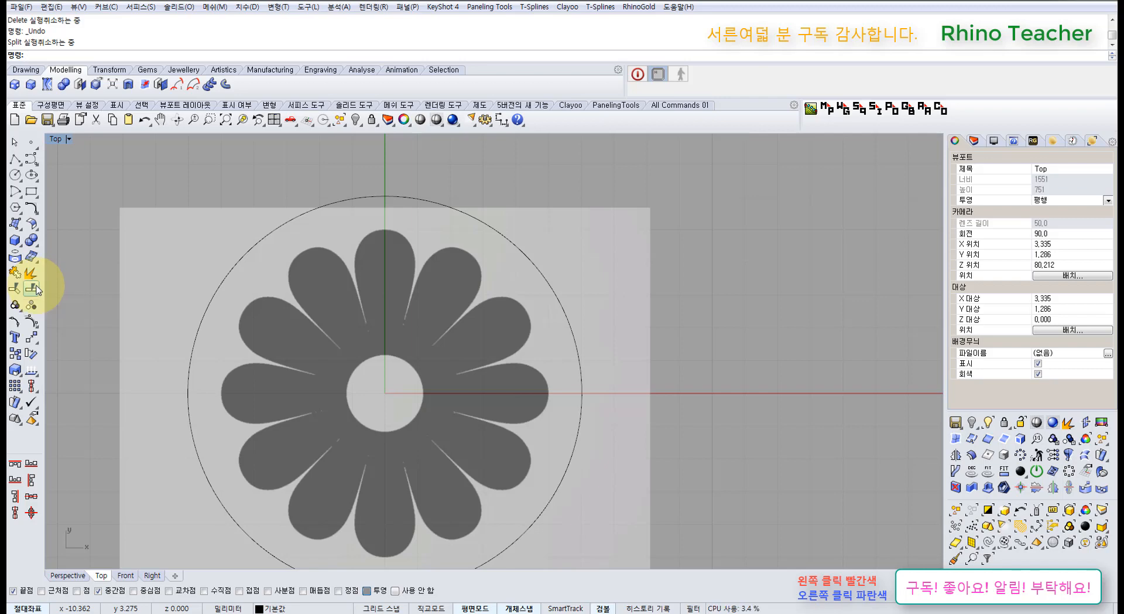
# - Examine the picture frame surface and the circle crossing its edges by selecting each one, and clear the selection
pyautogui.scroll(3, 364, 256)
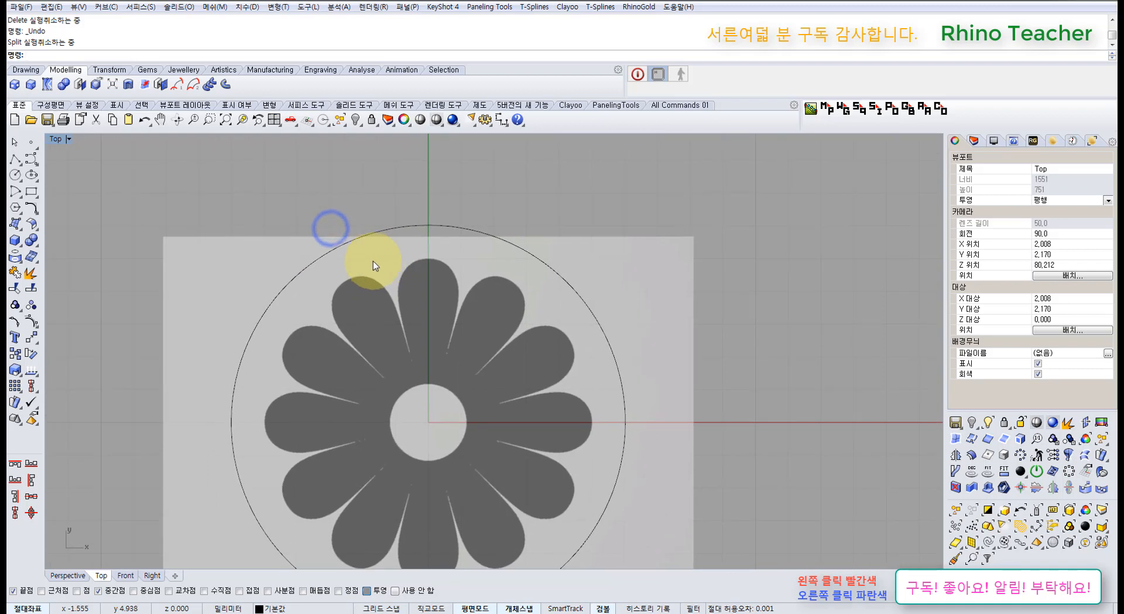
pyautogui.click(337, 279)
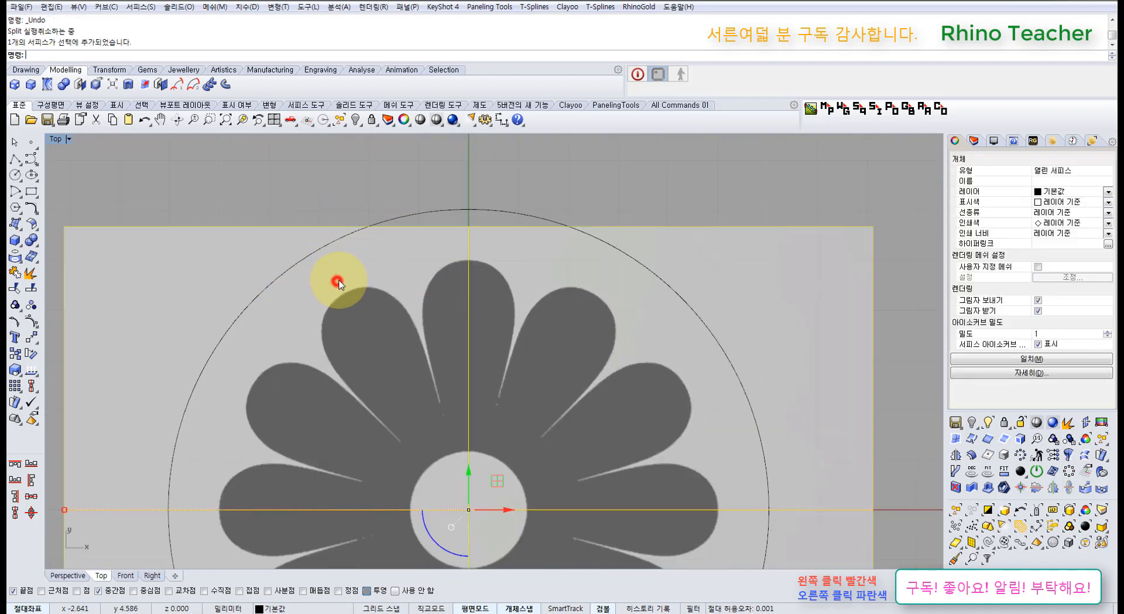
pyautogui.click(333, 206)
pyautogui.click(404, 220)
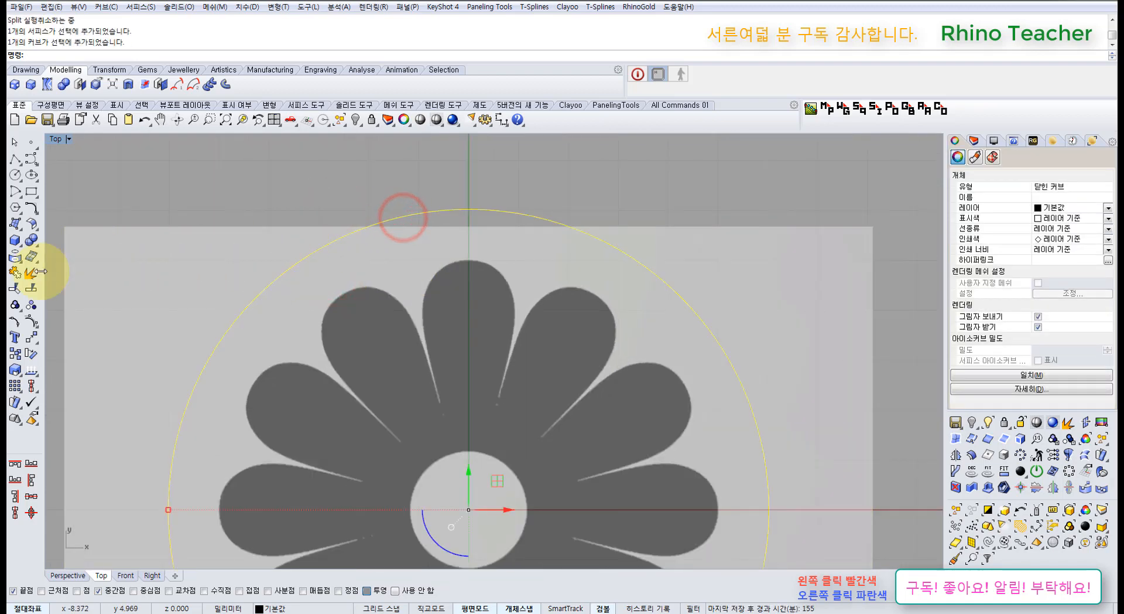
pyautogui.click(253, 199)
pyautogui.scroll(-3, 260, 234)
pyautogui.moveTo(262, 243); pyautogui.dragTo(311, 243, button='right')
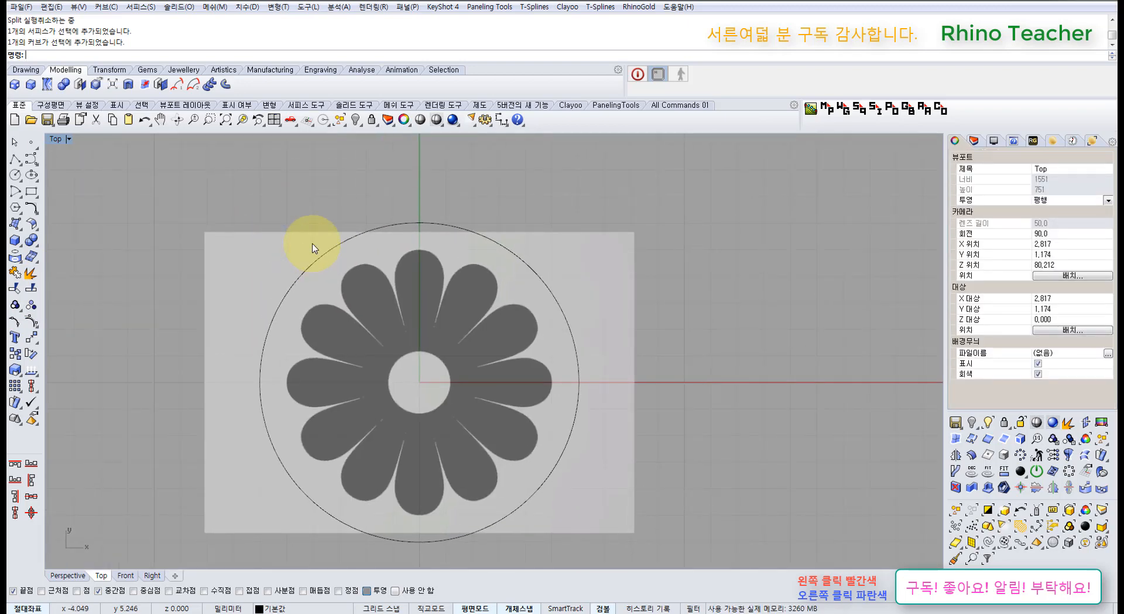
pyautogui.scroll(2, 283, 220)
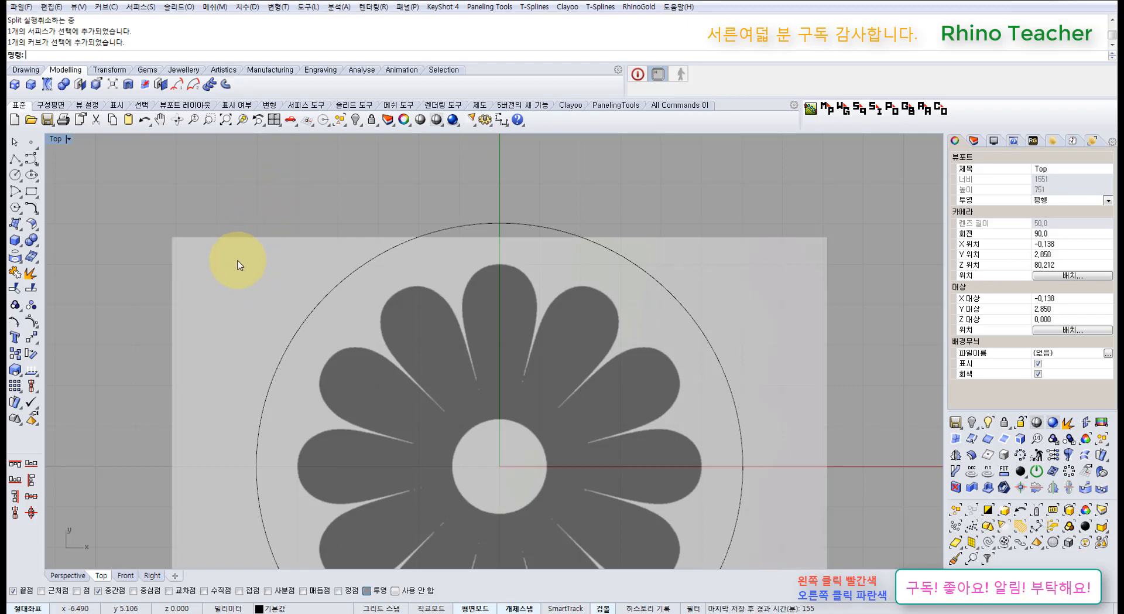
# - Split the picture frame with the surrounding circle, undo the split and deselect the frame
pyautogui.click(227, 278)
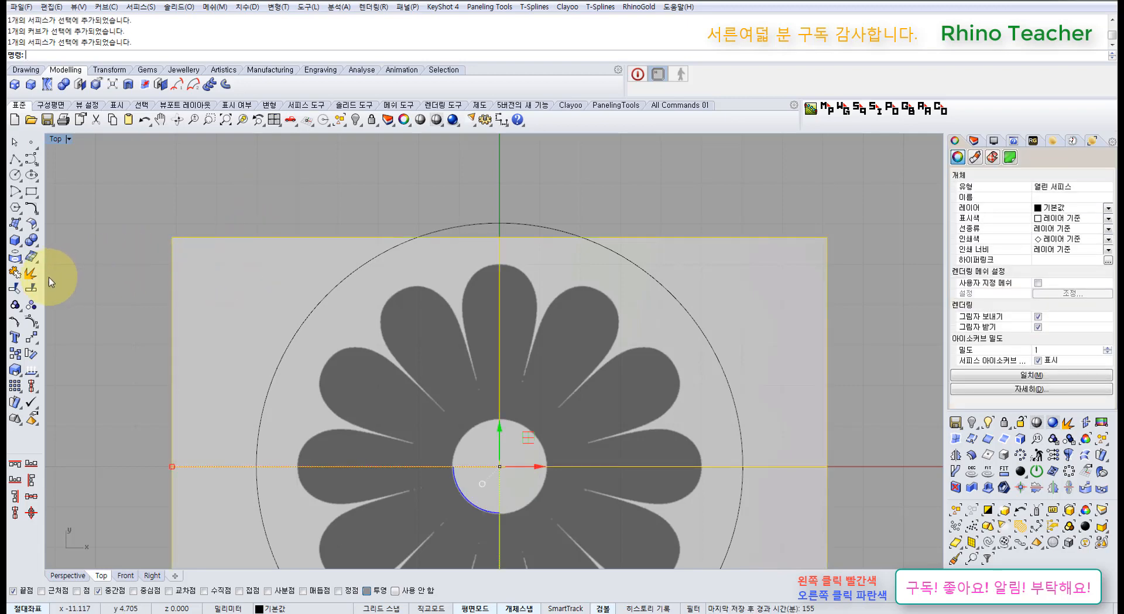
pyautogui.click(33, 292)
pyautogui.click(464, 225)
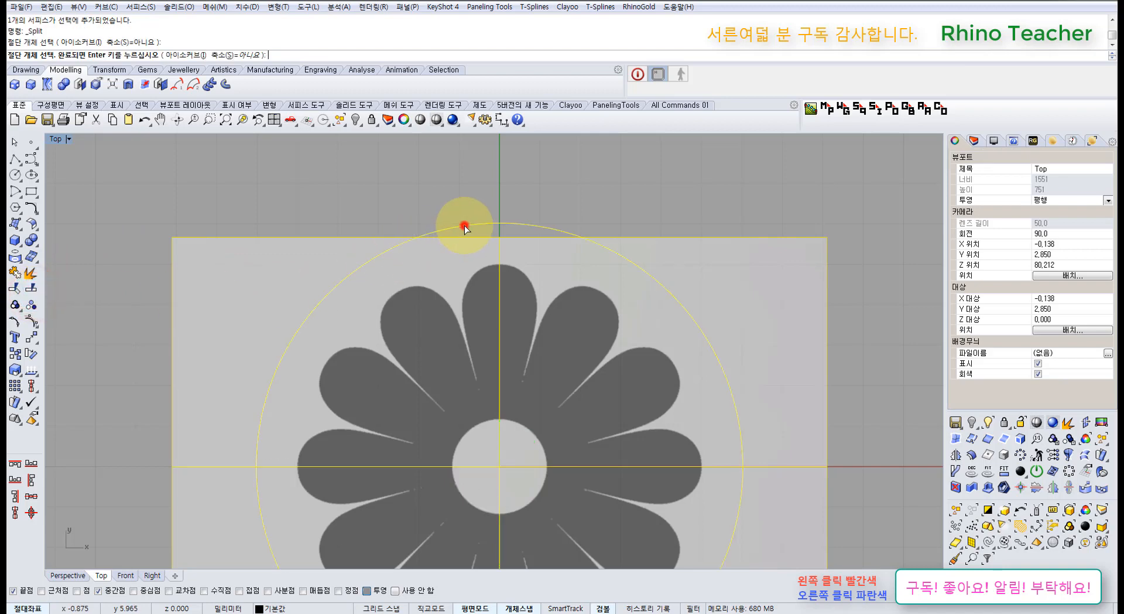
pyautogui.rightClick(460, 206)
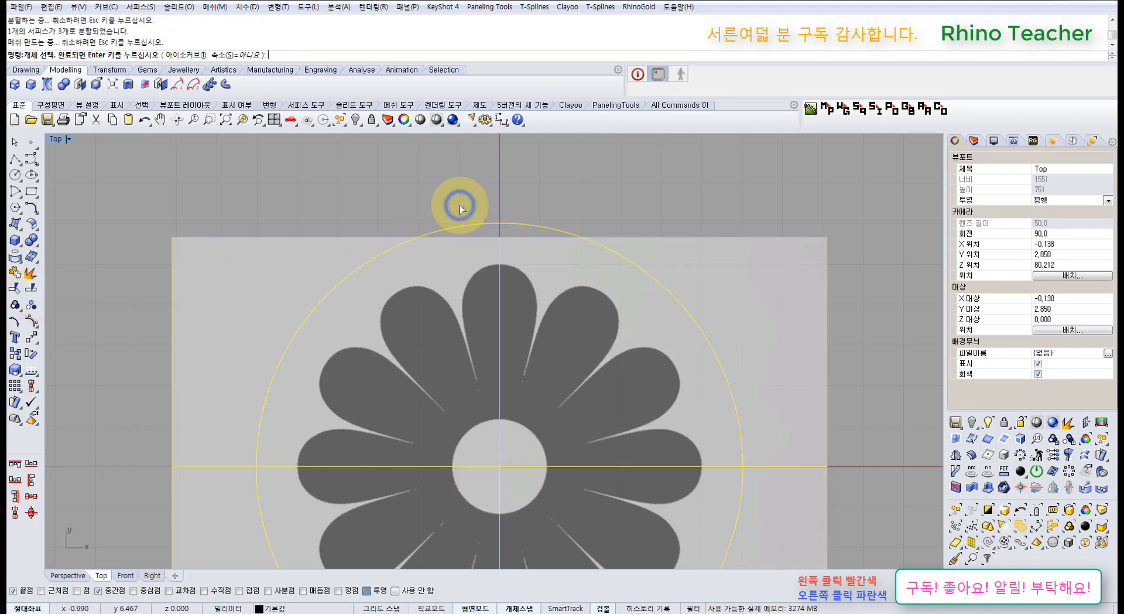
pyautogui.click(461, 205)
pyautogui.hotkey('ctrl', 'z')
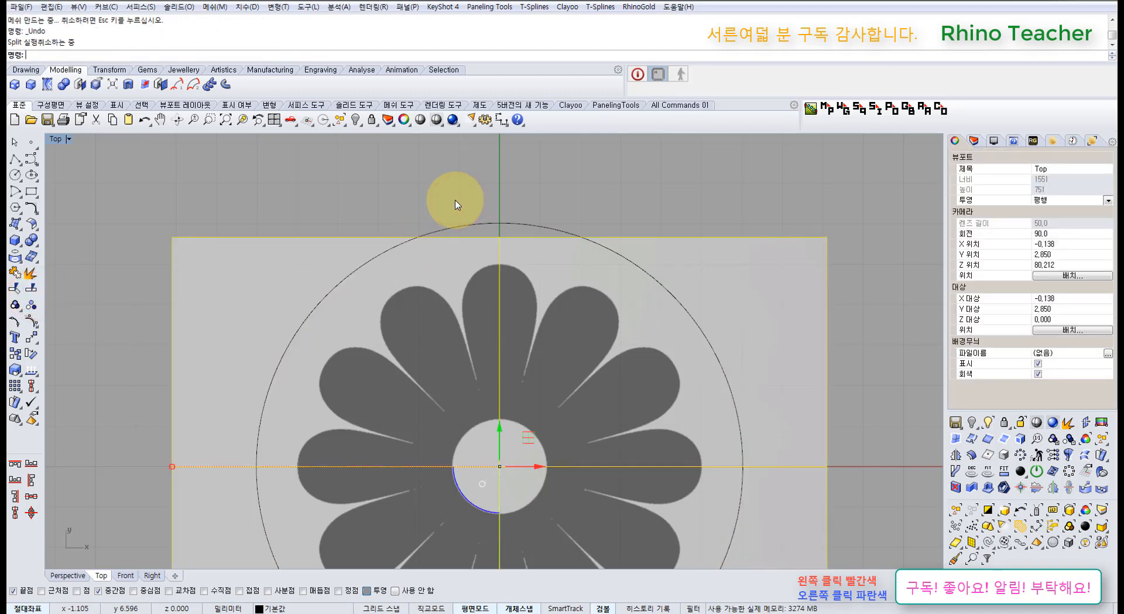
pyautogui.click(455, 201)
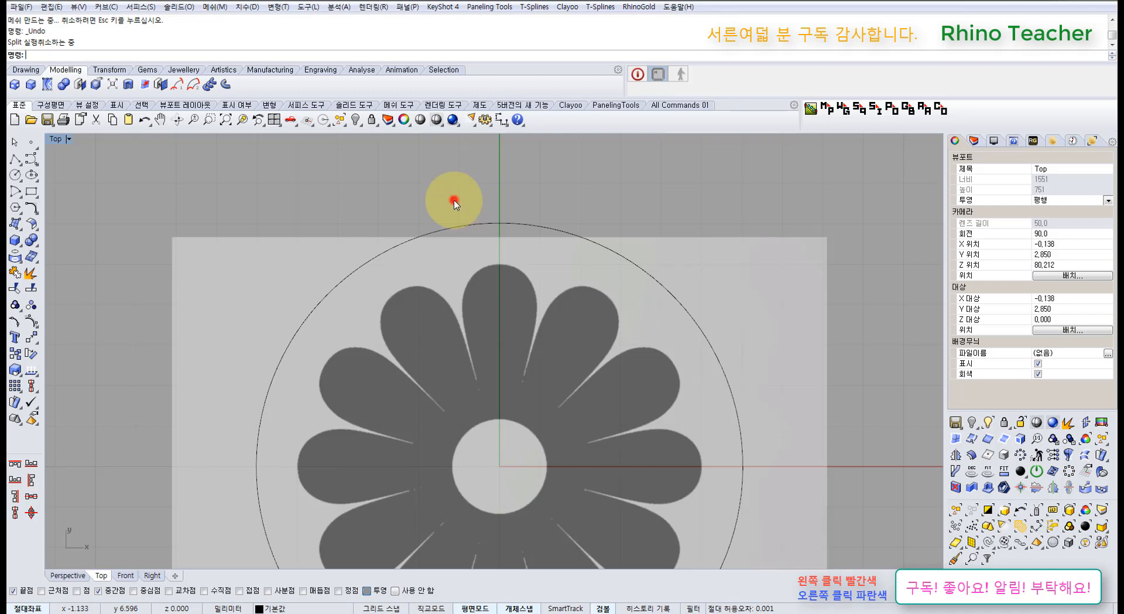
# - Split the picture frame with the circle once more, check the piece right of the circle by selecting it, and undo the split
pyautogui.click(302, 259)
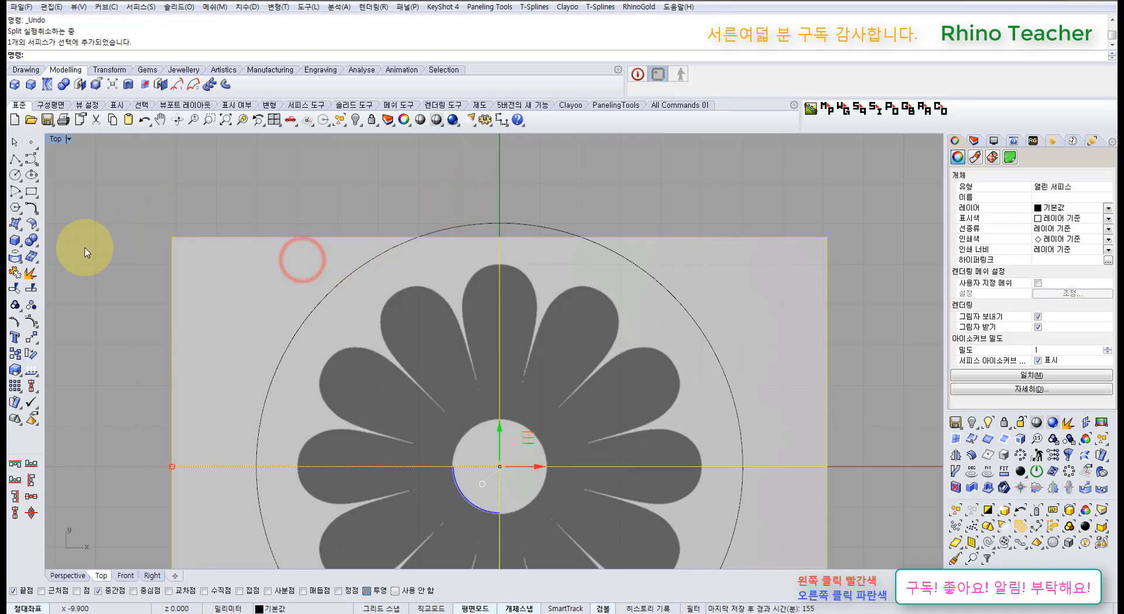
pyautogui.click(31, 287)
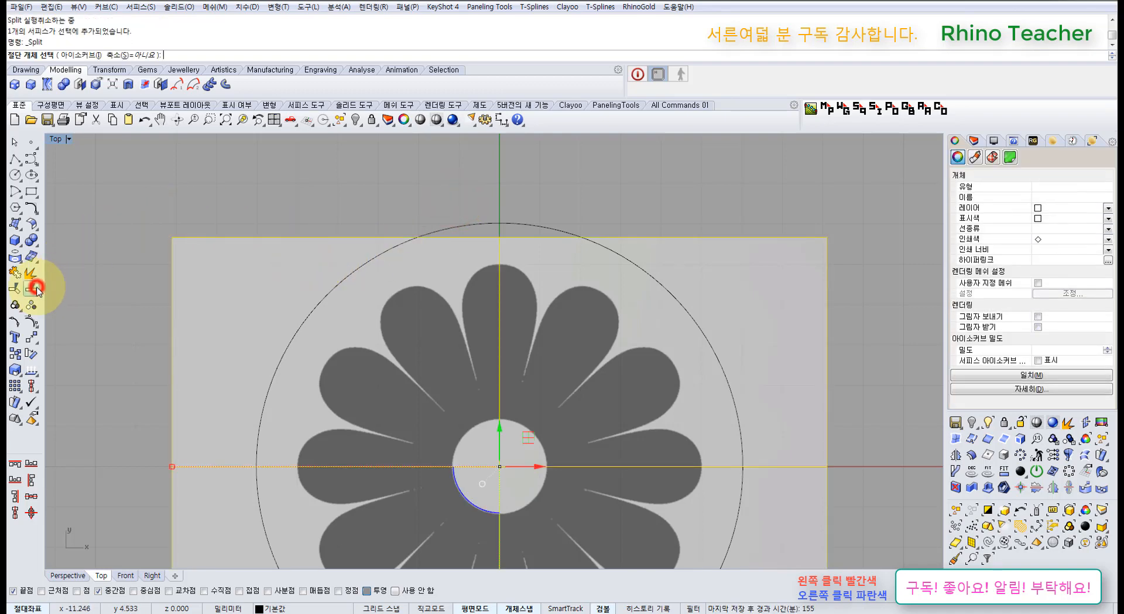
pyautogui.click(467, 225)
pyautogui.rightClick(440, 196)
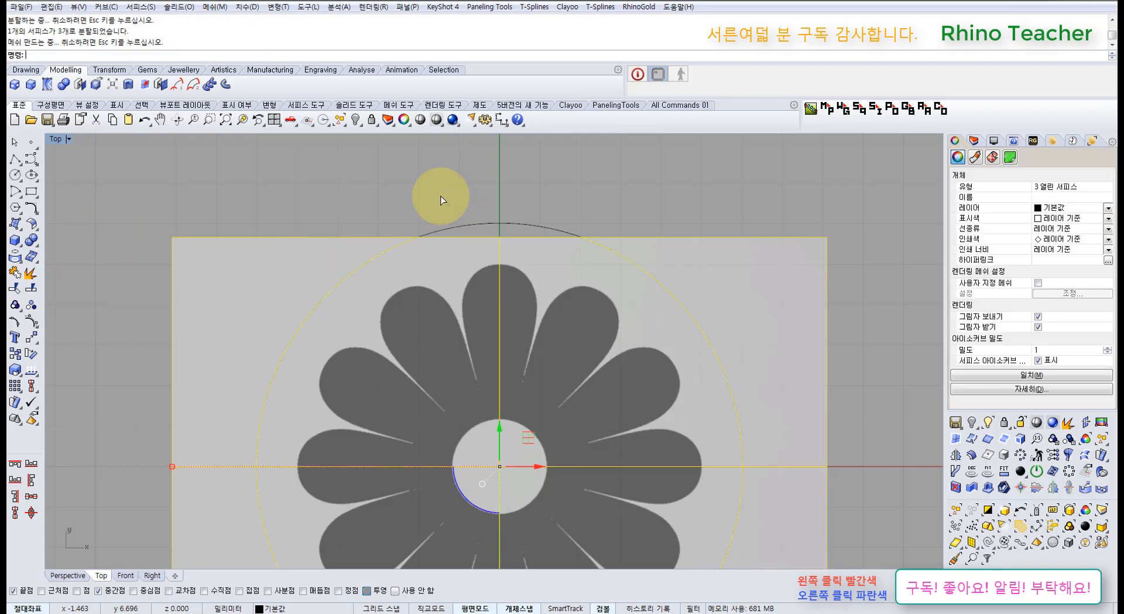
pyautogui.click(441, 196)
pyautogui.click(735, 271)
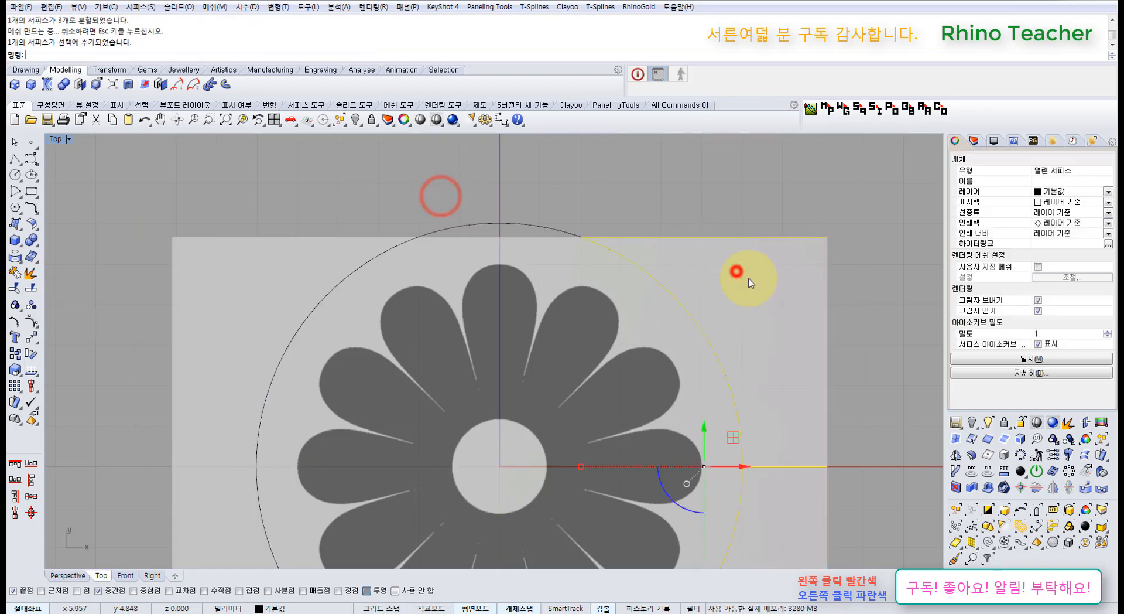
pyautogui.click(248, 159)
pyautogui.hotkey('ctrl', 'z')
pyautogui.click(389, 219)
# - Split the picture frame with the circle and move the left outer piece up and to the left, away from the circle
pyautogui.click(328, 258)
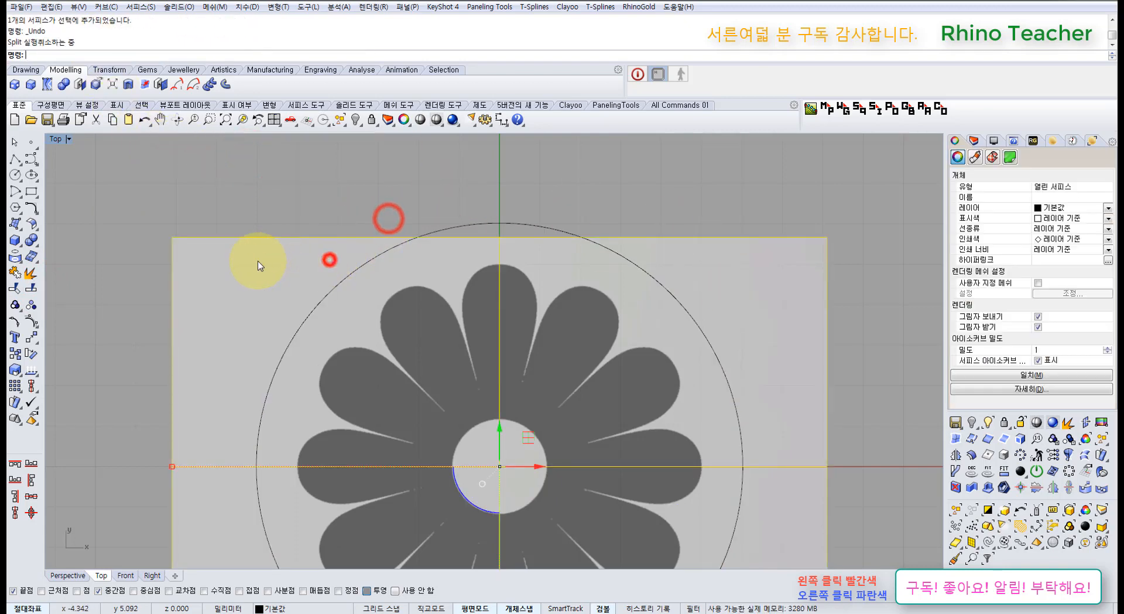
pyautogui.click(33, 287)
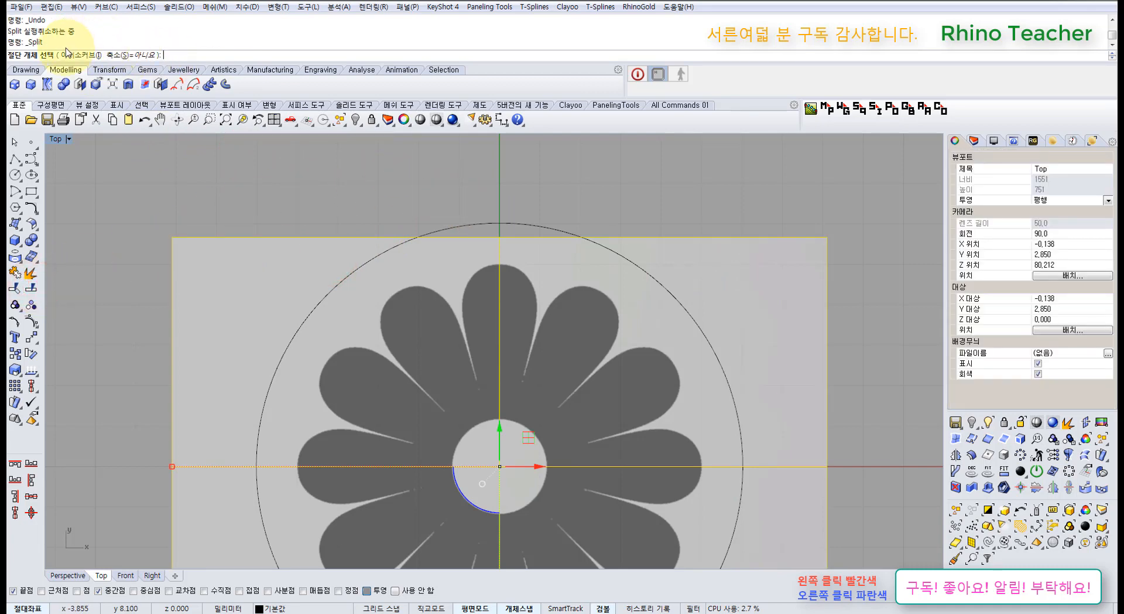
pyautogui.click(471, 224)
pyautogui.rightClick(461, 206)
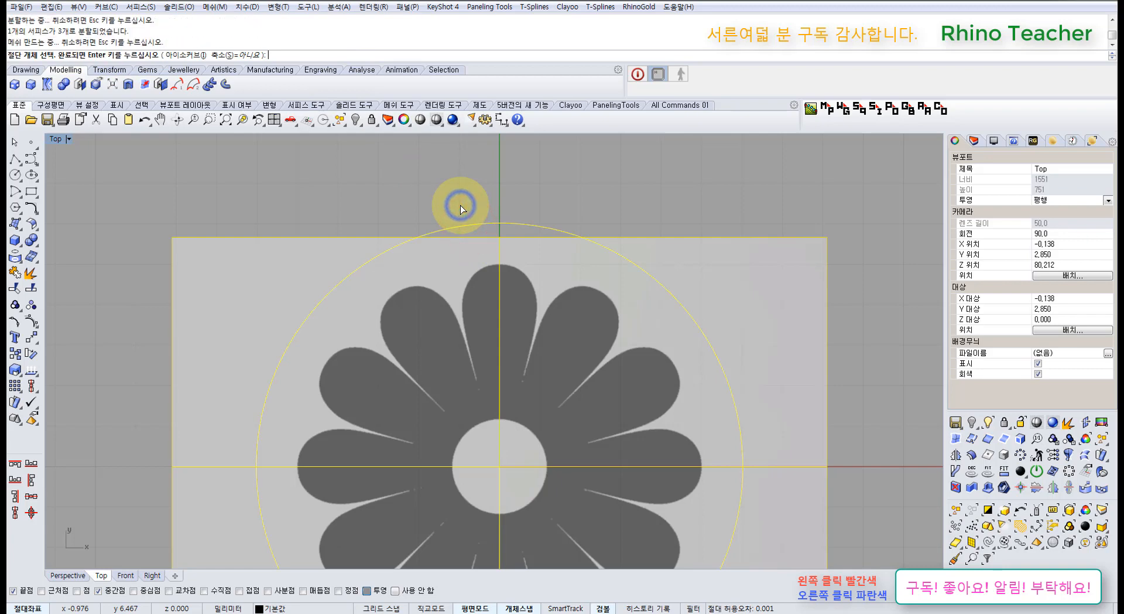
pyautogui.click(270, 269)
pyautogui.moveTo(271, 269); pyautogui.dragTo(201, 238)
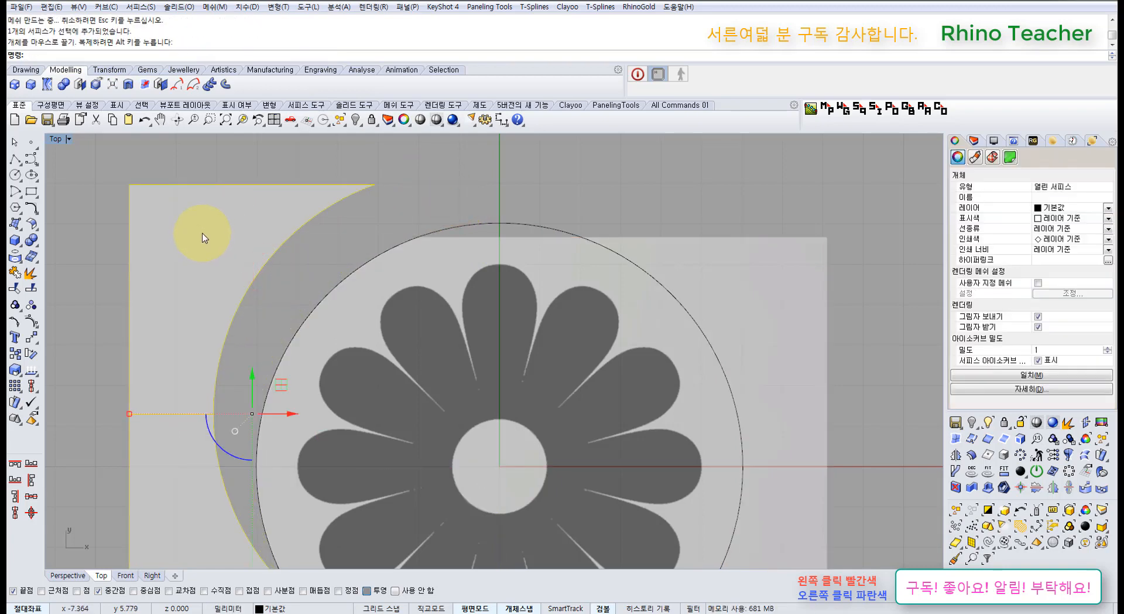
# - Undo the left outer piece's move and the split of the picture frame, leaving nothing selected
pyautogui.hotkey('ctrl', 'z')
pyautogui.hotkey('ctrl', 'z')
pyautogui.click(256, 211)
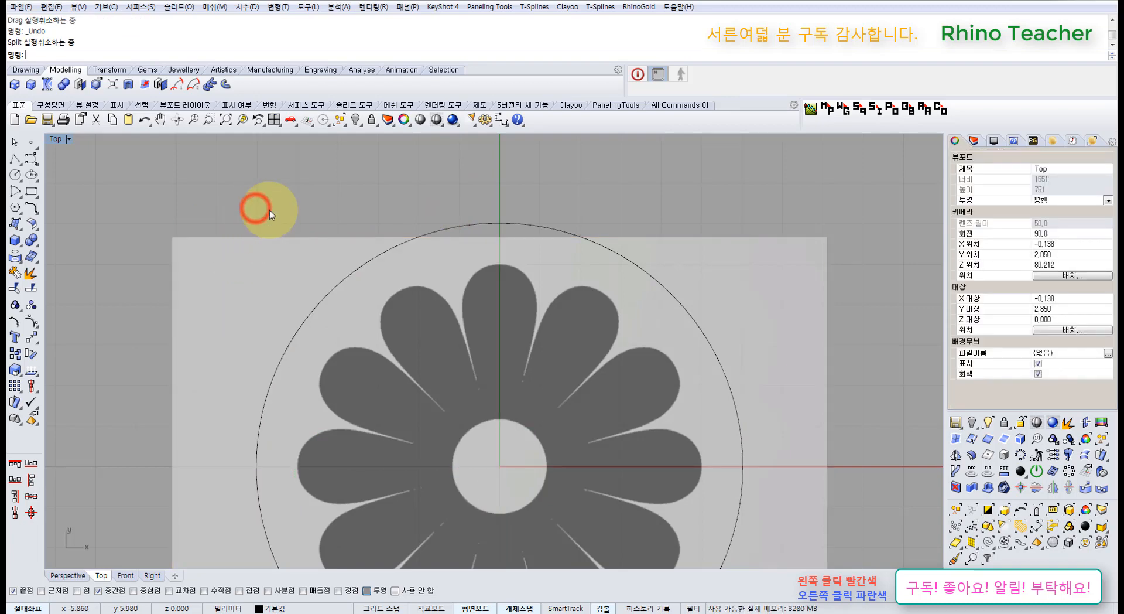
# - Split the picture frame with the circle and clear the selection
pyautogui.moveTo(262, 193); pyautogui.dragTo(316, 210, button='right')
pyautogui.scroll(-2, 309, 250)
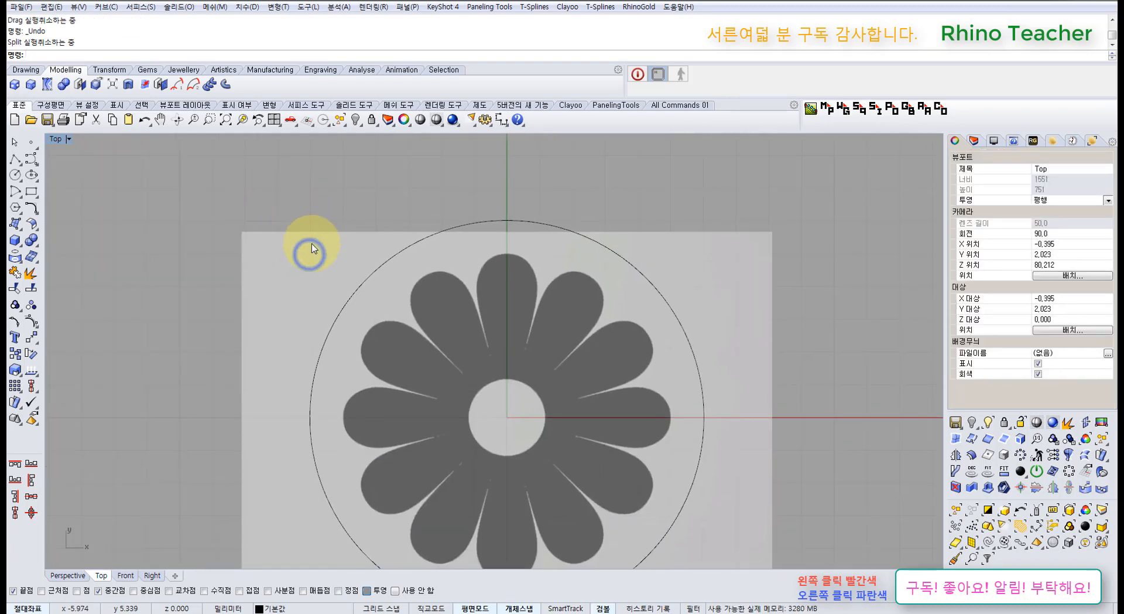
pyautogui.click(311, 244)
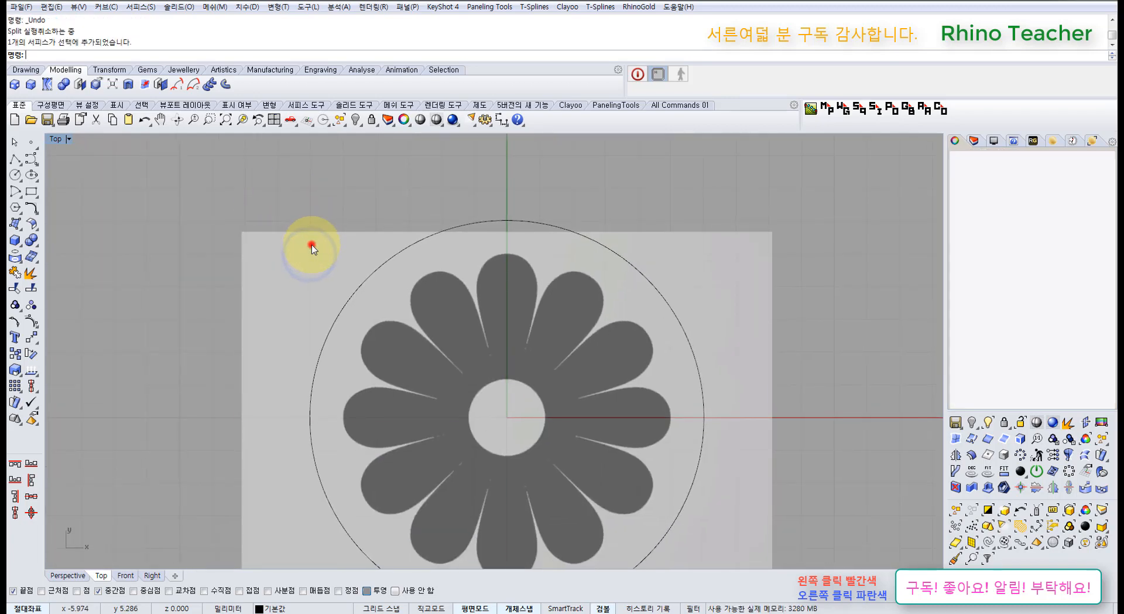
pyautogui.click(32, 288)
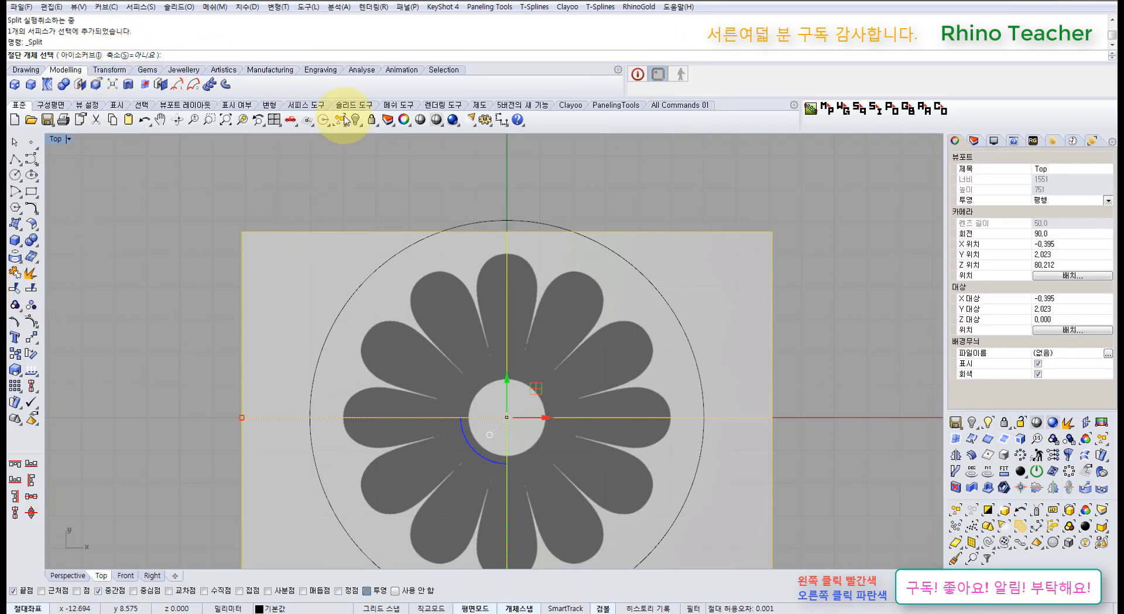
pyautogui.click(484, 219)
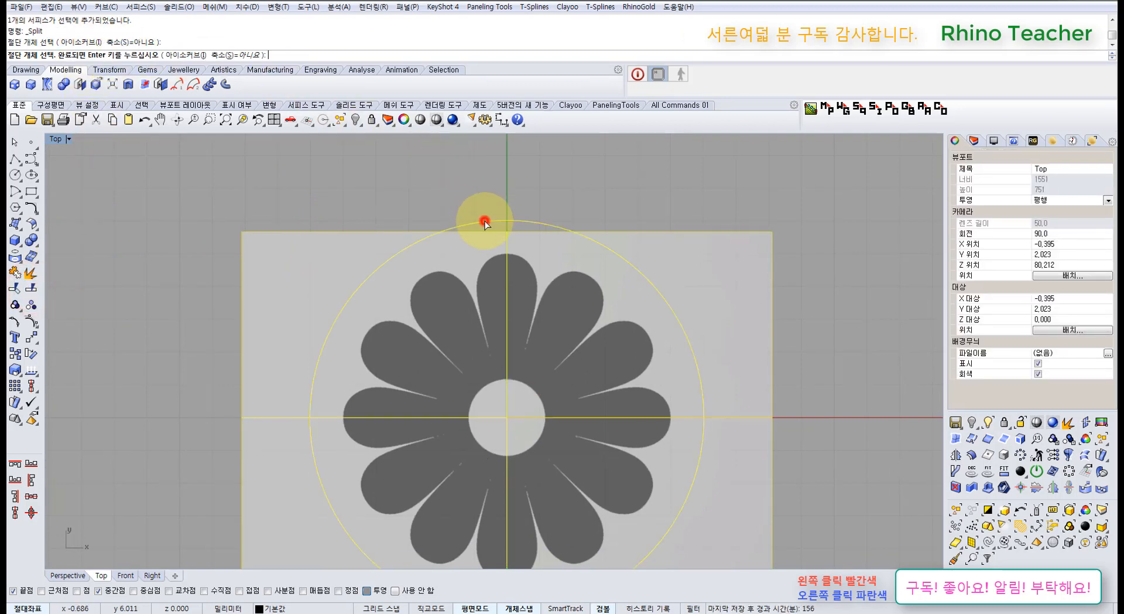
pyautogui.rightClick(349, 203)
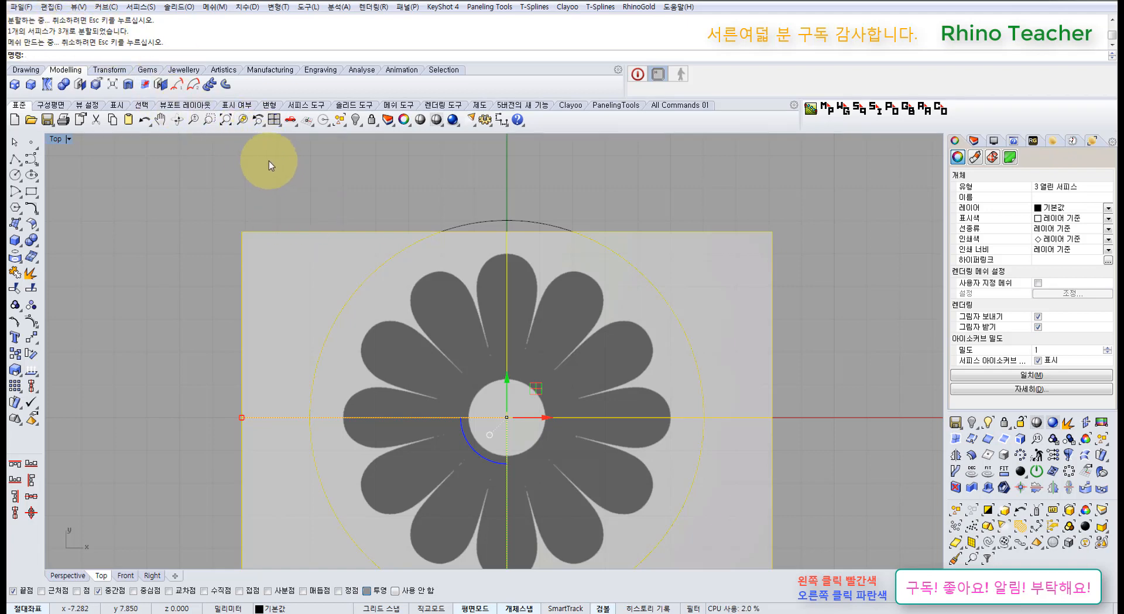
pyautogui.click(342, 202)
pyautogui.scroll(-2, 352, 230)
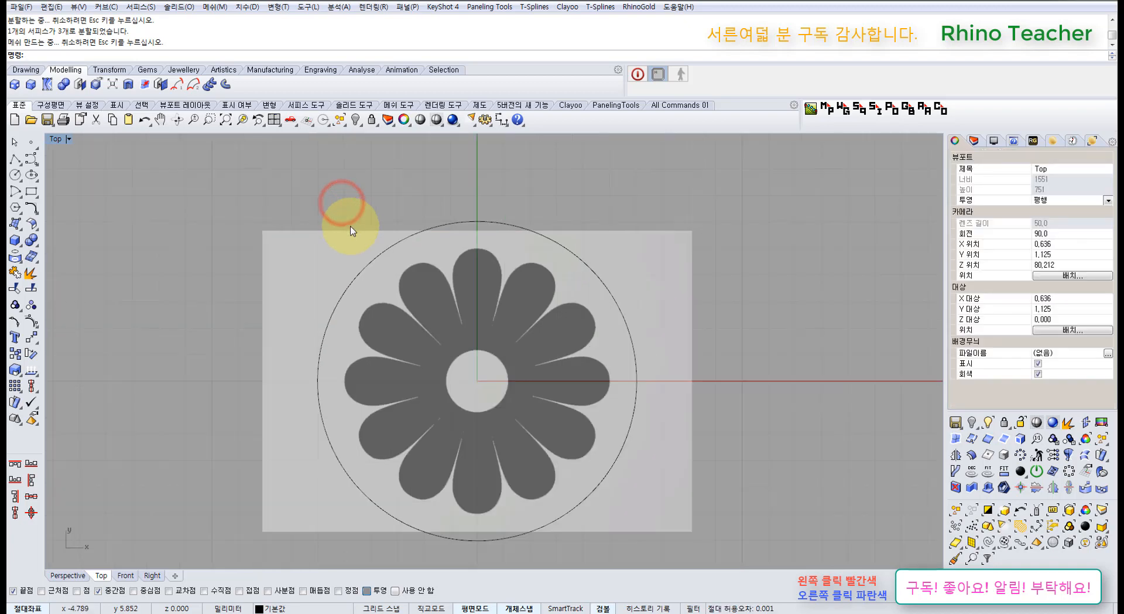
# - Check the left, middle and right pieces of the split frame by selecting each, and delete the circle
pyautogui.click(308, 260)
pyautogui.click(499, 301)
pyautogui.click(631, 281)
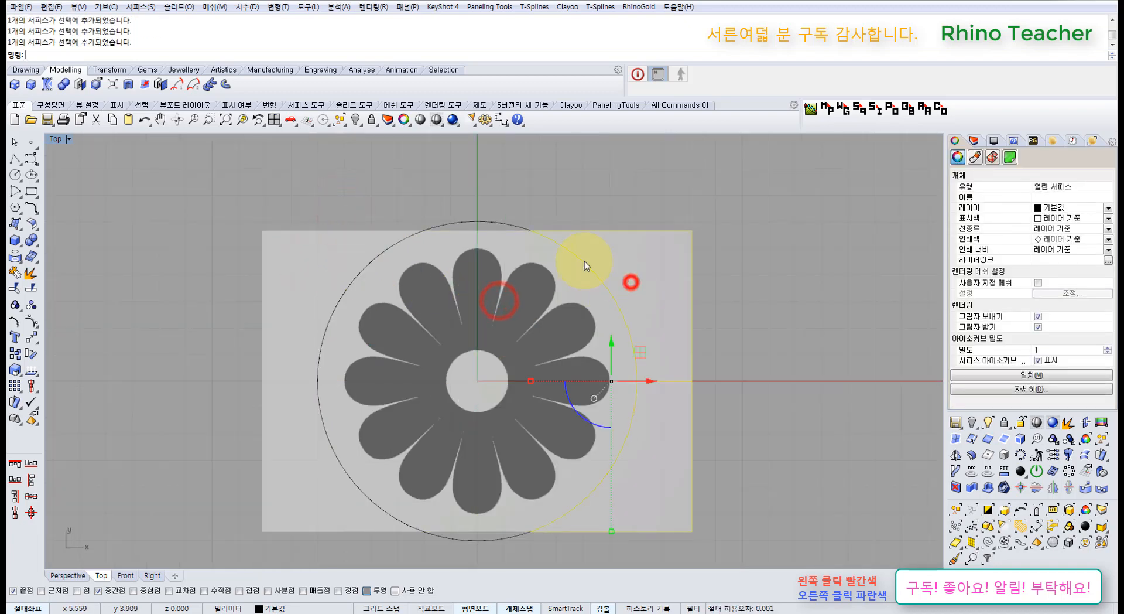
pyautogui.click(501, 223)
pyautogui.press('Delete')
pyautogui.click(592, 193)
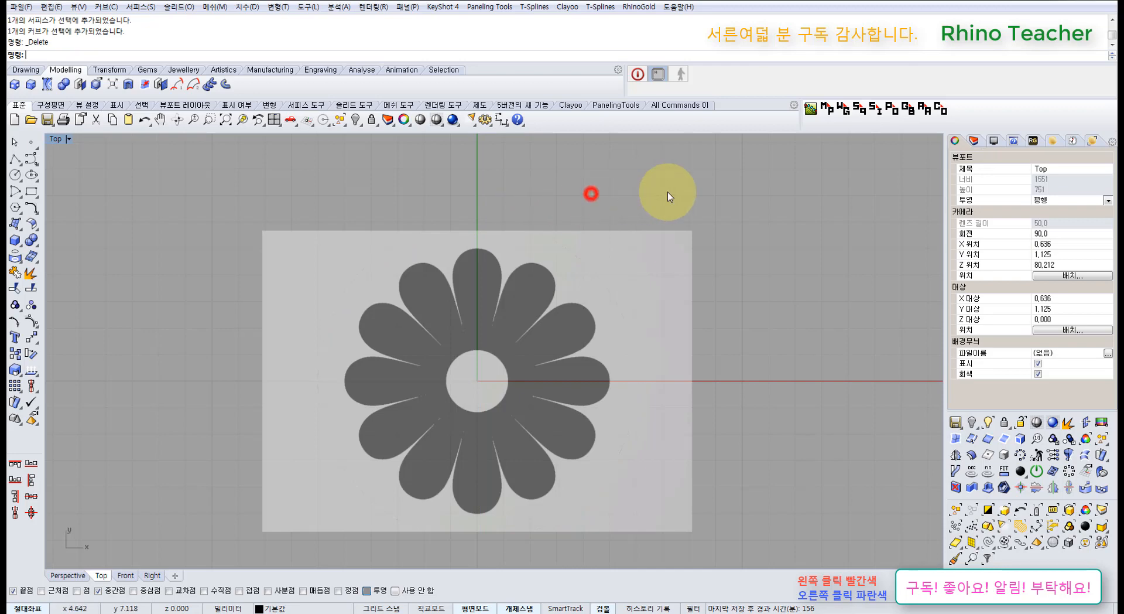
# - Examine the split frame's object type, selecting all pieces together and each piece separately
pyautogui.moveTo(753, 178); pyautogui.dragTo(226, 322)
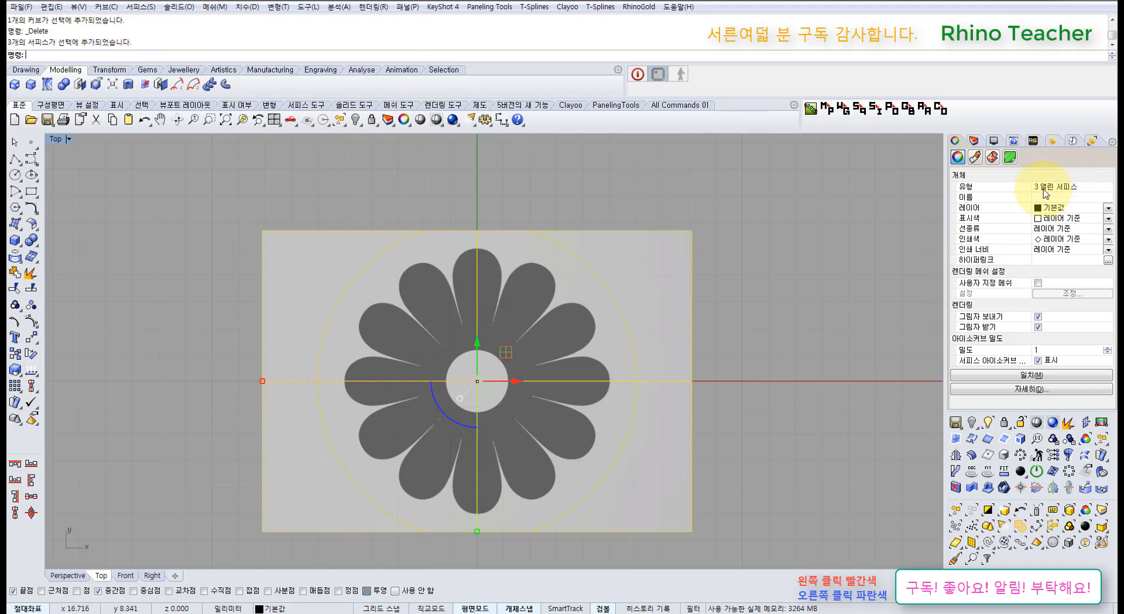
pyautogui.click(758, 215)
pyautogui.click(652, 304)
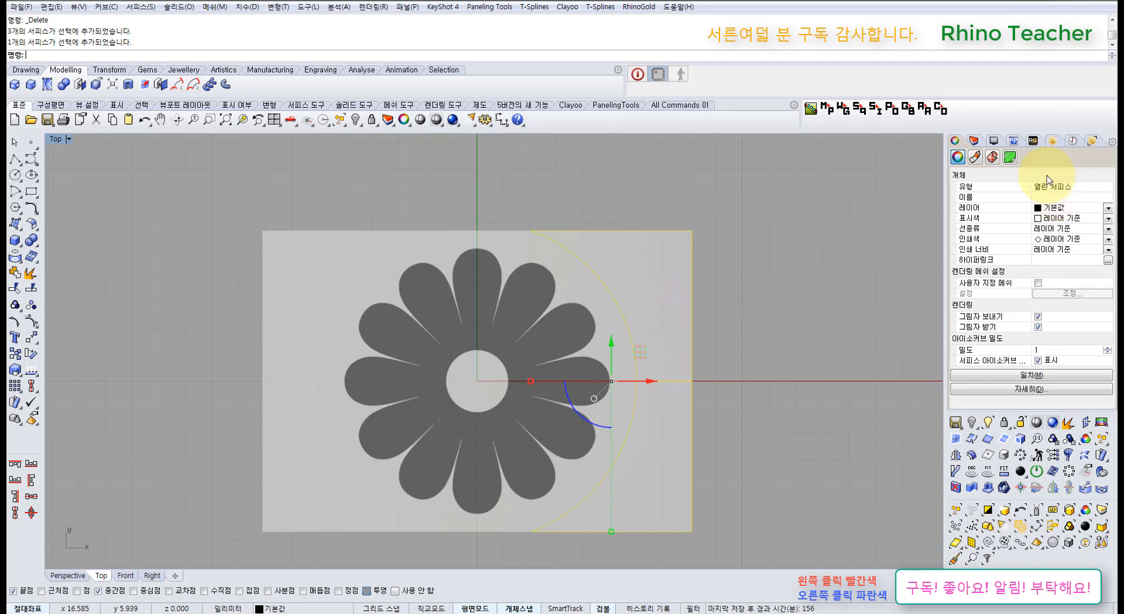
pyautogui.click(804, 220)
pyautogui.click(509, 284)
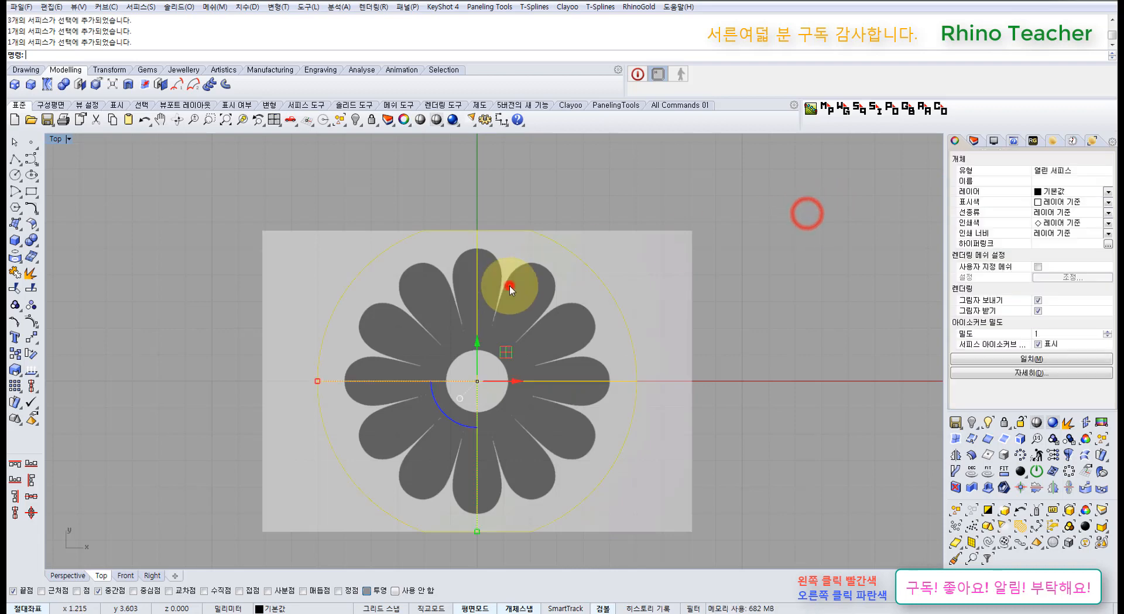
pyautogui.click(314, 270)
pyautogui.click(491, 201)
pyautogui.click(655, 261)
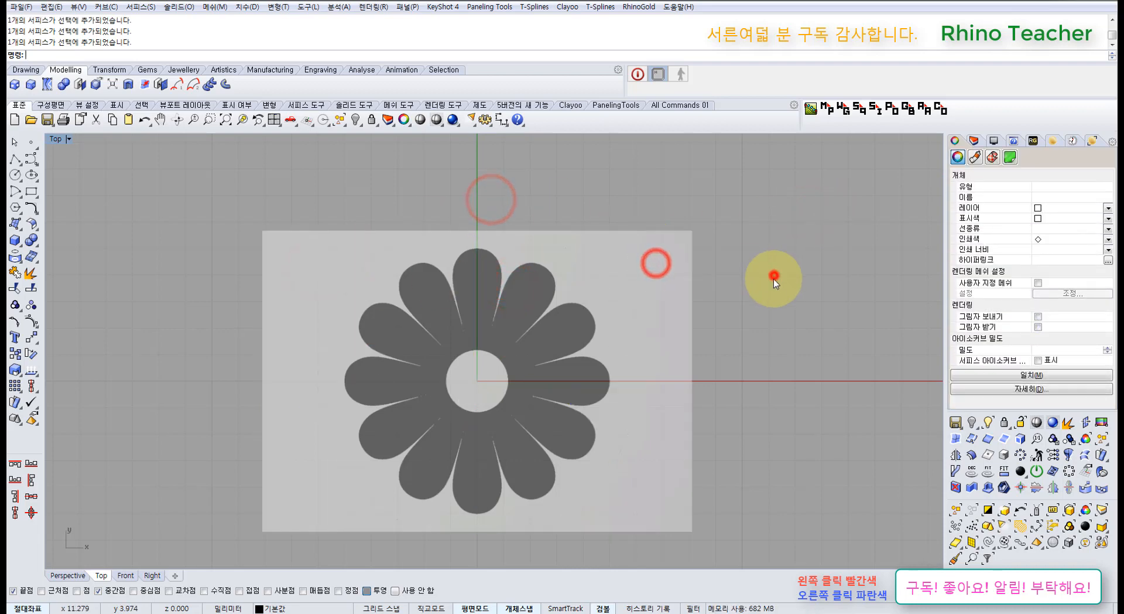
pyautogui.click(773, 275)
# - Delete the right and left outer pieces, undo these deletions and the circle's deletion, and clear the selection
pyautogui.click(659, 280)
pyautogui.press('Delete')
pyautogui.click(305, 286)
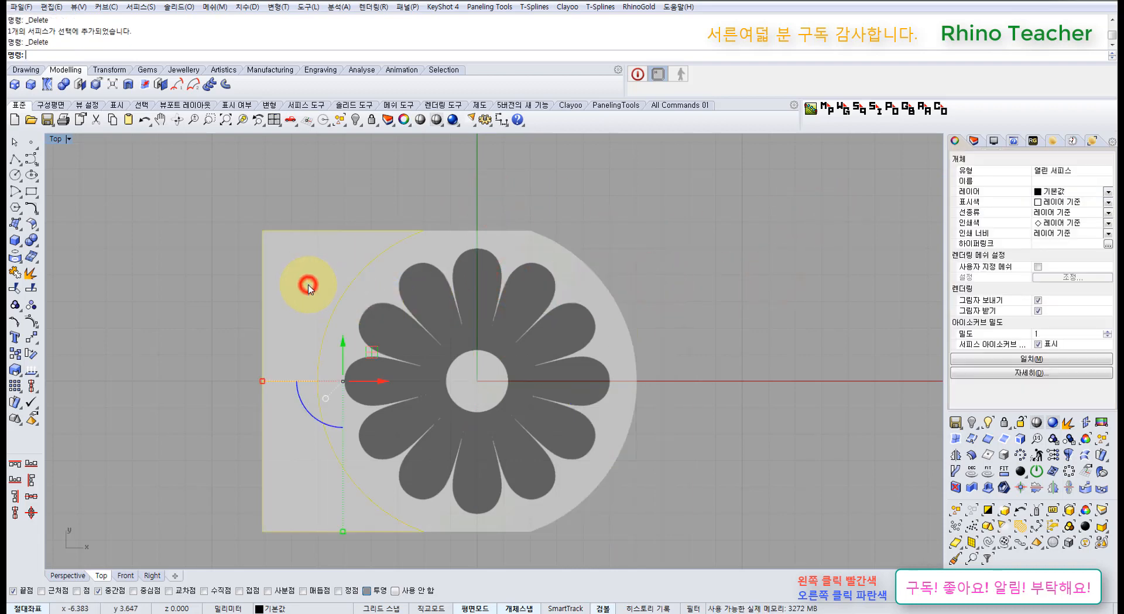
pyautogui.press('Delete')
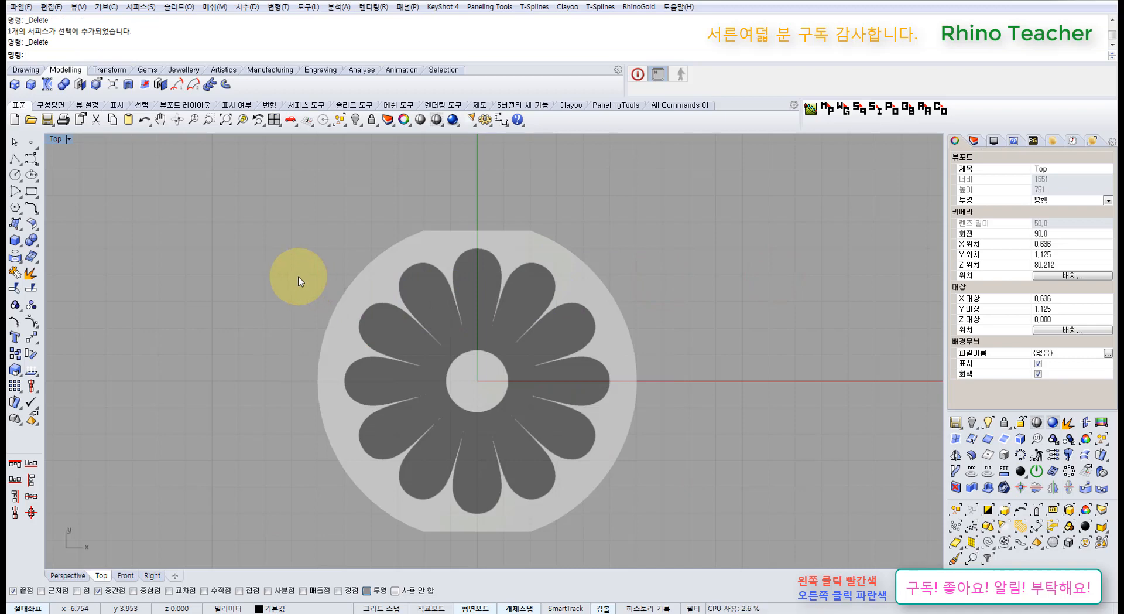
pyautogui.hotkey('ctrl', 'z')
pyautogui.hotkey('ctrl', 'z')
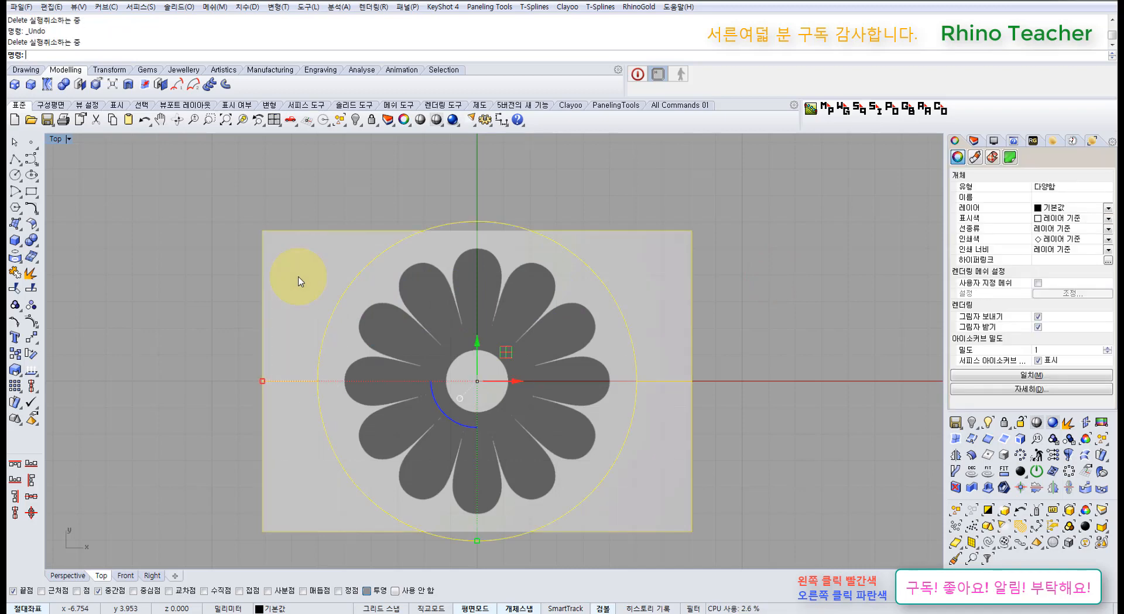
pyautogui.click(407, 215)
# - Examine the restored frame pieces and the circle by selecting the pieces individually and everything together
pyautogui.click(369, 266)
pyautogui.click(332, 266)
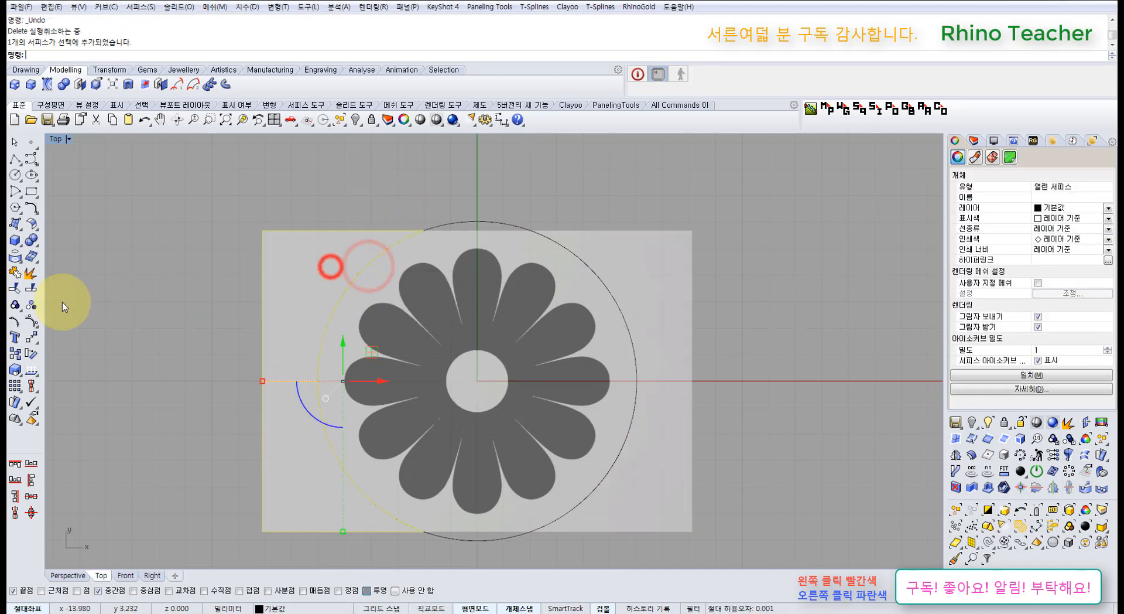
pyautogui.click(349, 195)
pyautogui.click(317, 262)
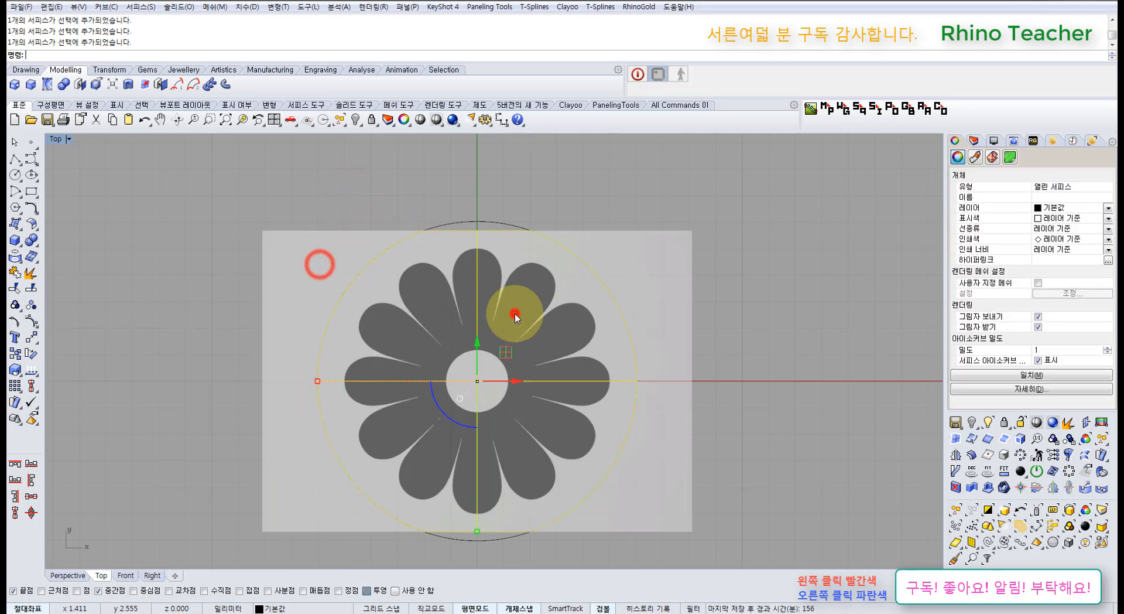
pyautogui.click(515, 314)
pyautogui.moveTo(434, 239); pyautogui.dragTo(441, 266, button='right')
pyautogui.click(525, 212)
pyautogui.scroll(-4, 566, 231)
pyautogui.moveTo(567, 229); pyautogui.dragTo(559, 243, button='right')
pyautogui.moveTo(648, 228); pyautogui.dragTo(407, 272)
pyautogui.click(587, 222)
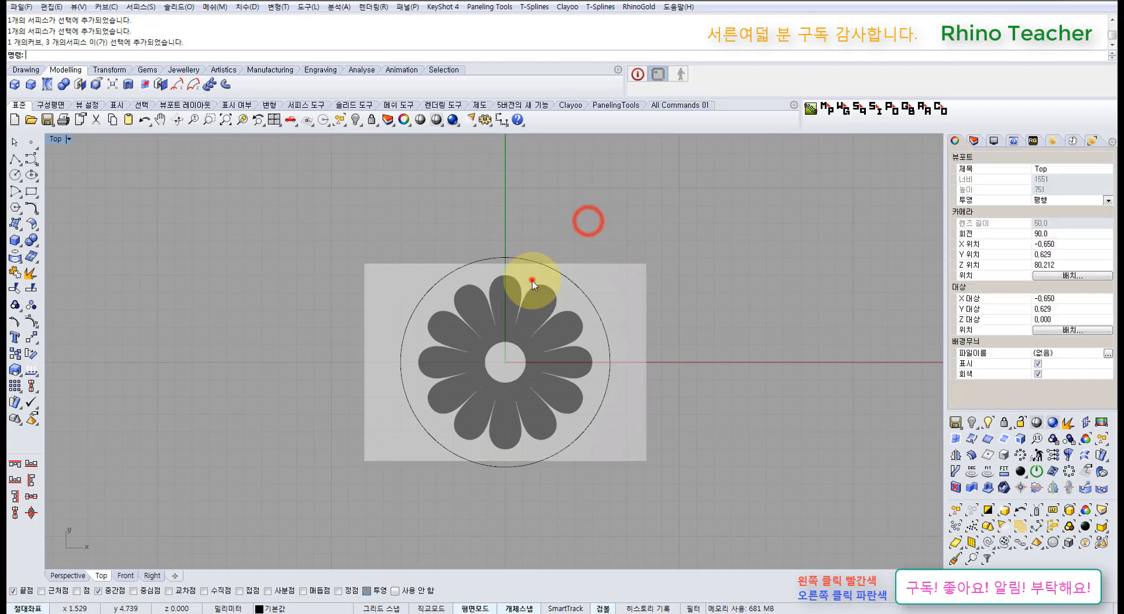
pyautogui.click(531, 281)
# - Delete the outer frame pieces on both sides of the flower and the circle, keeping the middle piece
pyautogui.moveTo(660, 236); pyautogui.dragTo(502, 293)
pyautogui.press('Delete')
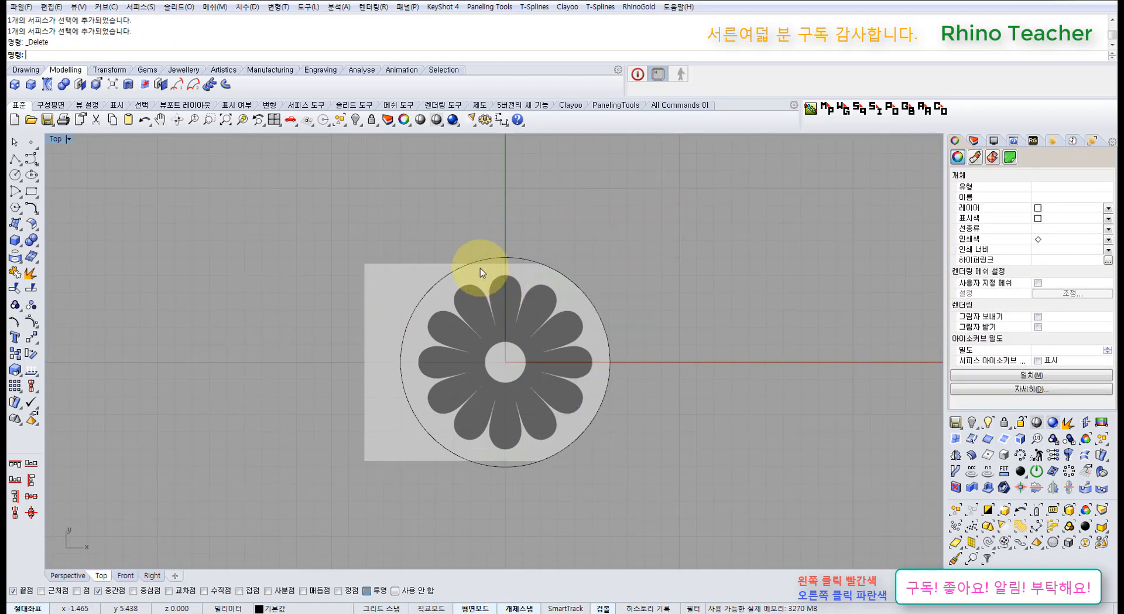
pyautogui.click(480, 258)
pyautogui.press('Delete')
# - Create an irregular four-sided surface from four corner points in the empty area right of the flower image
pyautogui.scroll(-4, 580, 258)
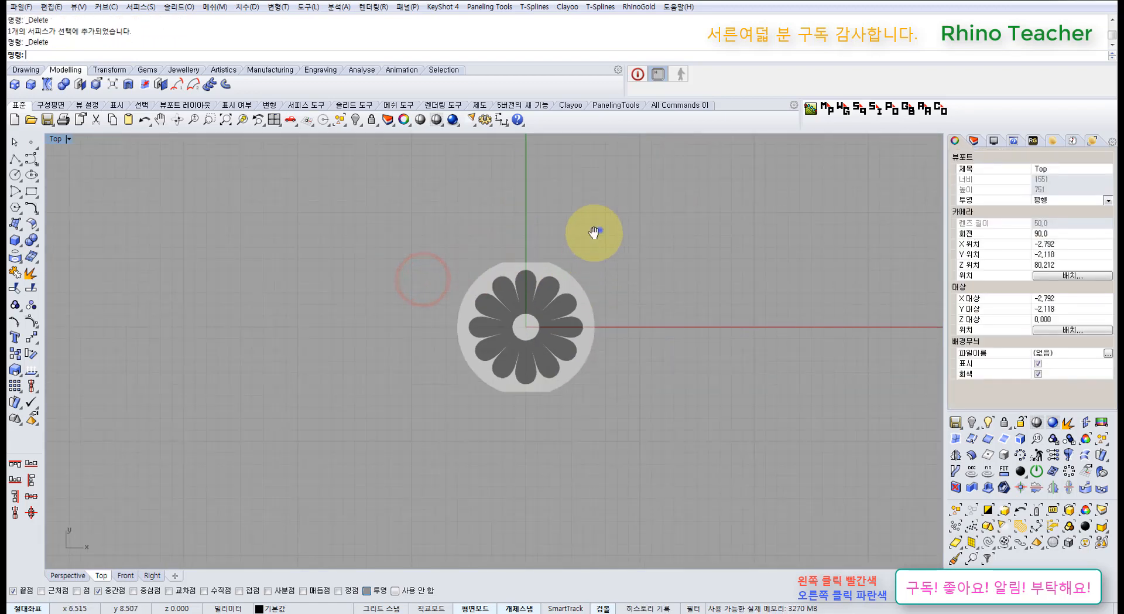
pyautogui.moveTo(599, 230); pyautogui.dragTo(509, 246, button='right')
pyautogui.scroll(10, 466, 304)
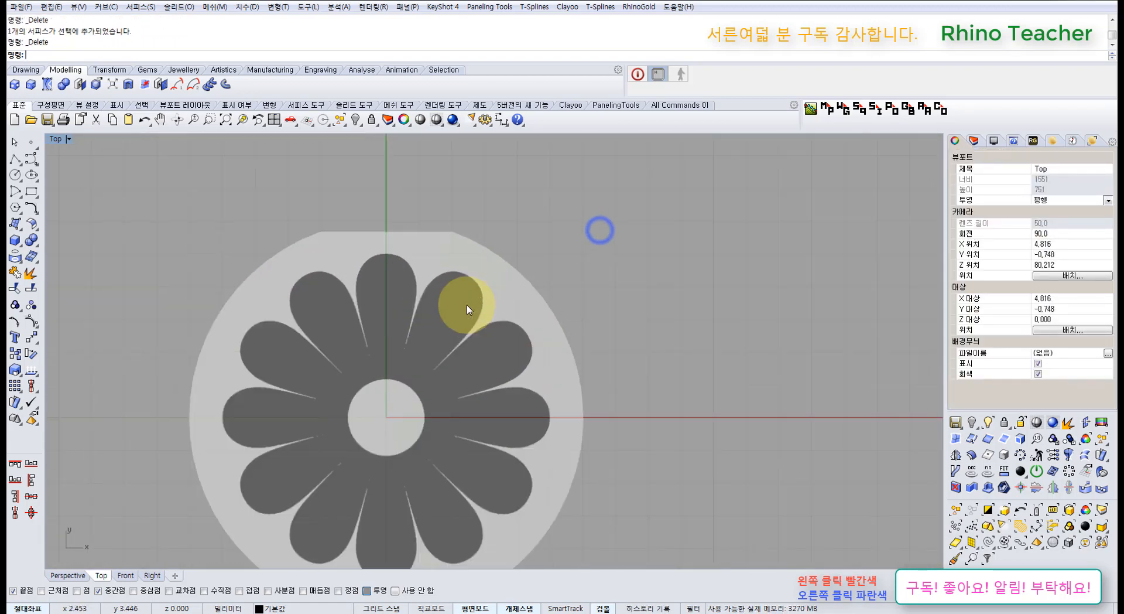
pyautogui.click(16, 223)
pyautogui.scroll(-4, 508, 284)
pyautogui.moveTo(505, 281); pyautogui.dragTo(464, 297, button='right')
pyautogui.click(431, 218)
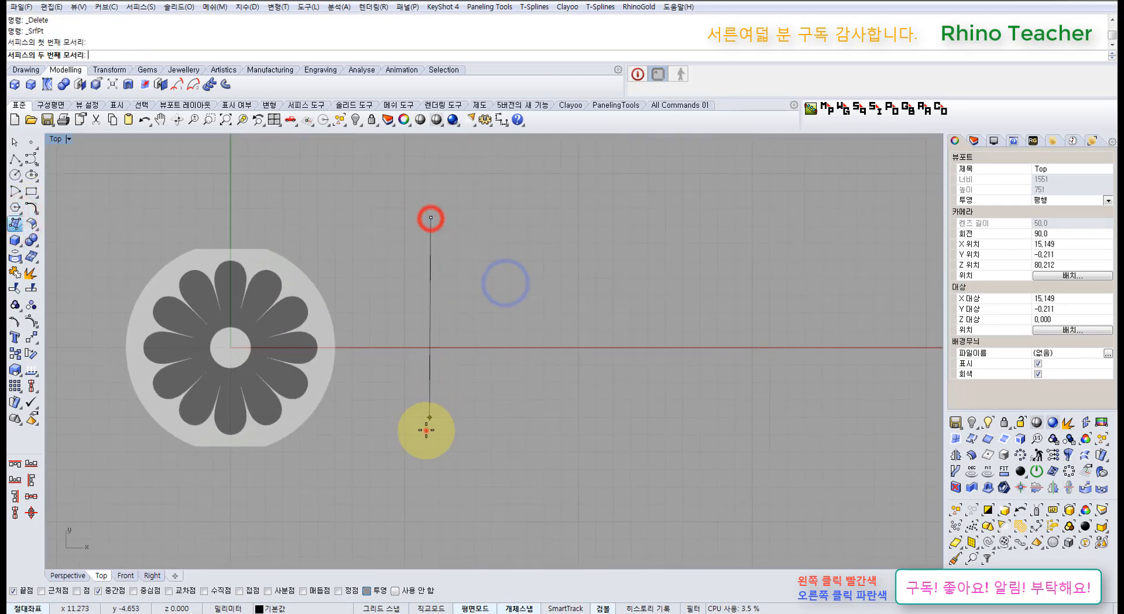
pyautogui.click(426, 430)
pyautogui.click(676, 386)
pyautogui.click(647, 198)
pyautogui.scroll(4, 578, 288)
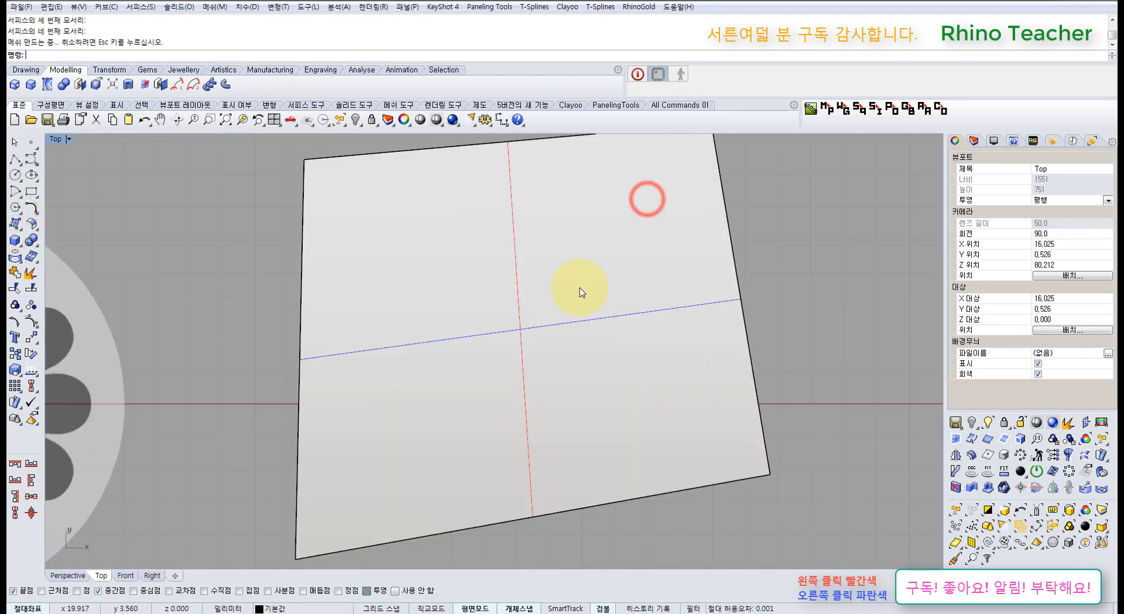
pyautogui.scroll(-4, 578, 288)
pyautogui.moveTo(581, 288); pyautogui.dragTo(567, 330, button='right')
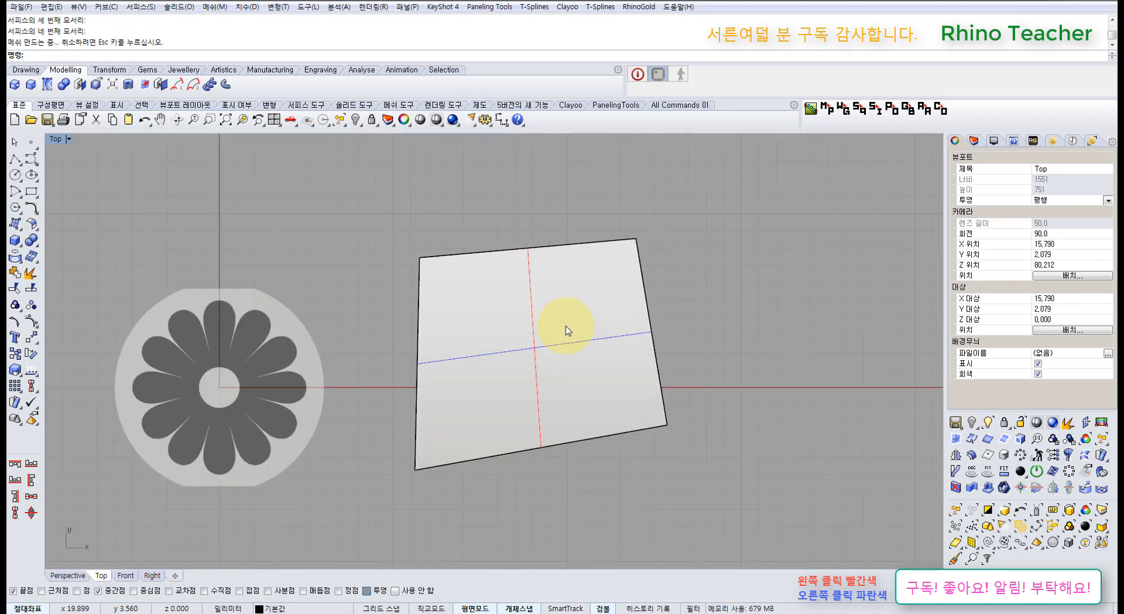
# - Examine the material properties of the four-sided surface and compare them with those of the flower picture frame
pyautogui.click(565, 330)
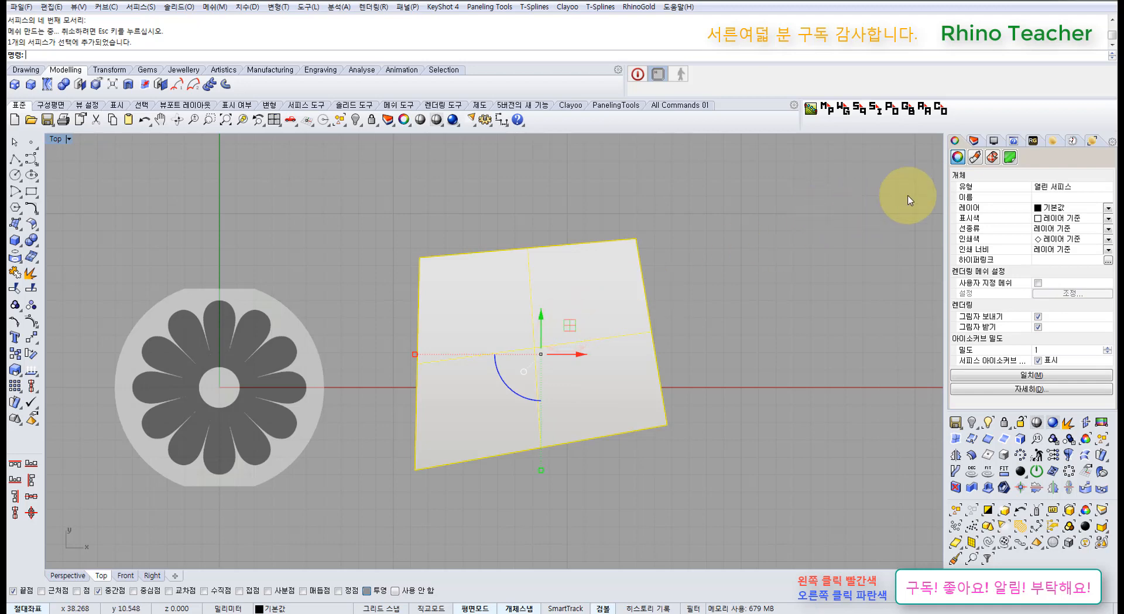
pyautogui.click(977, 155)
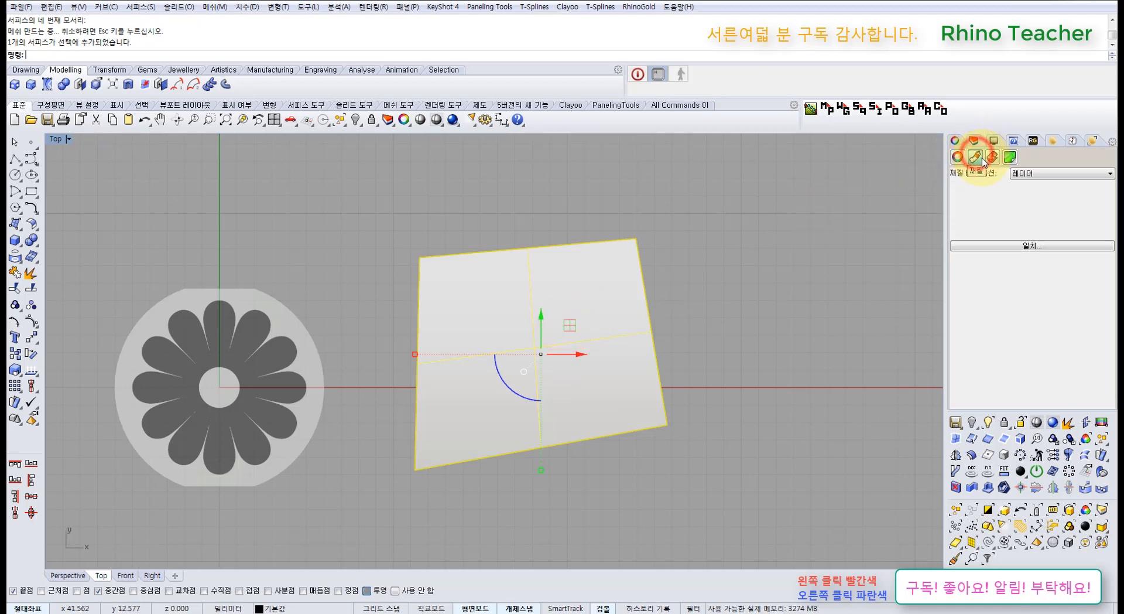
pyautogui.click(802, 218)
pyautogui.click(580, 283)
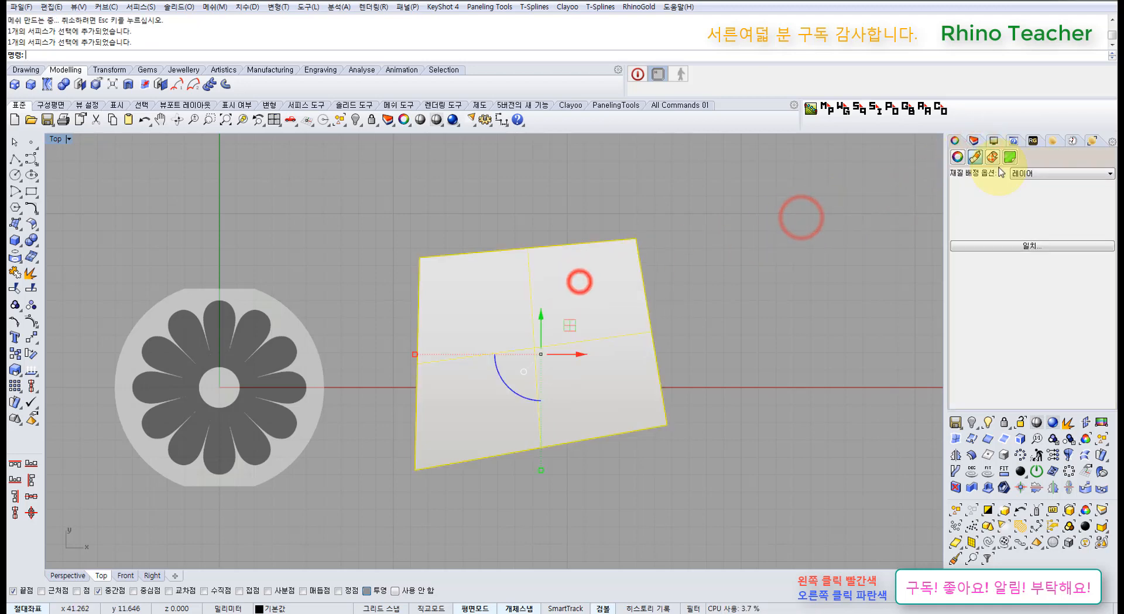
pyautogui.click(806, 213)
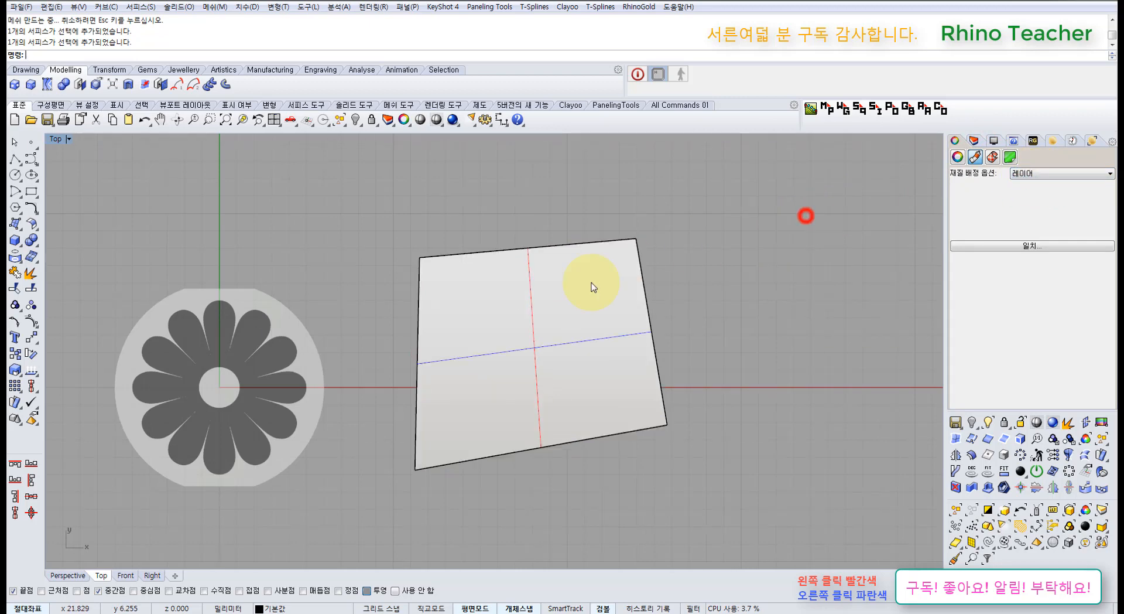
pyautogui.click(591, 282)
pyautogui.click(179, 359)
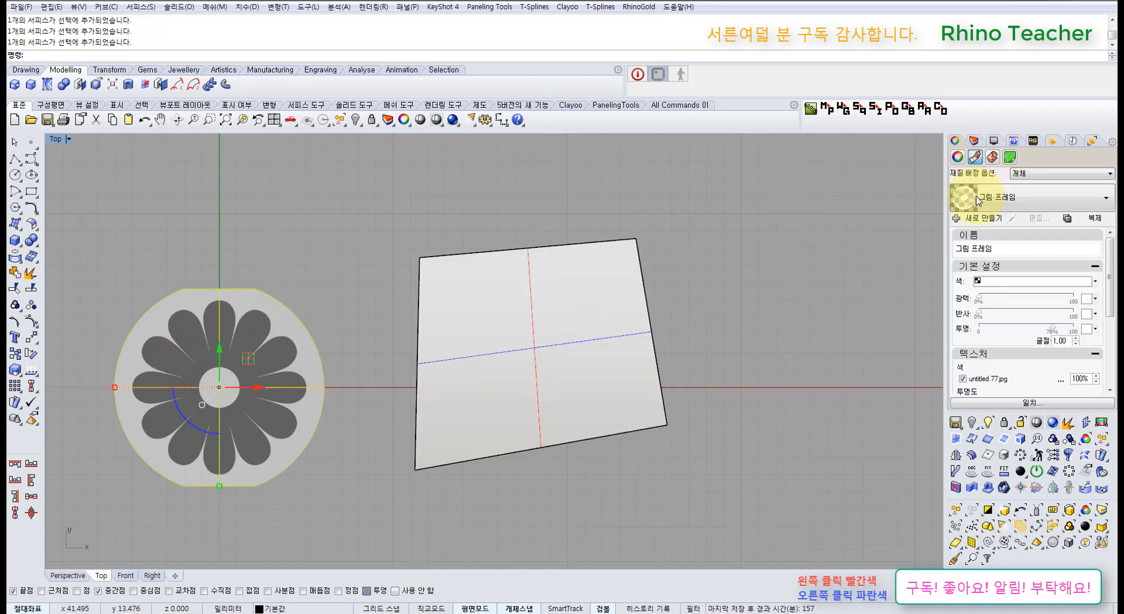
# - Assign the four-sided surface's material by object (개체), set its transparency to 80%, and reselect the surface to check it
pyautogui.click(848, 268)
pyautogui.click(625, 324)
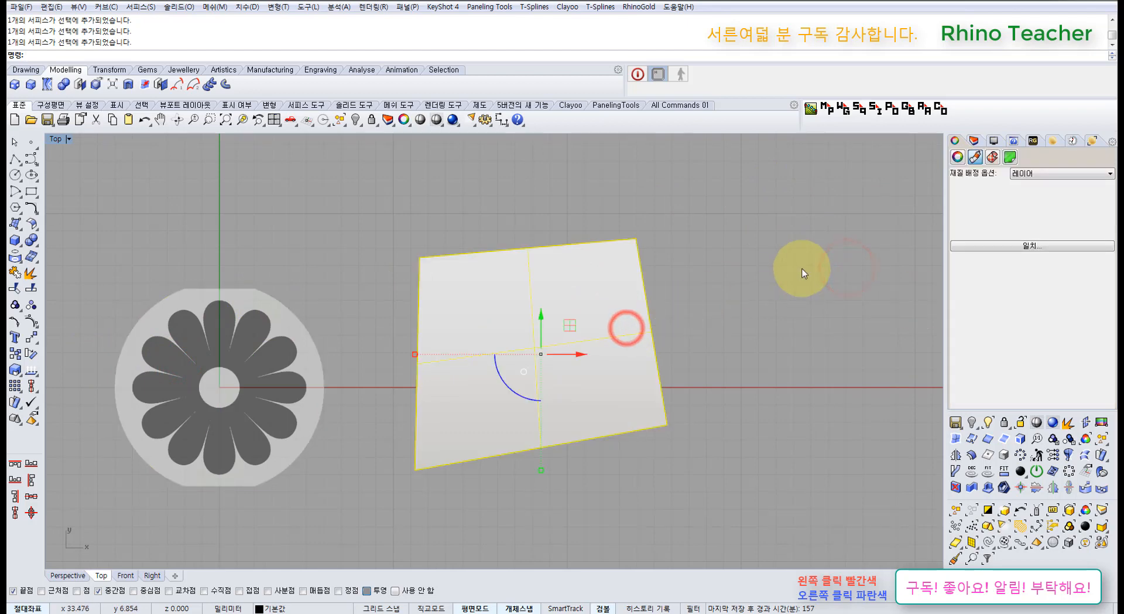
pyautogui.click(1037, 174)
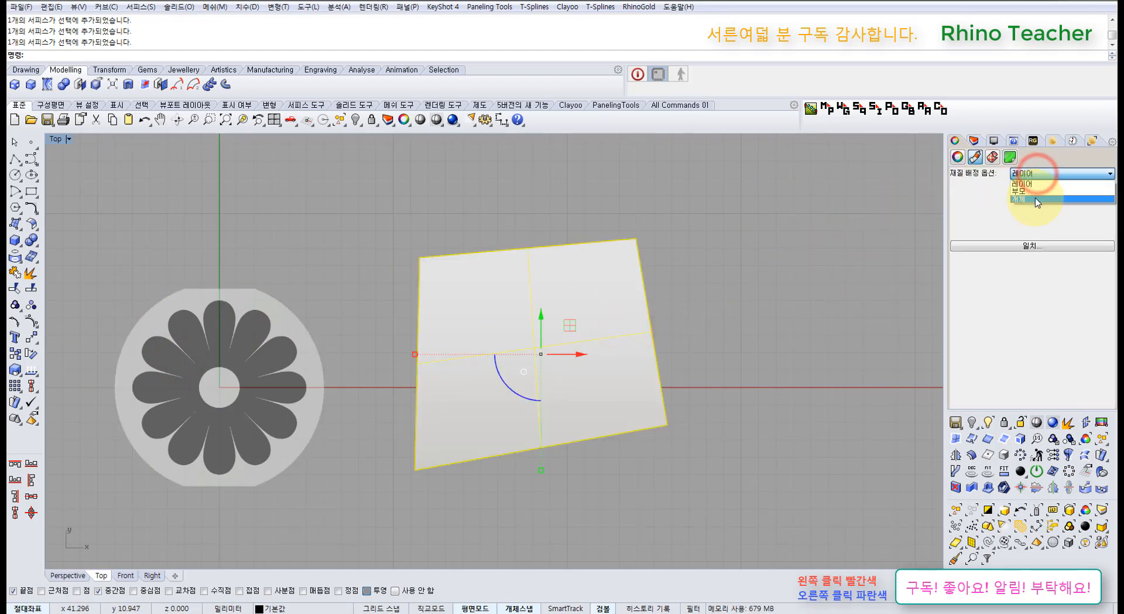
pyautogui.click(1035, 200)
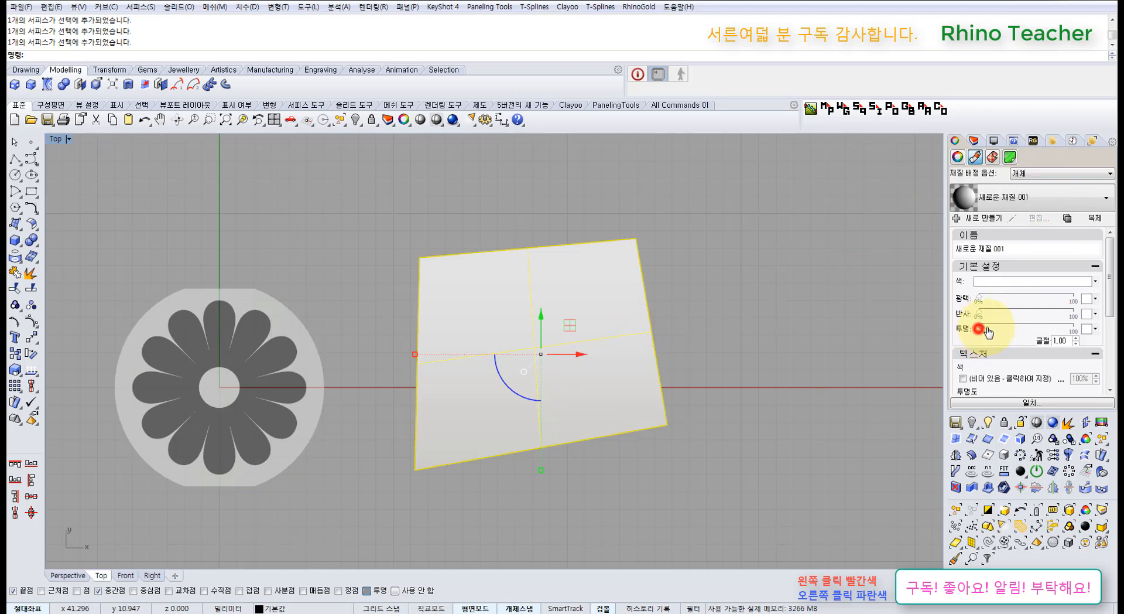
pyautogui.moveTo(979, 328); pyautogui.dragTo(1045, 331)
pyautogui.click(736, 322)
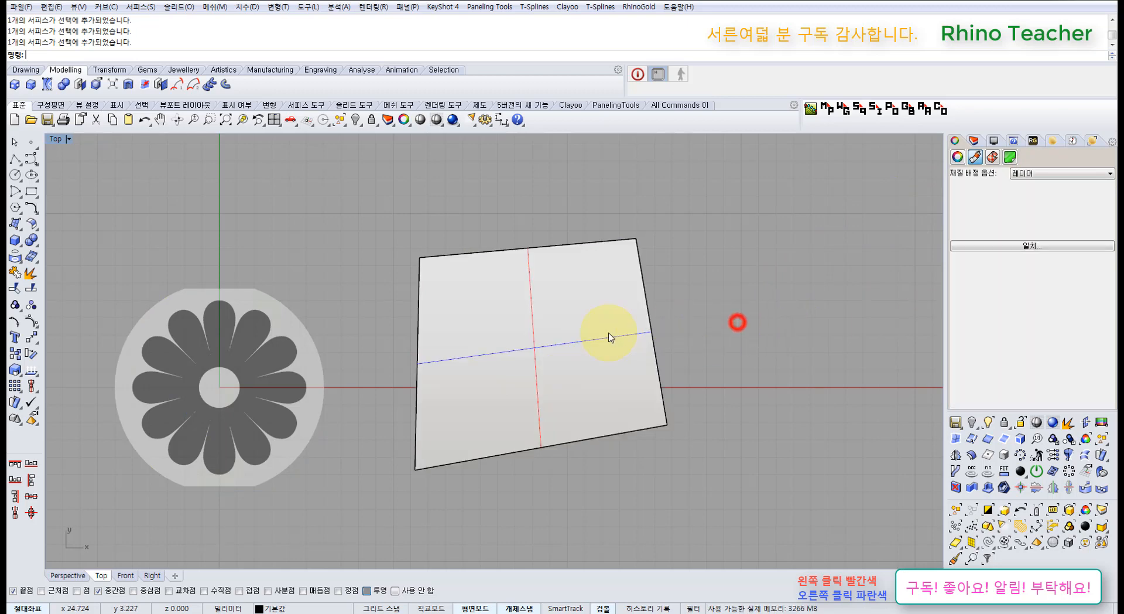
pyautogui.click(609, 328)
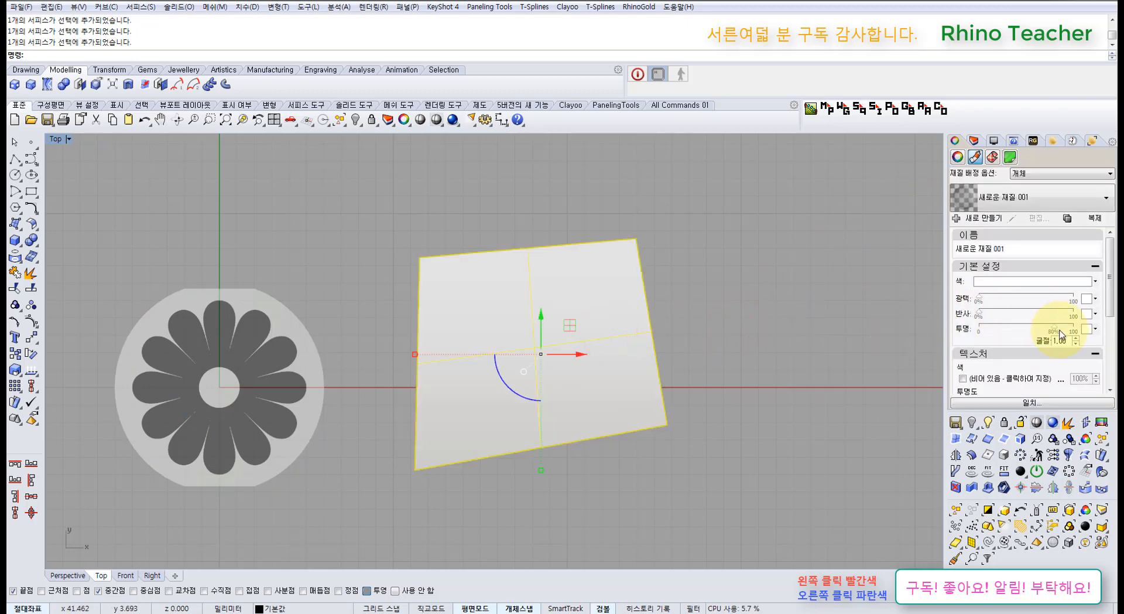
# - Set the transparency of the four-sided surface's material to 0% and reselect the surface to check it
pyautogui.click(1055, 331)
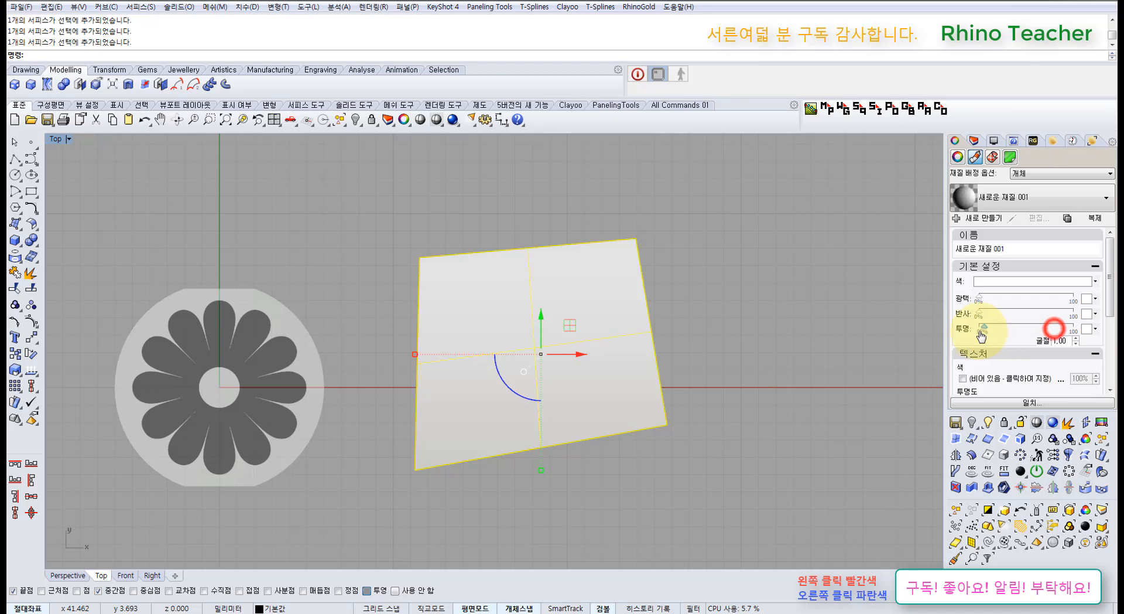
pyautogui.click(695, 298)
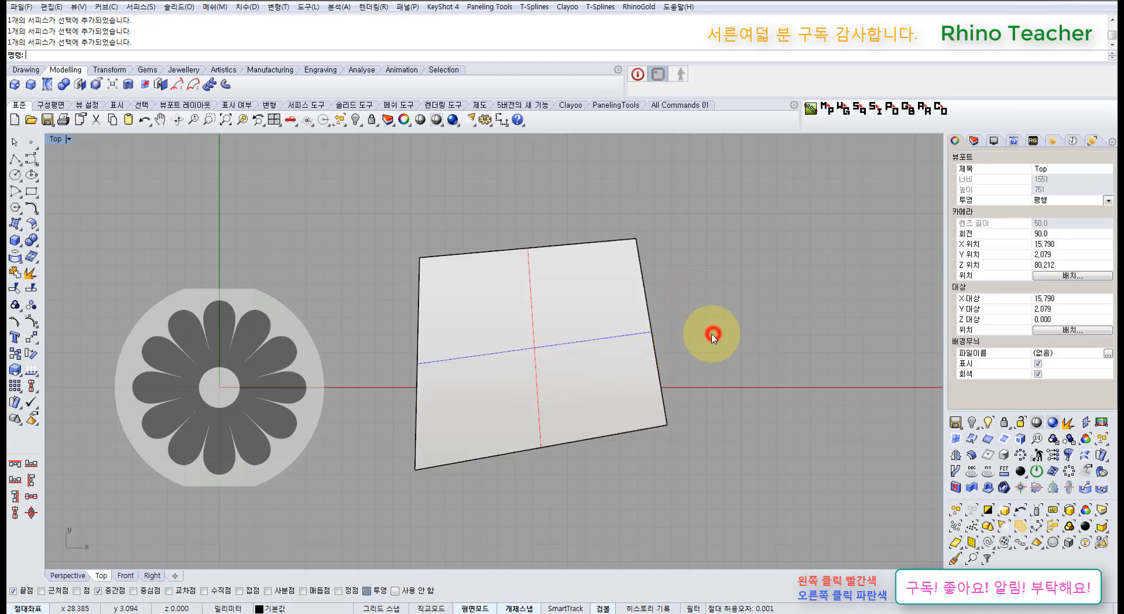
pyautogui.click(583, 339)
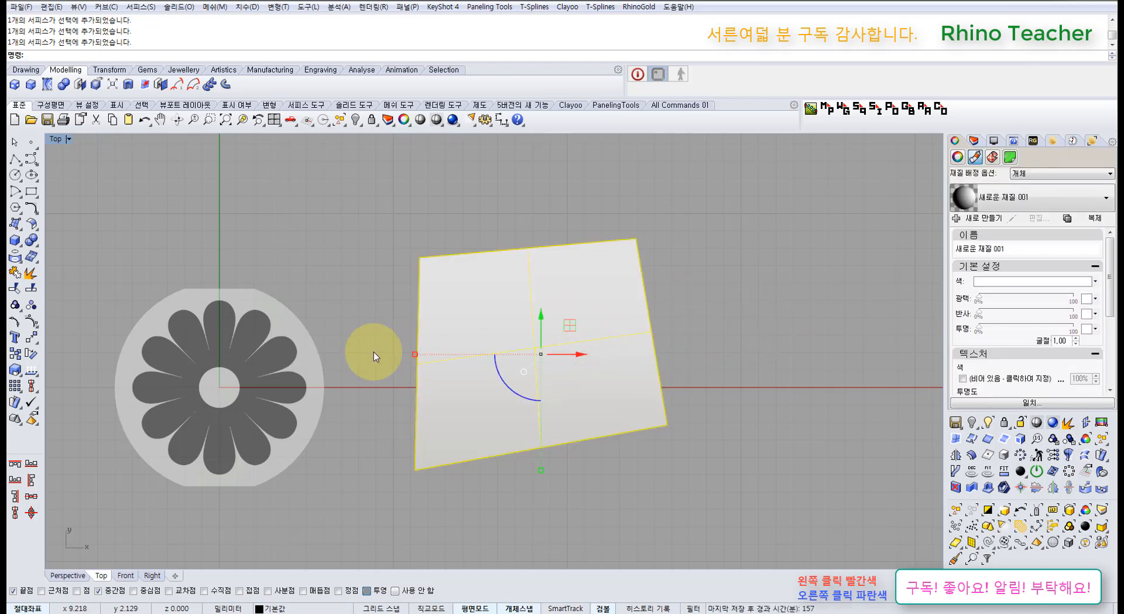
# - Compare the material settings of the flower picture frame with those of the four-sided surface
pyautogui.click(279, 378)
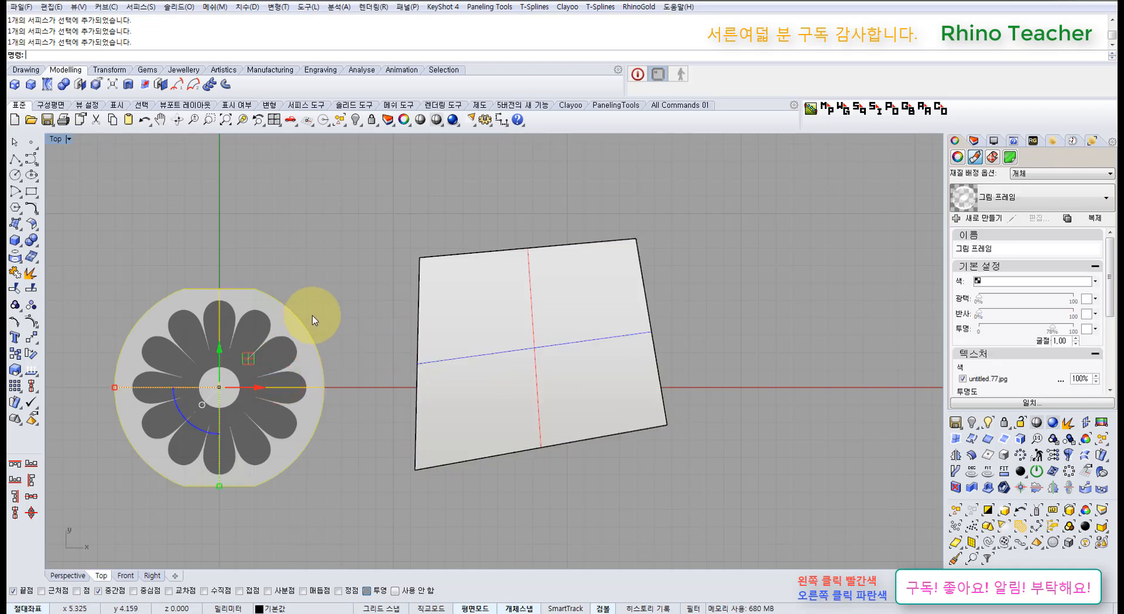
pyautogui.click(786, 251)
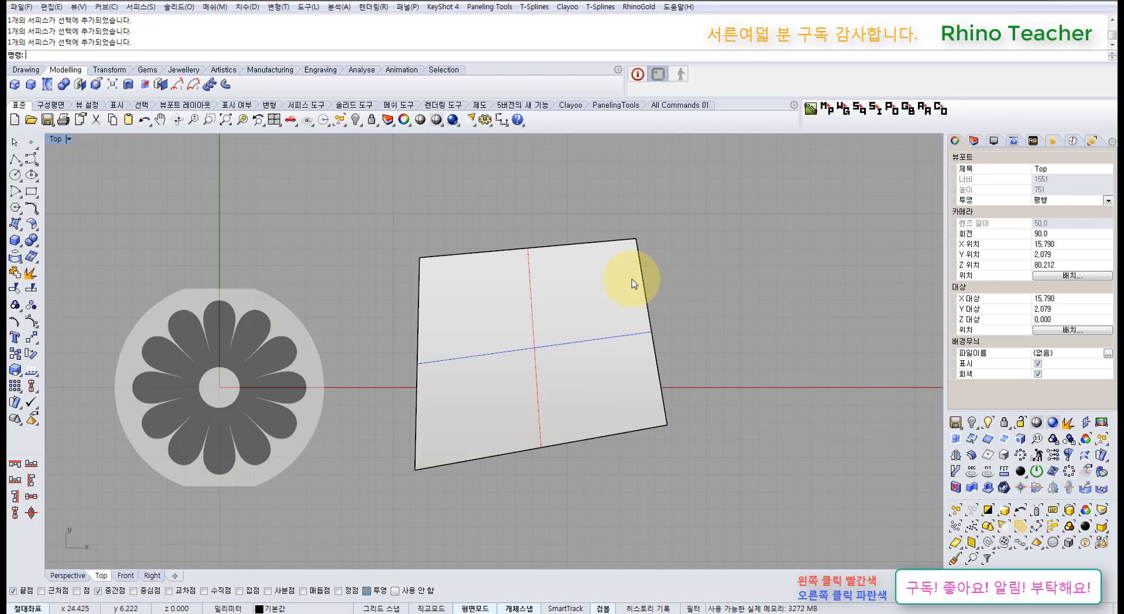
pyautogui.click(613, 273)
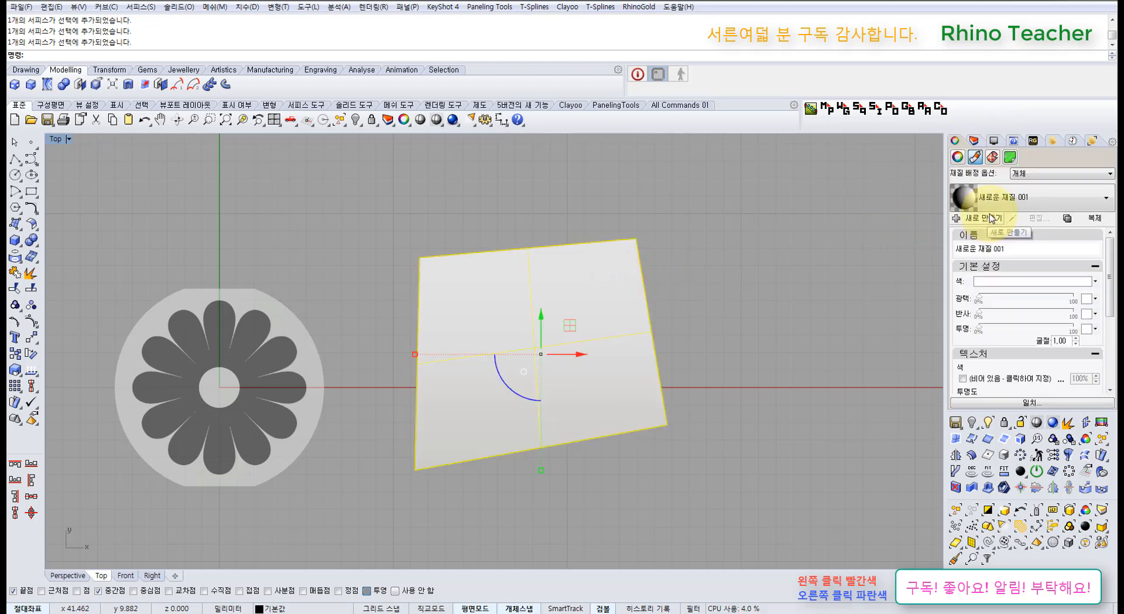
# - Review the object, texture mapping and material property pages of the four-sided surface, and clear the selection
pyautogui.click(959, 157)
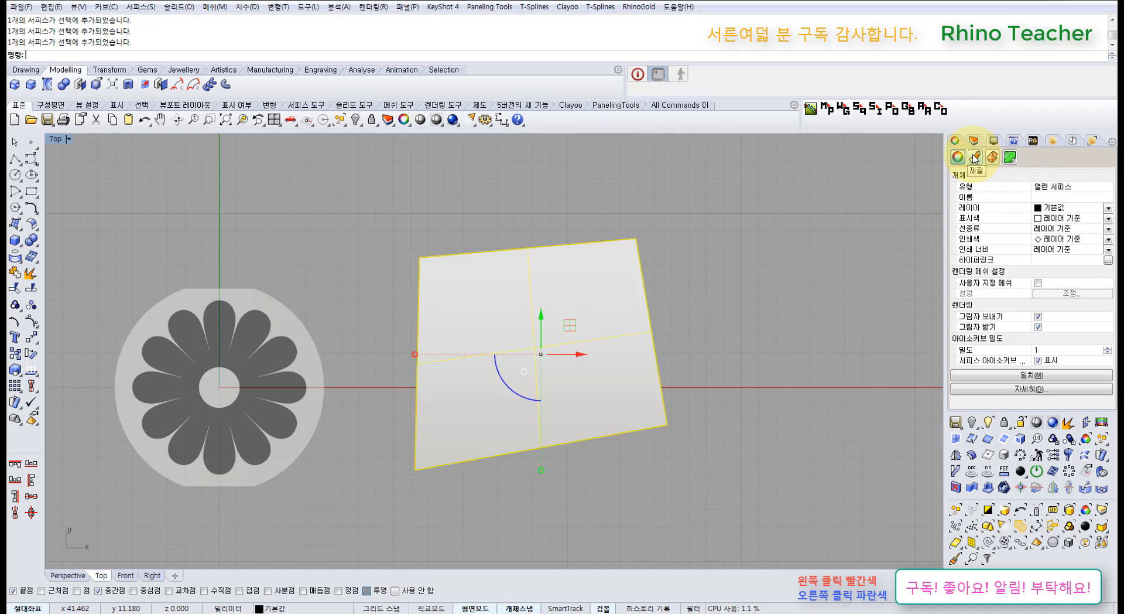
pyautogui.click(992, 157)
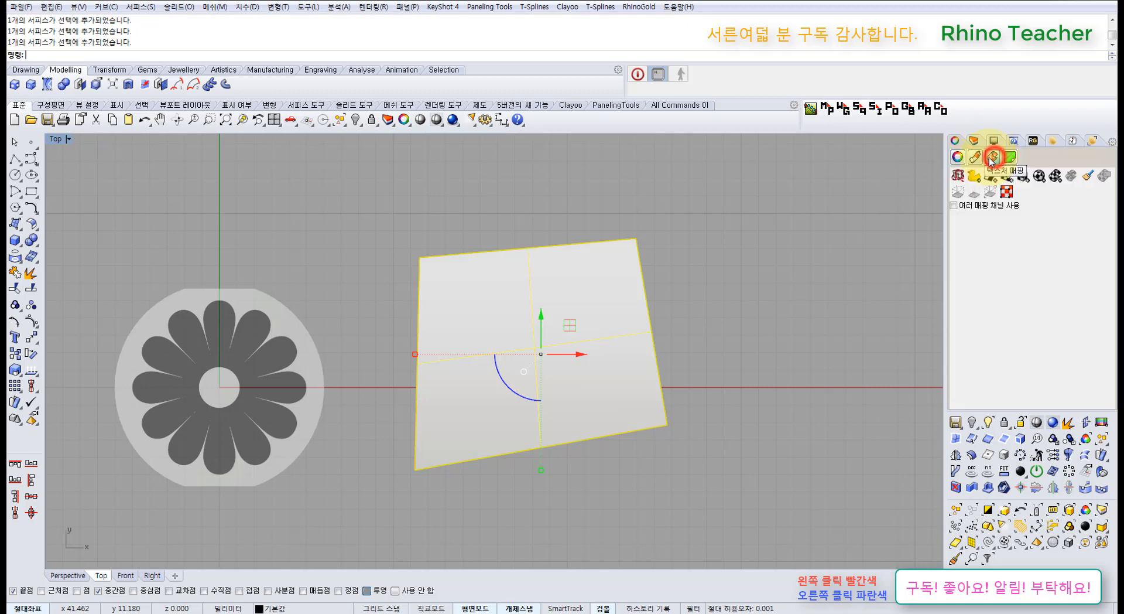
pyautogui.click(976, 158)
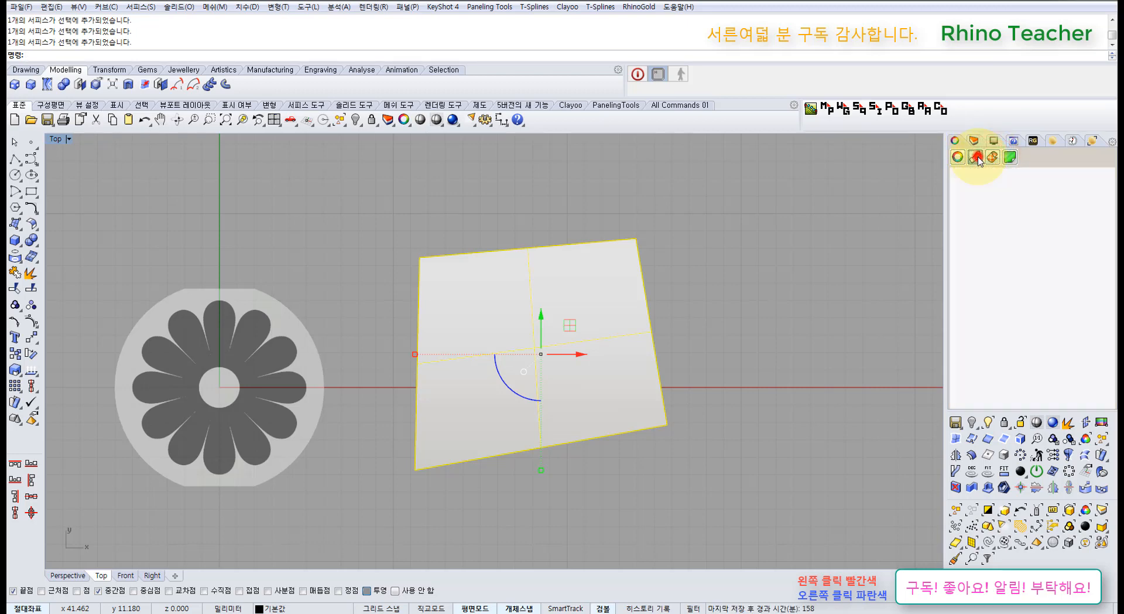
pyautogui.click(959, 158)
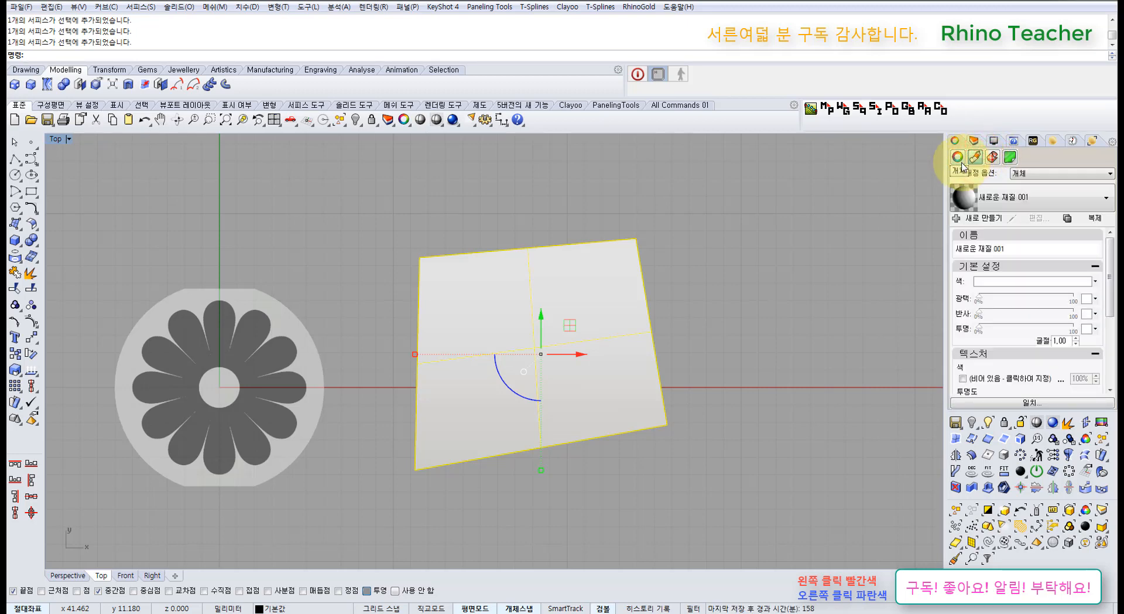
pyautogui.click(773, 225)
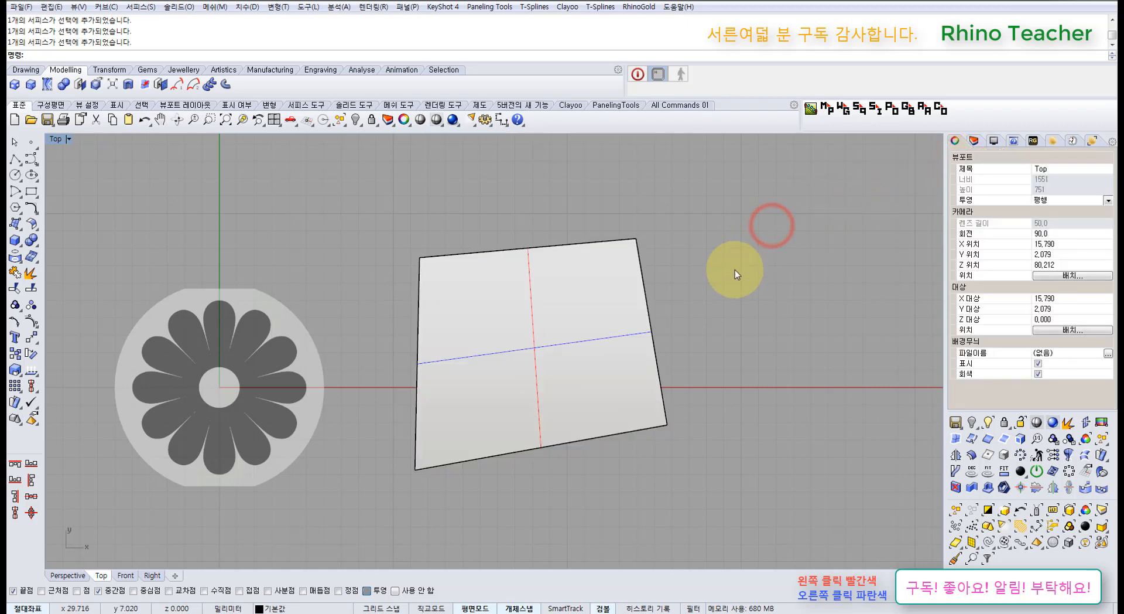
# - Delete the four-sided surface beside the flower image
pyautogui.click(552, 339)
pyautogui.moveTo(552, 339); pyautogui.dragTo(595, 343, button='right')
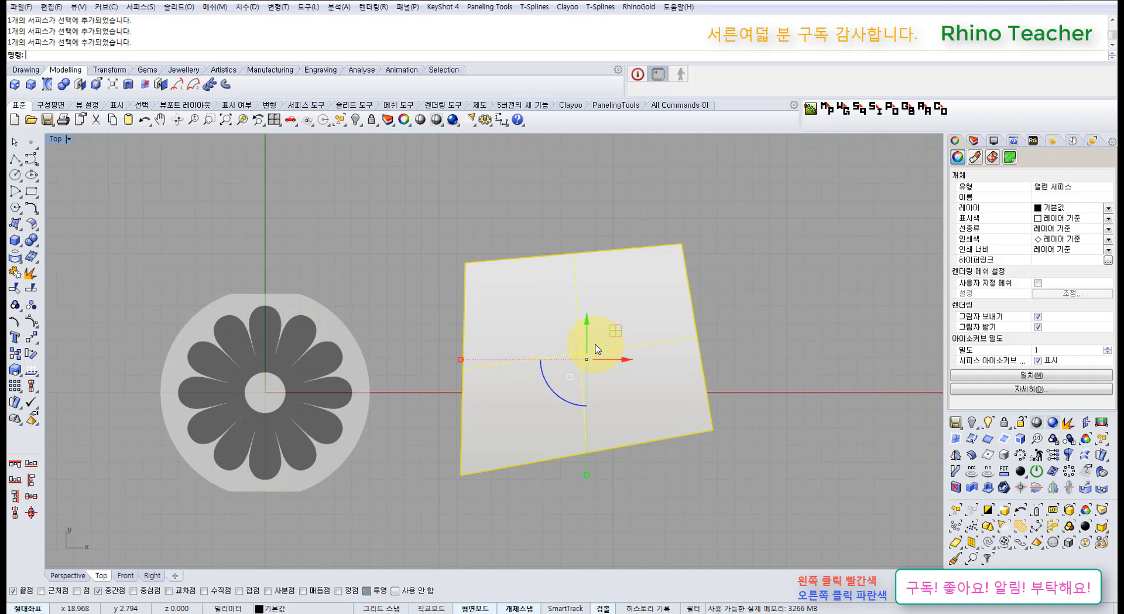
pyautogui.moveTo(412, 272); pyautogui.dragTo(491, 284, button='right')
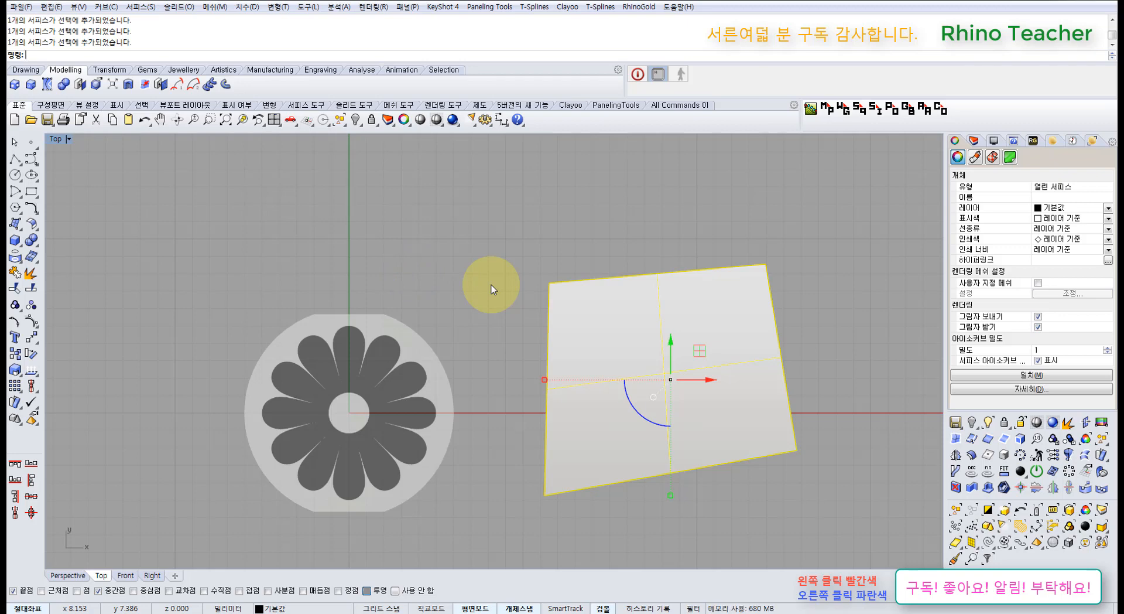
pyautogui.press('Delete')
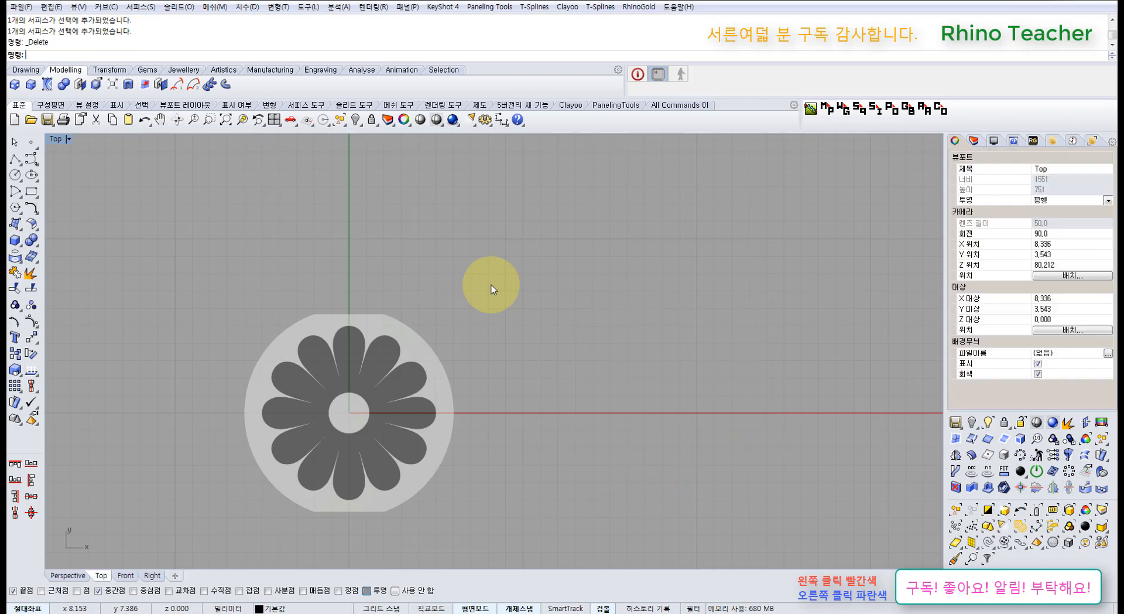
# - Float the viewport layout (뷰포트 레이아웃) tool set over the Top view and remove its add clipping plane (클리핑 평면 추가) tool
pyautogui.click(292, 122)
pyautogui.click(427, 149)
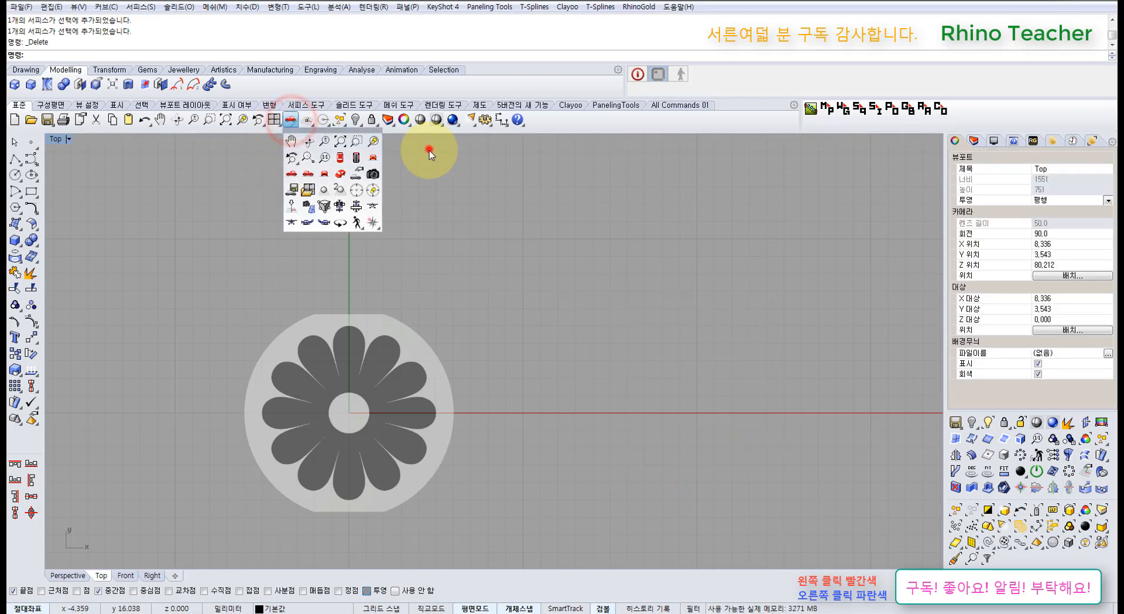
pyautogui.click(313, 123)
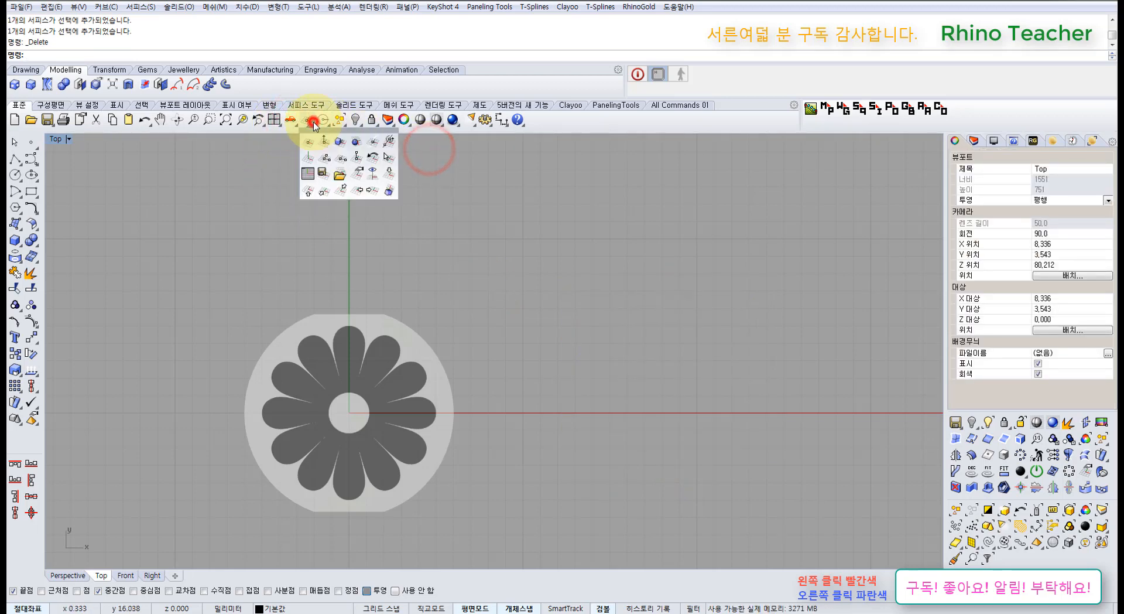
pyautogui.click(274, 120)
pyautogui.moveTo(286, 130); pyautogui.dragTo(293, 157)
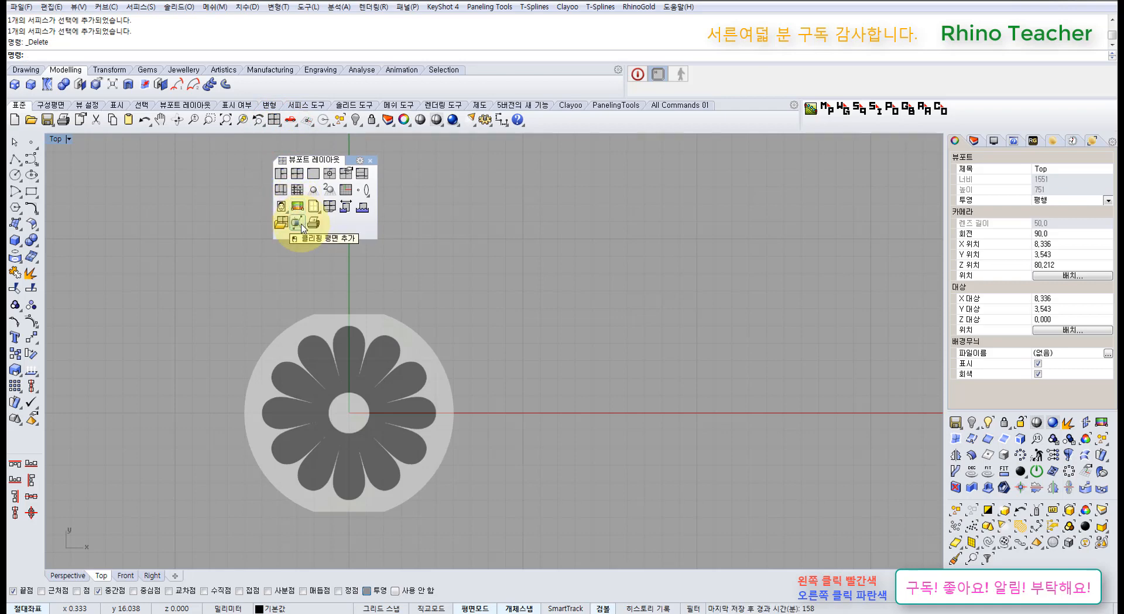
pyautogui.keyDown('shift'); pyautogui.moveTo(298, 225); pyautogui.dragTo(301, 247); pyautogui.keyUp('shift')
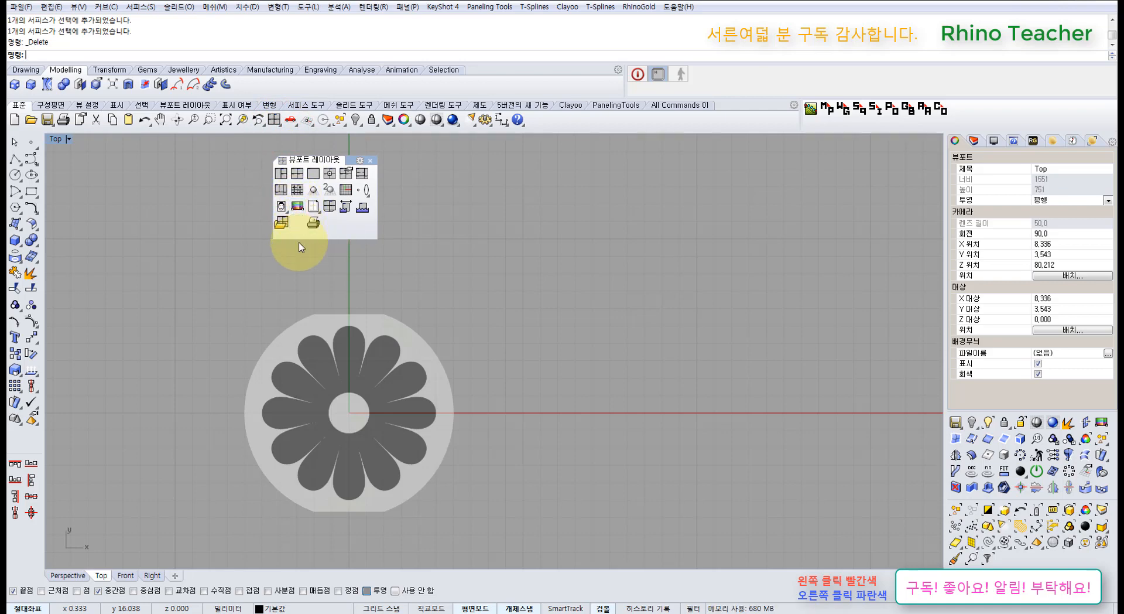